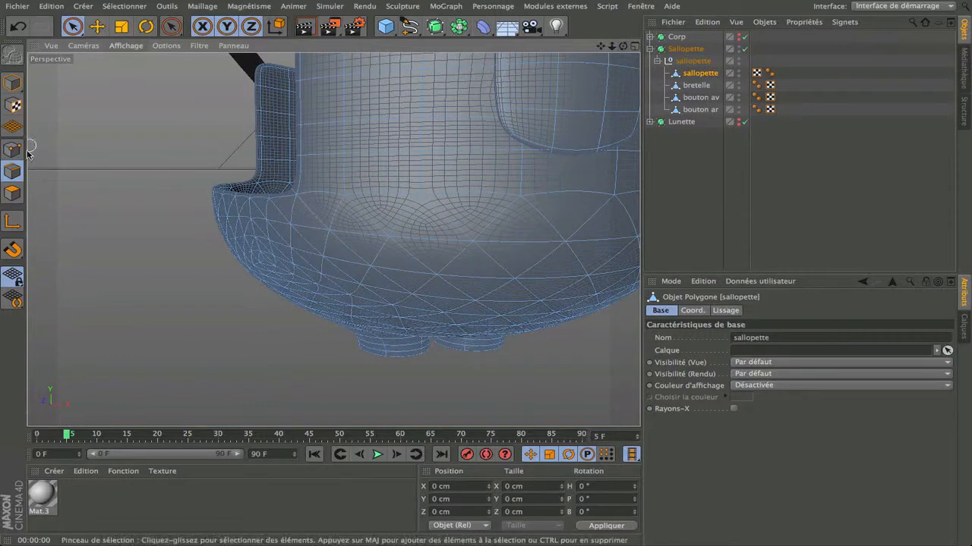
- Delete the selected polygon patch beside the side opening's lower corner on the sallopette mesh
{"action": "left_click", "coordinate": [12, 193]}
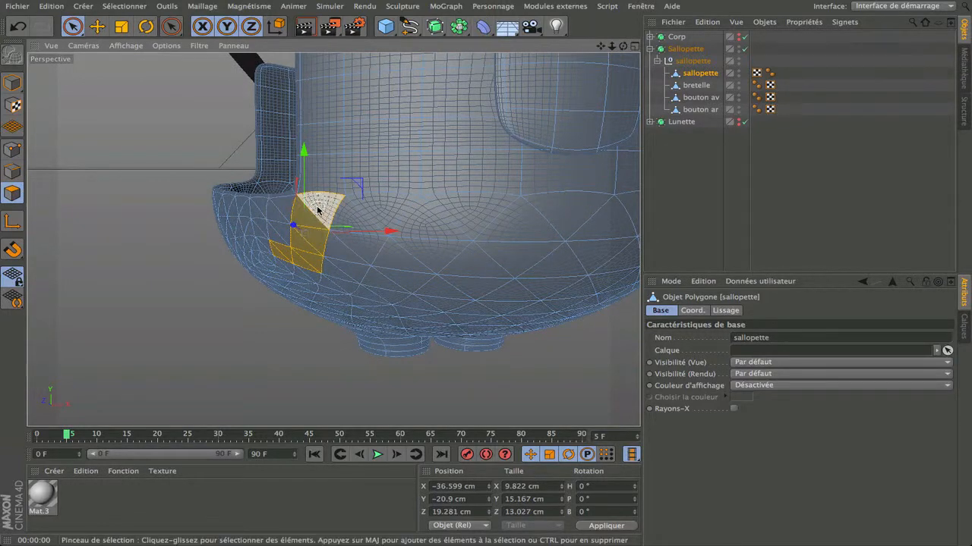
{"action": "left_click_drag", "start_coordinate": [622, 45], "coordinate": [469, 149]}
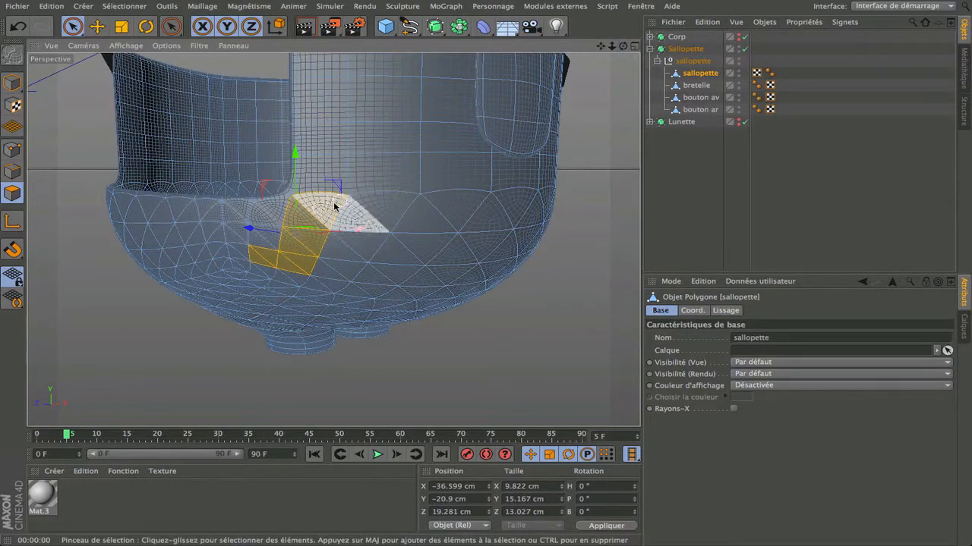
{"action": "left_click", "coordinate": [272, 262]}
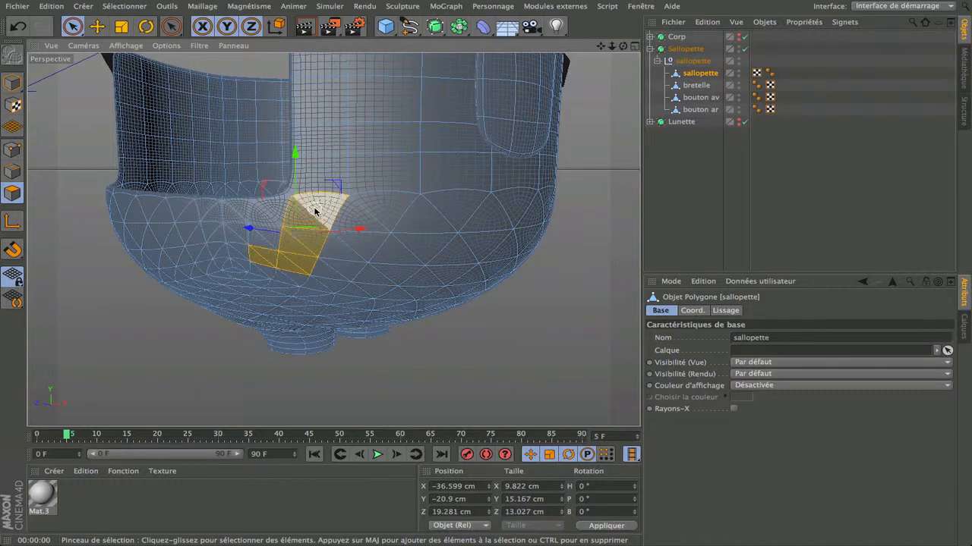
{"action": "left_click", "coordinate": [315, 211]}
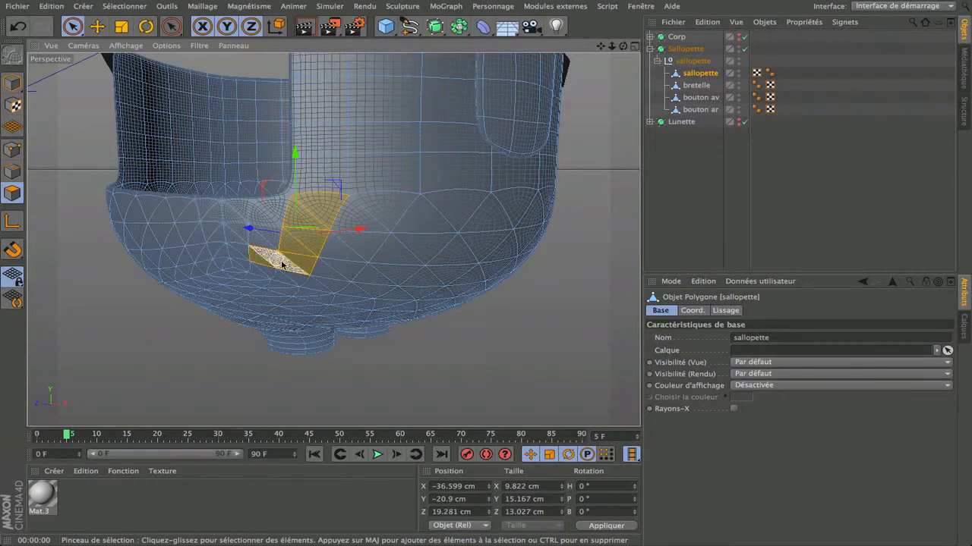
{"action": "left_click", "coordinate": [282, 263]}
{"action": "scroll", "coordinate": [285, 242], "scroll_direction": "up", "scroll_amount": 4}
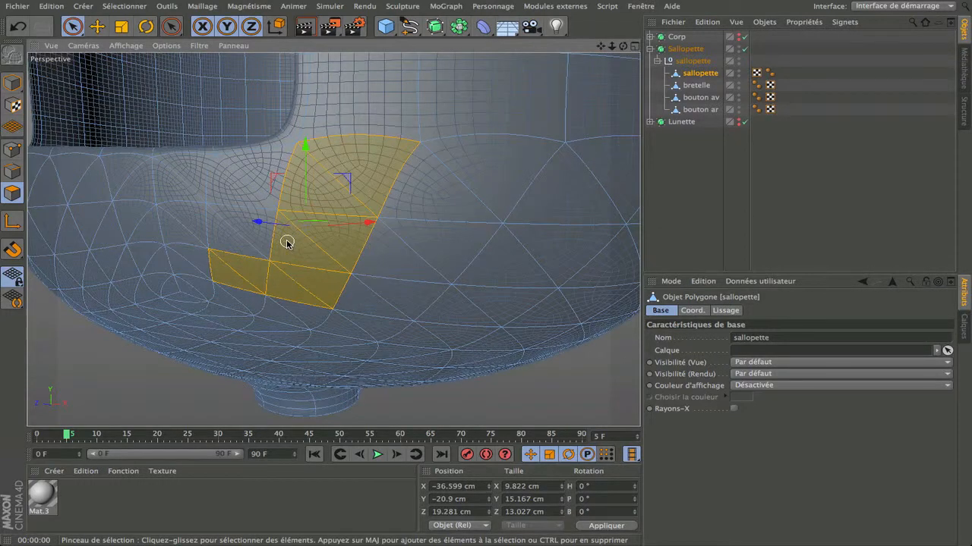
{"action": "key", "text": "ctrl+shift+a"}
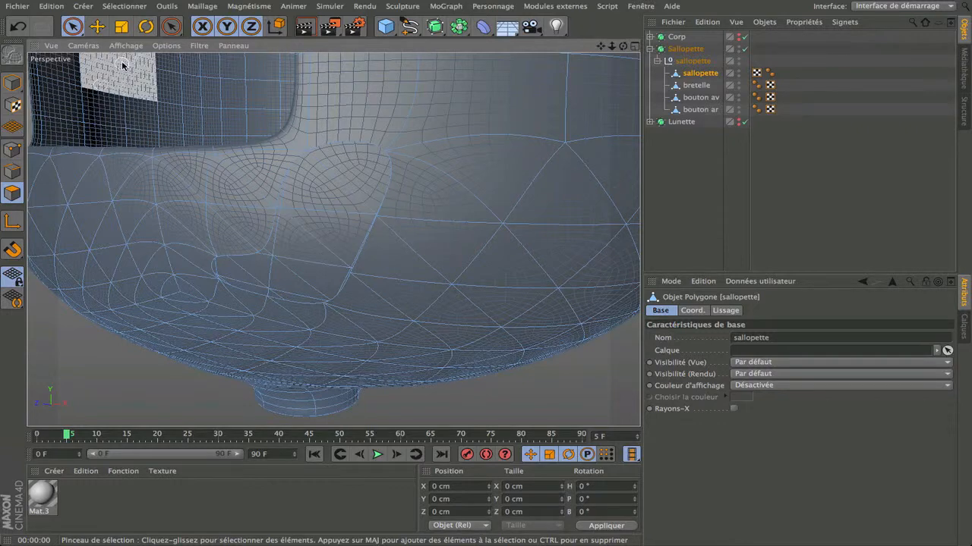
- Fill the resulting gap in the outer surface with Close Polygon Hole (Fermer le trou polygonal)
{"action": "left_click", "coordinate": [202, 6]}
{"action": "mouse_move", "coordinate": [203, 56]}
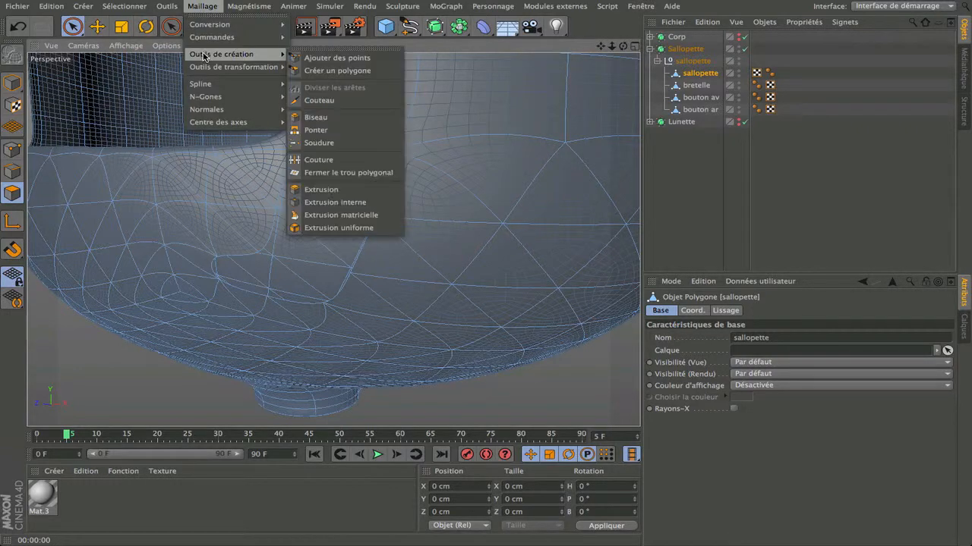
{"action": "left_click", "coordinate": [347, 174]}
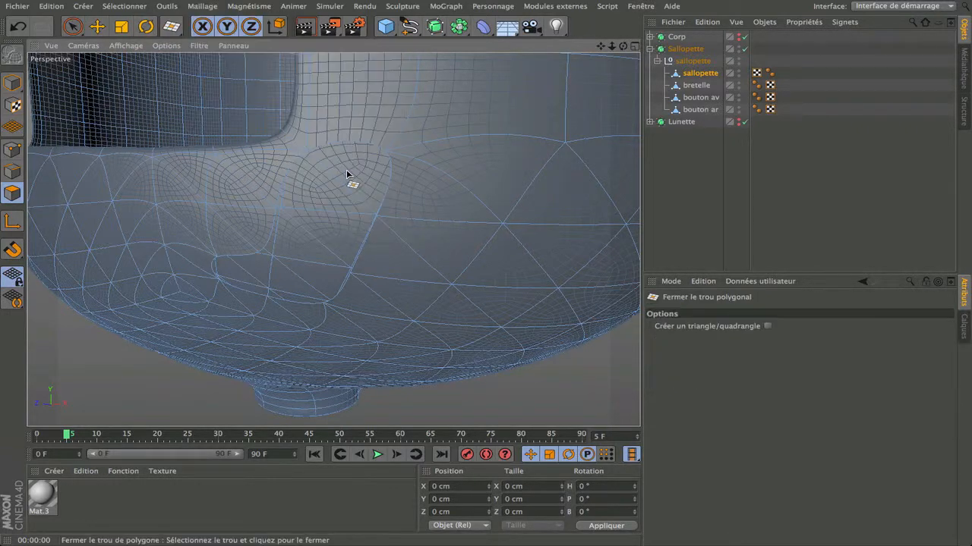
{"action": "left_click", "coordinate": [382, 206]}
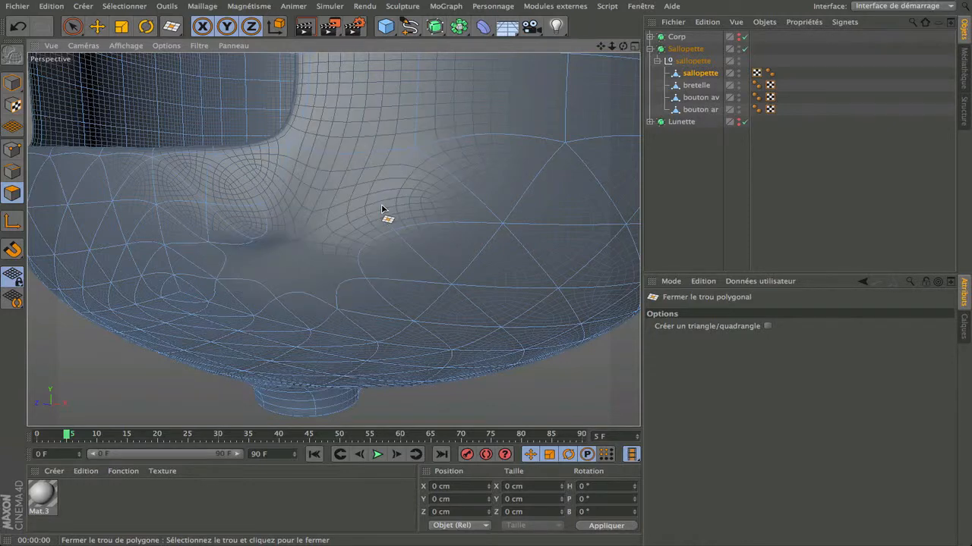
- Disable the Sallopette subdivision surface and knife-cut diagonals from the filled polygon's inner and upper corners to its outer border
{"action": "left_click", "coordinate": [745, 49]}
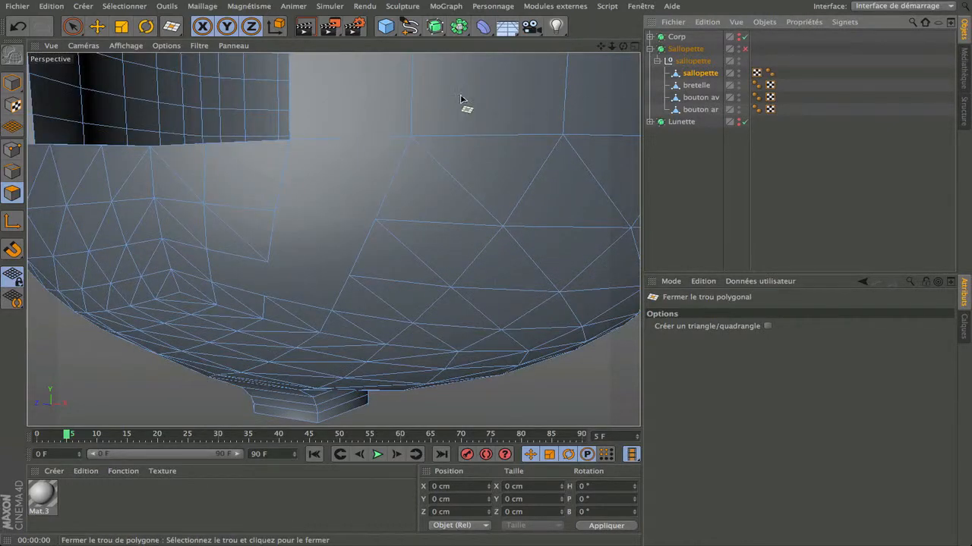
{"action": "mouse_move", "coordinate": [624, 50]}
{"action": "left_mouse_down"}
{"action": "mouse_move", "coordinate": [331, 238]}
{"action": "mouse_move", "coordinate": [625, 50]}
{"action": "left_mouse_up"}
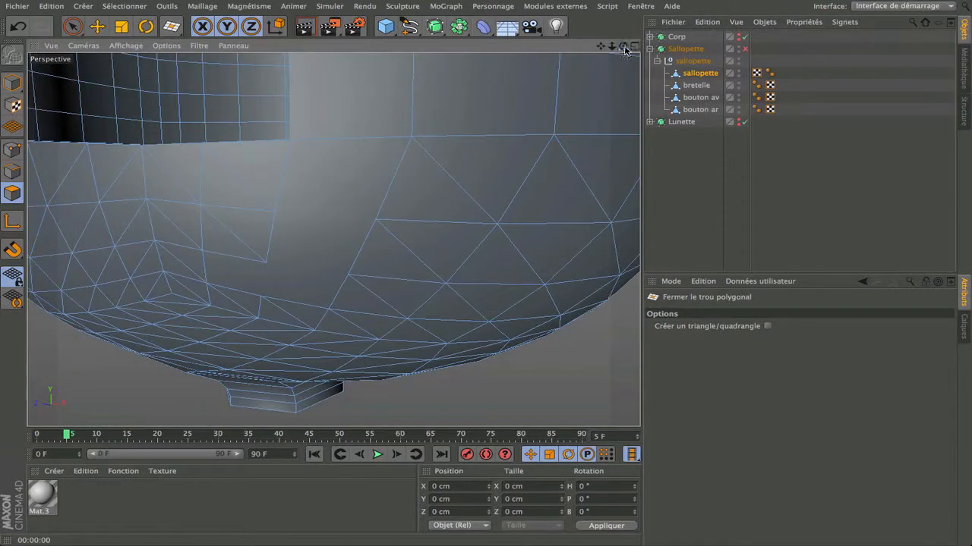
{"action": "left_click", "coordinate": [171, 25]}
{"action": "left_click", "coordinate": [220, 85]}
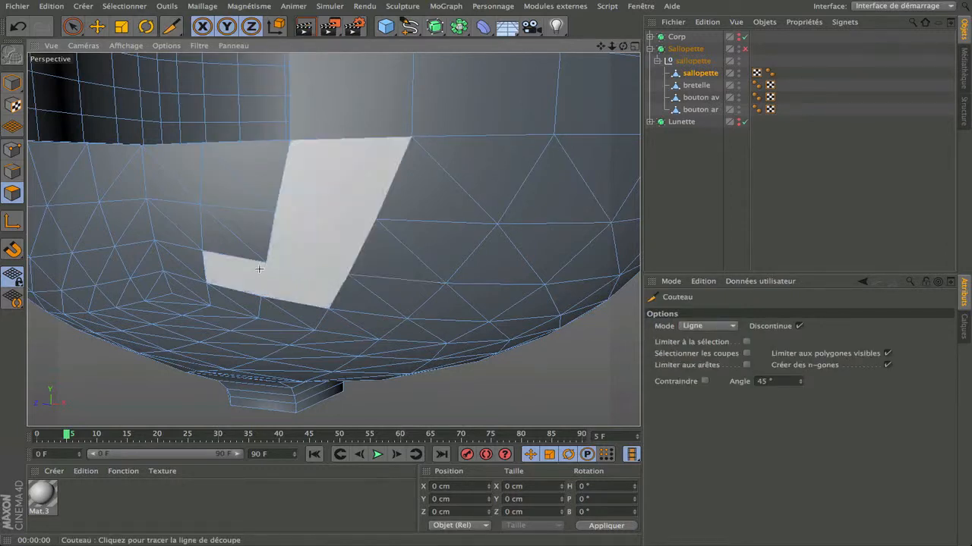
{"action": "left_click_drag", "start_coordinate": [264, 263], "coordinate": [290, 144]}
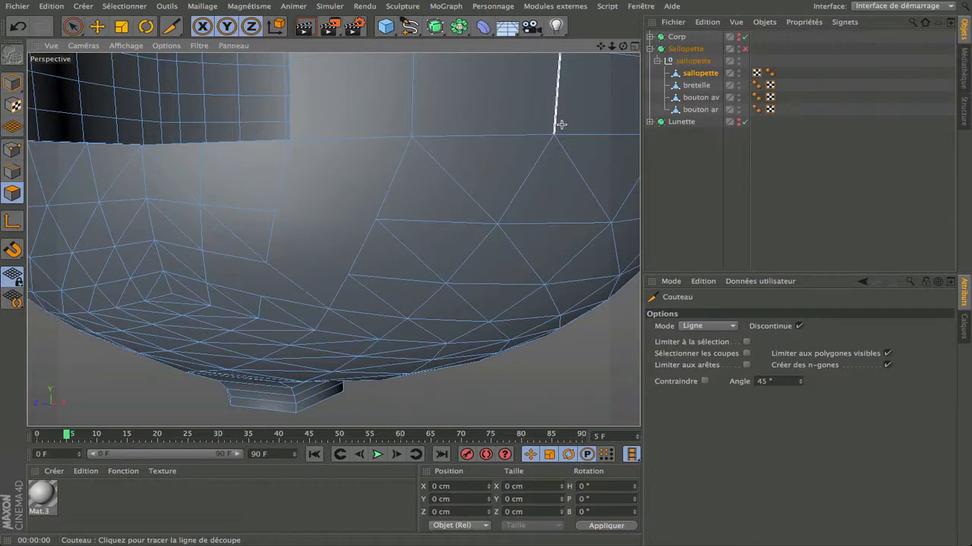
{"action": "left_click_drag", "start_coordinate": [623, 46], "coordinate": [645, 82]}
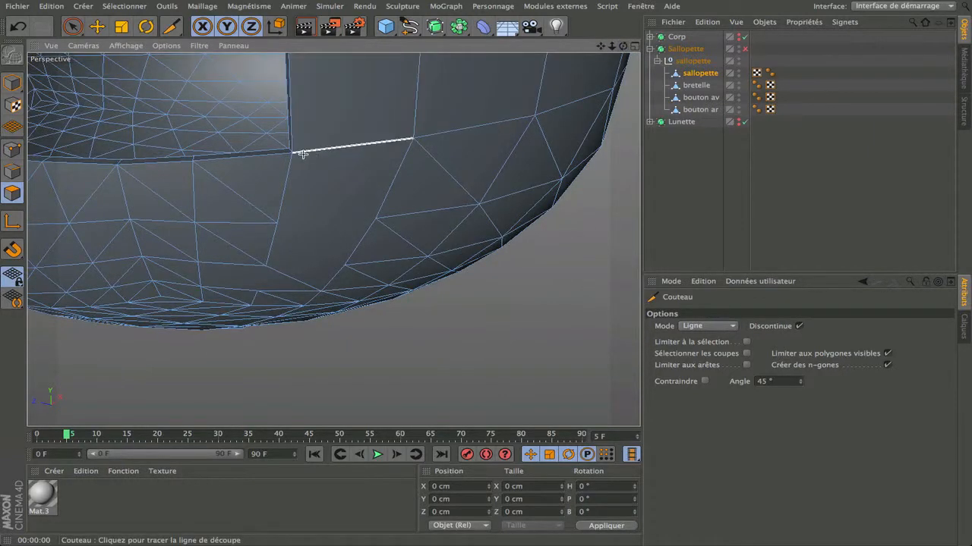
{"action": "left_click_drag", "start_coordinate": [295, 152], "coordinate": [377, 220]}
- Knife-cut two parallel L-shaped lines between the diagonals and the filled area's side edge to outline a narrow pocket slit
{"action": "left_click_drag", "start_coordinate": [617, 48], "coordinate": [258, 131]}
{"action": "scroll", "coordinate": [210, 289], "scroll_direction": "up", "scroll_amount": 2}
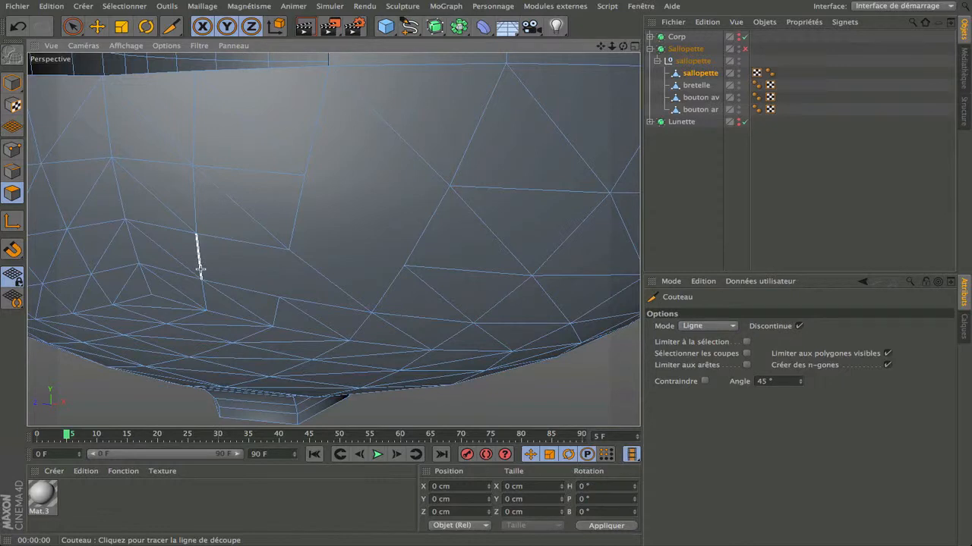
{"action": "left_click_drag", "start_coordinate": [200, 269], "coordinate": [324, 286]}
{"action": "left_click_drag", "start_coordinate": [349, 296], "coordinate": [419, 163]}
{"action": "left_click_drag", "start_coordinate": [205, 310], "coordinate": [311, 277]}
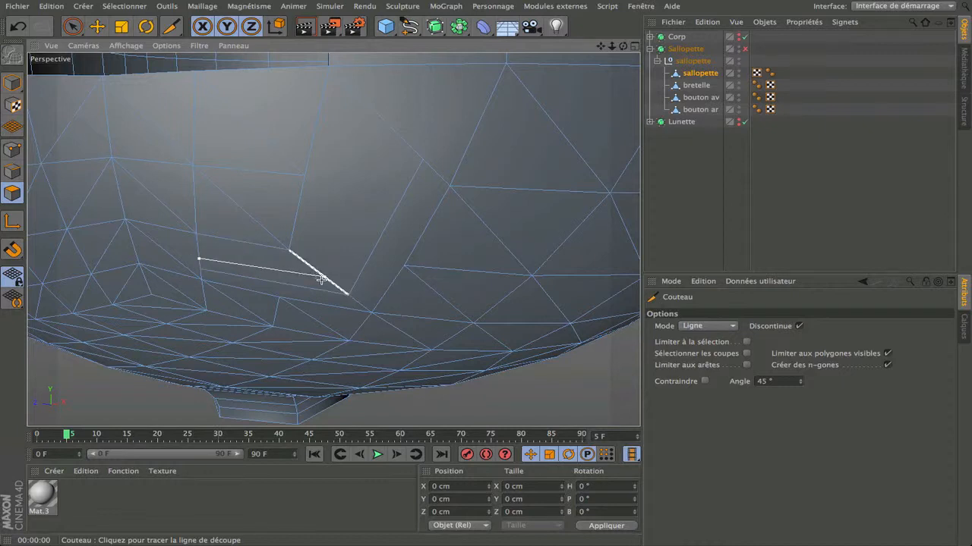
{"action": "left_click_drag", "start_coordinate": [325, 278], "coordinate": [380, 196]}
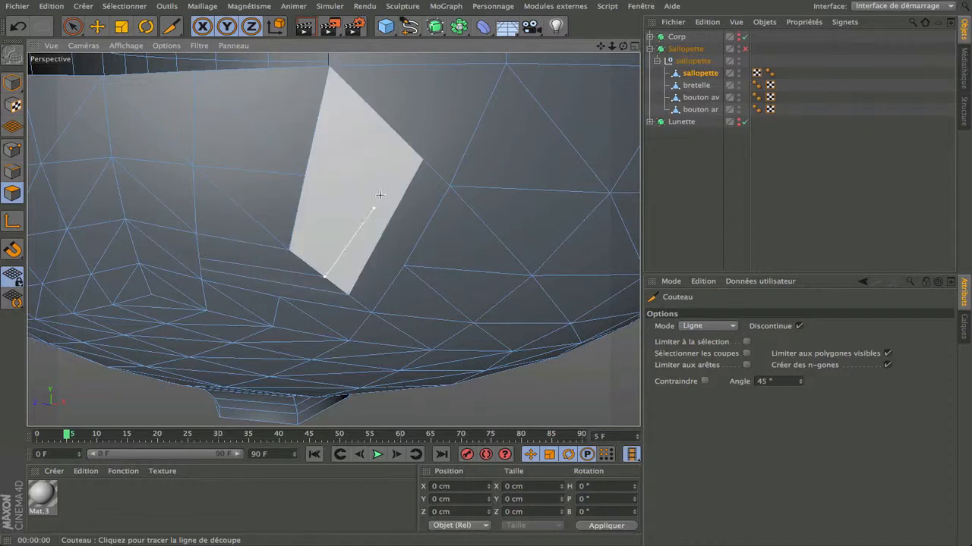
{"action": "left_click_drag", "start_coordinate": [392, 144], "coordinate": [393, 135]}
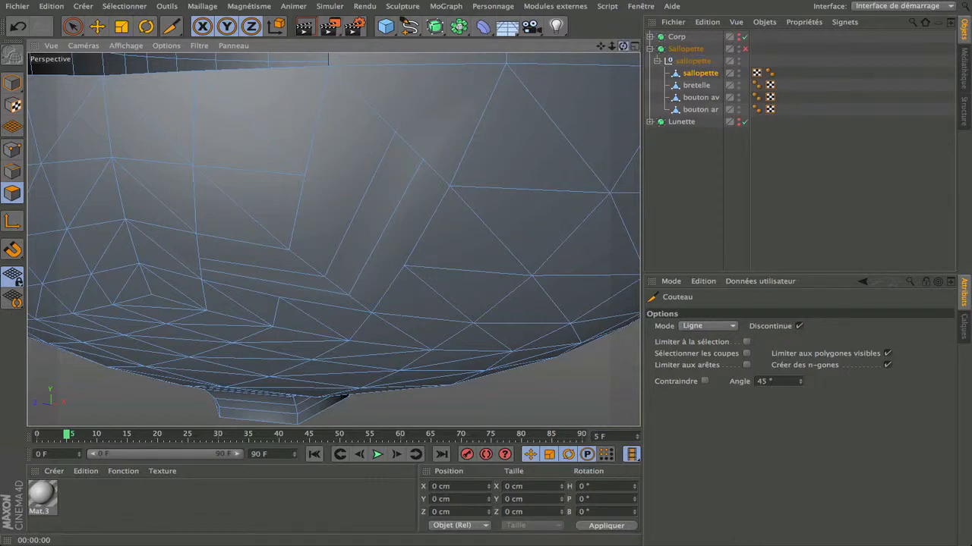
- Select the block of inner-wall polygons directly behind the L-shaped pocket slit and delete them
{"action": "left_click_drag", "start_coordinate": [332, 239], "coordinate": [333, 239]}
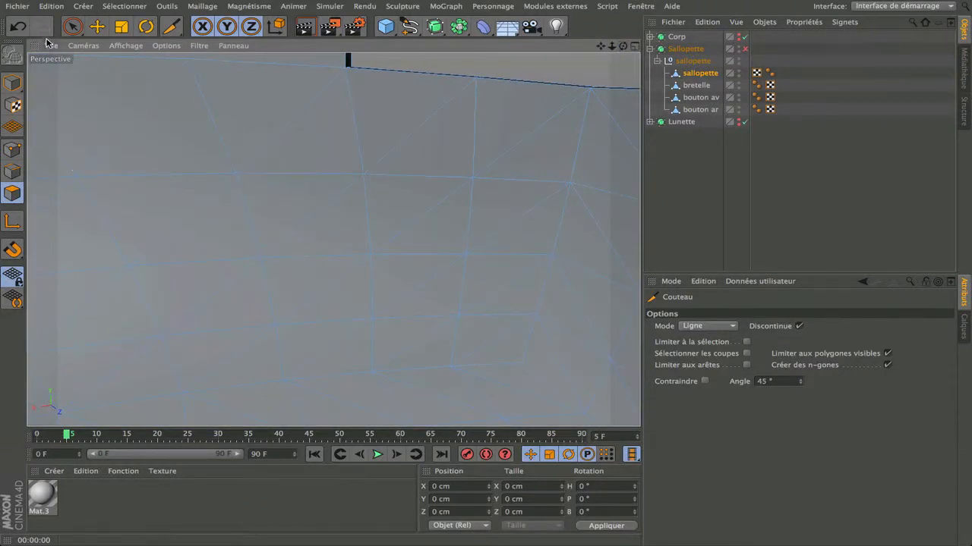
{"action": "left_click", "coordinate": [72, 26]}
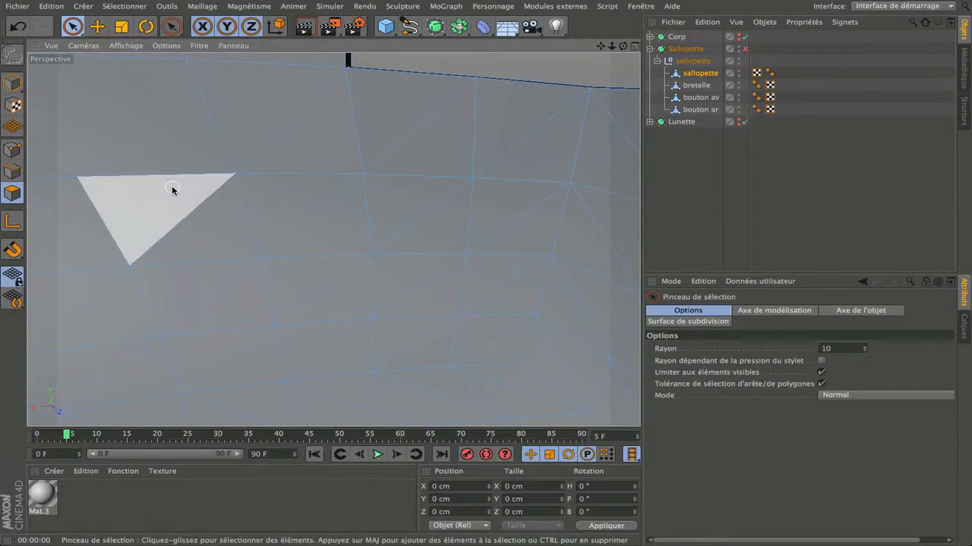
{"action": "left_click", "coordinate": [202, 214]}
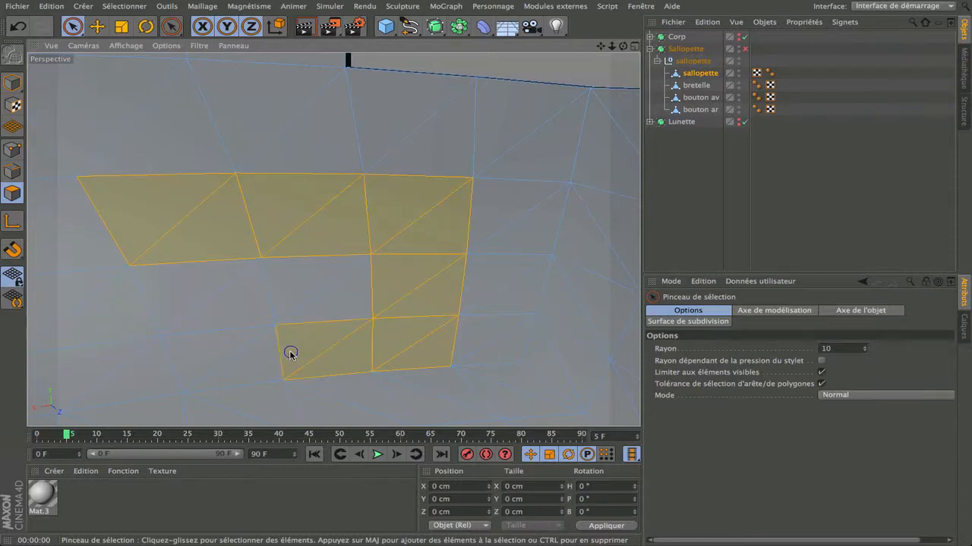
{"action": "left_click", "coordinate": [336, 317]}
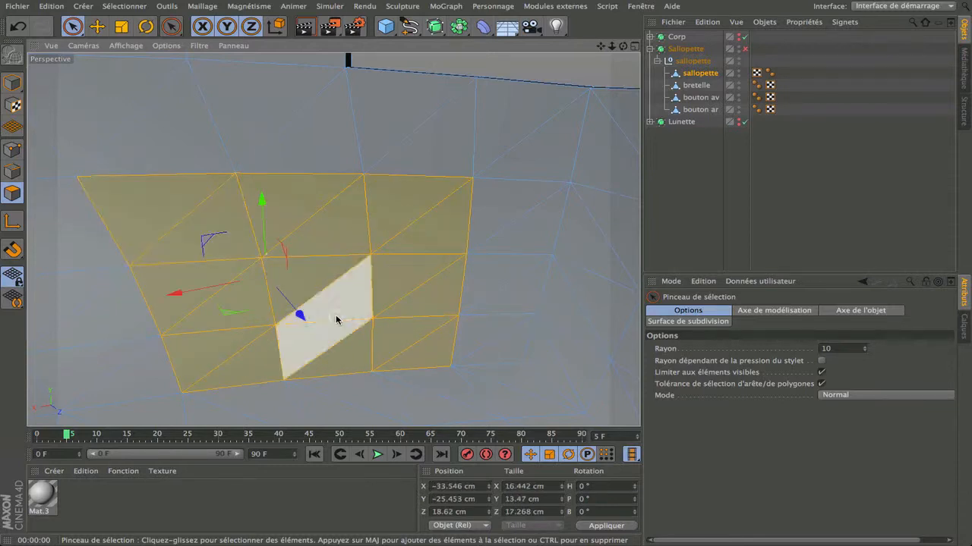
{"action": "key", "text": "Delete"}
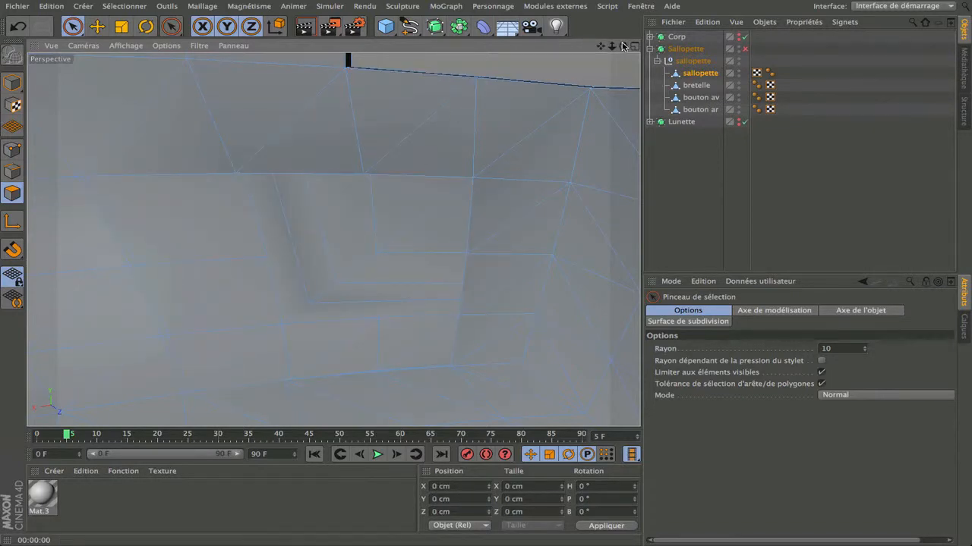
- Select the polygons of the L-shaped strip and extrude them inward with an offset of -2.541 cm
{"action": "left_click_drag", "start_coordinate": [622, 46], "coordinate": [334, 239]}
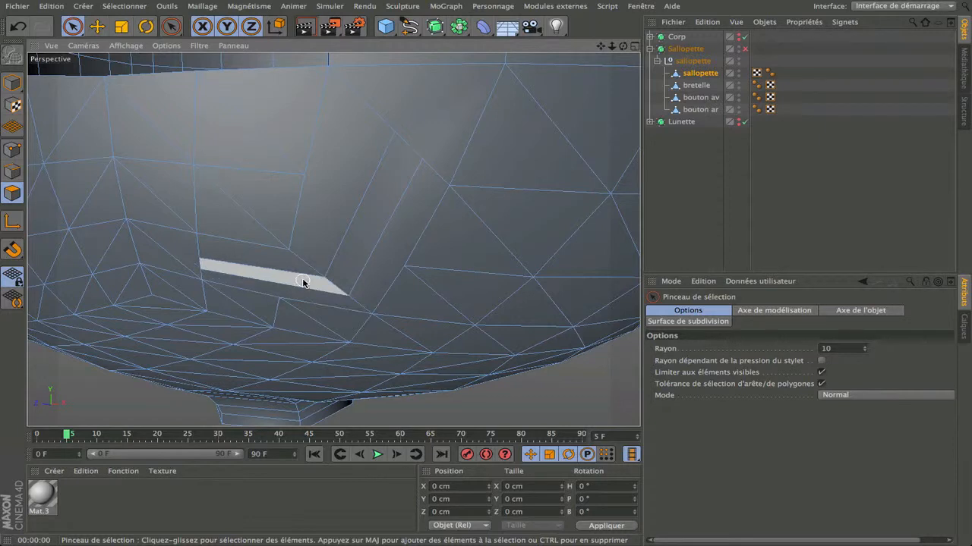
{"action": "left_click", "coordinate": [303, 282]}
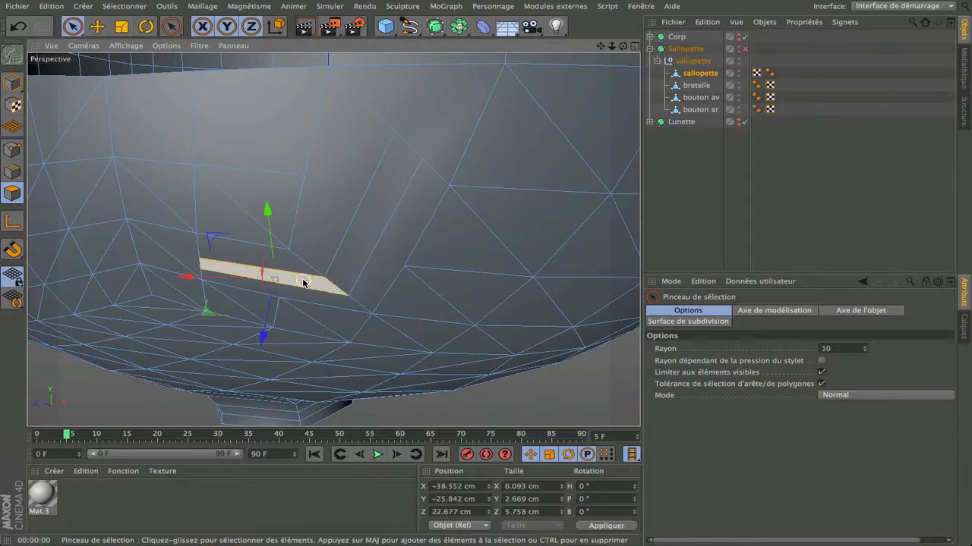
{"action": "left_click", "coordinate": [358, 256], "text": "shift"}
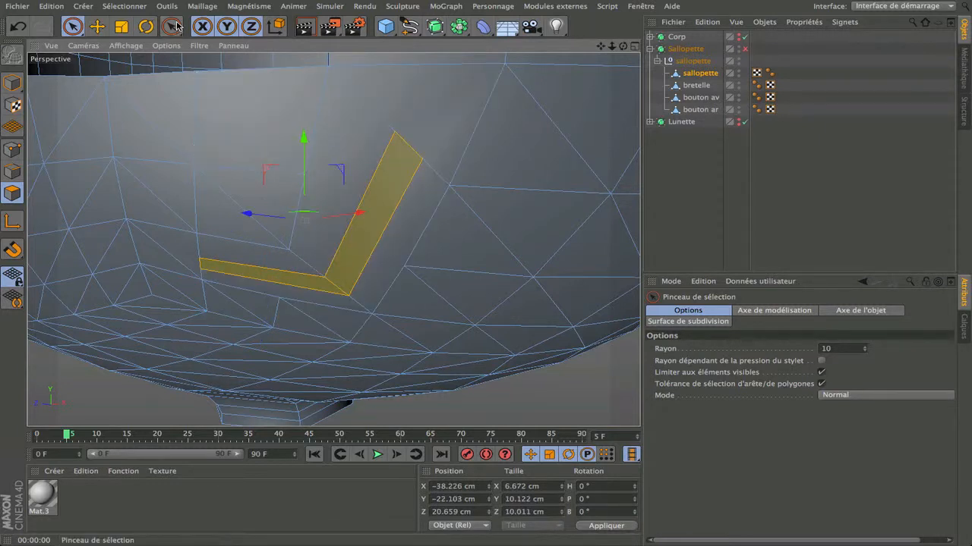
{"action": "left_click", "coordinate": [202, 6]}
{"action": "mouse_move", "coordinate": [216, 54]}
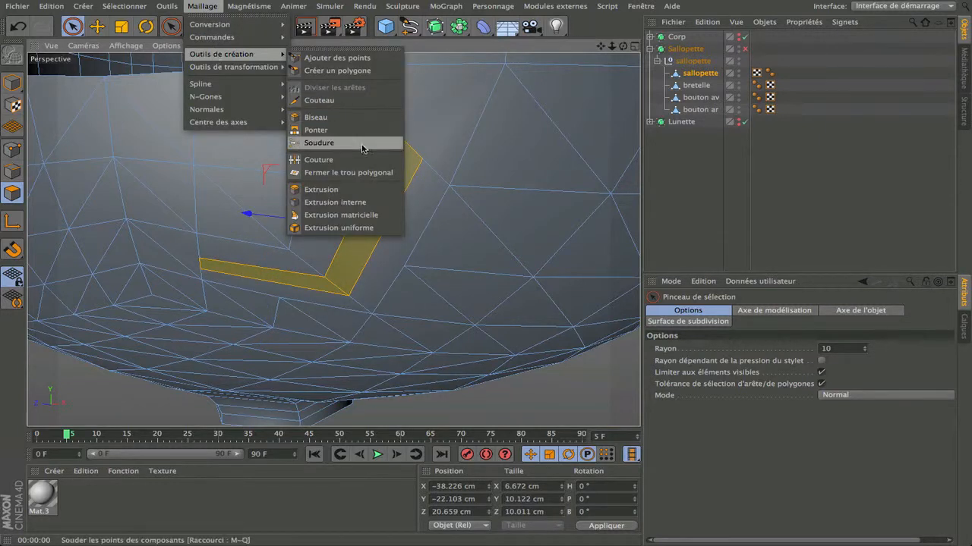
{"action": "left_click", "coordinate": [368, 189]}
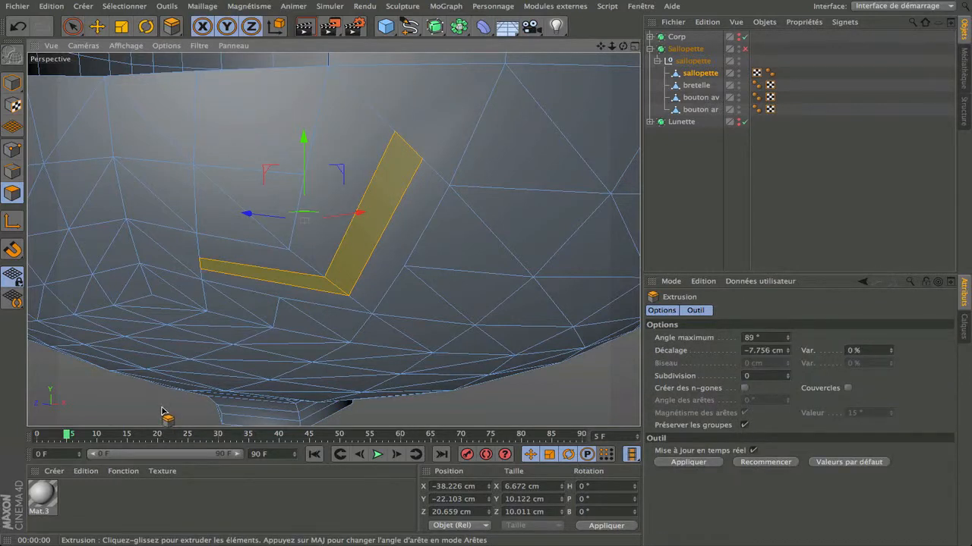
{"action": "left_click_drag", "start_coordinate": [162, 411], "coordinate": [147, 410]}
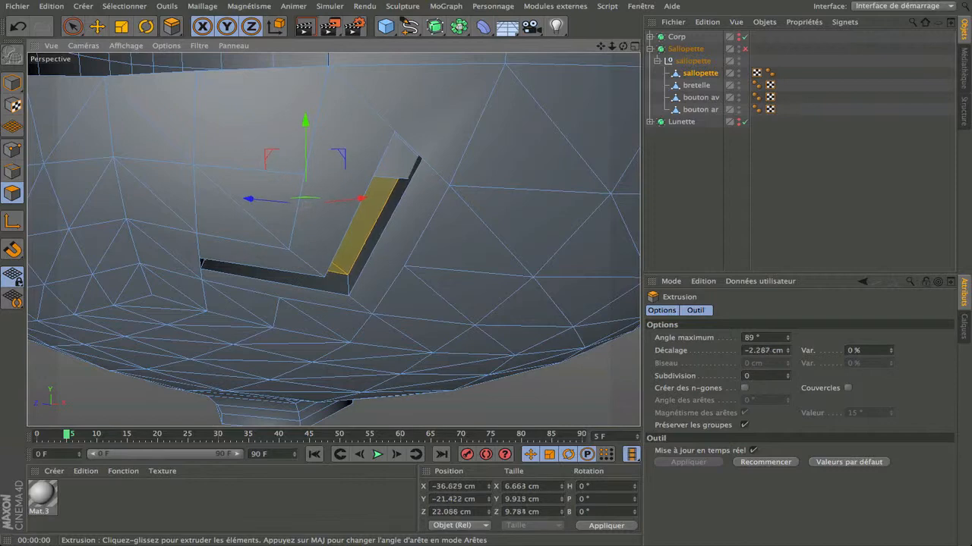
{"action": "left_click_drag", "start_coordinate": [564, 191], "coordinate": [565, 192]}
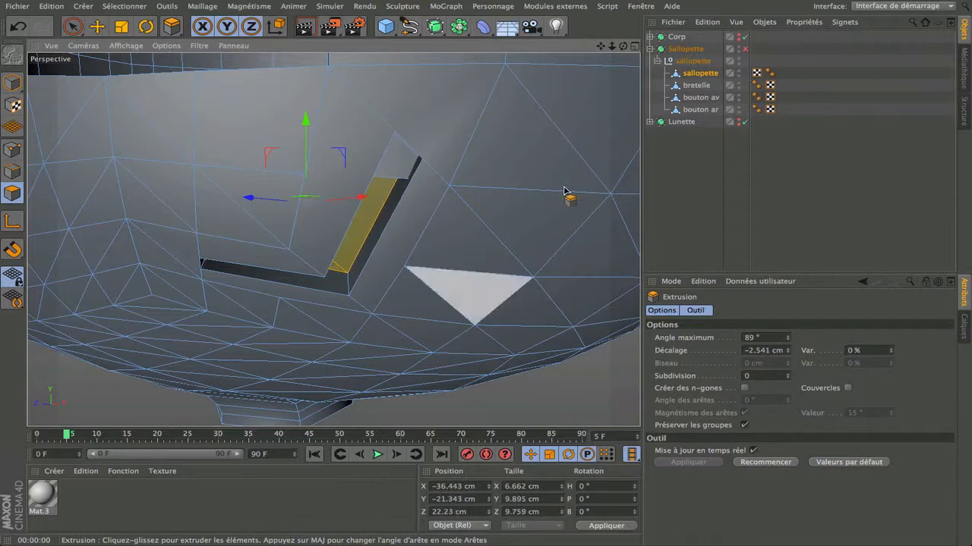
- Scale the extruded inner polygons down to about 3.9 × 5.7 × 5.7 cm
{"action": "left_click_drag", "start_coordinate": [623, 47], "coordinate": [617, 98]}
{"action": "scroll", "coordinate": [385, 176], "scroll_direction": "down", "scroll_amount": 4}
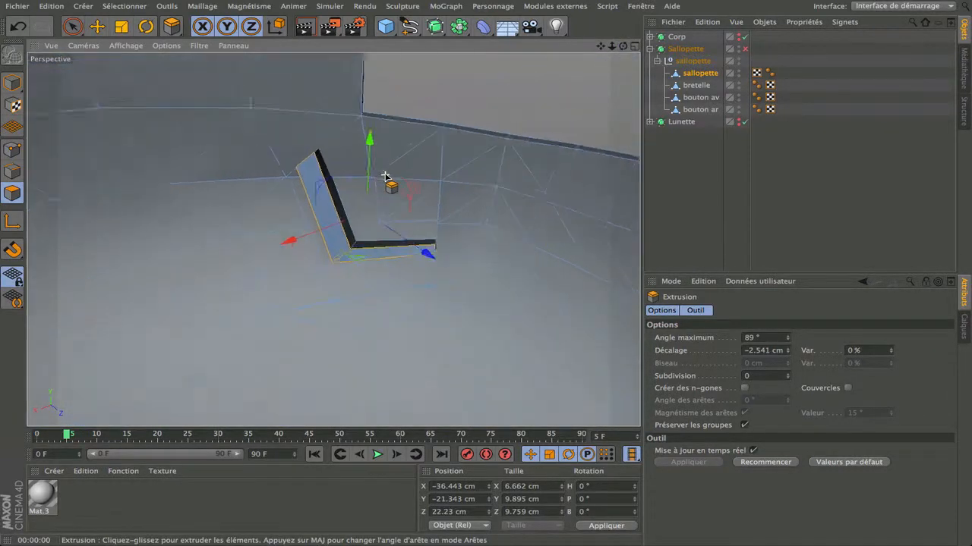
{"action": "left_click", "coordinate": [122, 26]}
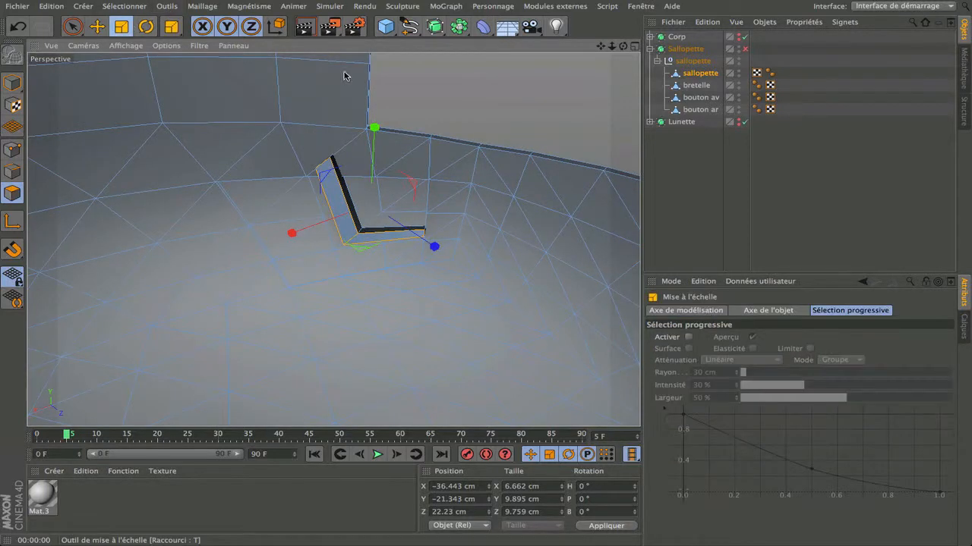
{"action": "left_click_drag", "start_coordinate": [583, 75], "coordinate": [395, 191]}
{"action": "scroll", "coordinate": [337, 217], "scroll_direction": "up", "scroll_amount": 3}
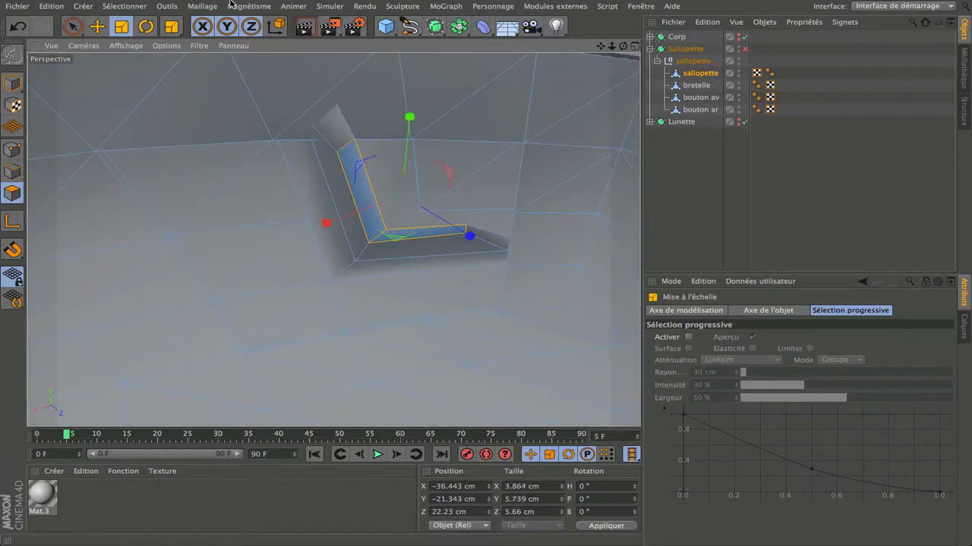
- Move the selected L-shaped inner polygons down and inward to about X -33.157, Y -28.271, Z 20.177 cm
{"action": "left_click", "coordinate": [97, 26]}
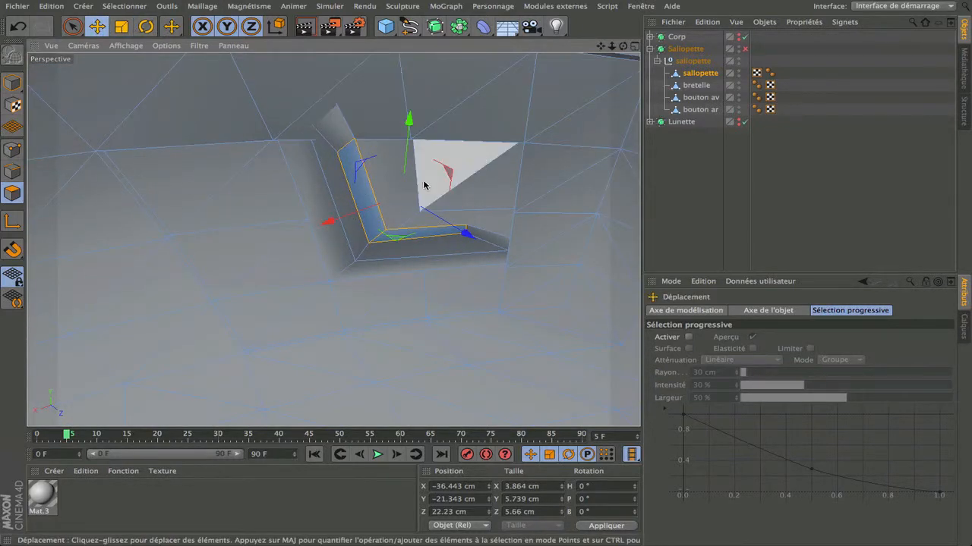
{"action": "left_click_drag", "start_coordinate": [512, 235], "coordinate": [487, 120], "text": "alt"}
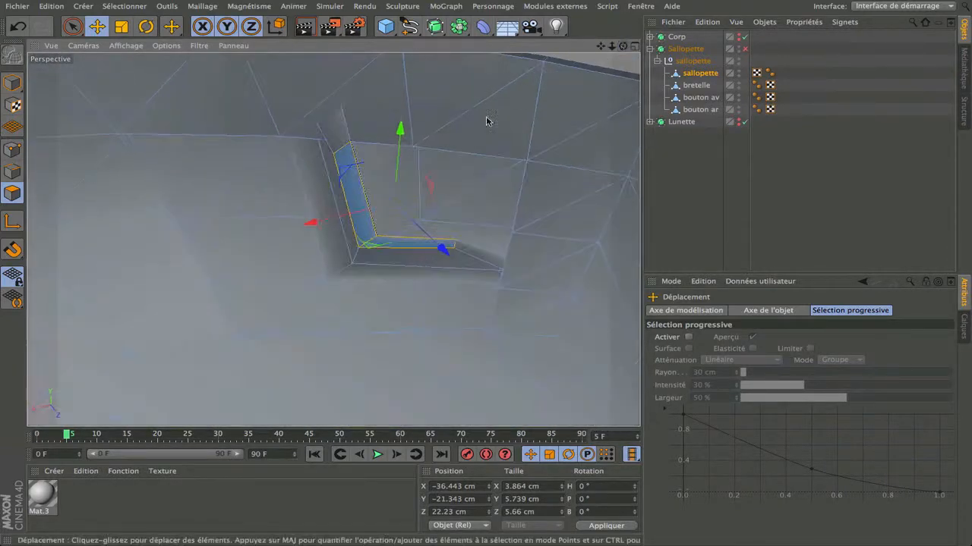
{"action": "left_click_drag", "start_coordinate": [398, 126], "coordinate": [349, 240]}
{"action": "left_click_drag", "start_coordinate": [305, 276], "coordinate": [266, 287]}
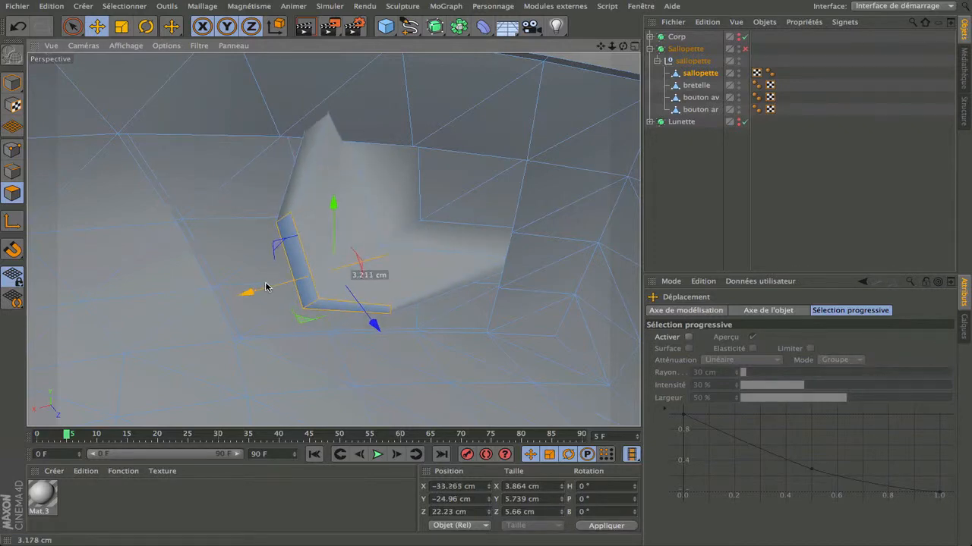
{"action": "left_click_drag", "start_coordinate": [624, 46], "coordinate": [585, 65]}
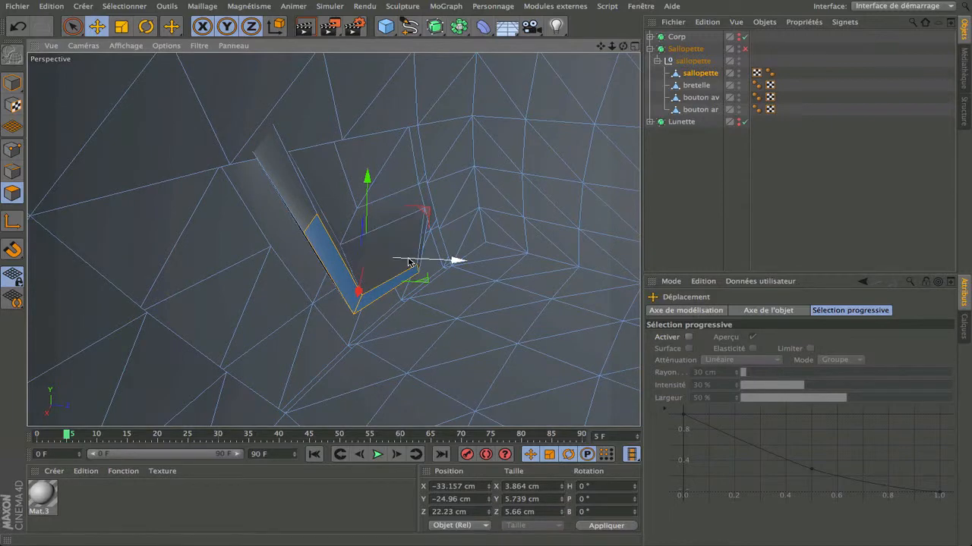
{"action": "left_click_drag", "start_coordinate": [360, 279], "coordinate": [354, 281]}
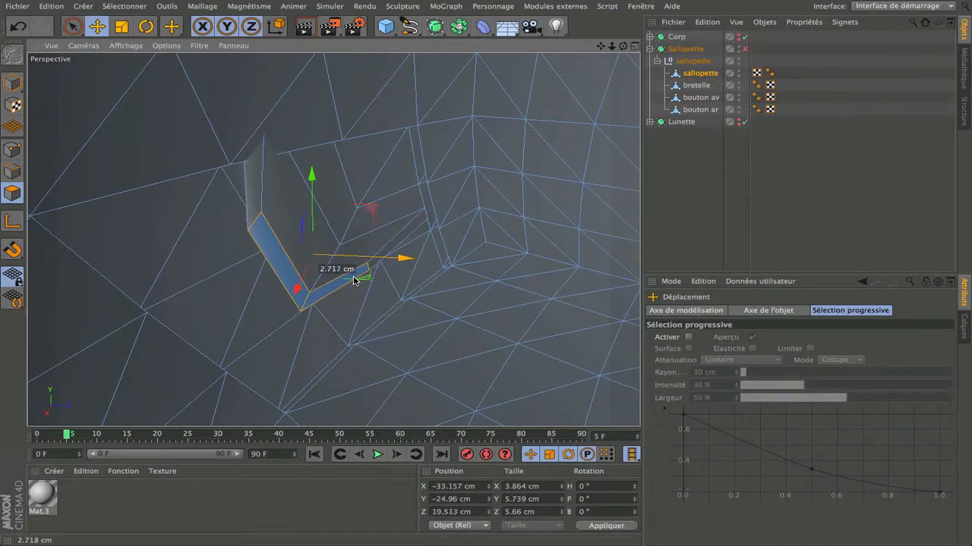
{"action": "mouse_move", "coordinate": [622, 45]}
{"action": "left_mouse_down"}
{"action": "mouse_move", "coordinate": [627, 90]}
{"action": "mouse_move", "coordinate": [595, 50]}
{"action": "mouse_move", "coordinate": [509, 65]}
{"action": "mouse_move", "coordinate": [630, 61]}
{"action": "mouse_move", "coordinate": [623, 46]}
{"action": "left_mouse_up"}
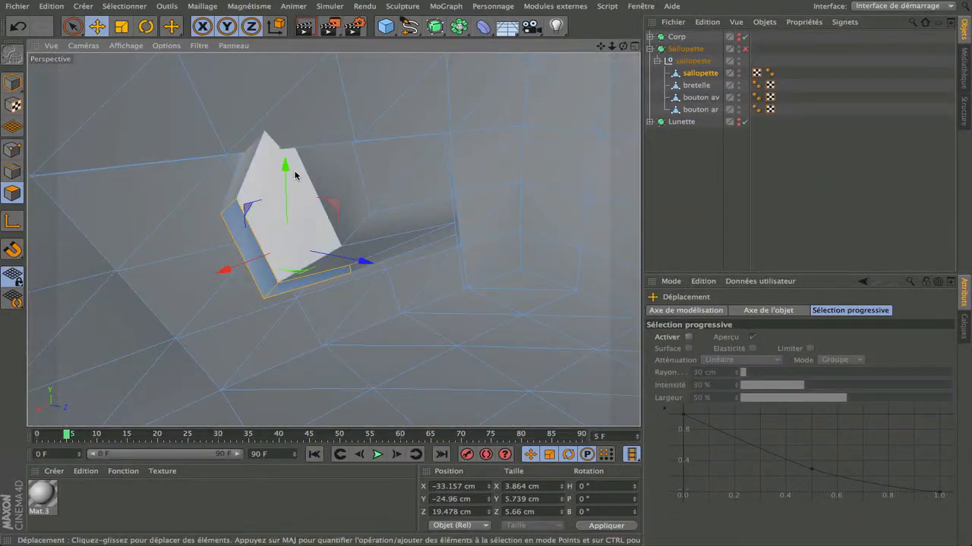
{"action": "left_click_drag", "start_coordinate": [286, 176], "coordinate": [285, 226]}
{"action": "left_click_drag", "start_coordinate": [341, 313], "coordinate": [267, 152]}
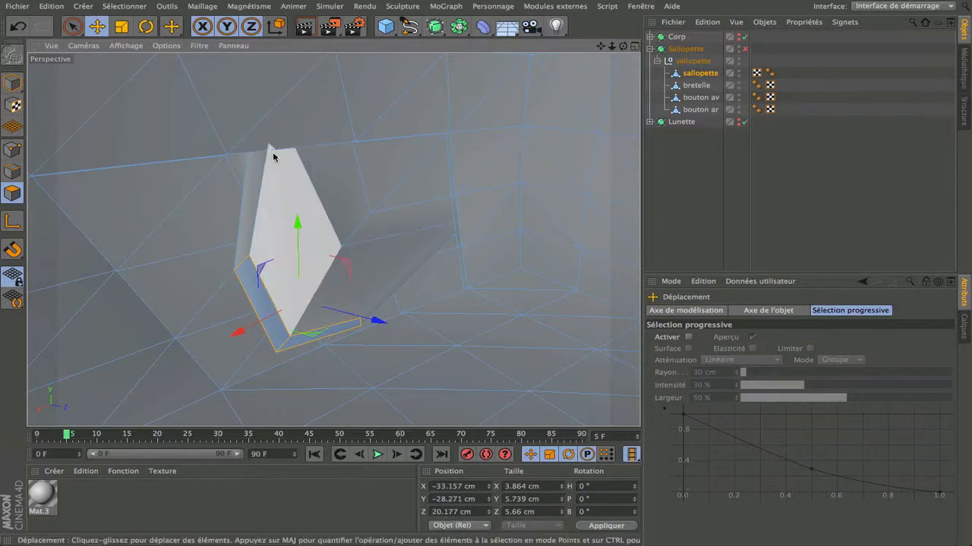
- Shift the point beside the pocket's upper inner corner about 0.48 cm along Z toward the opening
{"action": "scroll", "coordinate": [267, 151], "scroll_direction": "up", "scroll_amount": 8}
{"action": "scroll", "coordinate": [264, 150], "scroll_direction": "down", "scroll_amount": 8}
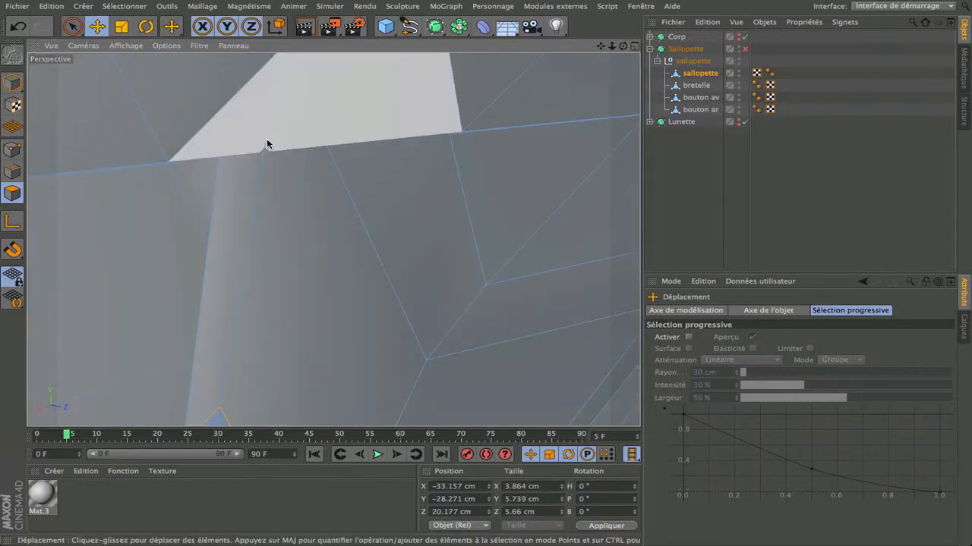
{"action": "left_click", "coordinate": [10, 149]}
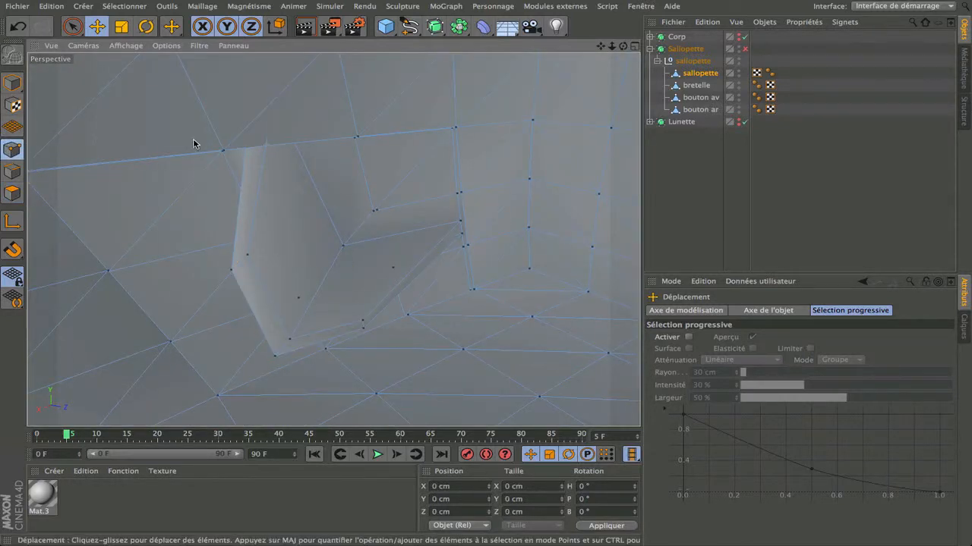
{"action": "scroll", "coordinate": [193, 144], "scroll_direction": "up", "scroll_amount": 4}
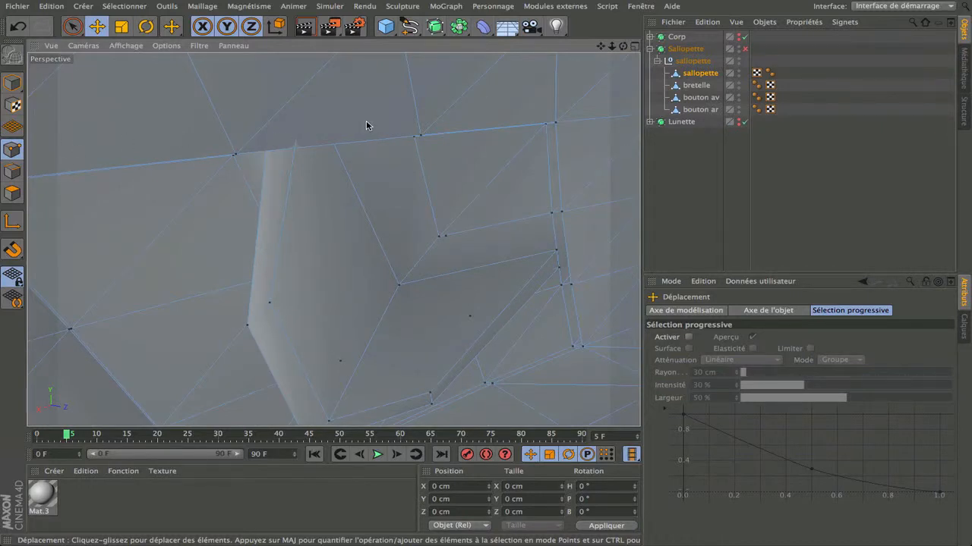
{"action": "left_click", "coordinate": [237, 155]}
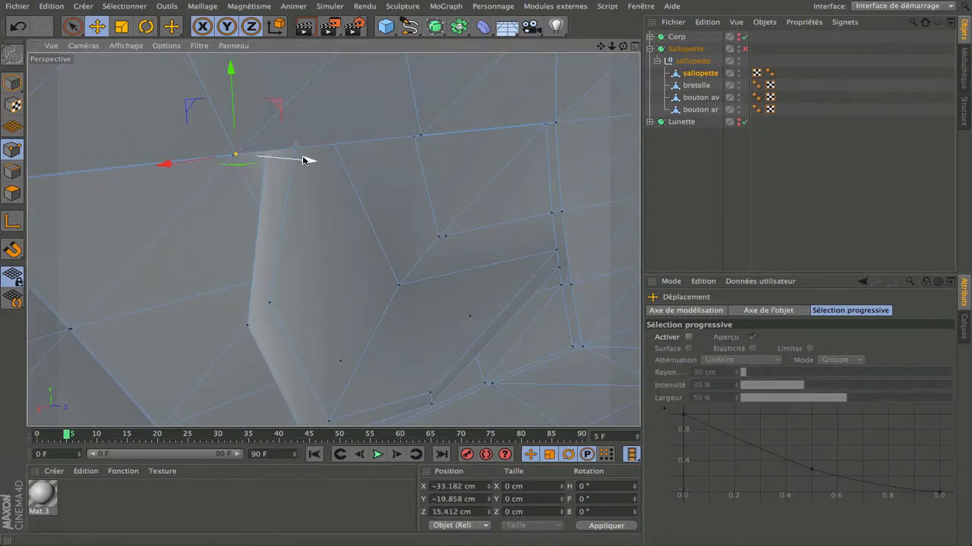
{"action": "left_click_drag", "start_coordinate": [301, 161], "coordinate": [311, 166]}
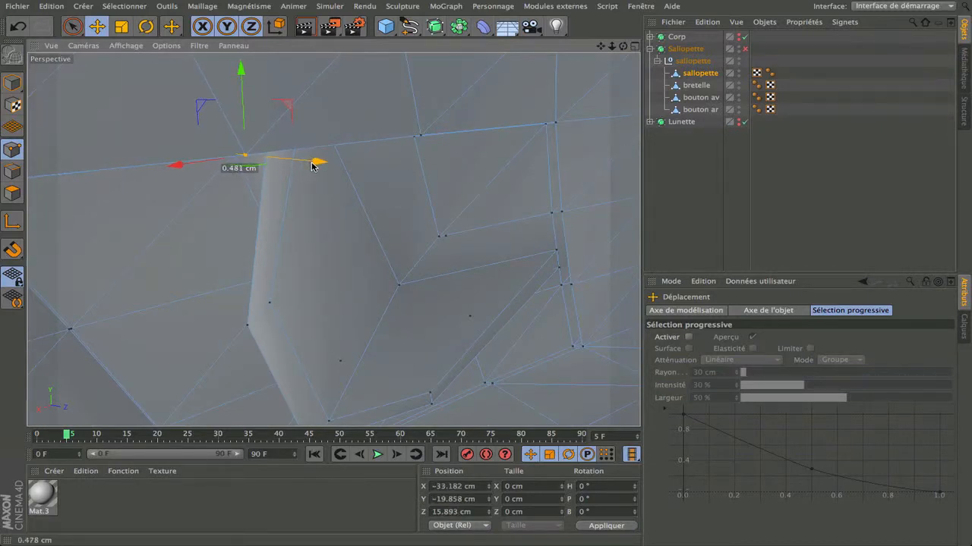
{"action": "scroll", "coordinate": [309, 223], "scroll_direction": "down", "scroll_amount": 2}
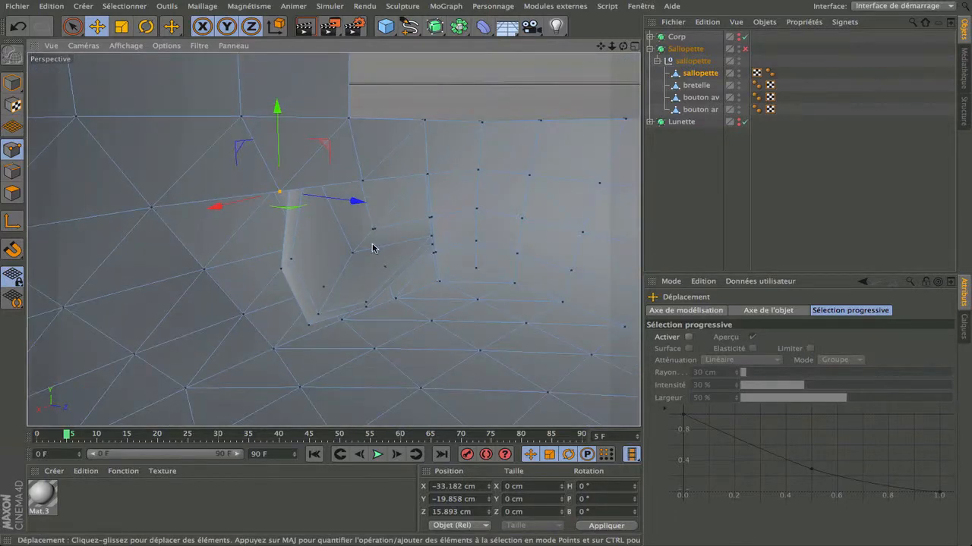
- Clear the point selection and optimize the whole sallopette mesh
{"action": "mouse_move", "coordinate": [624, 47]}
{"action": "left_mouse_down"}
{"action": "mouse_move", "coordinate": [660, 56]}
{"action": "mouse_move", "coordinate": [637, 52]}
{"action": "left_mouse_up"}
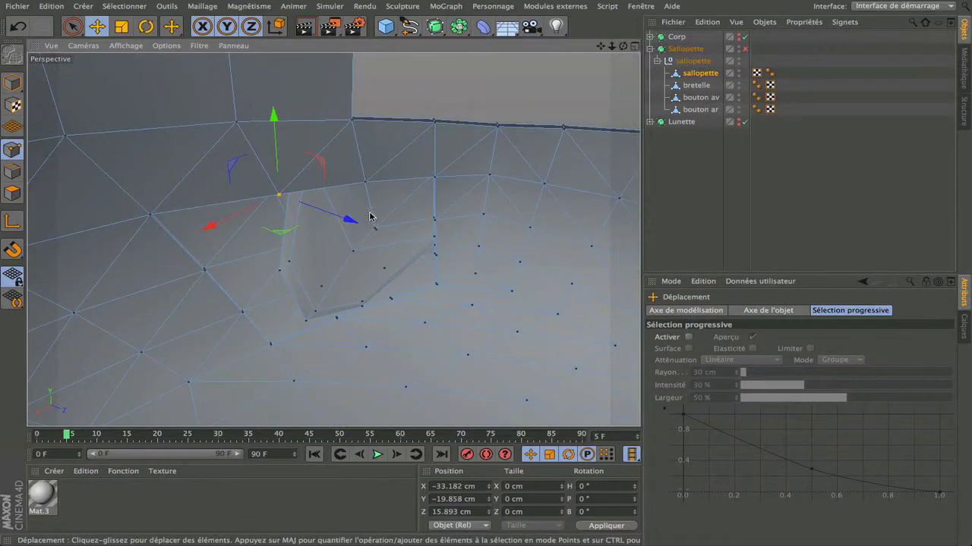
{"action": "left_click", "coordinate": [458, 89]}
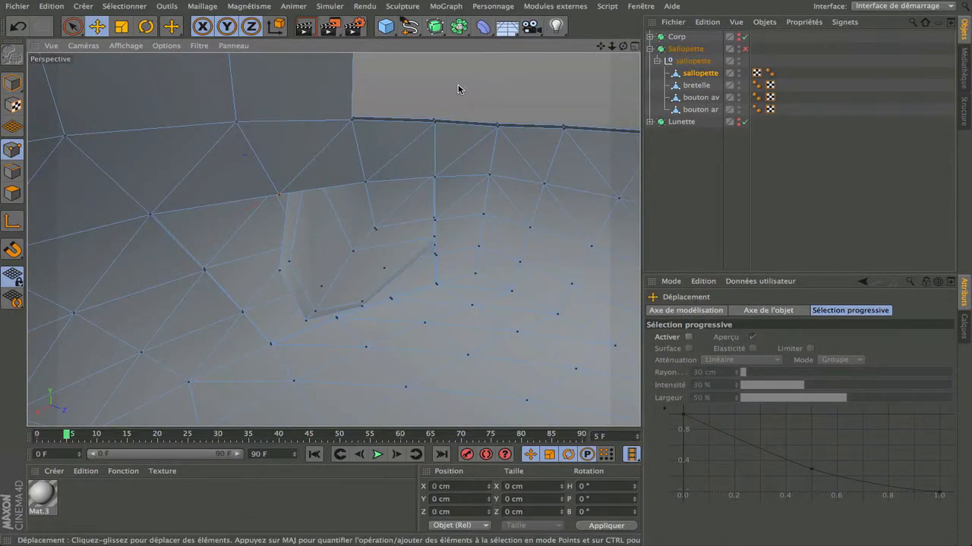
{"action": "left_click", "coordinate": [700, 73]}
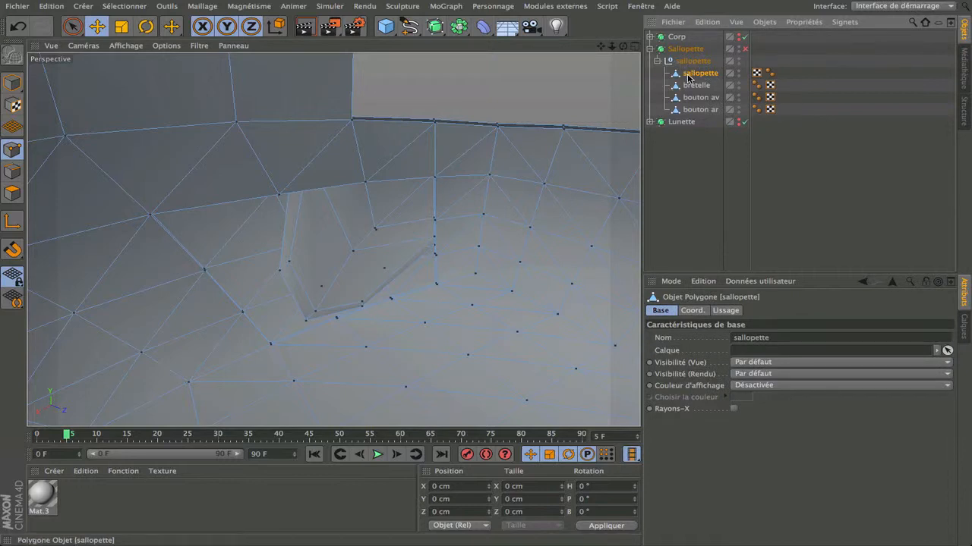
{"action": "left_click", "coordinate": [202, 6]}
{"action": "mouse_move", "coordinate": [217, 38]}
{"action": "left_click", "coordinate": [294, 248]}
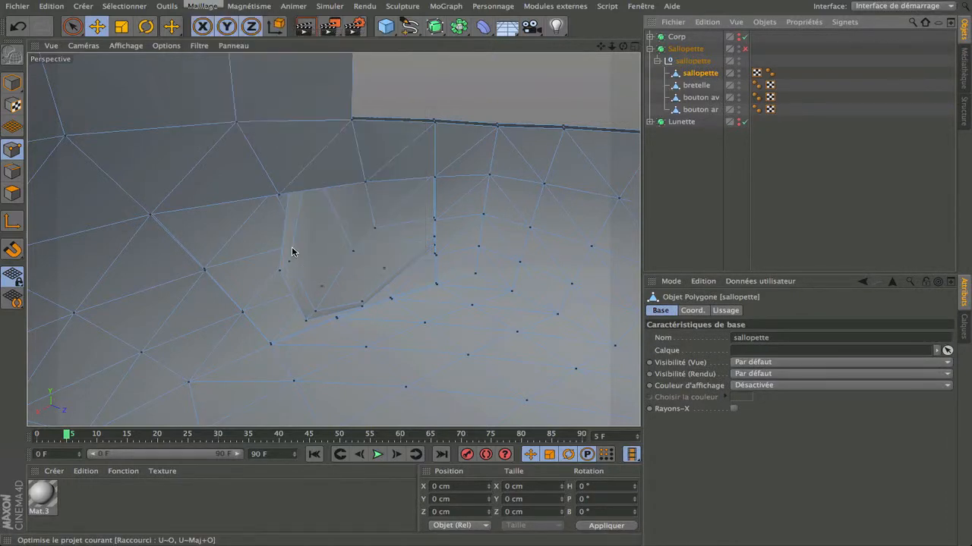
- Enable the Sallopette subdivision surface and render the view to check the smoothed pocket from outside
{"action": "left_click_drag", "start_coordinate": [622, 46], "coordinate": [333, 239]}
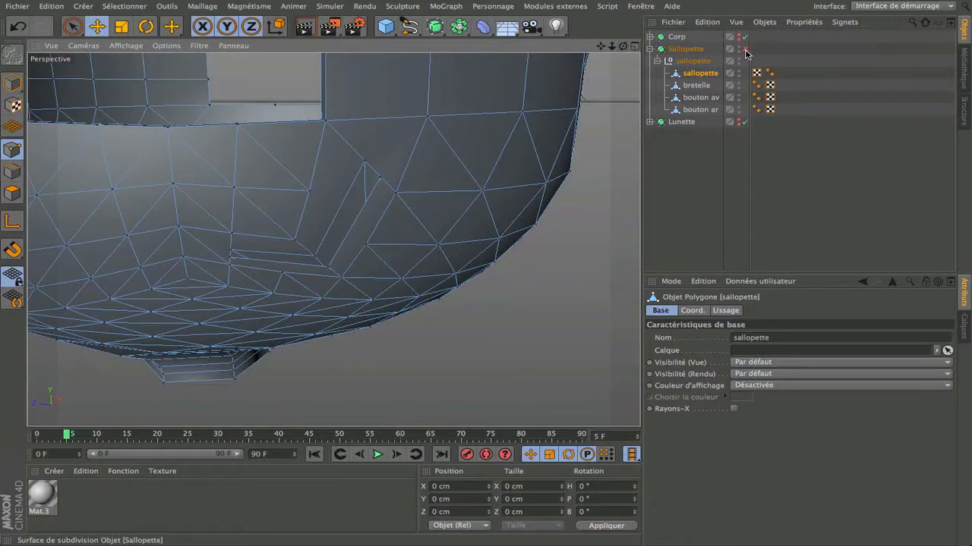
{"action": "left_click", "coordinate": [745, 49]}
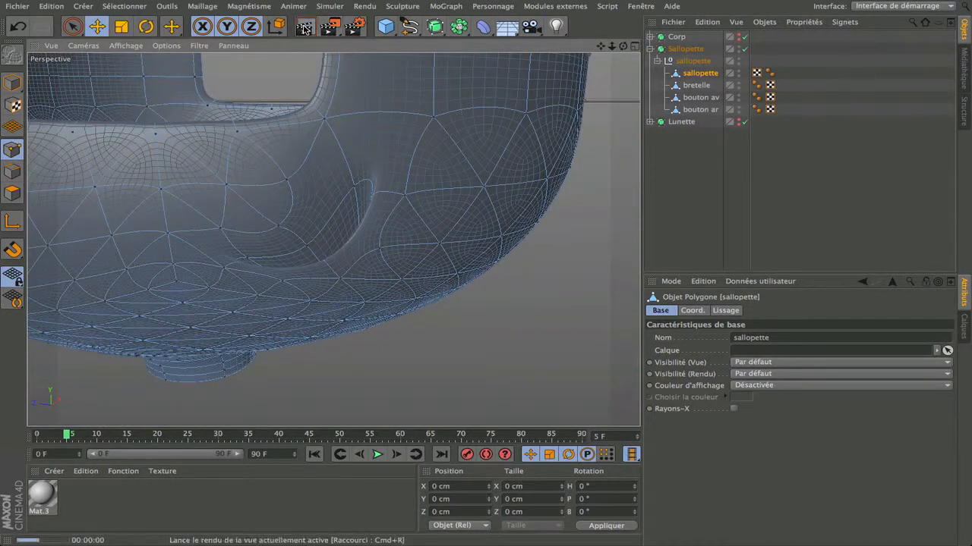
{"action": "left_click", "coordinate": [328, 28]}
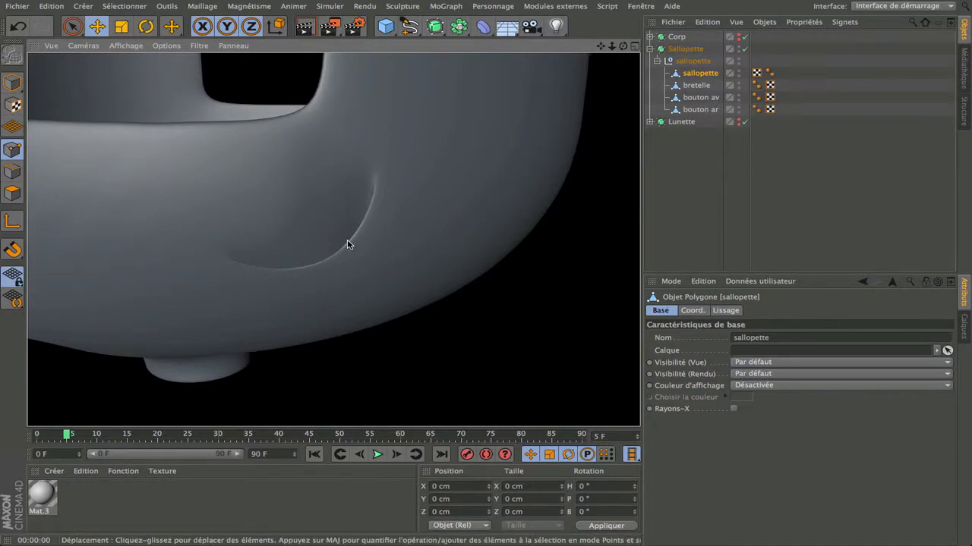
{"action": "scroll", "coordinate": [319, 242], "scroll_direction": "up", "scroll_amount": 5}
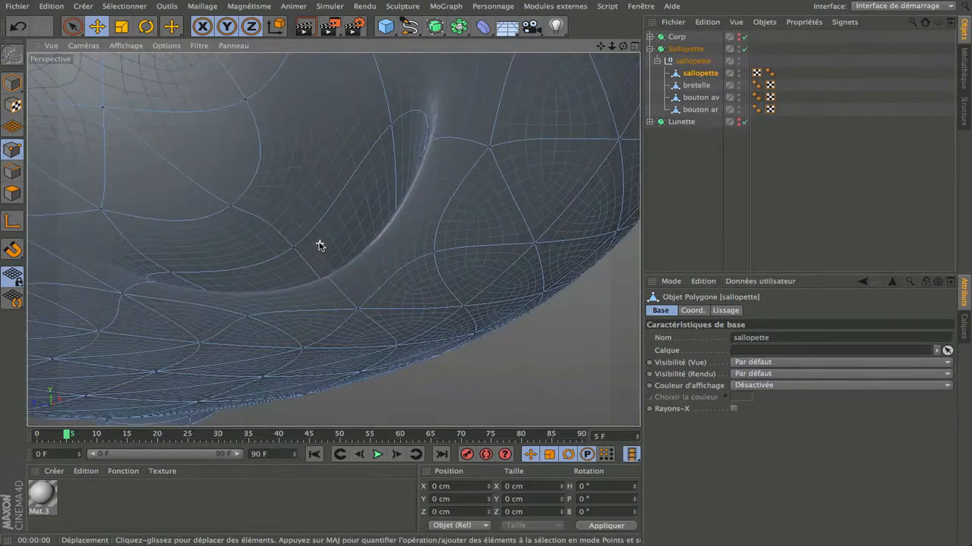
{"action": "scroll", "coordinate": [320, 243], "scroll_direction": "down", "scroll_amount": 3}
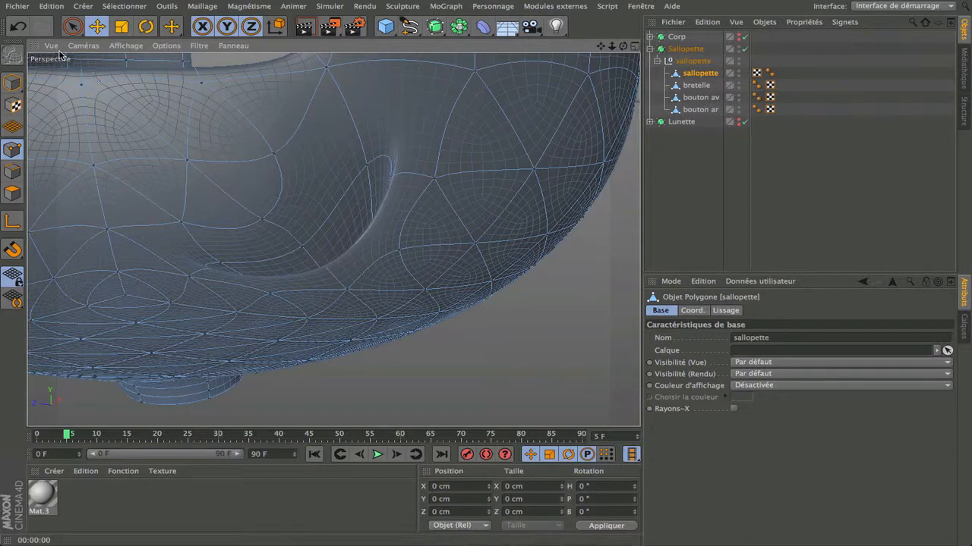
- Brush-select the outer polygons between the pocket's curved slit and the waist edge and delete them
{"action": "left_click", "coordinate": [72, 26]}
{"action": "left_click", "coordinate": [12, 192]}
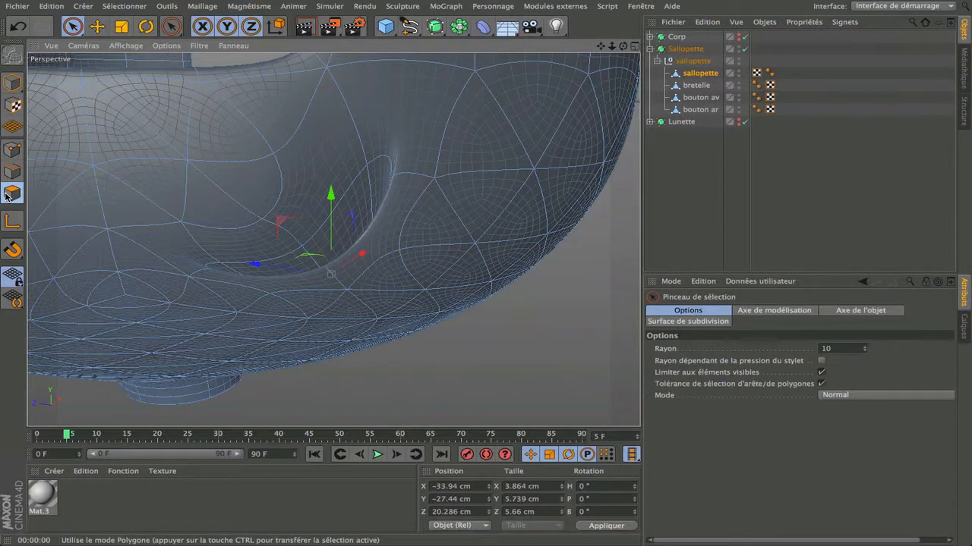
{"action": "mouse_move", "coordinate": [201, 168]}
{"action": "left_mouse_down"}
{"action": "mouse_move", "coordinate": [262, 179]}
{"action": "mouse_move", "coordinate": [220, 216]}
{"action": "mouse_move", "coordinate": [250, 230]}
{"action": "mouse_move", "coordinate": [297, 160]}
{"action": "mouse_move", "coordinate": [258, 143]}
{"action": "mouse_move", "coordinate": [290, 137]}
{"action": "mouse_move", "coordinate": [234, 150]}
{"action": "mouse_move", "coordinate": [342, 106]}
{"action": "mouse_move", "coordinate": [252, 217]}
{"action": "mouse_move", "coordinate": [256, 228]}
{"action": "mouse_move", "coordinate": [332, 161]}
{"action": "left_mouse_up"}
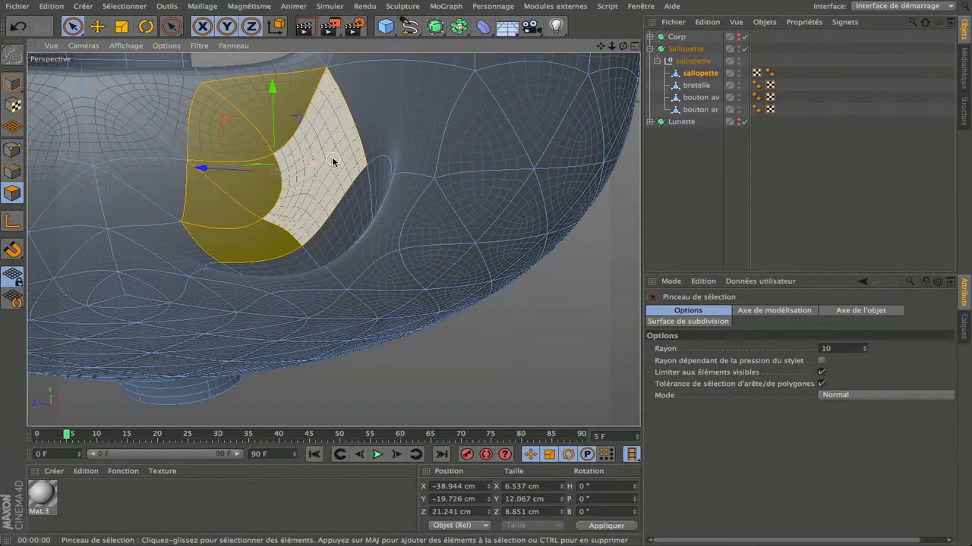
{"action": "key", "text": "Delete"}
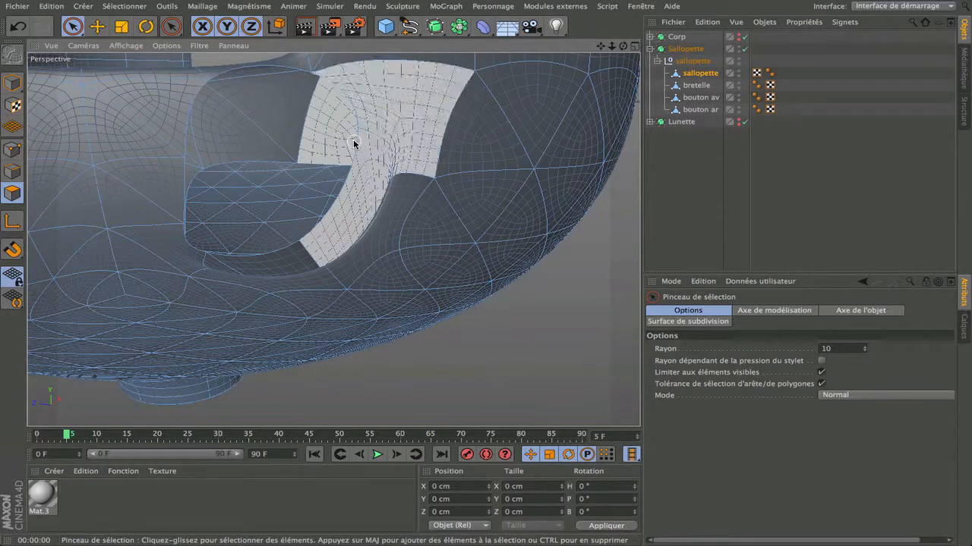
- Close the hole left above the pocket slit with Close Polygon Hole, keeping triangle/quadrangle creation off
{"action": "left_click", "coordinate": [173, 28]}
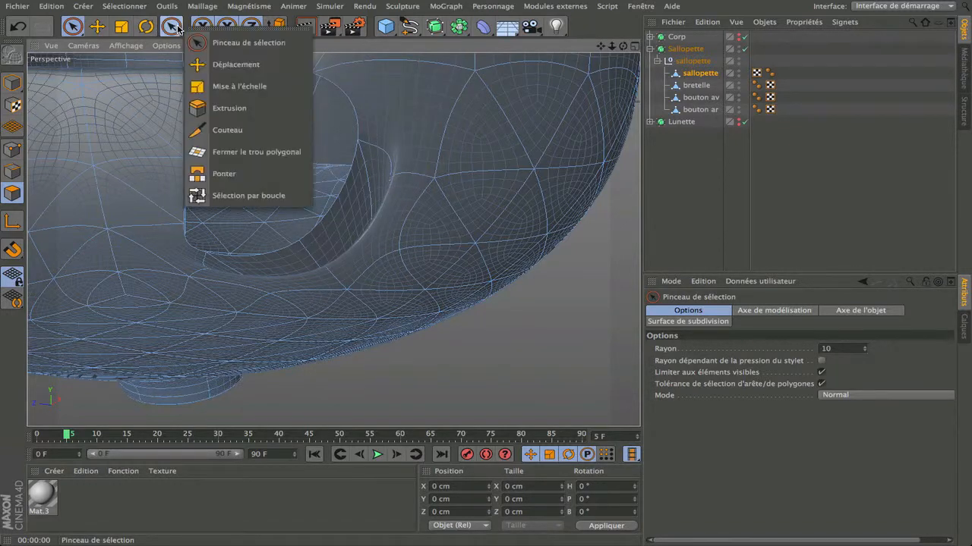
{"action": "left_click", "coordinate": [199, 156]}
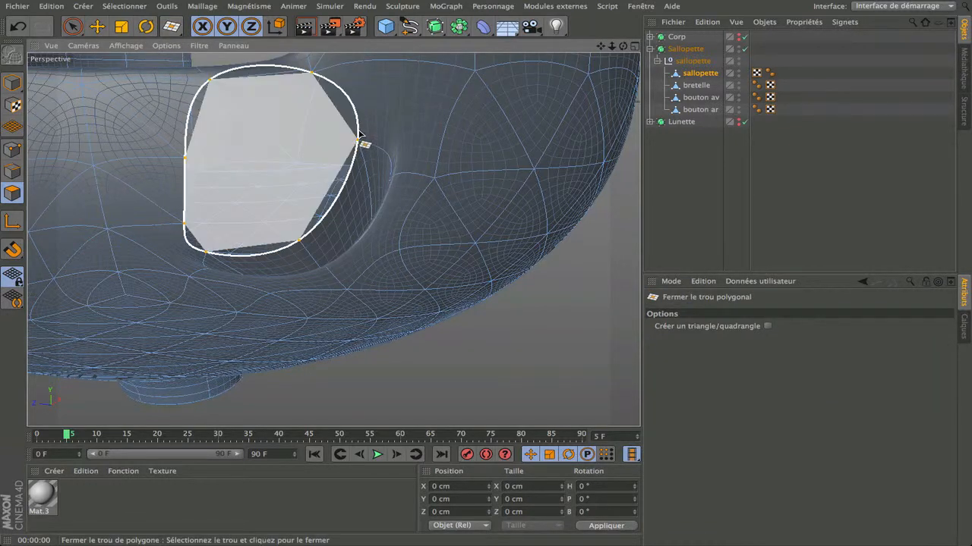
{"action": "left_click", "coordinate": [359, 134]}
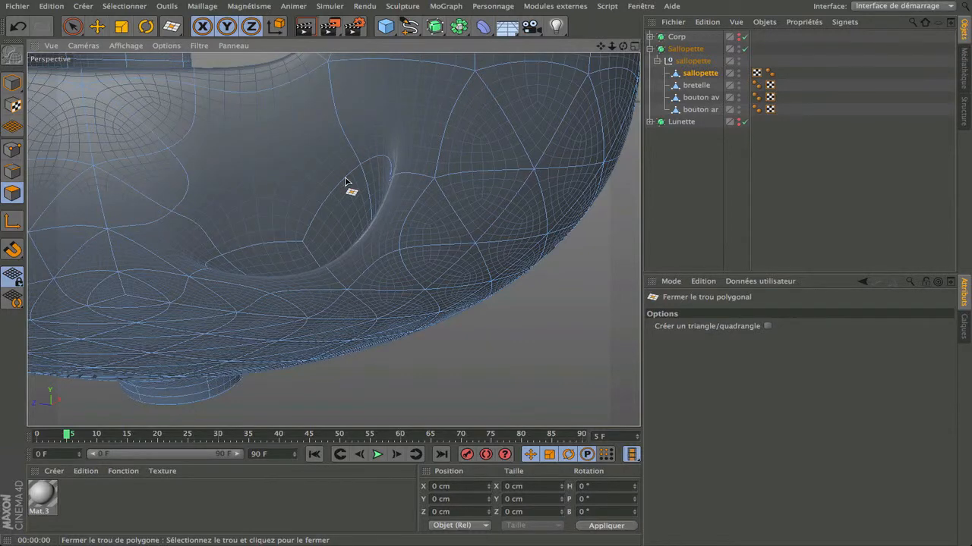
{"action": "scroll", "coordinate": [345, 182], "scroll_direction": "down", "scroll_amount": 3}
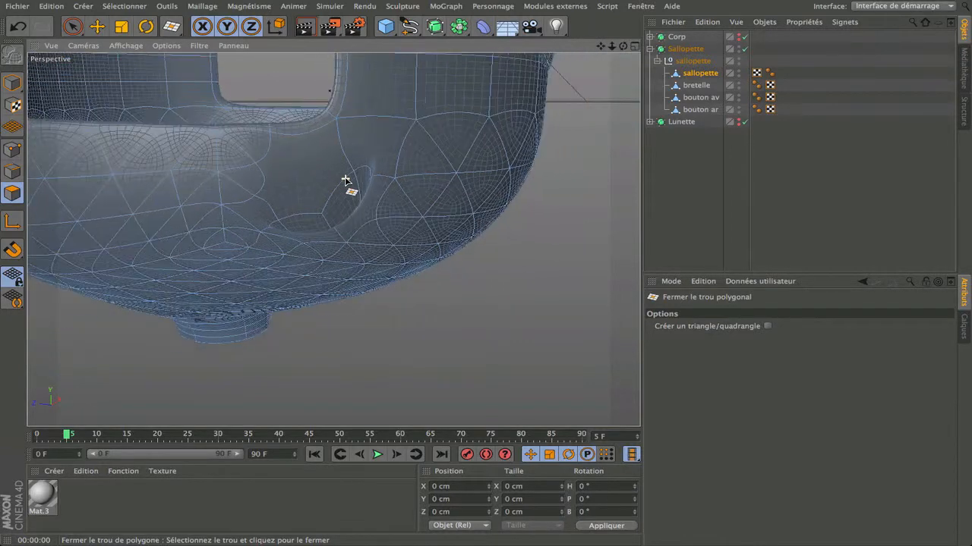
- Render the view and examine the closed pocket area from outside and from inside the overalls
{"action": "left_click", "coordinate": [304, 27]}
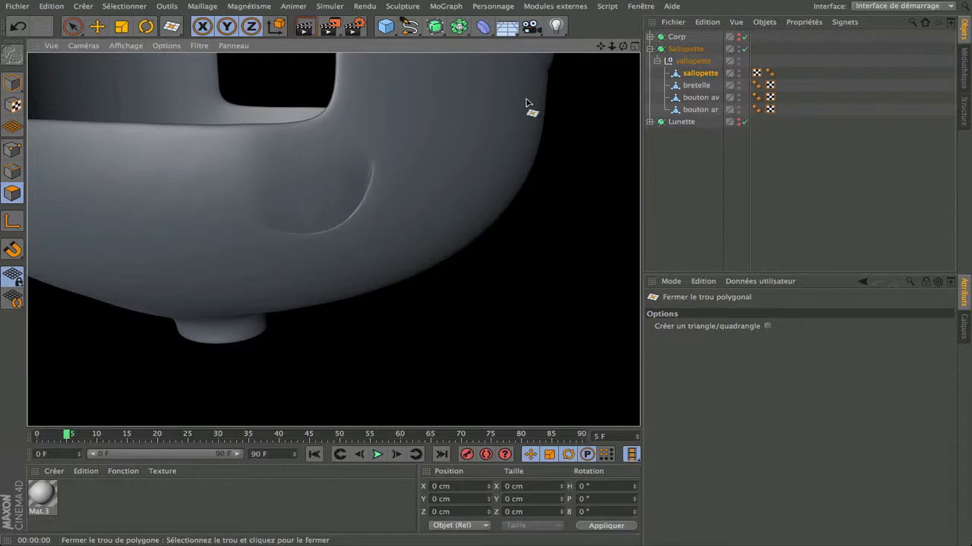
{"action": "scroll", "coordinate": [332, 238], "scroll_direction": "up", "scroll_amount": 6}
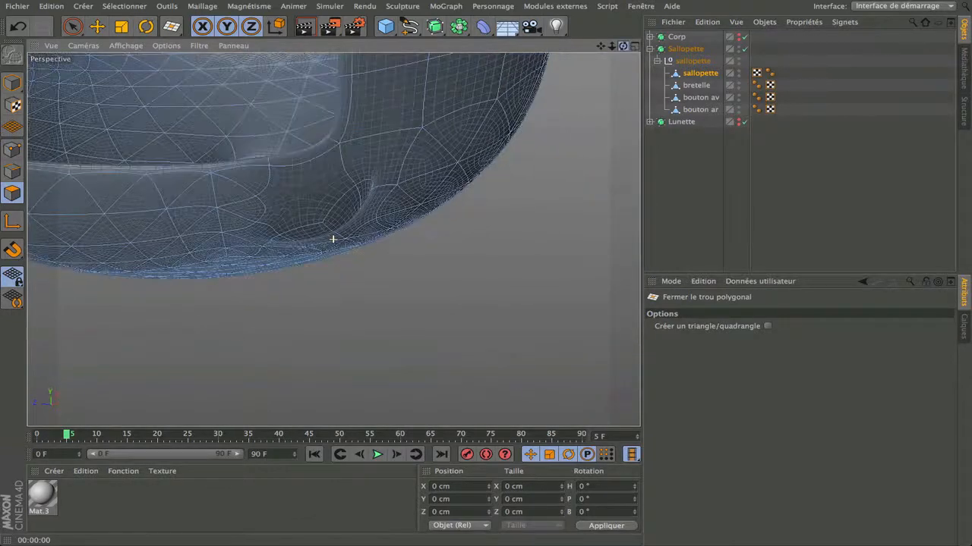
{"action": "scroll", "coordinate": [333, 239], "scroll_direction": "up", "scroll_amount": 8}
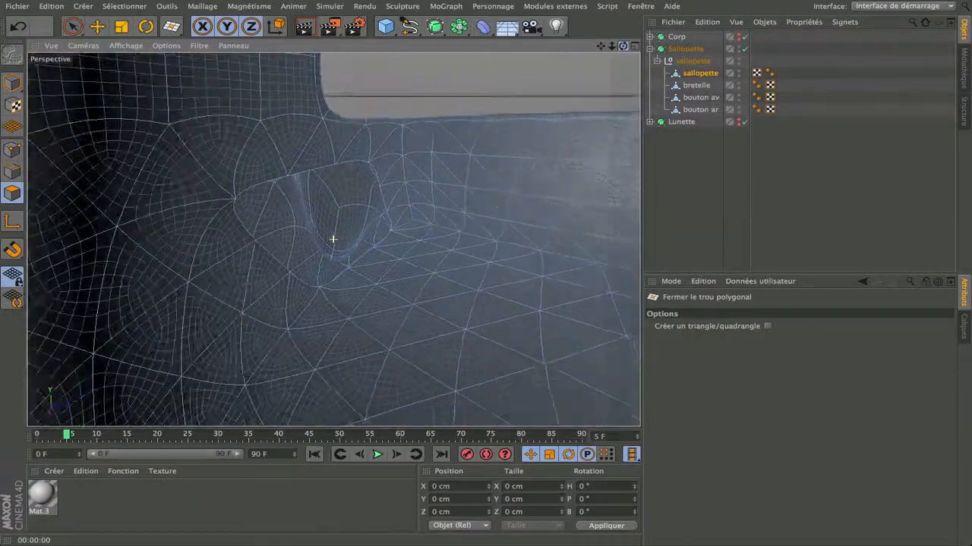
{"action": "scroll", "coordinate": [332, 239], "scroll_direction": "up", "scroll_amount": 8}
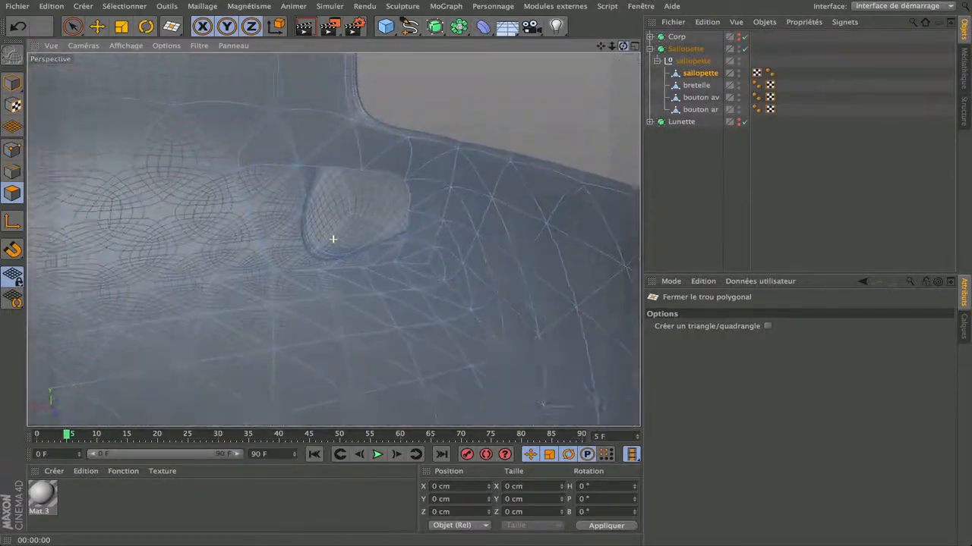
{"action": "scroll", "coordinate": [333, 240], "scroll_direction": "down", "scroll_amount": 8}
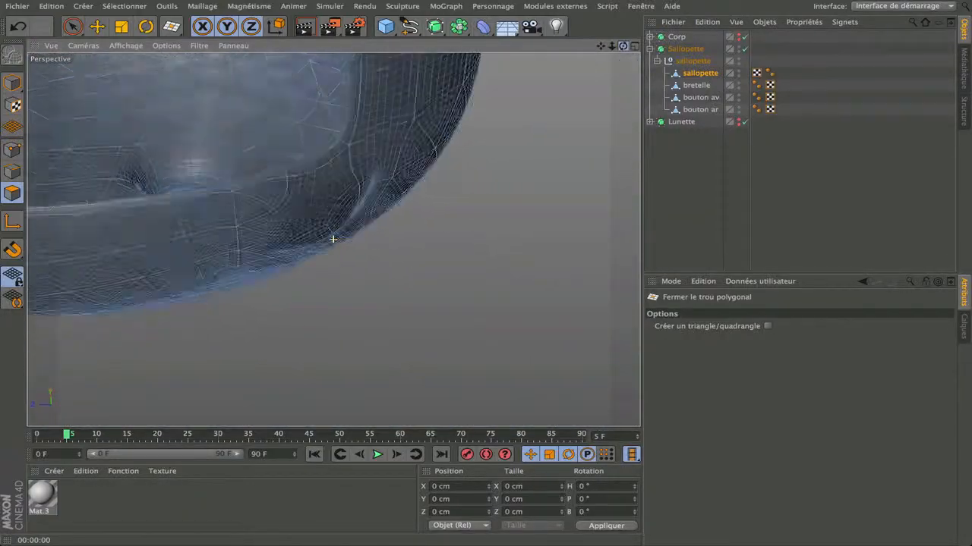
{"action": "scroll", "coordinate": [333, 239], "scroll_direction": "down", "scroll_amount": 6}
{"action": "scroll", "coordinate": [332, 239], "scroll_direction": "up", "scroll_amount": 12}
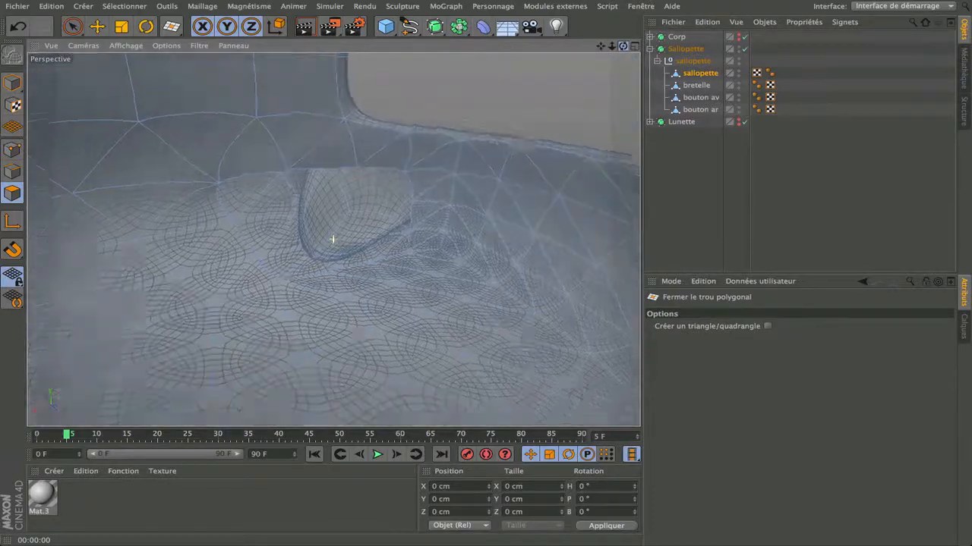
- Try a loop cut along the pocket's slit edge with the Knife set to Boucle mode
{"action": "left_click_drag", "start_coordinate": [333, 239], "coordinate": [333, 239], "text": "alt"}
{"action": "scroll", "coordinate": [327, 233], "scroll_direction": "up", "scroll_amount": 3}
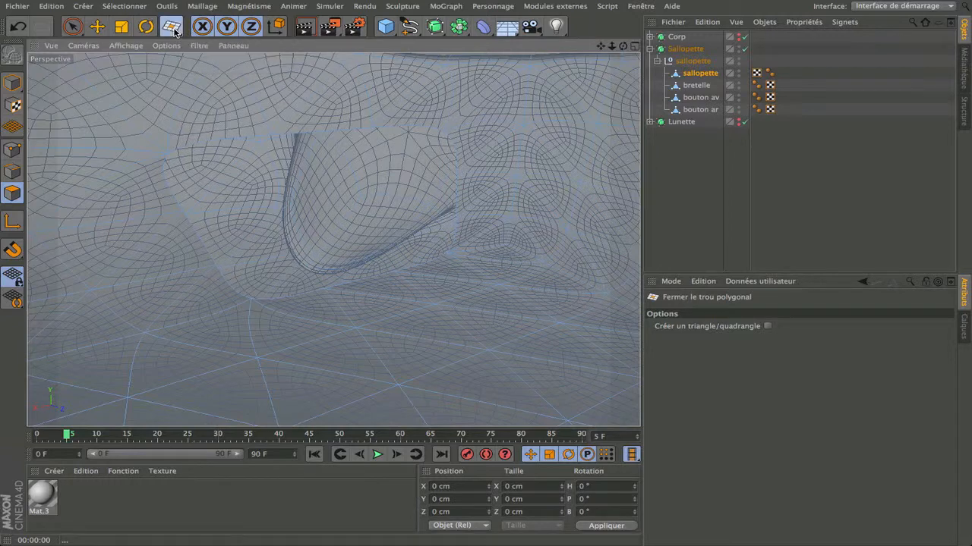
{"action": "left_click_drag", "start_coordinate": [175, 31], "coordinate": [230, 113]}
{"action": "left_click_drag", "start_coordinate": [221, 155], "coordinate": [220, 155]}
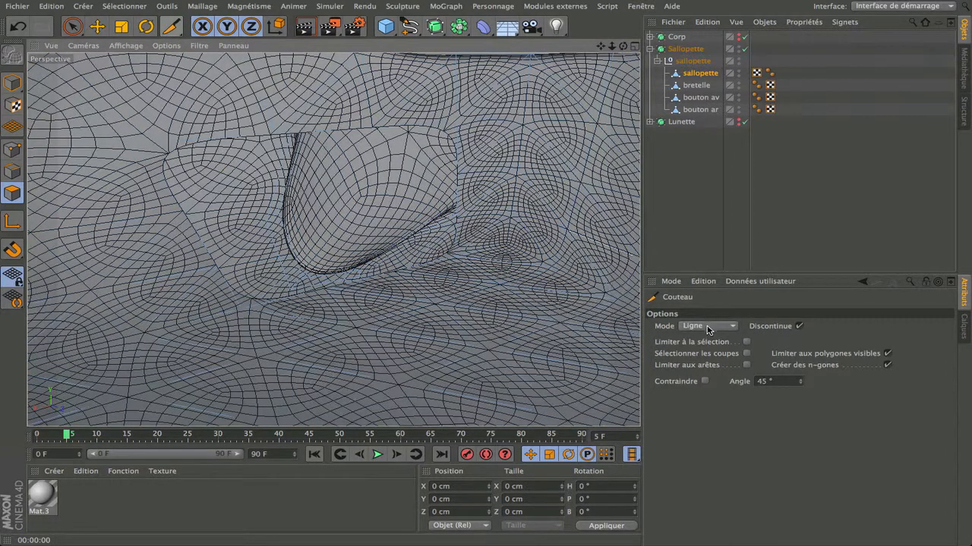
{"action": "left_click", "coordinate": [708, 326]}
{"action": "left_click", "coordinate": [694, 375]}
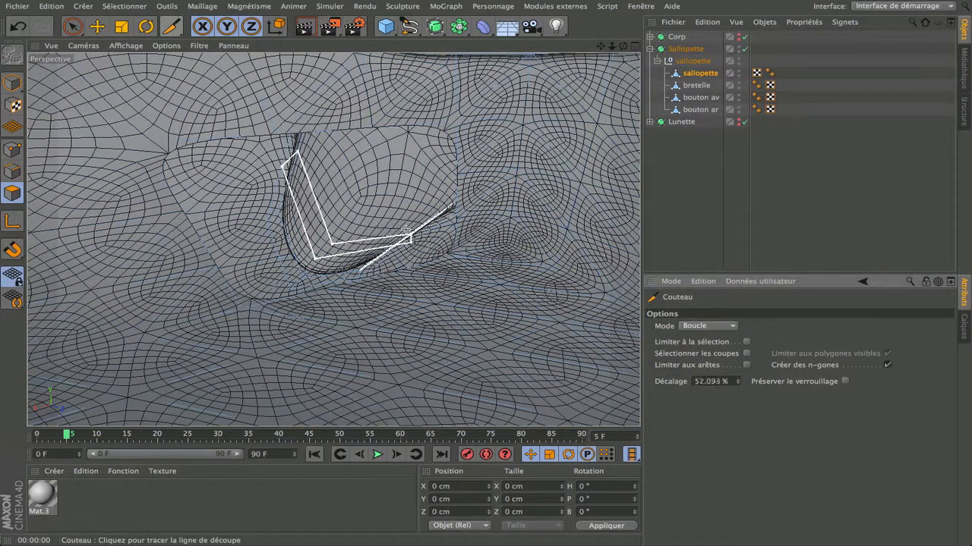
{"action": "scroll", "coordinate": [418, 220], "scroll_direction": "up", "scroll_amount": 5}
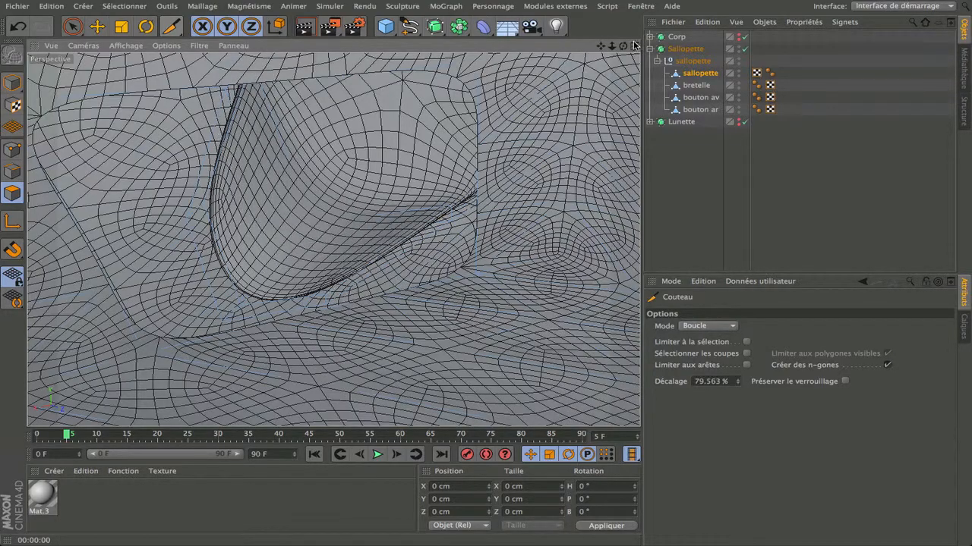
- Render the view to check the smoothed pocket and its slit from outside the overalls
{"action": "left_click_drag", "start_coordinate": [623, 46], "coordinate": [332, 239]}
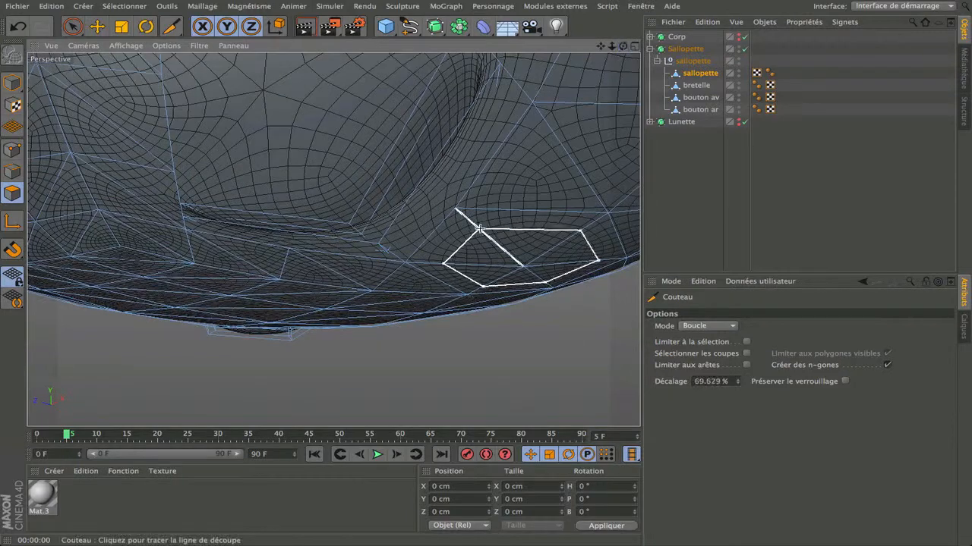
{"action": "scroll", "coordinate": [478, 228], "scroll_direction": "down", "scroll_amount": 5}
{"action": "left_click", "coordinate": [304, 26]}
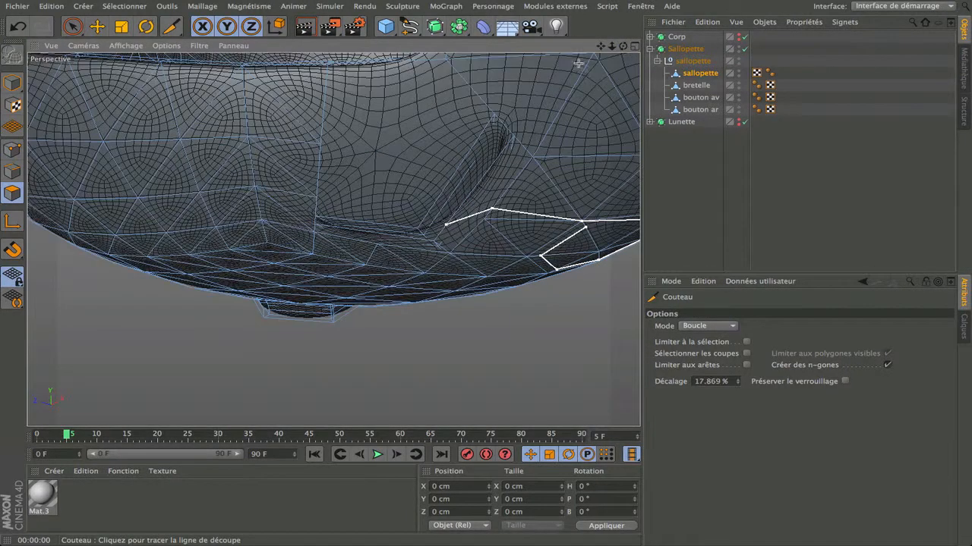
{"action": "left_click_drag", "start_coordinate": [624, 46], "coordinate": [333, 239]}
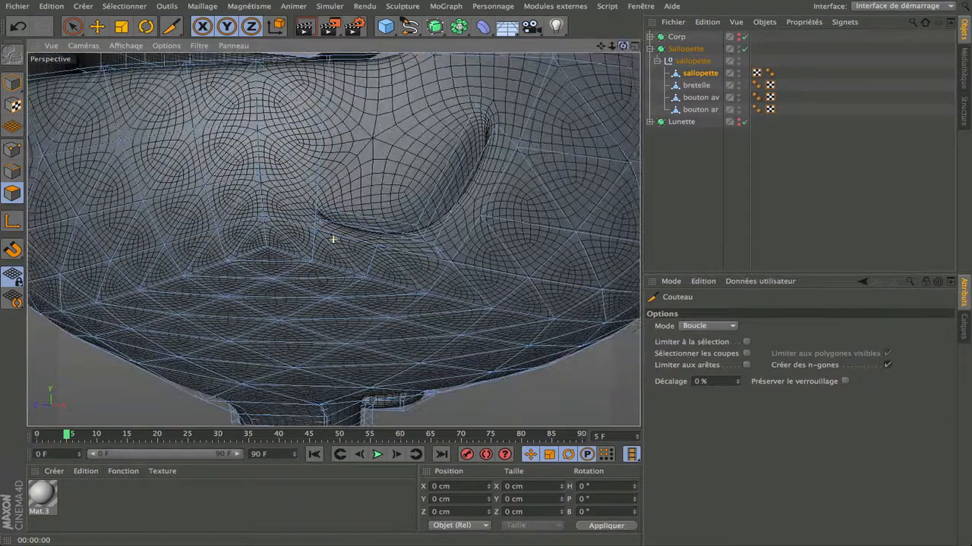
{"action": "left_click", "coordinate": [317, 26]}
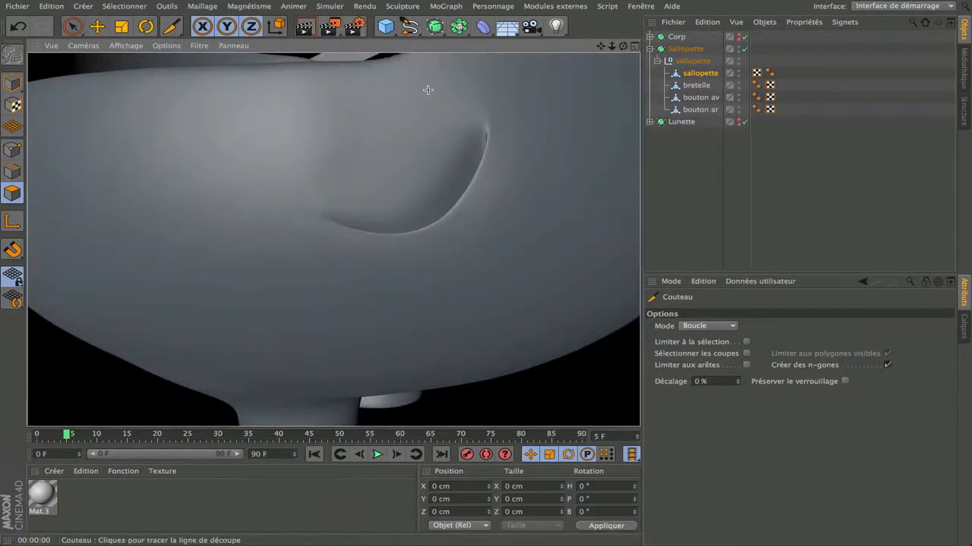
- Undo the last loop cut and render the smoothed pocket again for comparison
{"action": "scroll", "coordinate": [418, 155], "scroll_direction": "up", "scroll_amount": 2}
{"action": "key", "text": "ctrl+z"}
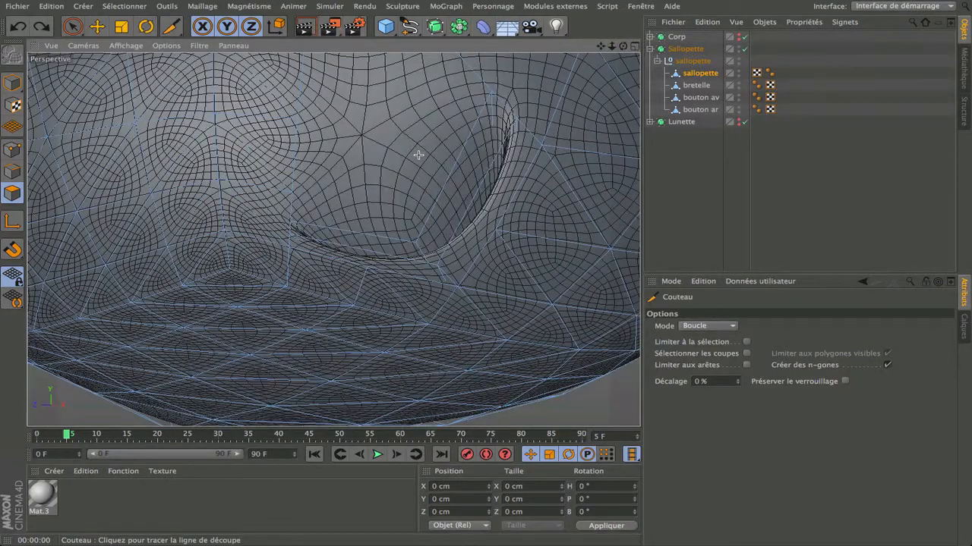
{"action": "scroll", "coordinate": [402, 195], "scroll_direction": "down", "scroll_amount": 2}
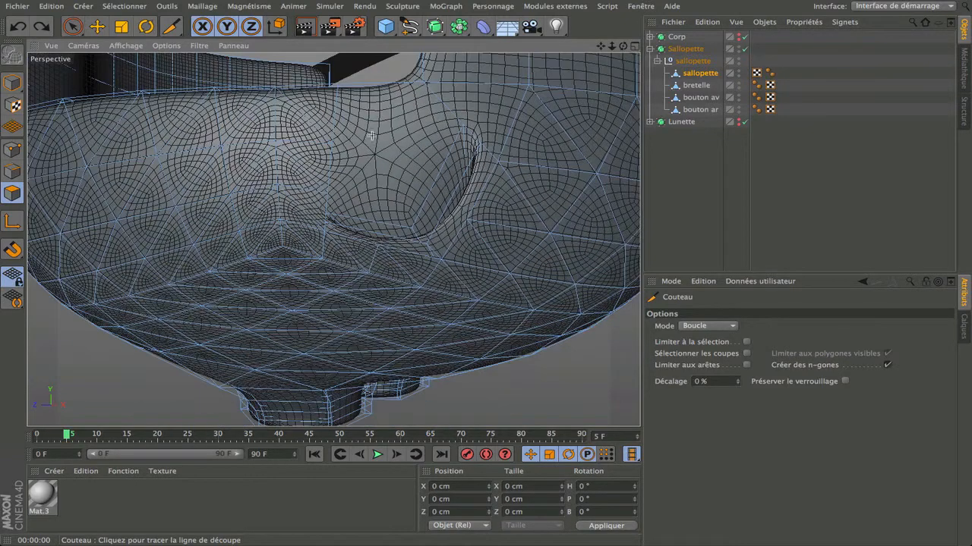
{"action": "left_click", "coordinate": [305, 28]}
{"action": "scroll", "coordinate": [438, 191], "scroll_direction": "down", "scroll_amount": 4}
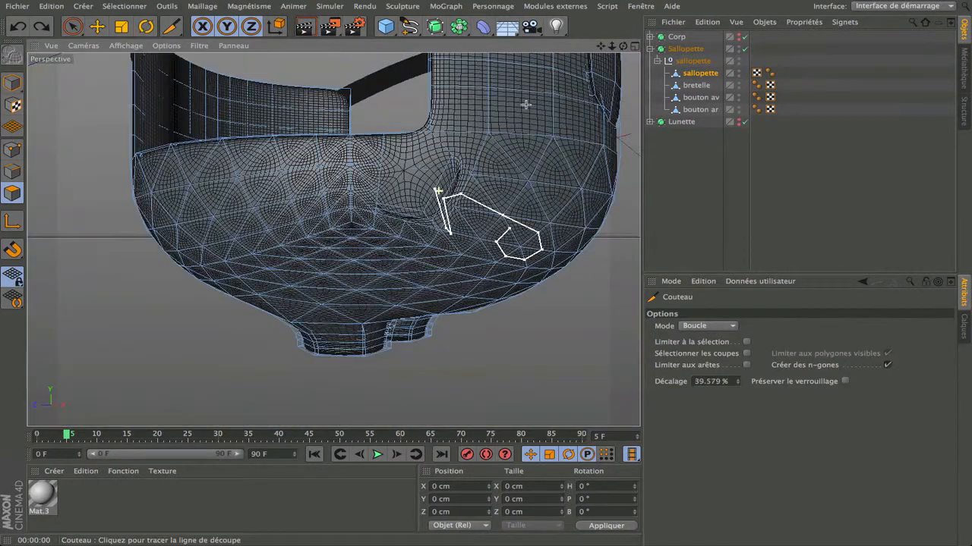
- Disable the Sallopette subdivision surface, then brush-select an L-shaped strip of outer polygons below the waist opening on the opposite side and delete it
{"action": "left_click_drag", "start_coordinate": [623, 47], "coordinate": [323, 233]}
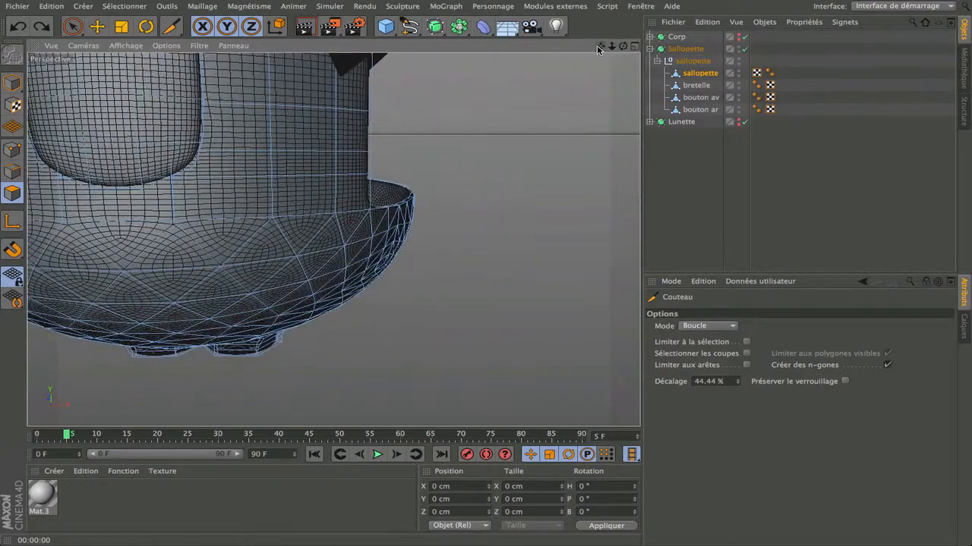
{"action": "left_click_drag", "start_coordinate": [625, 50], "coordinate": [332, 234]}
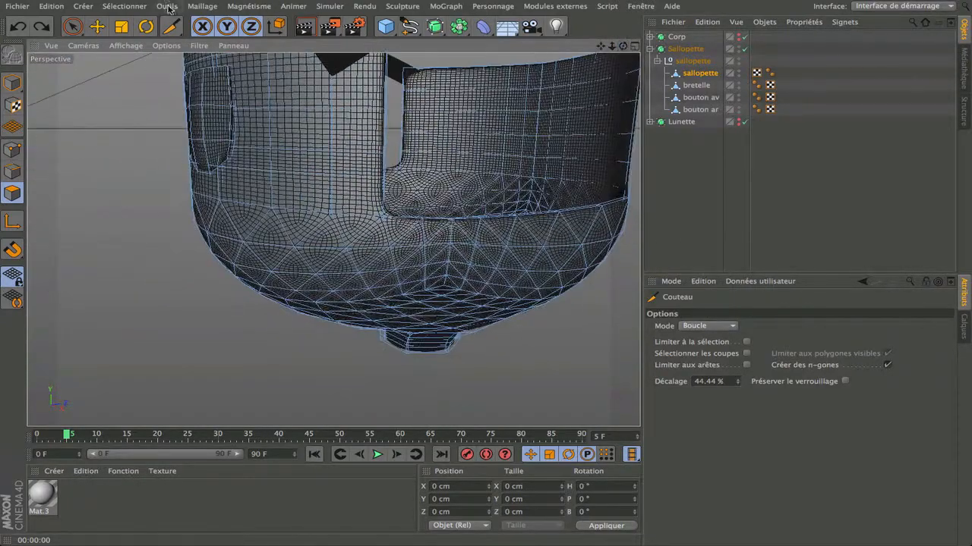
{"action": "left_click", "coordinate": [83, 25]}
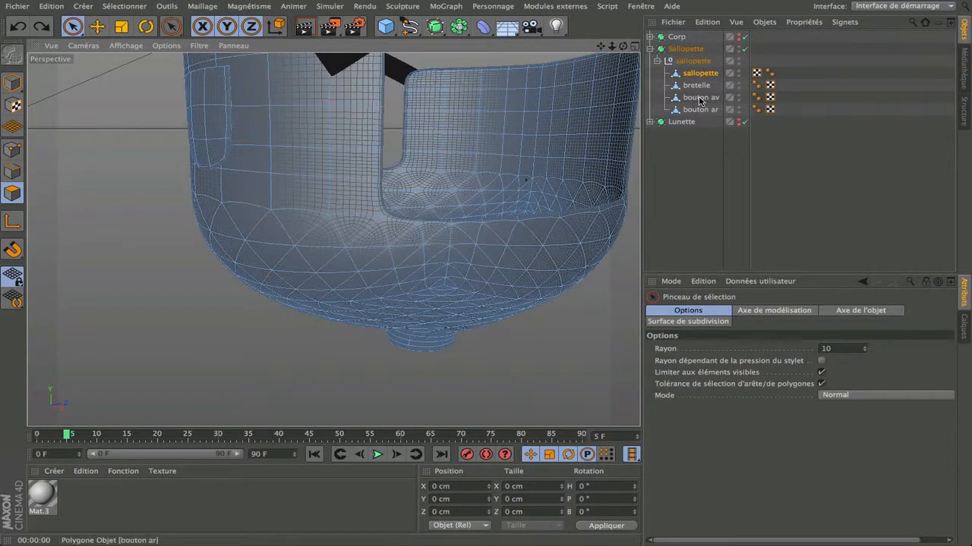
{"action": "left_click", "coordinate": [745, 49]}
{"action": "scroll", "coordinate": [352, 256], "scroll_direction": "up", "scroll_amount": 4}
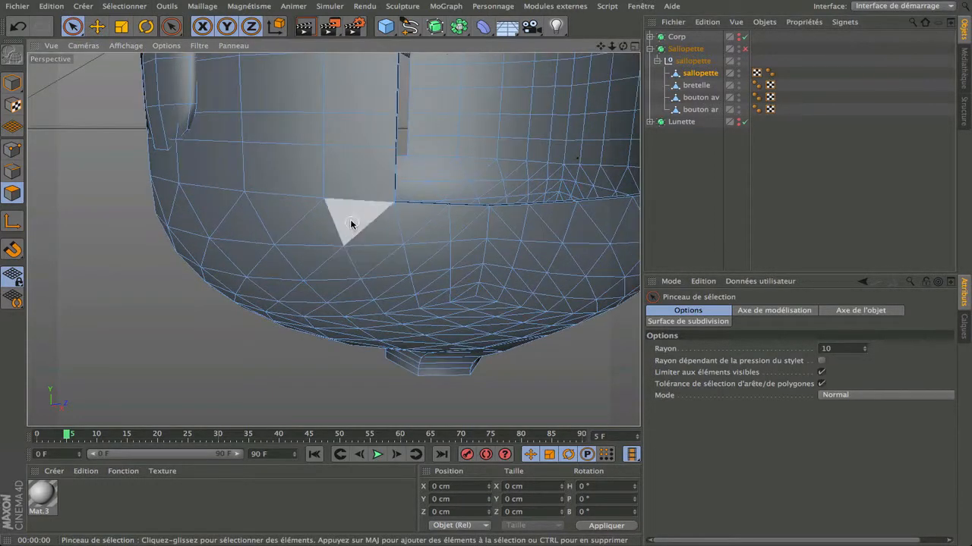
{"action": "left_click_drag", "start_coordinate": [355, 229], "coordinate": [384, 276]}
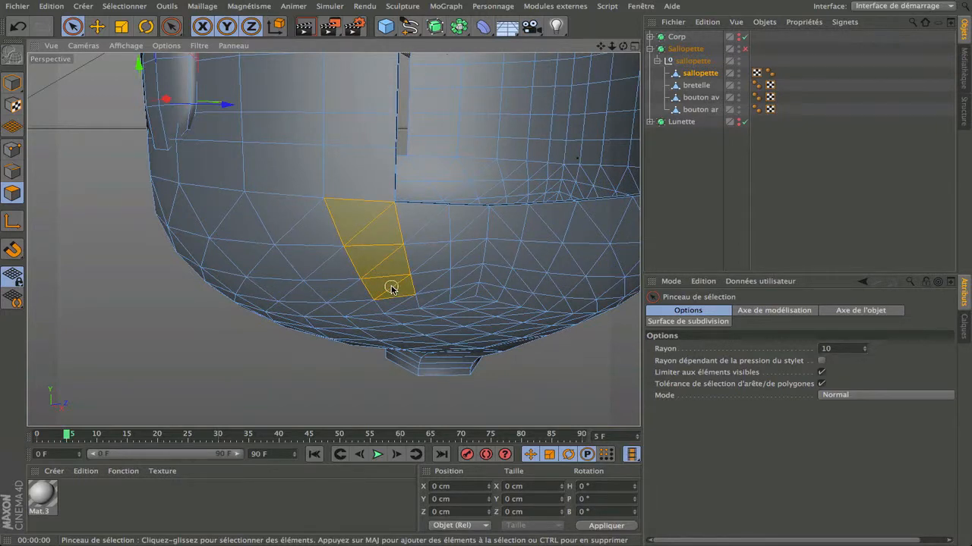
{"action": "left_click_drag", "start_coordinate": [429, 288], "coordinate": [423, 278]}
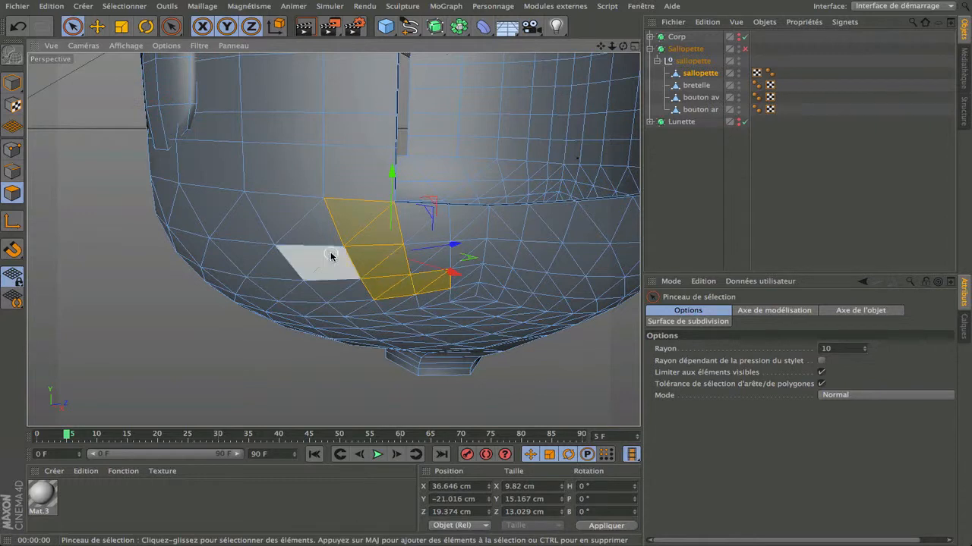
{"action": "scroll", "coordinate": [329, 254], "scroll_direction": "up", "scroll_amount": 2}
{"action": "key", "text": "Delete"}
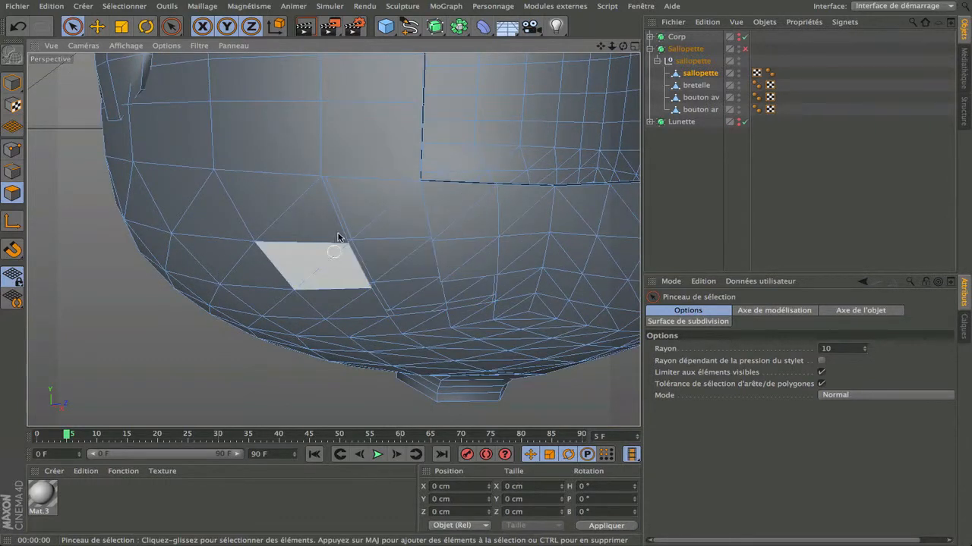
- Fill the L-shaped hole on the overalls' outer surface with Close Polygon Hole, keeping triangle/quadrangle creation off
{"action": "left_click_drag", "start_coordinate": [171, 26], "coordinate": [237, 94]}
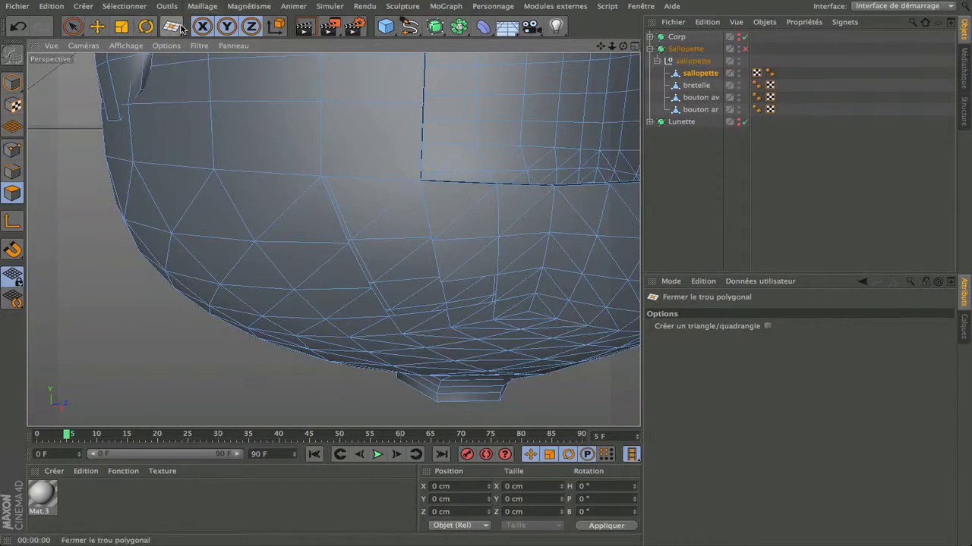
{"action": "left_click_drag", "start_coordinate": [179, 29], "coordinate": [227, 43]}
{"action": "left_click", "coordinate": [203, 7]}
{"action": "mouse_move", "coordinate": [219, 56]}
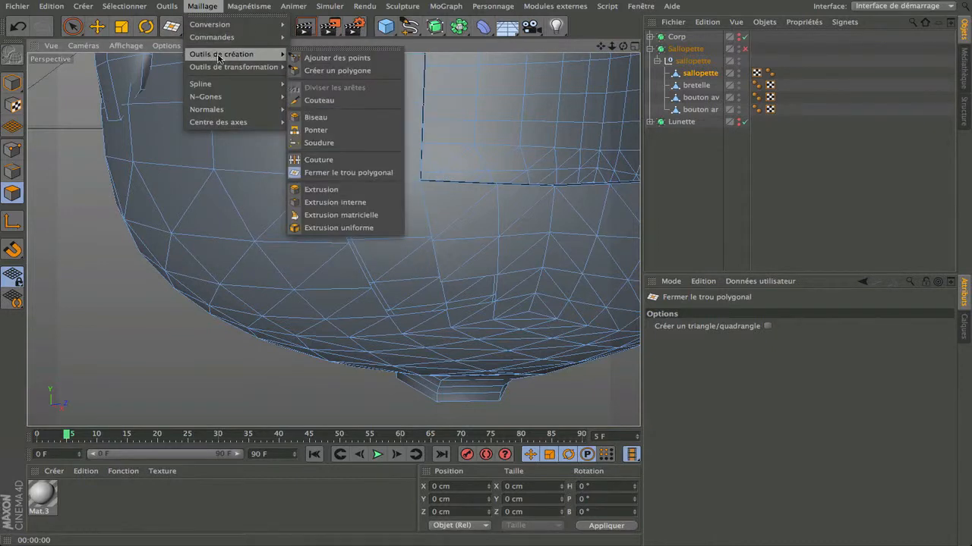
{"action": "left_click", "coordinate": [330, 172]}
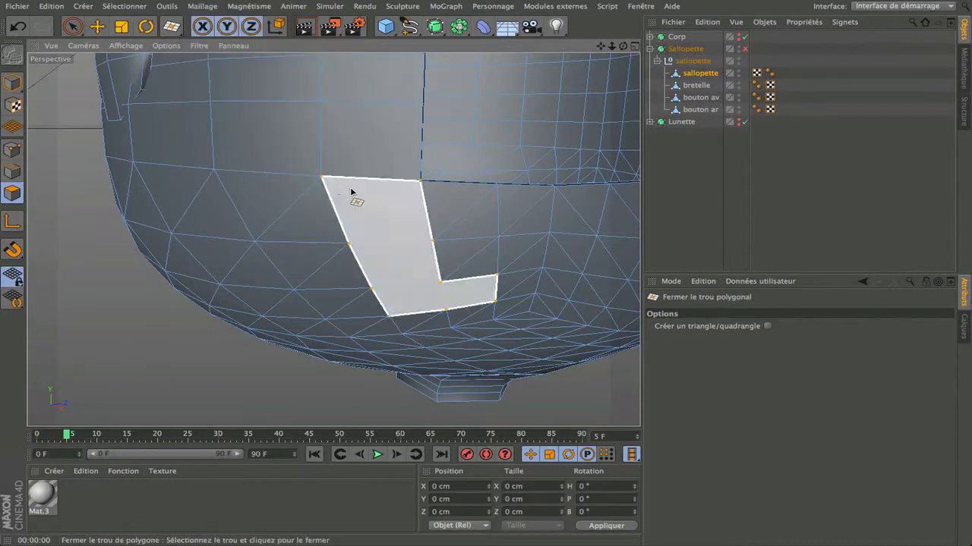
{"action": "left_click", "coordinate": [353, 256]}
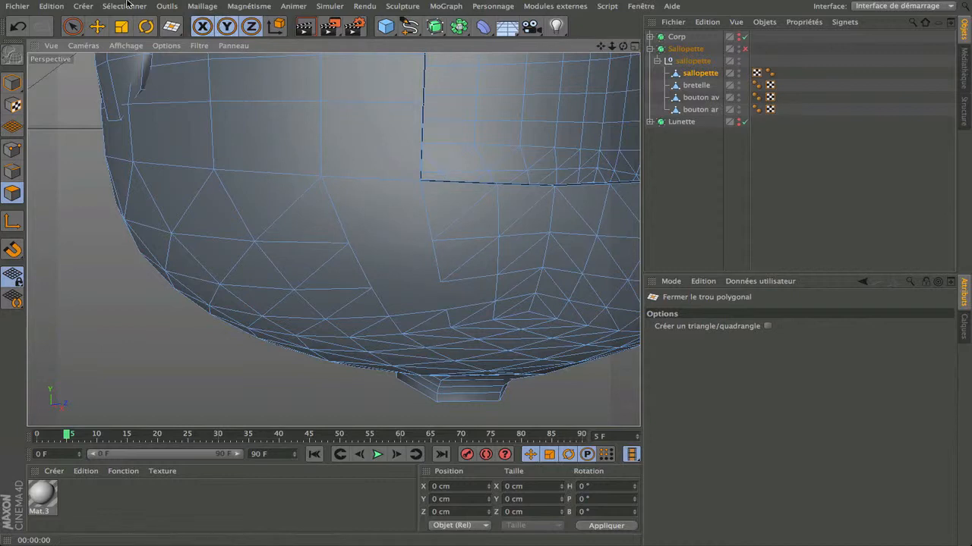
- With the Knife in Ligne mode, cut the filled L-shaped polygon diagonally across its bend and across its upper arm
{"action": "left_click_drag", "start_coordinate": [171, 29], "coordinate": [232, 89]}
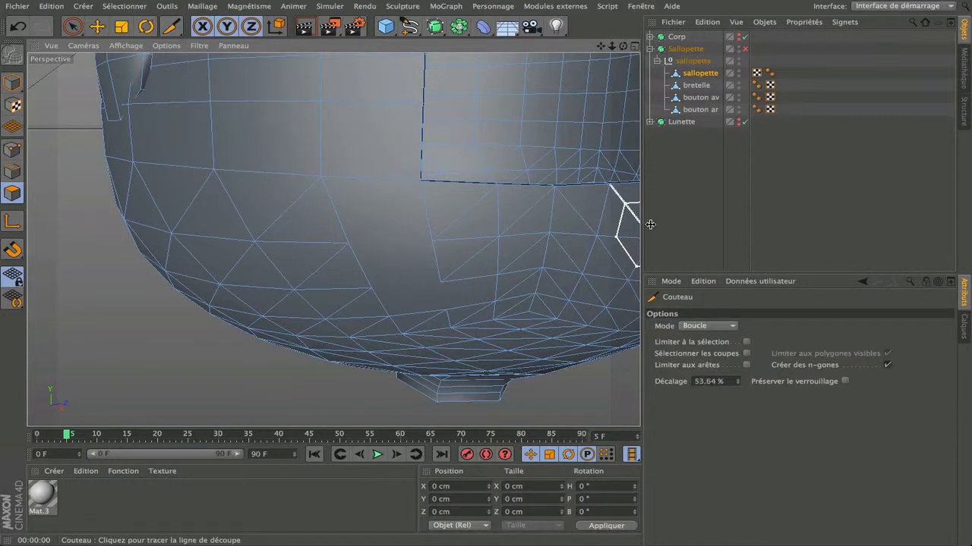
{"action": "left_click", "coordinate": [707, 325]}
{"action": "left_click", "coordinate": [702, 336]}
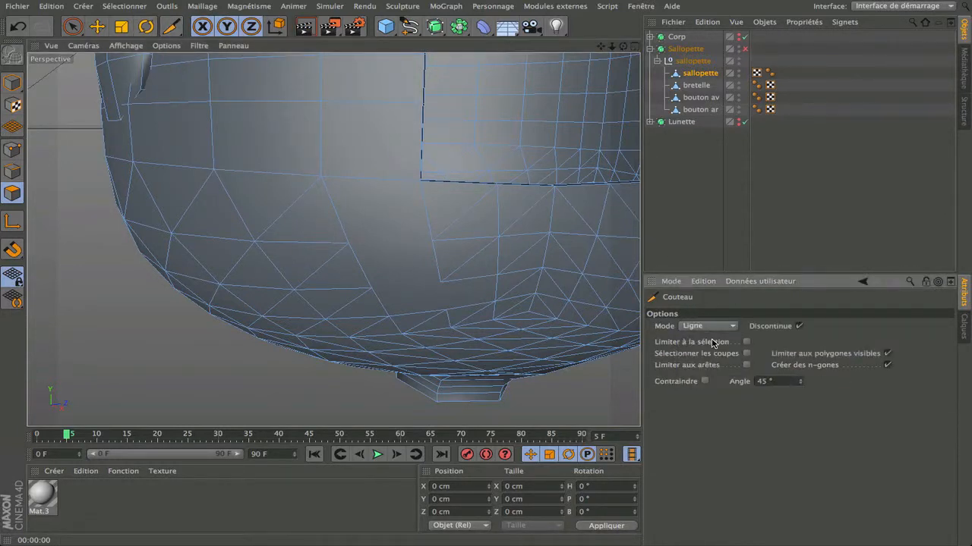
{"action": "left_click_drag", "start_coordinate": [441, 283], "coordinate": [391, 315]}
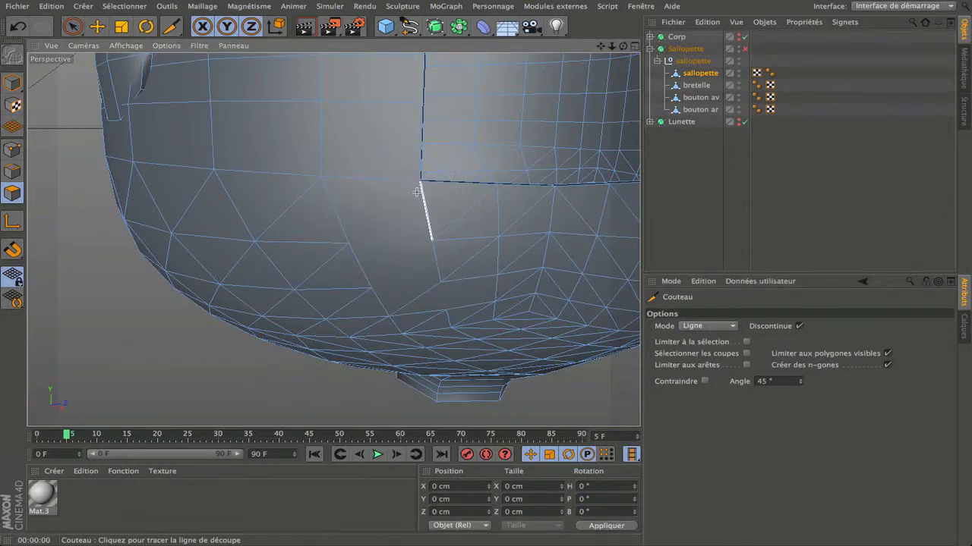
{"action": "left_click_drag", "start_coordinate": [415, 186], "coordinate": [351, 240]}
- Knife two closely spaced parallel lines along the L-shaped polygon, following its bend between the waist diagonal and the far end
{"action": "scroll", "coordinate": [473, 299], "scroll_direction": "up", "scroll_amount": 2}
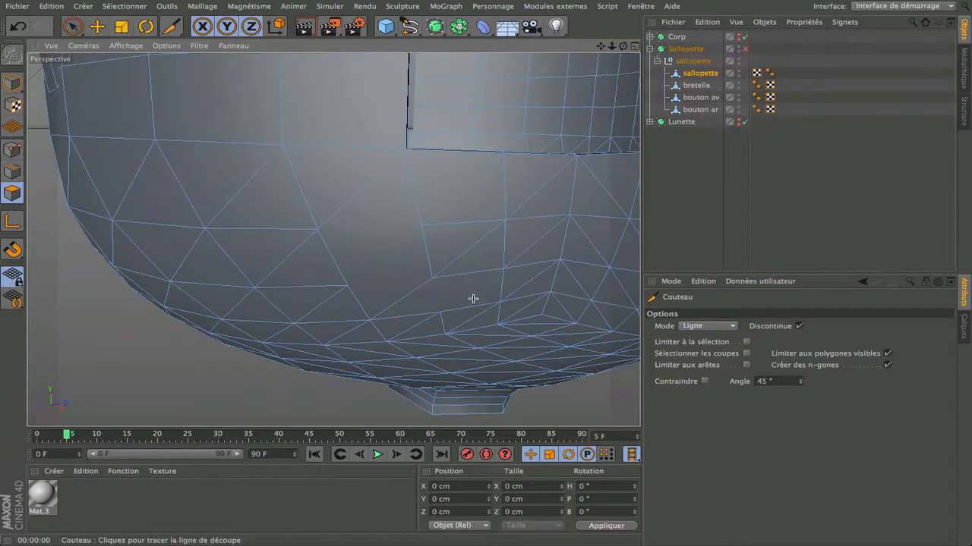
{"action": "scroll", "coordinate": [501, 293], "scroll_direction": "up", "scroll_amount": 2}
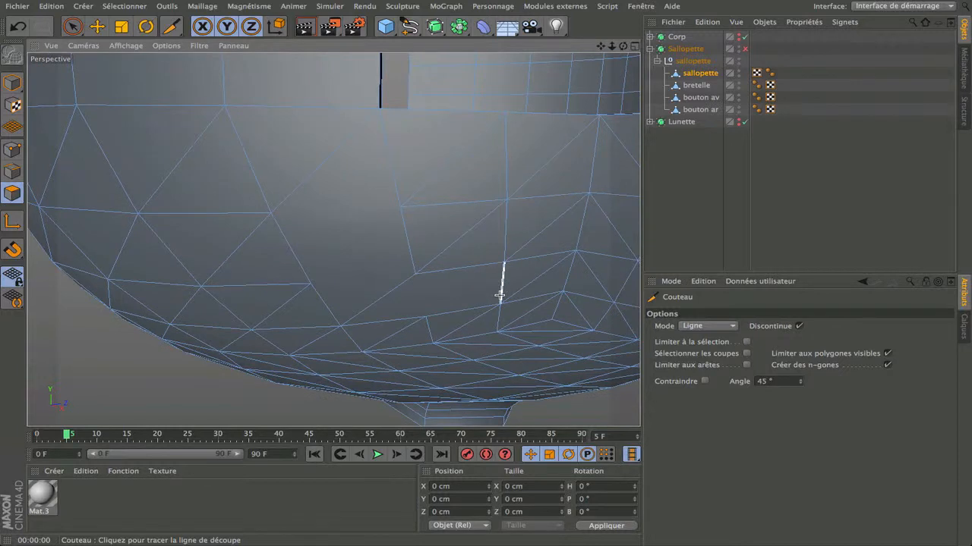
{"action": "left_click_drag", "start_coordinate": [501, 296], "coordinate": [366, 311]}
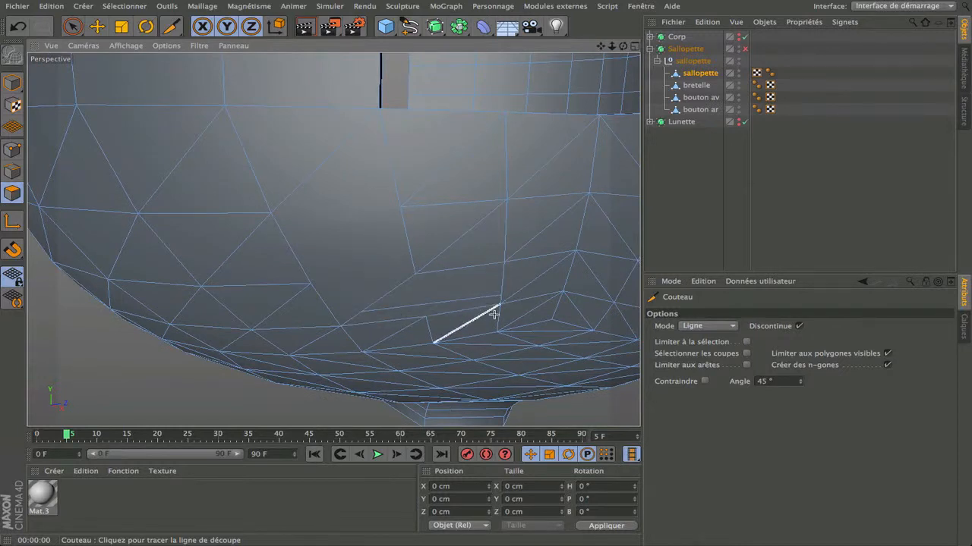
{"action": "mouse_move", "coordinate": [360, 311]}
{"action": "left_mouse_down"}
{"action": "mouse_move", "coordinate": [293, 199]}
{"action": "mouse_move", "coordinate": [314, 195]}
{"action": "mouse_move", "coordinate": [381, 290]}
{"action": "left_mouse_up"}
{"action": "left_click_drag", "start_coordinate": [483, 298], "coordinate": [501, 287]}
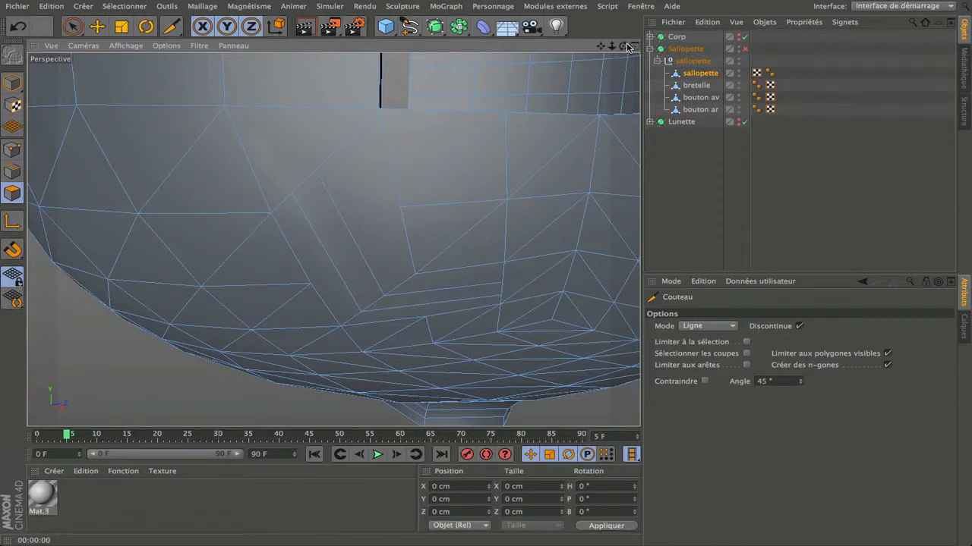
- Brush-select the inner-layer polygons of the overalls behind the L-shaped cuts and delete them to expose the back of the outer surface
{"action": "left_click", "coordinate": [72, 25]}
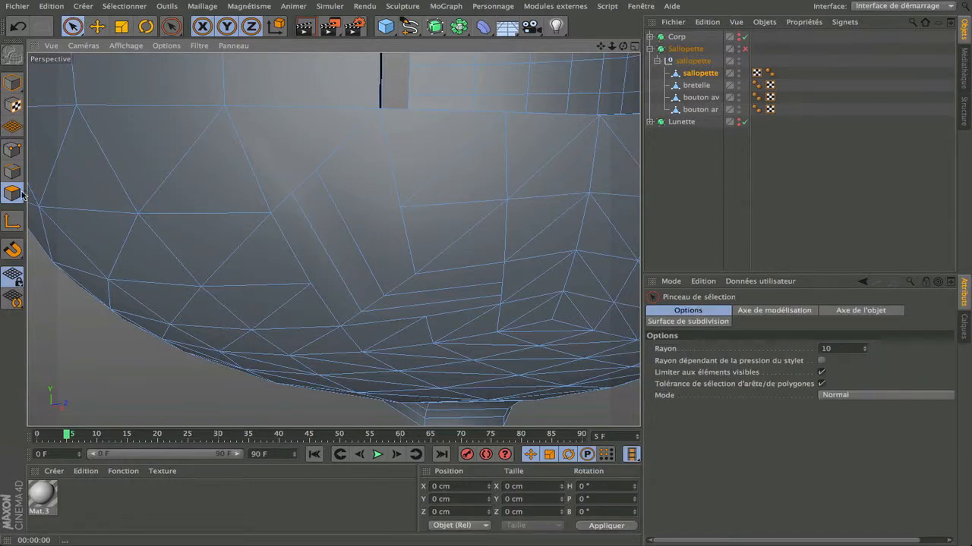
{"action": "scroll", "coordinate": [332, 237], "scroll_direction": "up", "scroll_amount": 10}
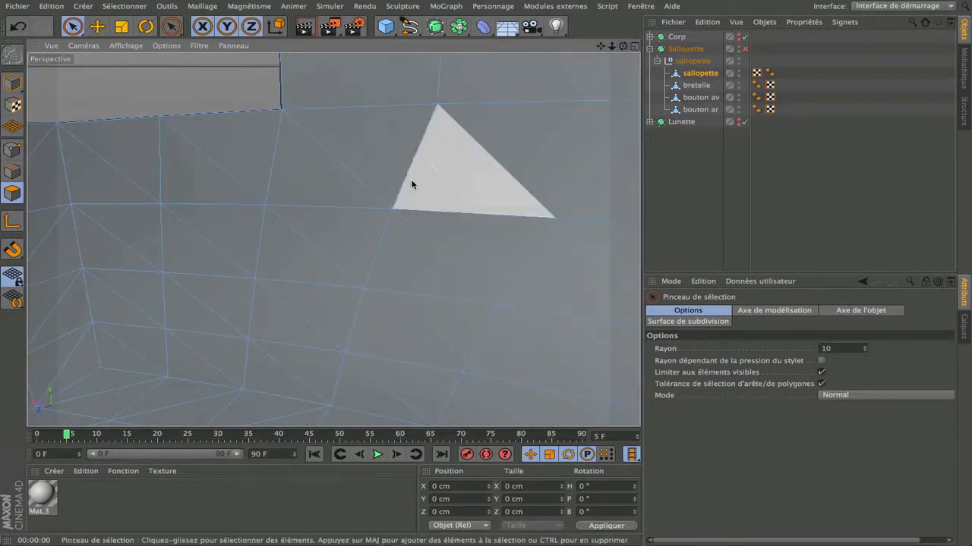
{"action": "left_click", "coordinate": [332, 257]}
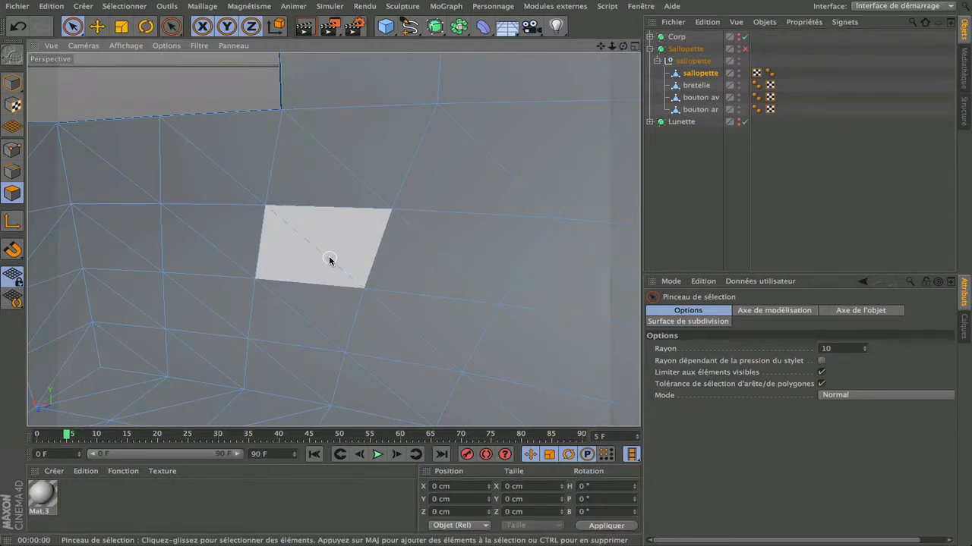
{"action": "left_click_drag", "start_coordinate": [329, 260], "coordinate": [392, 265]}
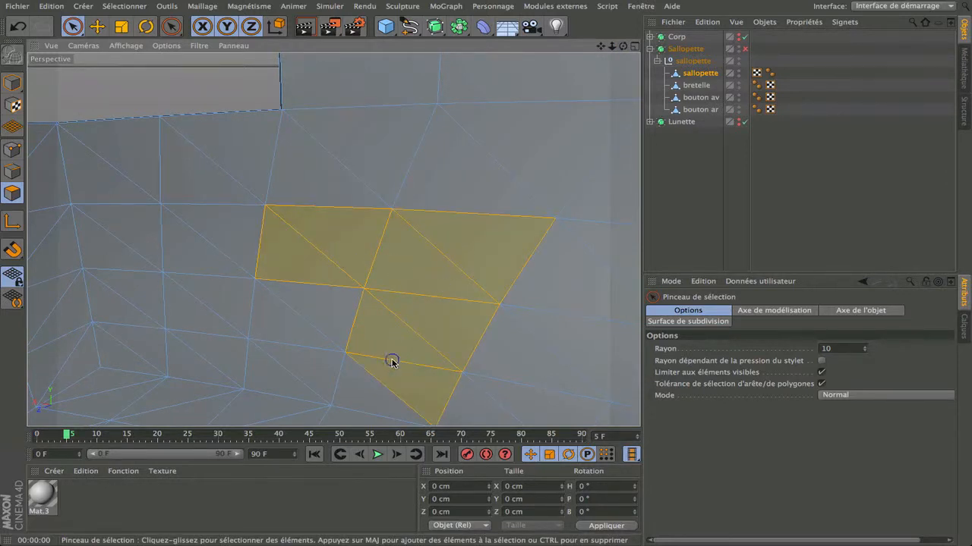
{"action": "mouse_move", "coordinate": [393, 362]}
{"action": "left_mouse_down"}
{"action": "mouse_move", "coordinate": [368, 384]}
{"action": "mouse_move", "coordinate": [217, 356]}
{"action": "mouse_move", "coordinate": [211, 364]}
{"action": "mouse_move", "coordinate": [236, 252]}
{"action": "left_mouse_up"}
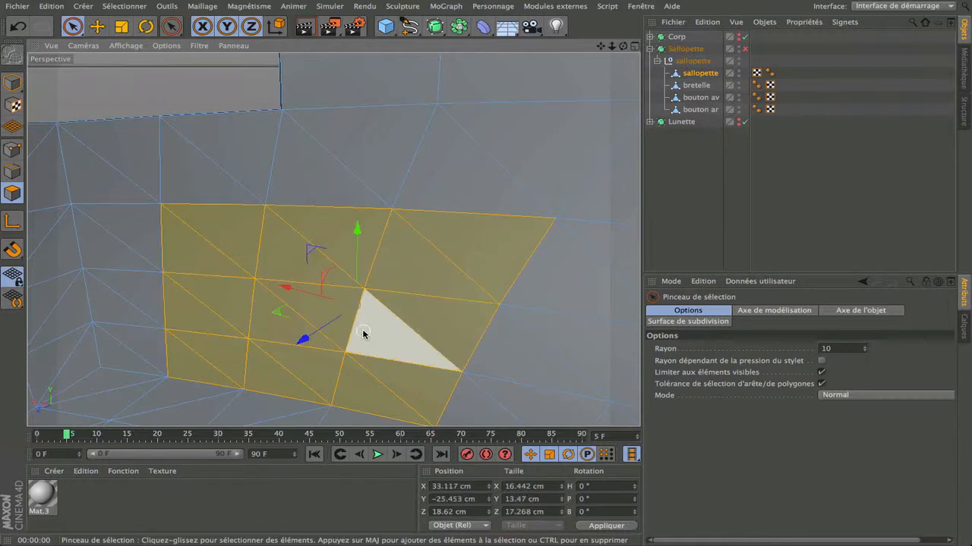
{"action": "key", "text": "ctrl+shift+a"}
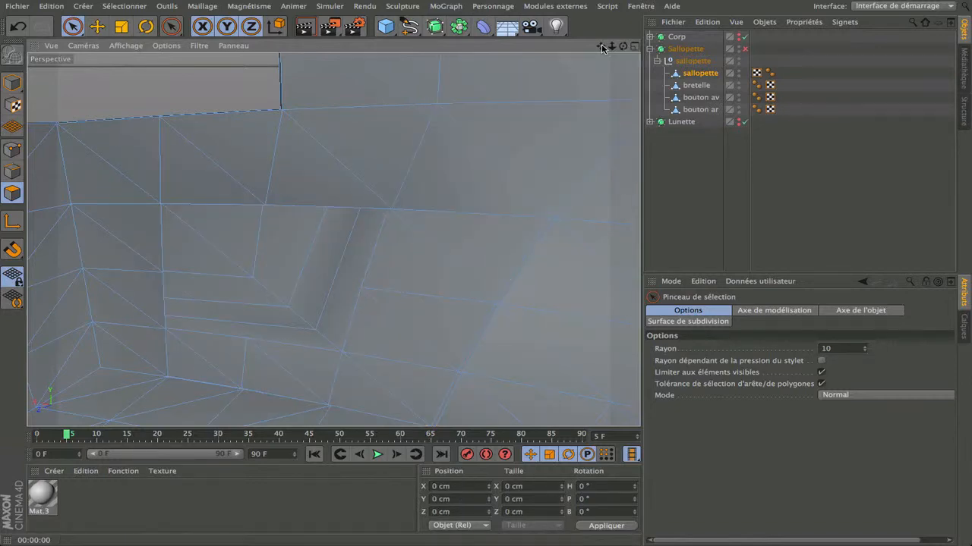
- Select both arms of the narrow L-shaped strip on the overalls' outer surface and extrude them inward with an offset of about −2.05 cm
{"action": "mouse_move", "coordinate": [623, 45]}
{"action": "left_mouse_down"}
{"action": "mouse_move", "coordinate": [566, 70]}
{"action": "mouse_move", "coordinate": [586, 85]}
{"action": "mouse_move", "coordinate": [617, 55]}
{"action": "left_mouse_up"}
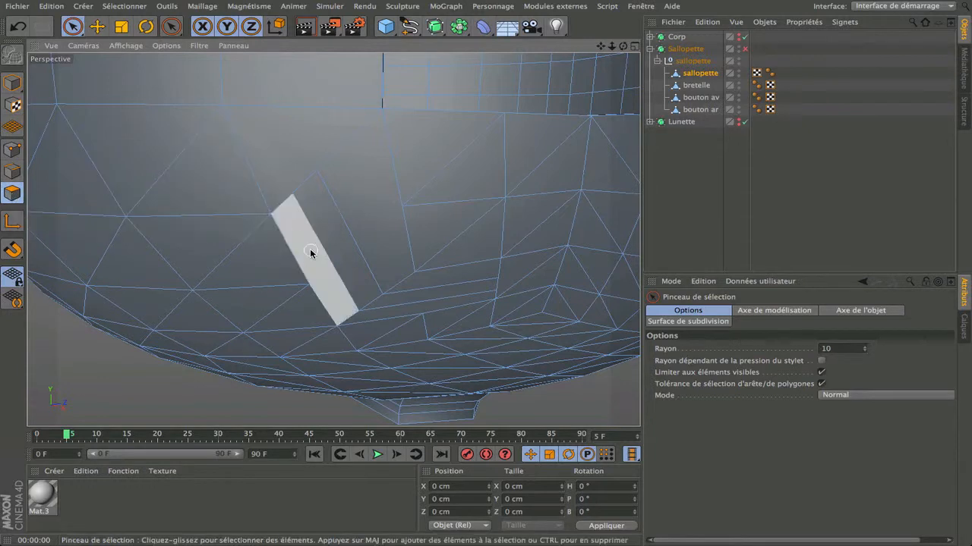
{"action": "scroll", "coordinate": [339, 248], "scroll_direction": "up", "scroll_amount": 2}
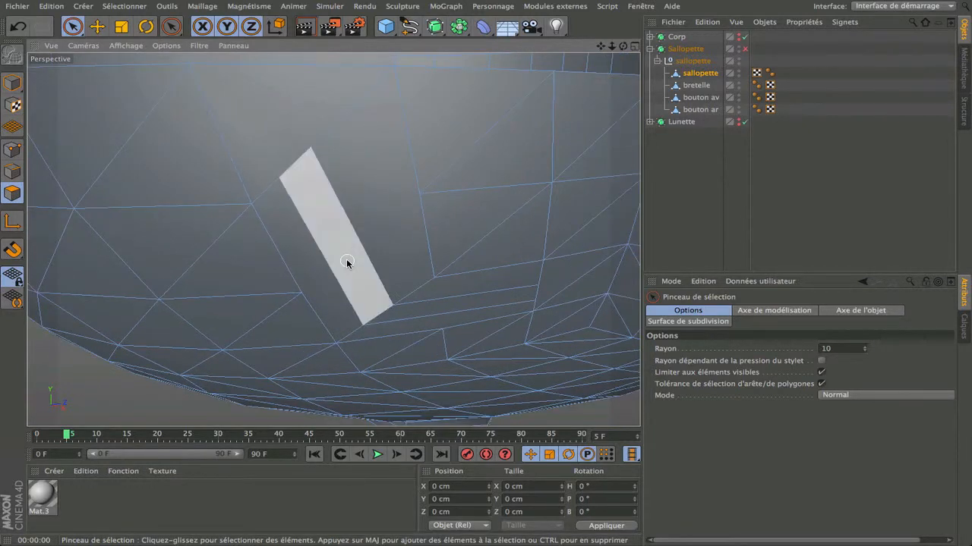
{"action": "left_click", "coordinate": [346, 259]}
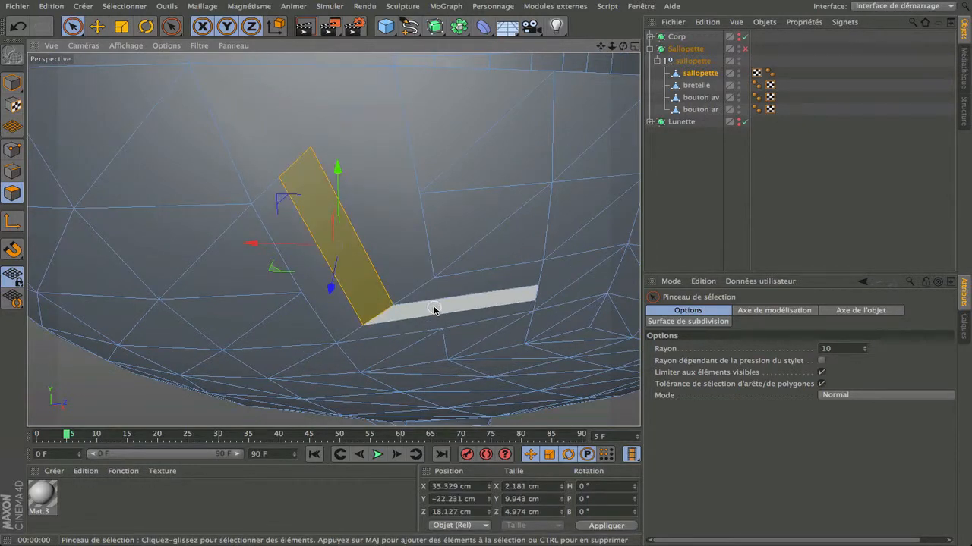
{"action": "left_click", "coordinate": [435, 309], "text": "shift"}
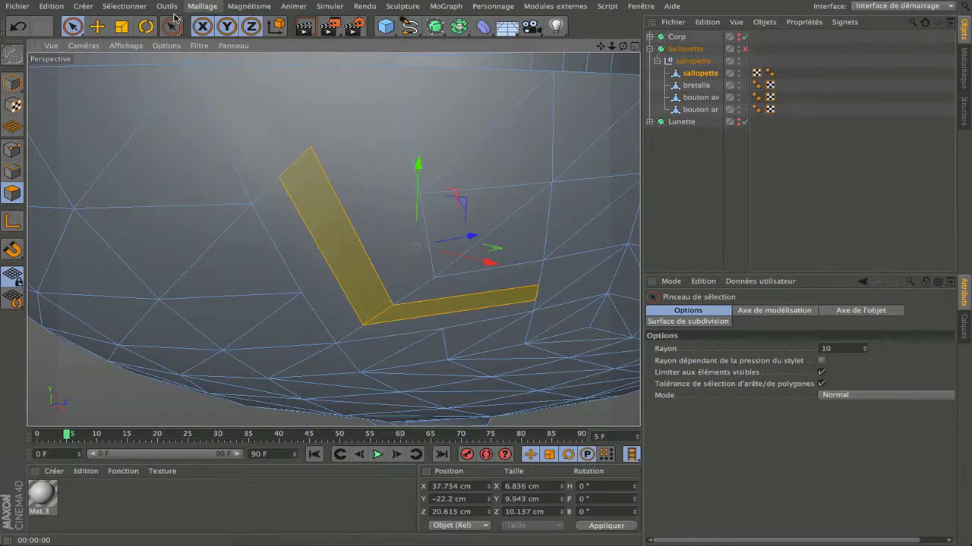
{"action": "left_click", "coordinate": [200, 6]}
{"action": "left_click", "coordinate": [220, 152]}
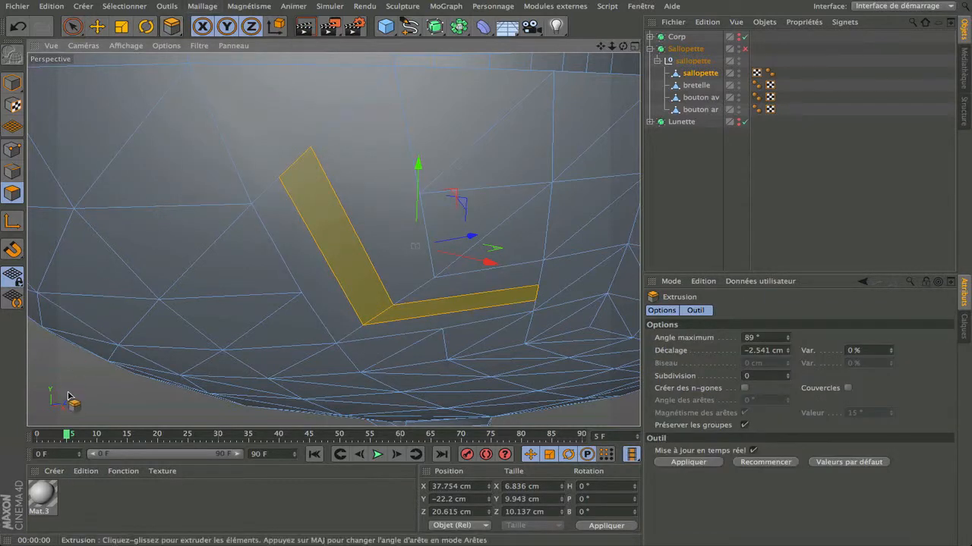
{"action": "mouse_move", "coordinate": [104, 402]}
{"action": "left_mouse_down"}
{"action": "mouse_move", "coordinate": [121, 402]}
{"action": "mouse_move", "coordinate": [73, 402]}
{"action": "mouse_move", "coordinate": [111, 408]}
{"action": "left_mouse_up"}
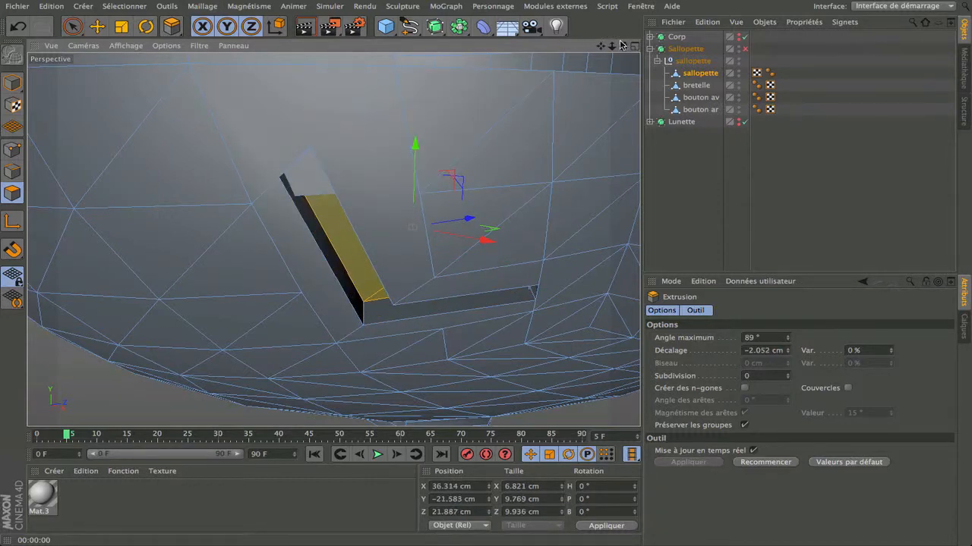
- Scale down the extruded L-shaped end face inside the overalls to about 2.6 × 3.7 × 3.8 cm
{"action": "left_click_drag", "start_coordinate": [622, 45], "coordinate": [333, 240]}
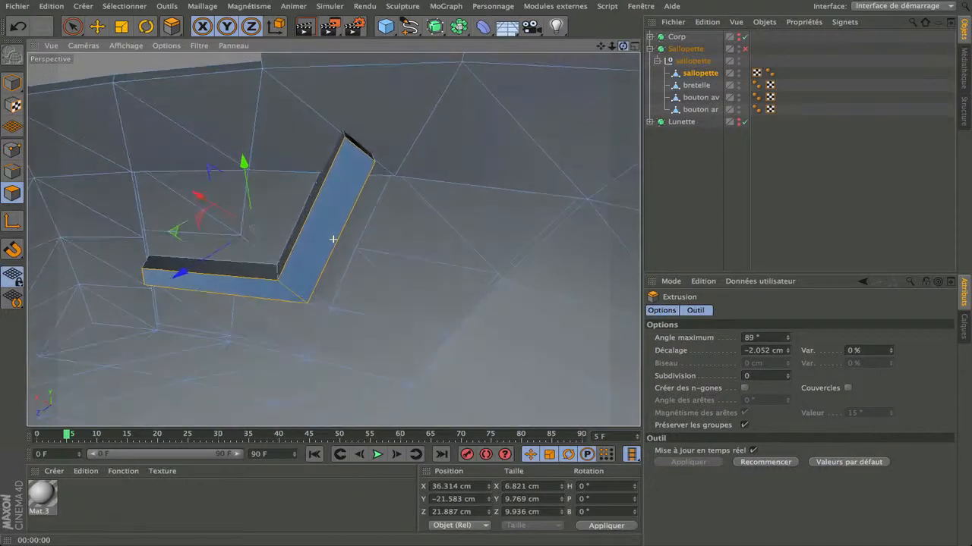
{"action": "left_click", "coordinate": [122, 27]}
{"action": "scroll", "coordinate": [162, 154], "scroll_direction": "down", "scroll_amount": 2}
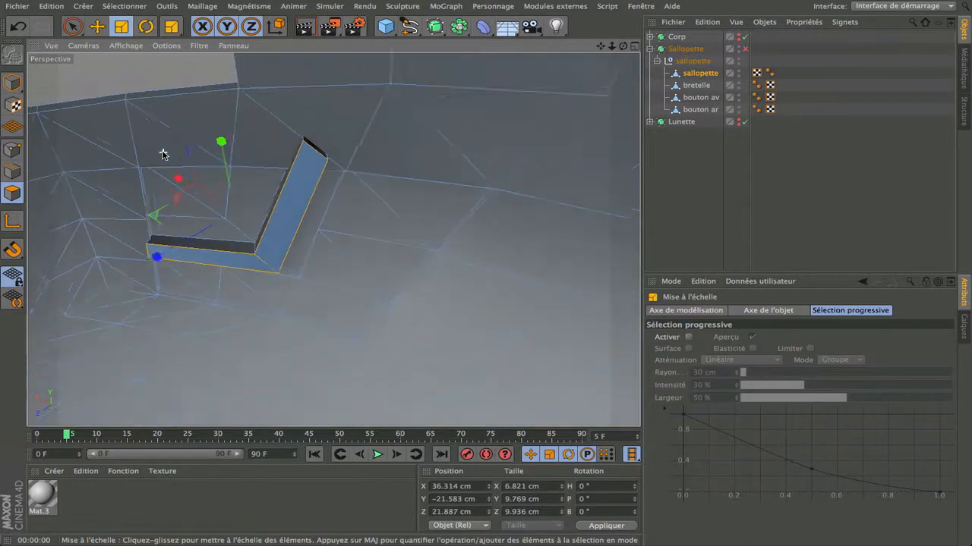
{"action": "scroll", "coordinate": [163, 155], "scroll_direction": "down", "scroll_amount": 1}
{"action": "left_click_drag", "start_coordinate": [172, 64], "coordinate": [36, 169]}
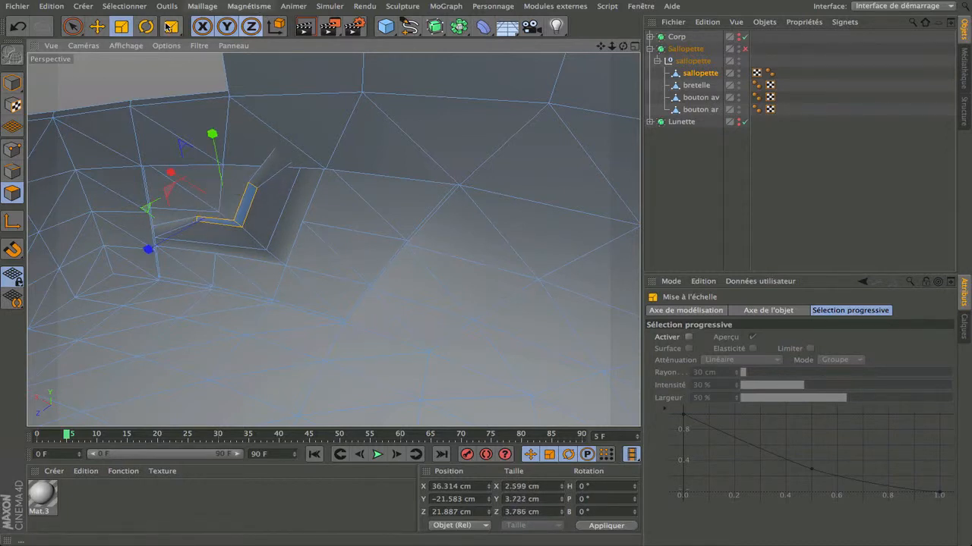
- Move the shrunken L-shaped end face inward and down to about X 31, Y −29.2, Z 19 cm to form the pocket's depth
{"action": "left_click", "coordinate": [97, 27]}
{"action": "scroll", "coordinate": [175, 197], "scroll_direction": "up", "scroll_amount": 3}
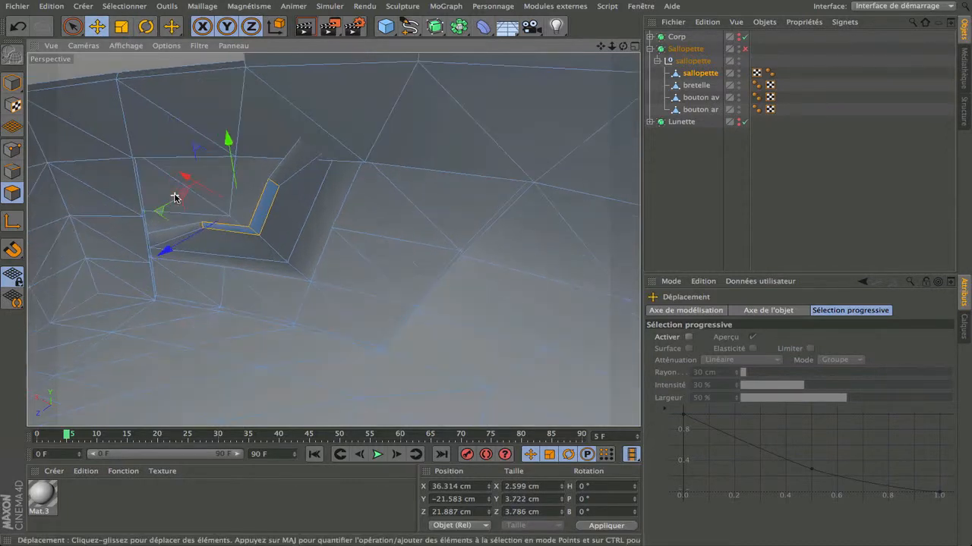
{"action": "left_click_drag", "start_coordinate": [624, 46], "coordinate": [332, 239]}
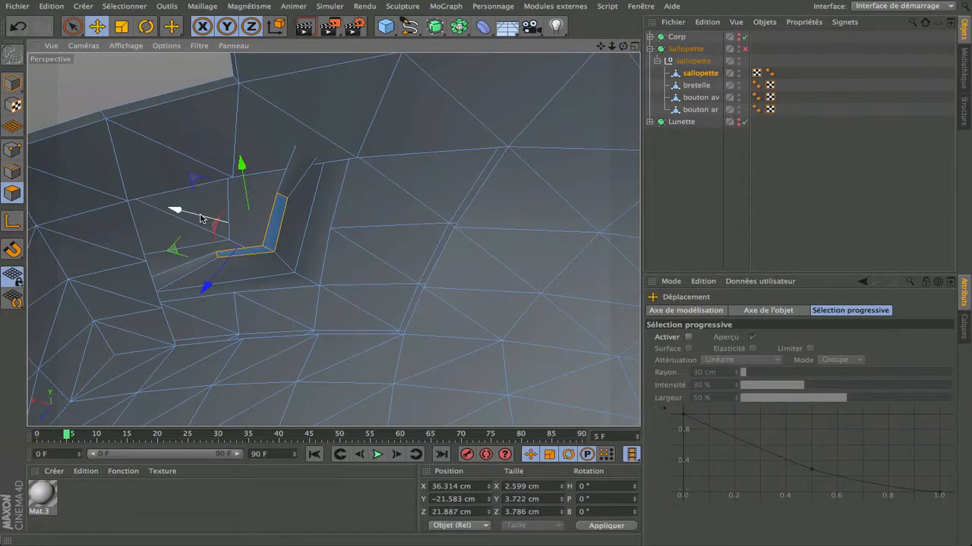
{"action": "left_click_drag", "start_coordinate": [198, 219], "coordinate": [249, 238]}
{"action": "left_click_drag", "start_coordinate": [277, 244], "coordinate": [285, 242]}
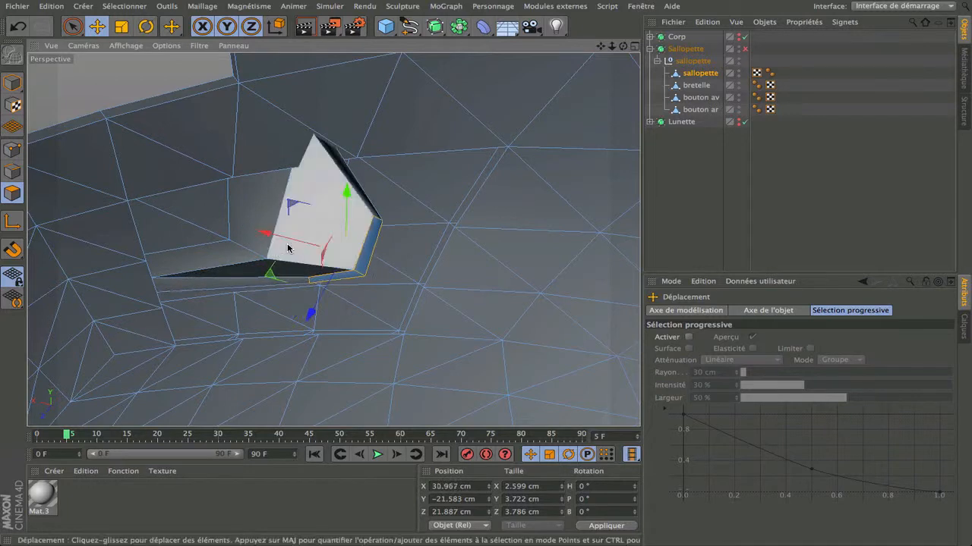
{"action": "left_click_drag", "start_coordinate": [346, 218], "coordinate": [358, 252]}
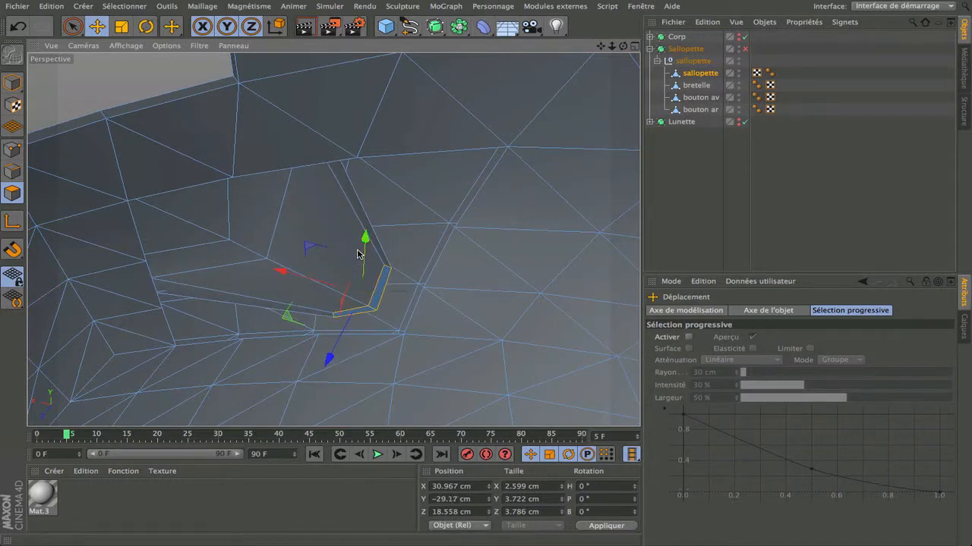
{"action": "left_click_drag", "start_coordinate": [334, 350], "coordinate": [331, 357]}
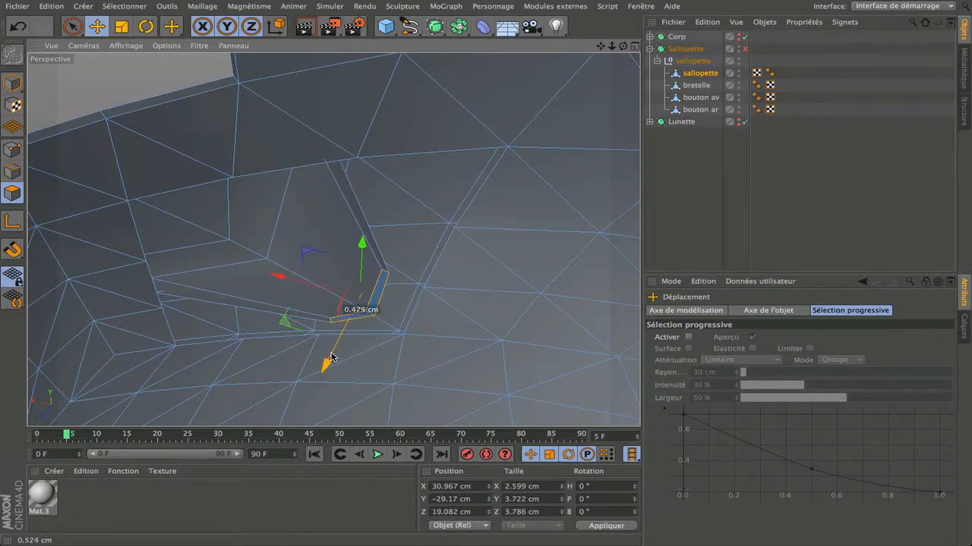
- Move the single mesh point beside the pocket's upper inner corner along Z to about 15.75 cm
{"action": "left_click_drag", "start_coordinate": [623, 47], "coordinate": [333, 239]}
{"action": "scroll", "coordinate": [316, 172], "scroll_direction": "up", "scroll_amount": 5}
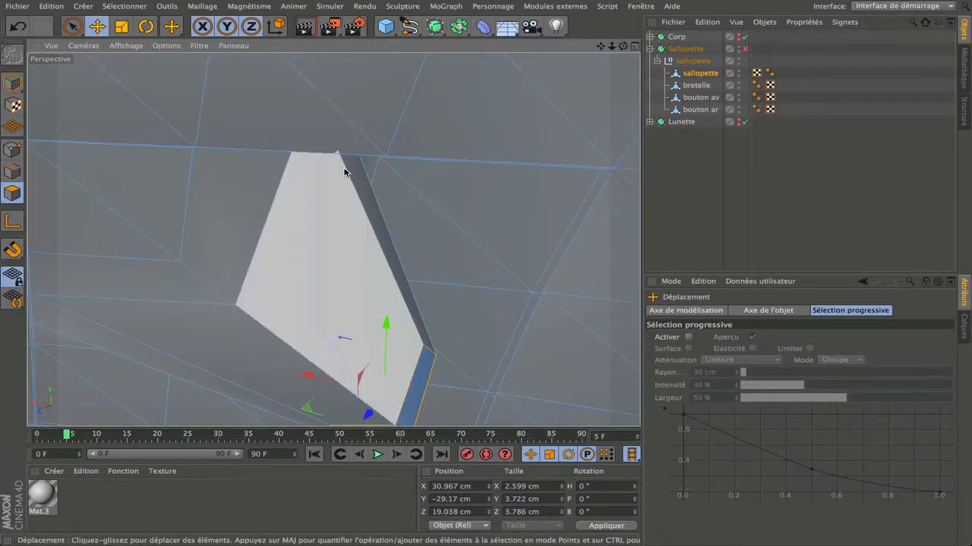
{"action": "left_click", "coordinate": [15, 151]}
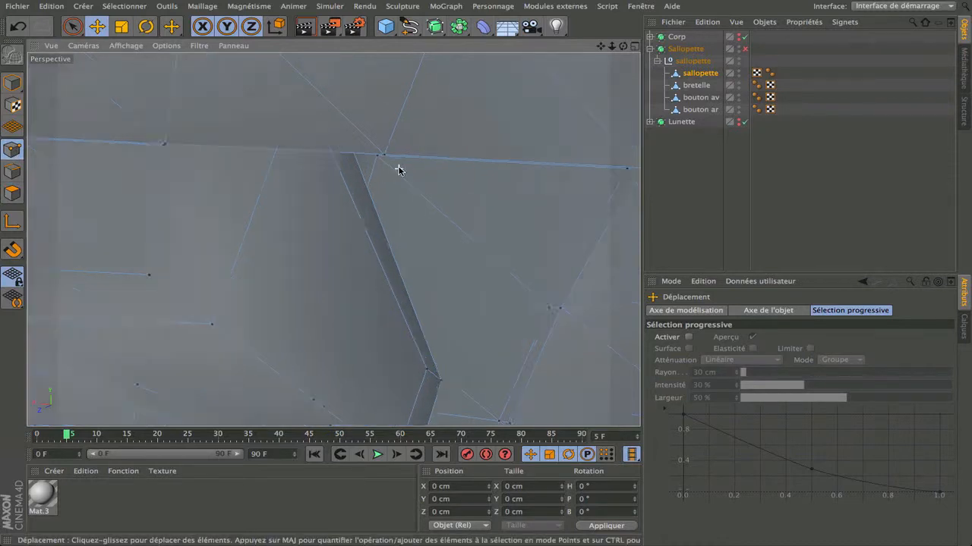
{"action": "left_click_drag", "start_coordinate": [622, 46], "coordinate": [622, 50]}
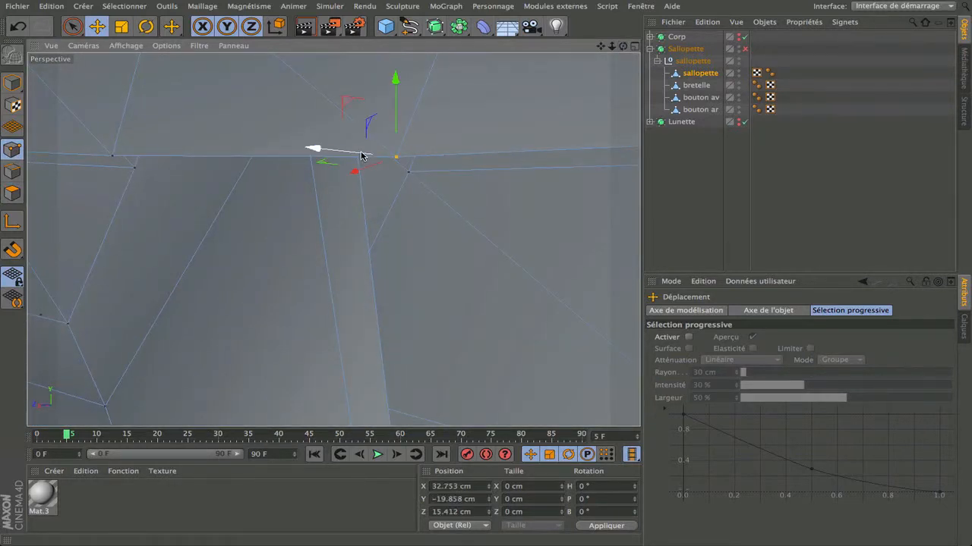
{"action": "left_click_drag", "start_coordinate": [347, 154], "coordinate": [348, 155]}
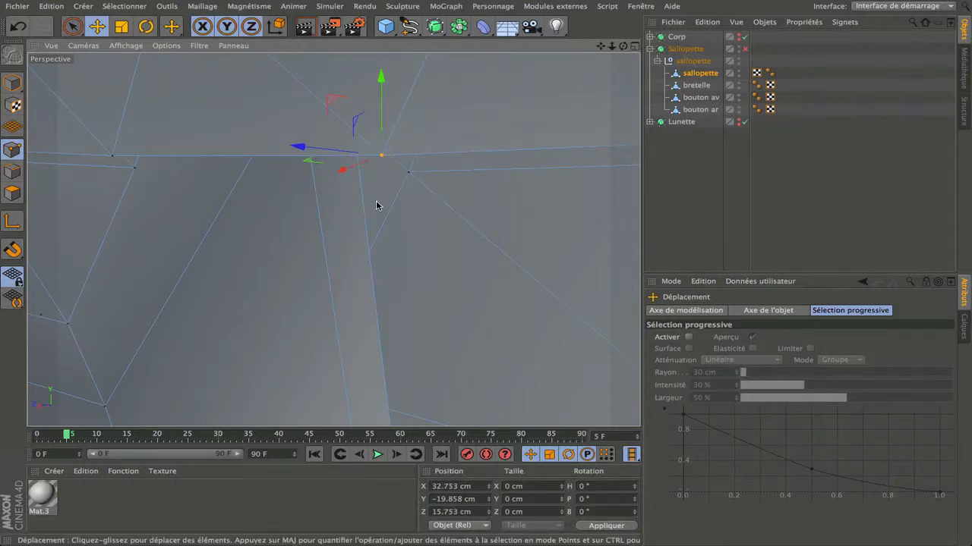
- Re-enable smoothing on the Sallopette object and inspect the pocket from inside and outside the overalls
{"action": "scroll", "coordinate": [377, 206], "scroll_direction": "down", "scroll_amount": 5}
{"action": "left_click_drag", "start_coordinate": [623, 46], "coordinate": [622, 49]}
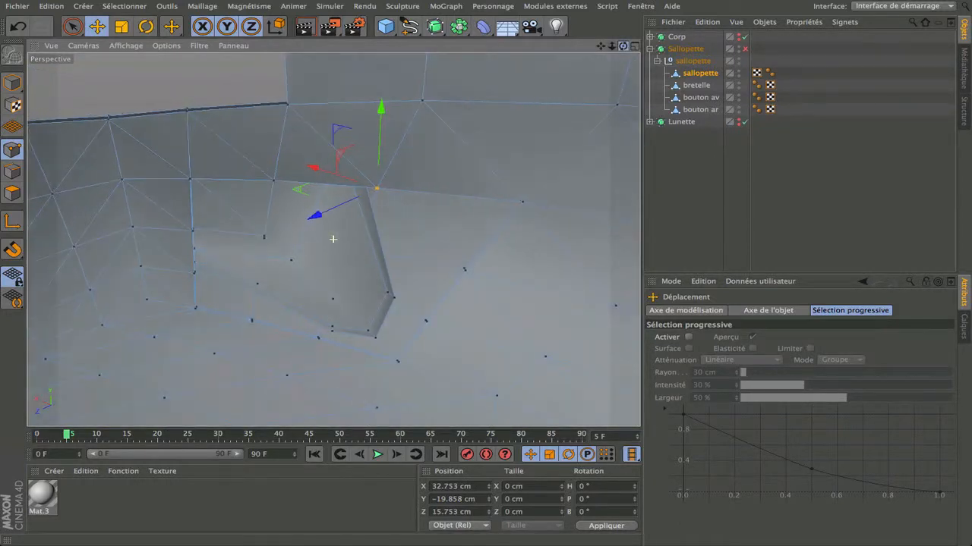
{"action": "left_click", "coordinate": [745, 49]}
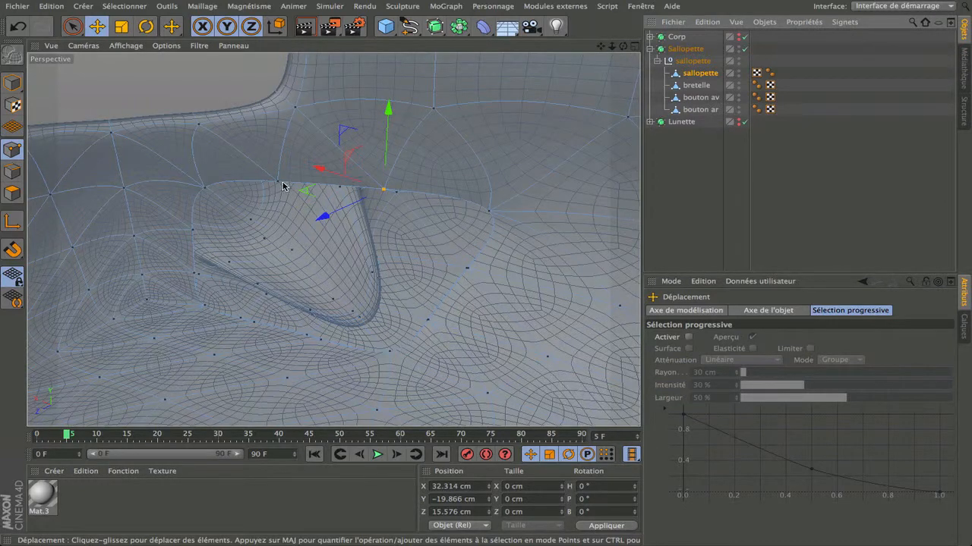
{"action": "scroll", "coordinate": [332, 232], "scroll_direction": "up", "scroll_amount": 5}
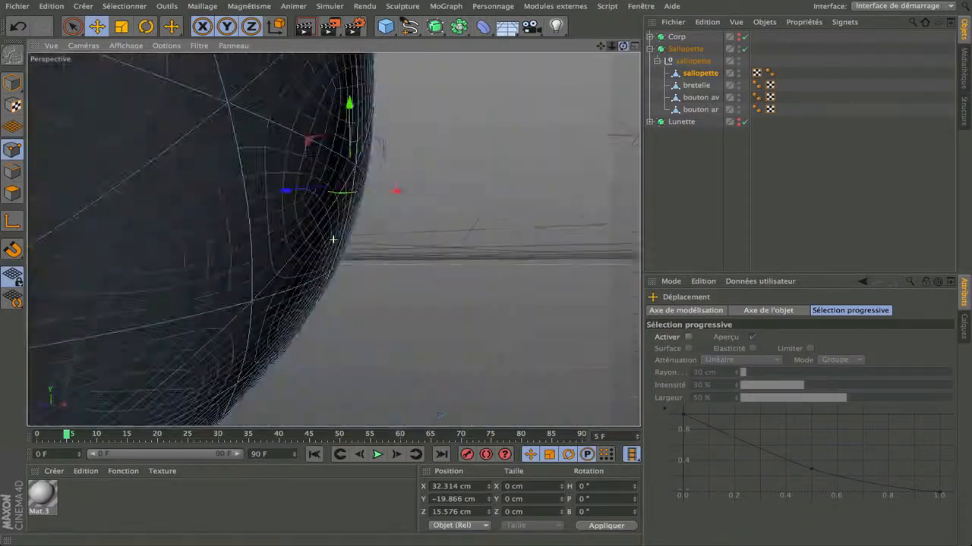
{"action": "left_click_drag", "start_coordinate": [333, 239], "coordinate": [333, 239]}
{"action": "scroll", "coordinate": [392, 215], "scroll_direction": "up", "scroll_amount": 3}
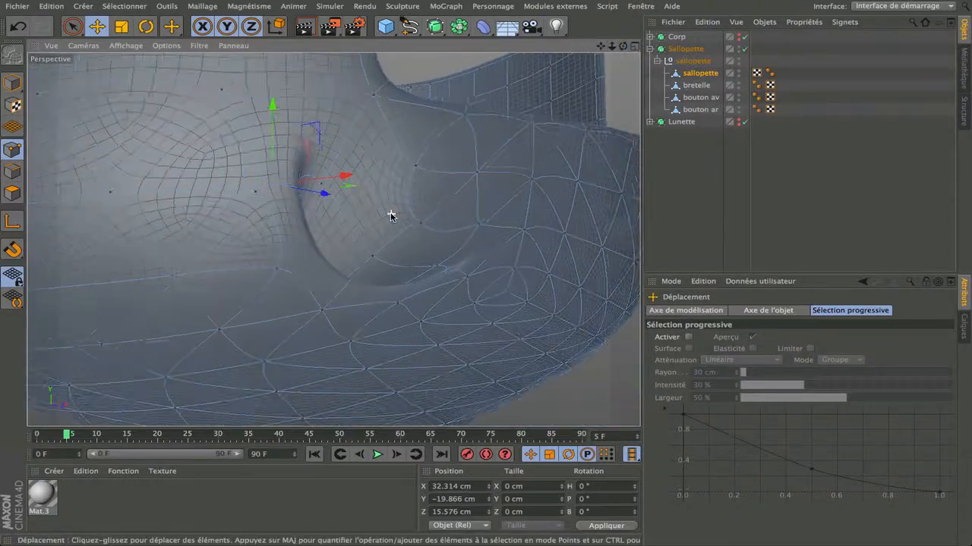
{"action": "left_click_drag", "start_coordinate": [600, 46], "coordinate": [429, 77]}
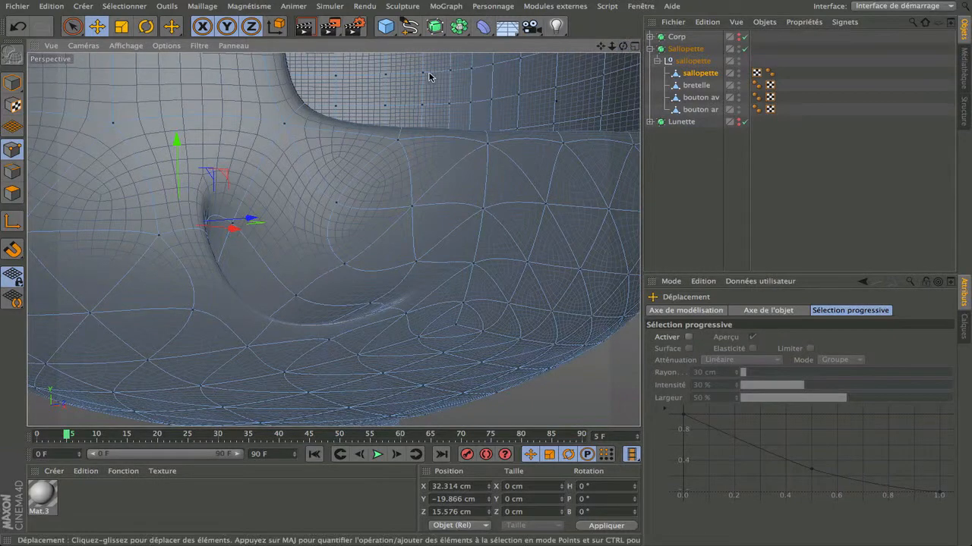
- Brush-select the outer polygons between the pocket opening and the waistband edge and delete them
{"action": "left_click", "coordinate": [72, 31]}
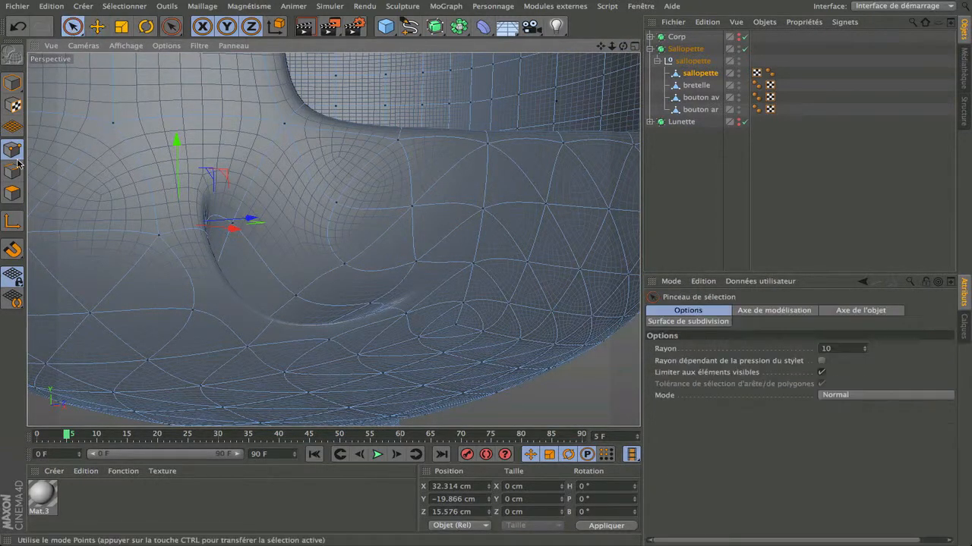
{"action": "left_click", "coordinate": [13, 193]}
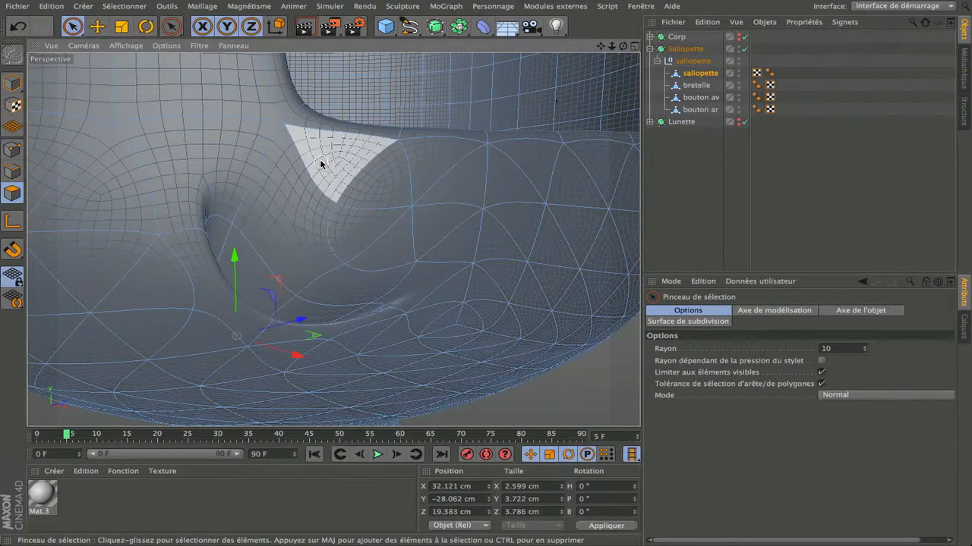
{"action": "mouse_move", "coordinate": [320, 163]}
{"action": "left_mouse_down"}
{"action": "mouse_move", "coordinate": [371, 239]}
{"action": "mouse_move", "coordinate": [357, 269]}
{"action": "mouse_move", "coordinate": [310, 254]}
{"action": "left_mouse_up"}
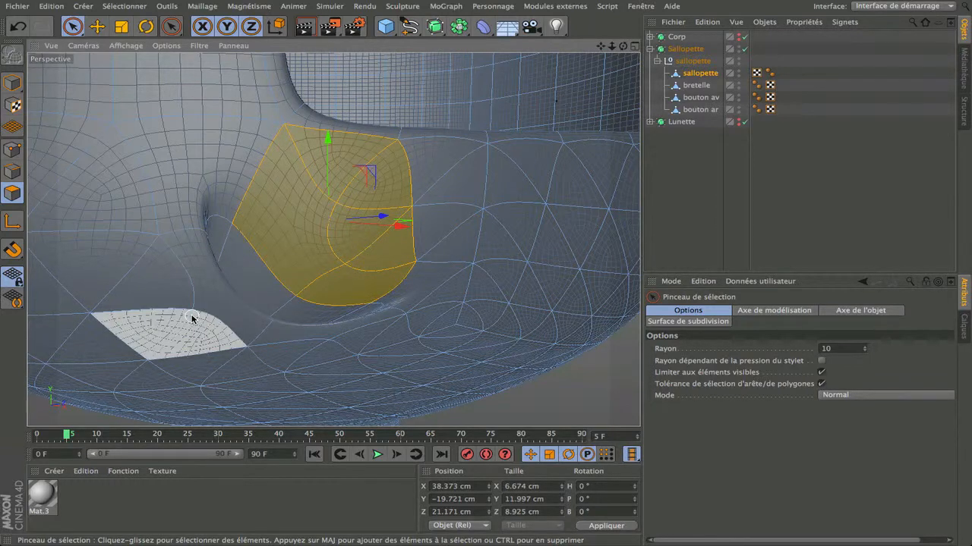
{"action": "key", "text": "ctrl+shift+a"}
- Fill the hole above the pocket with Close Polygon Hole, keeping triangle/quadrangle creation off
{"action": "left_click", "coordinate": [170, 26]}
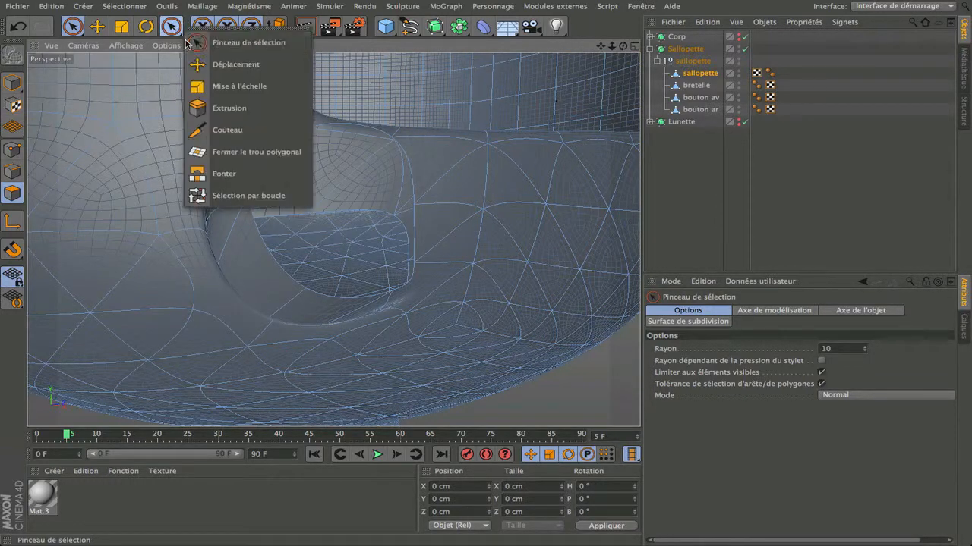
{"action": "left_click", "coordinate": [220, 152]}
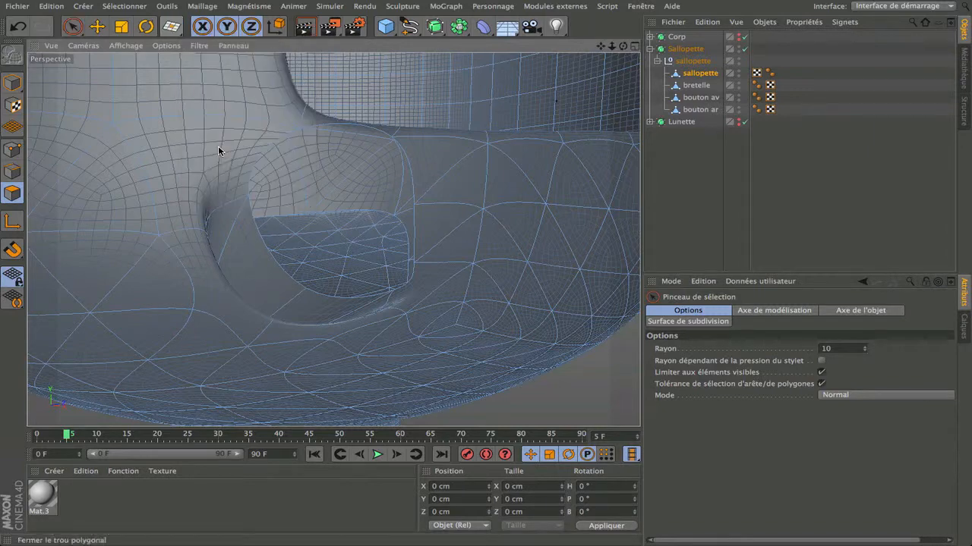
{"action": "left_click", "coordinate": [292, 137]}
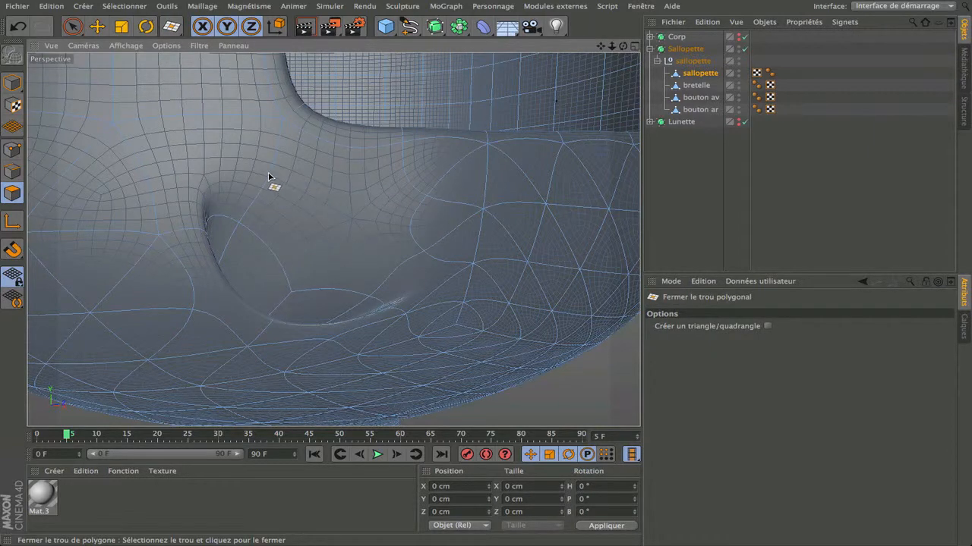
- Render the smoothed overalls in the view from two angles to check the side pocket
{"action": "scroll", "coordinate": [300, 217], "scroll_direction": "down", "scroll_amount": 5}
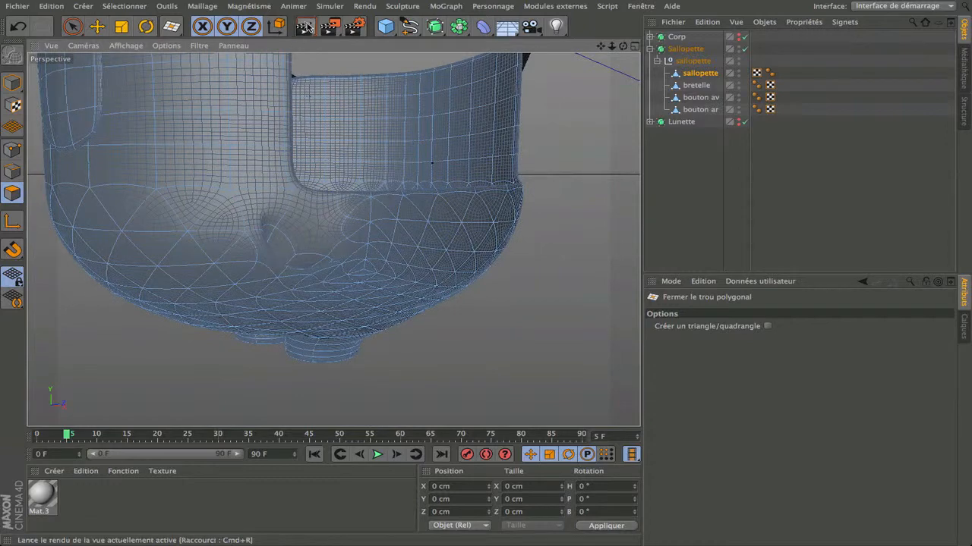
{"action": "left_click", "coordinate": [304, 27]}
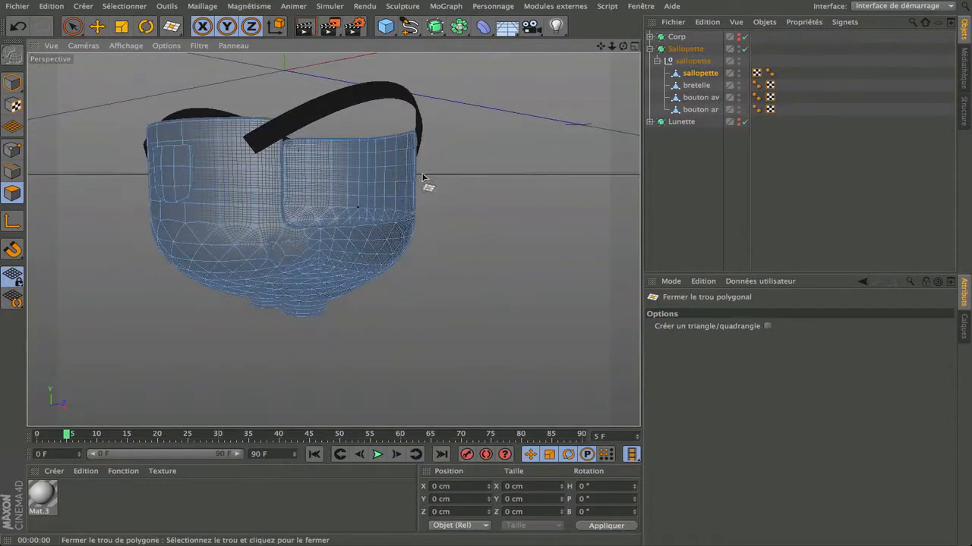
{"action": "left_click_drag", "start_coordinate": [620, 47], "coordinate": [303, 228]}
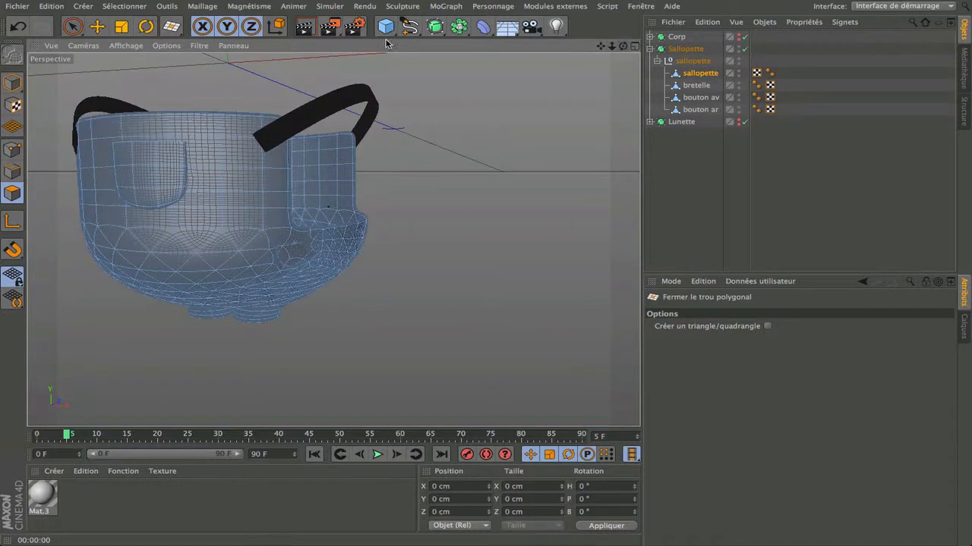
{"action": "left_click", "coordinate": [298, 30]}
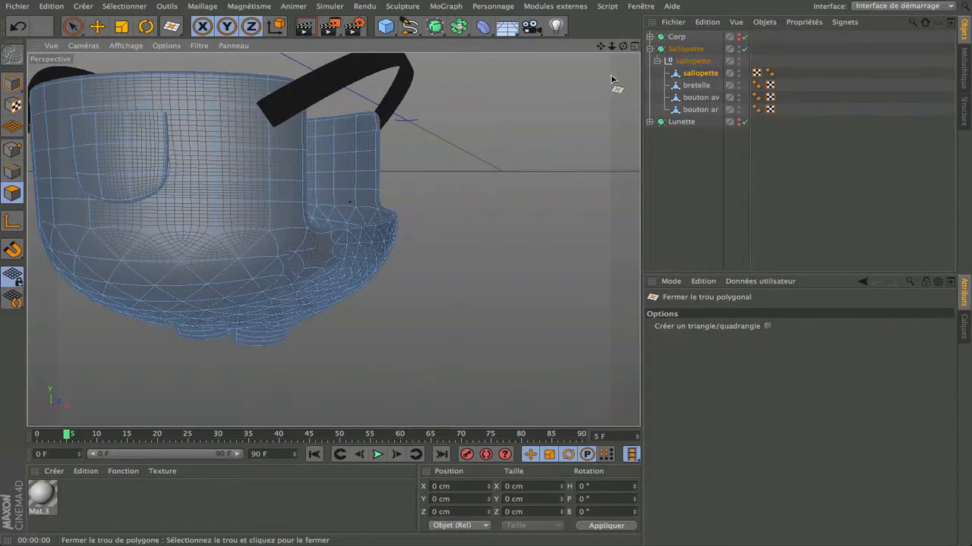
- Inspect the smoothed mesh around the side pocket, on the underside and across the whole overalls
{"action": "left_click_drag", "start_coordinate": [623, 46], "coordinate": [329, 237]}
{"action": "scroll", "coordinate": [315, 259], "scroll_direction": "up", "scroll_amount": 5}
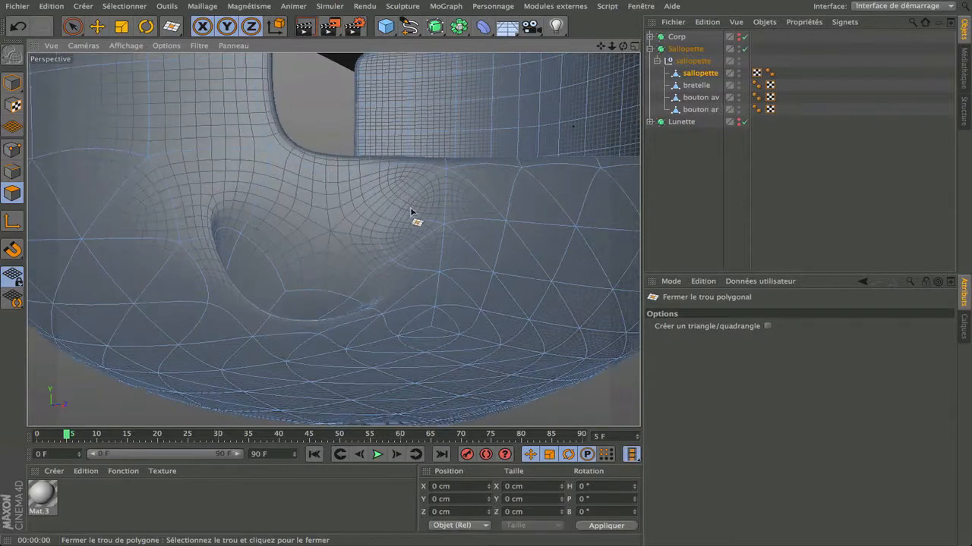
{"action": "left_click", "coordinate": [698, 74]}
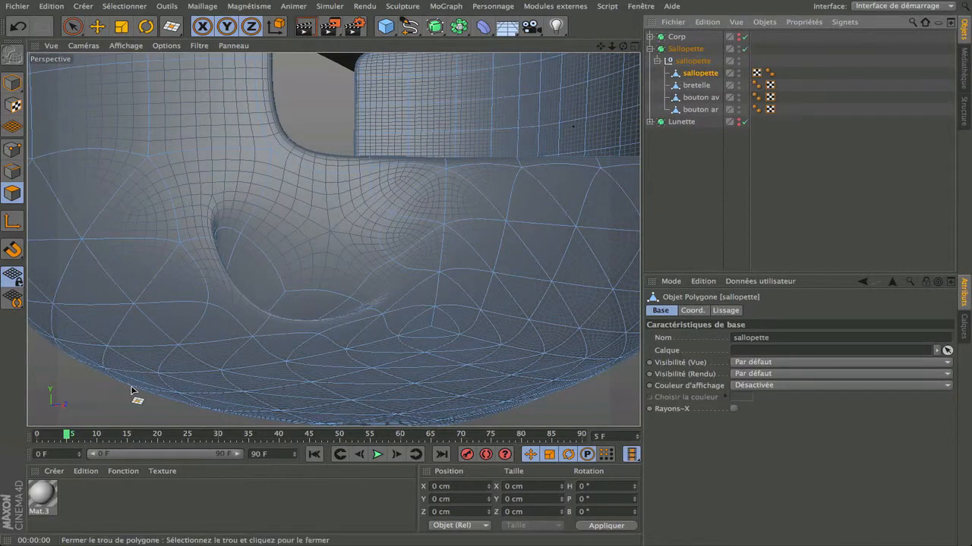
{"action": "left_click", "coordinate": [73, 26]}
{"action": "left_click_drag", "start_coordinate": [62, 343], "coordinate": [92, 353]}
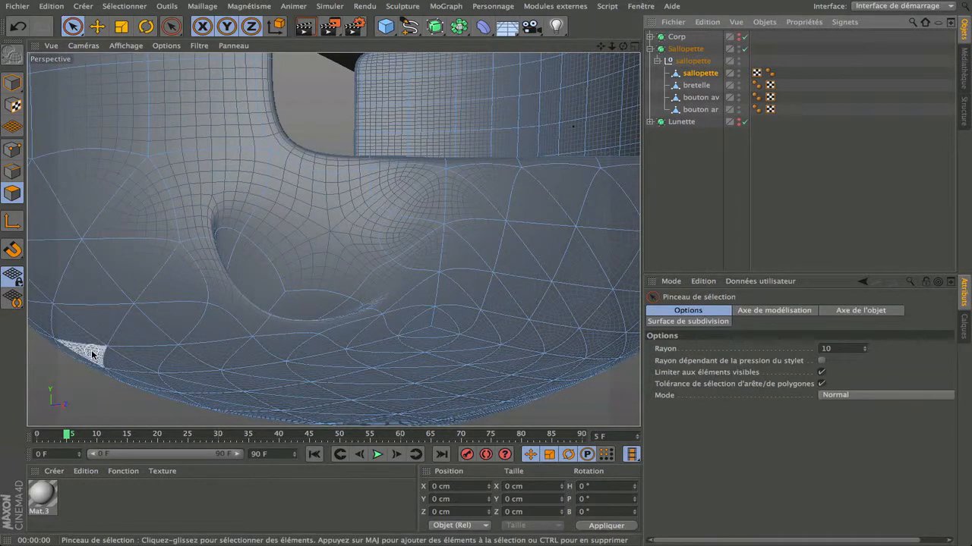
{"action": "scroll", "coordinate": [176, 255], "scroll_direction": "down", "scroll_amount": 3}
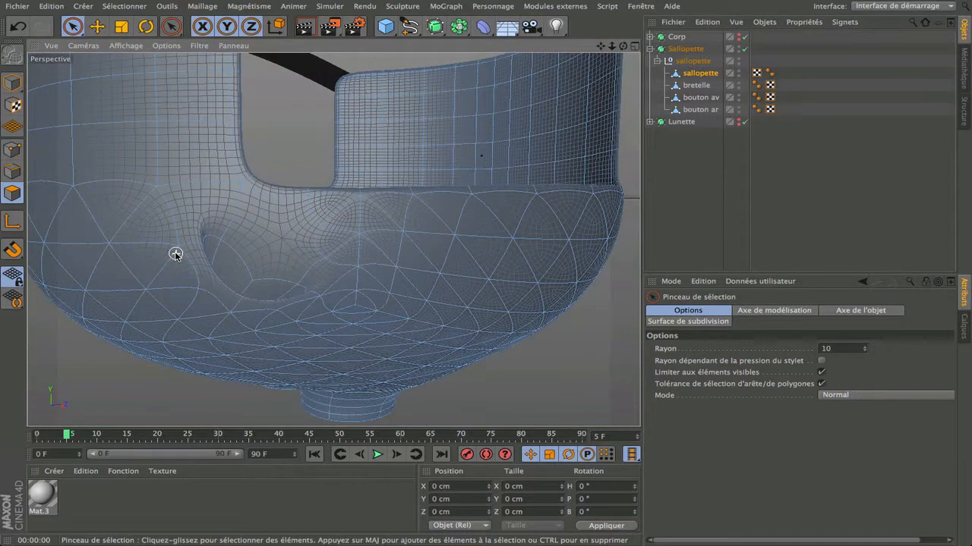
{"action": "left_click", "coordinate": [202, 7]}
{"action": "mouse_move", "coordinate": [216, 38]}
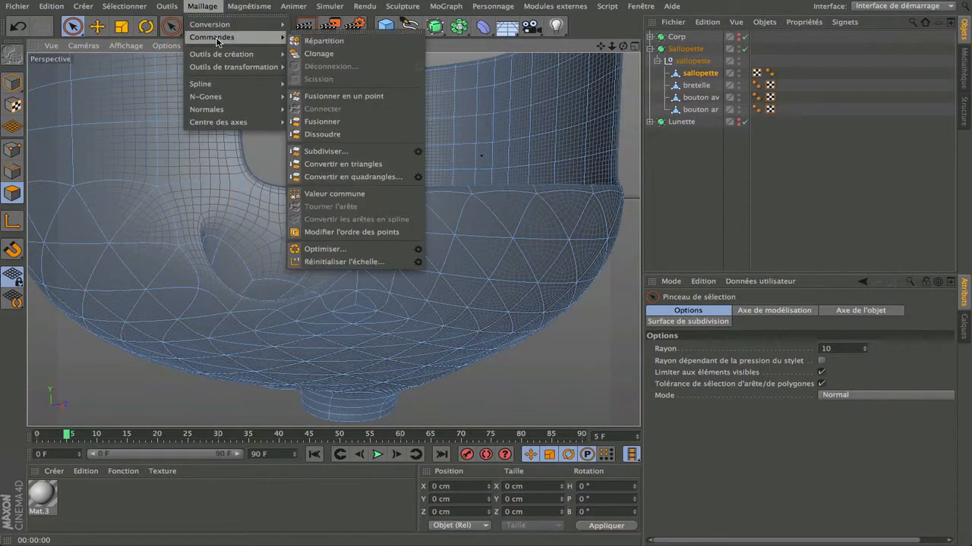
{"action": "left_click", "coordinate": [318, 240]}
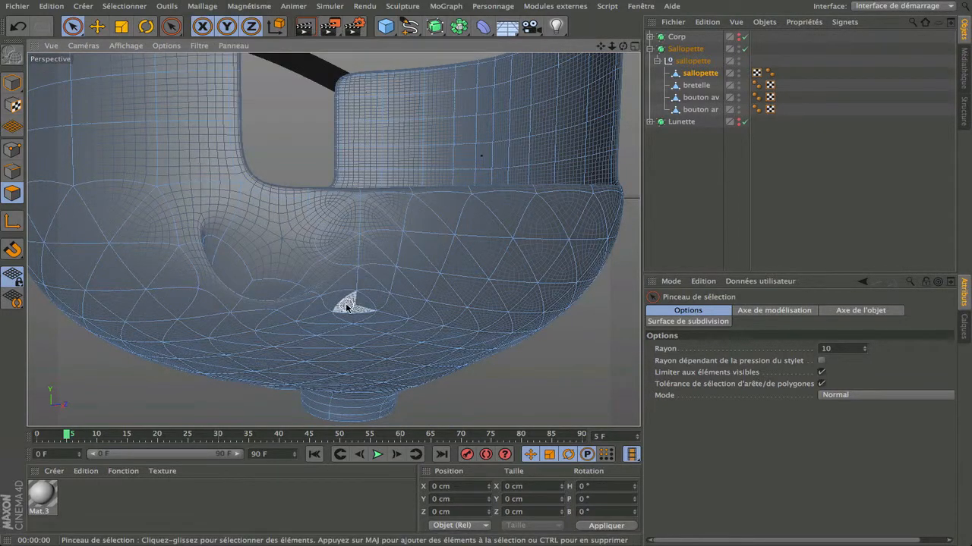
{"action": "scroll", "coordinate": [347, 303], "scroll_direction": "down", "scroll_amount": 2}
{"action": "mouse_move", "coordinate": [623, 46]}
{"action": "left_mouse_down"}
{"action": "mouse_move", "coordinate": [532, 57]}
{"action": "mouse_move", "coordinate": [635, 47]}
{"action": "left_mouse_up"}
{"action": "scroll", "coordinate": [403, 192], "scroll_direction": "down", "scroll_amount": 4}
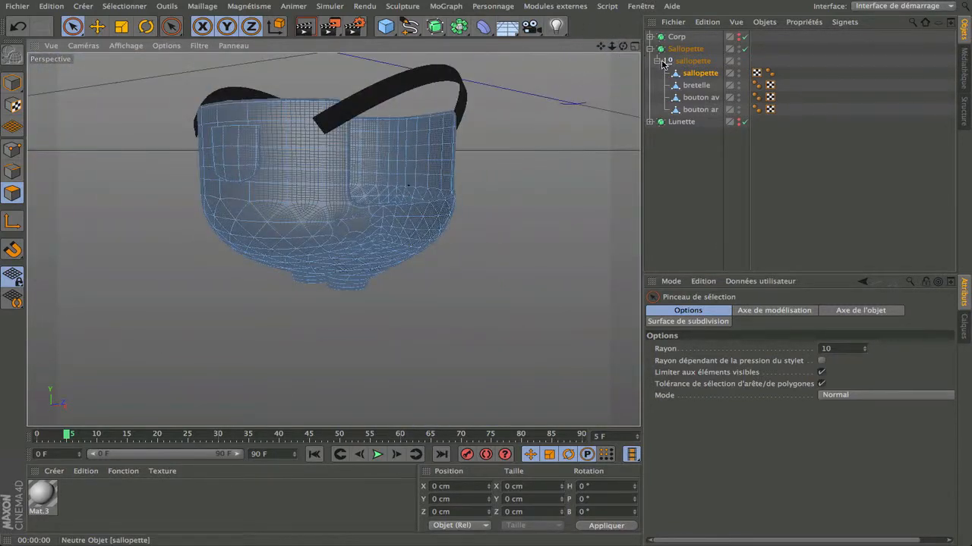
{"action": "left_click", "coordinate": [656, 61]}
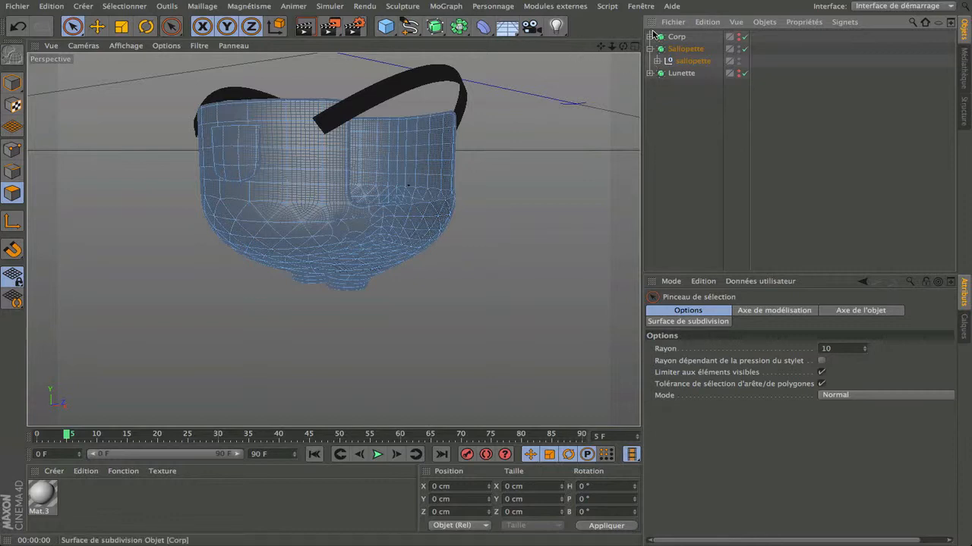
{"action": "left_click", "coordinate": [650, 49]}
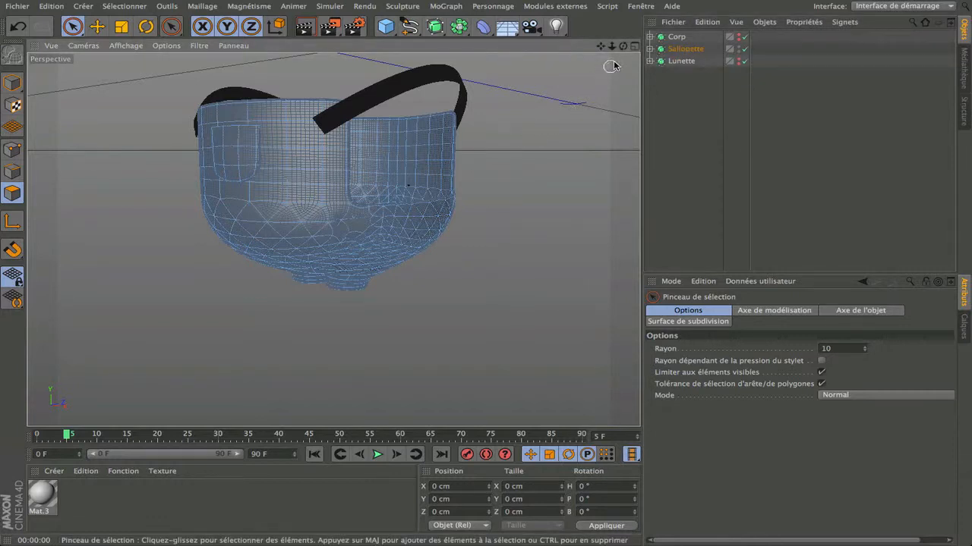
{"action": "left_click", "coordinate": [649, 49]}
{"action": "left_click", "coordinate": [657, 62]}
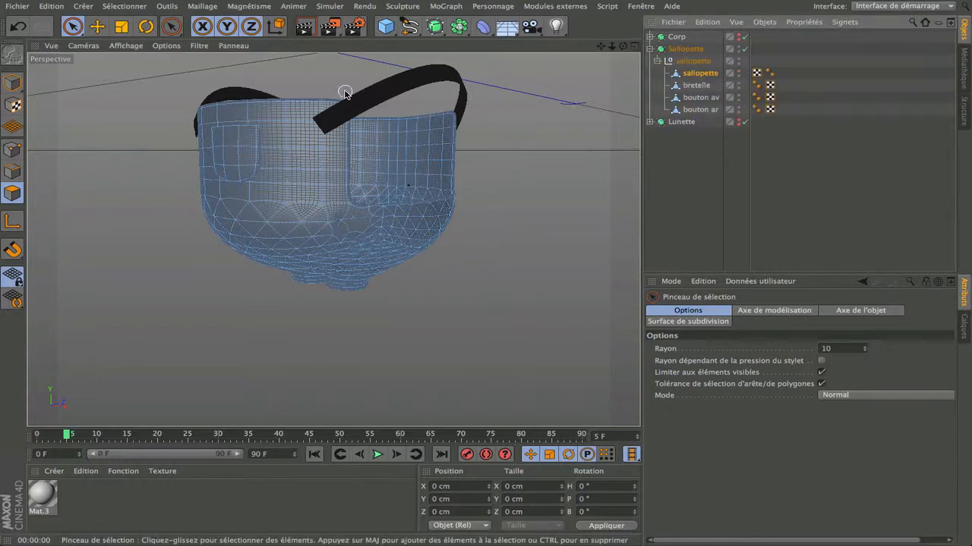
- Add a cube thinned to about 16 cm in Z and place it beside the overalls at about -118 cm on Z
{"action": "left_click", "coordinate": [386, 25]}
{"action": "scroll", "coordinate": [275, 256], "scroll_direction": "down", "scroll_amount": 5}
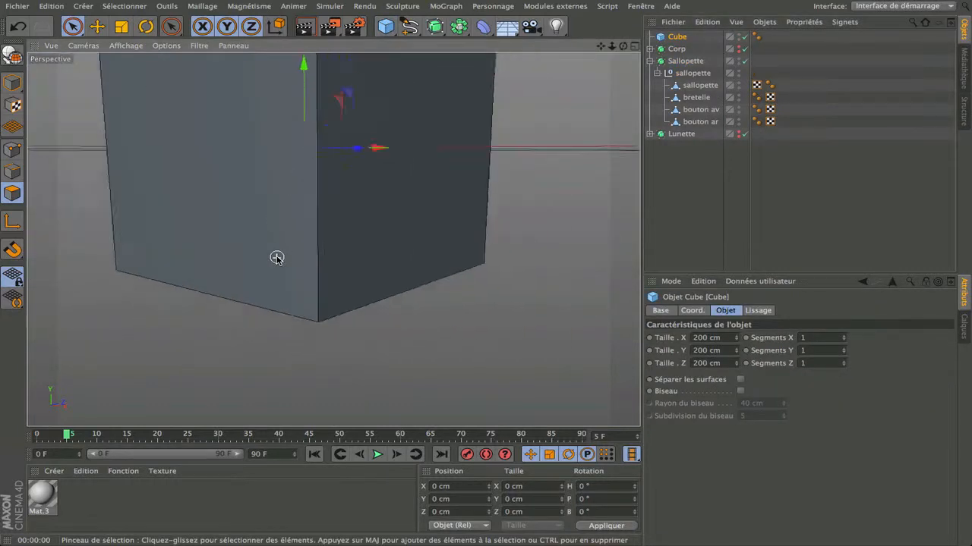
{"action": "left_click_drag", "start_coordinate": [600, 46], "coordinate": [601, 160]}
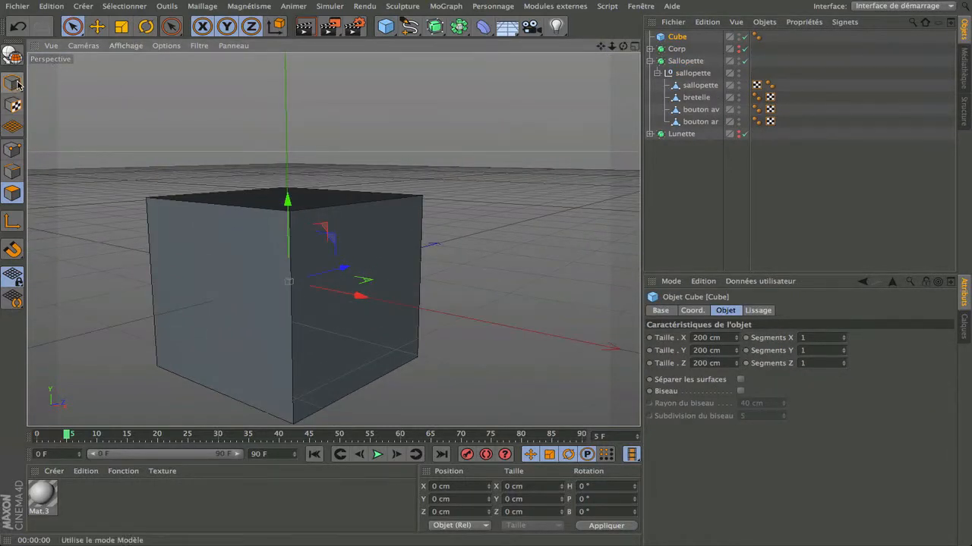
{"action": "left_click", "coordinate": [15, 82]}
{"action": "left_click_drag", "start_coordinate": [623, 47], "coordinate": [439, 279]}
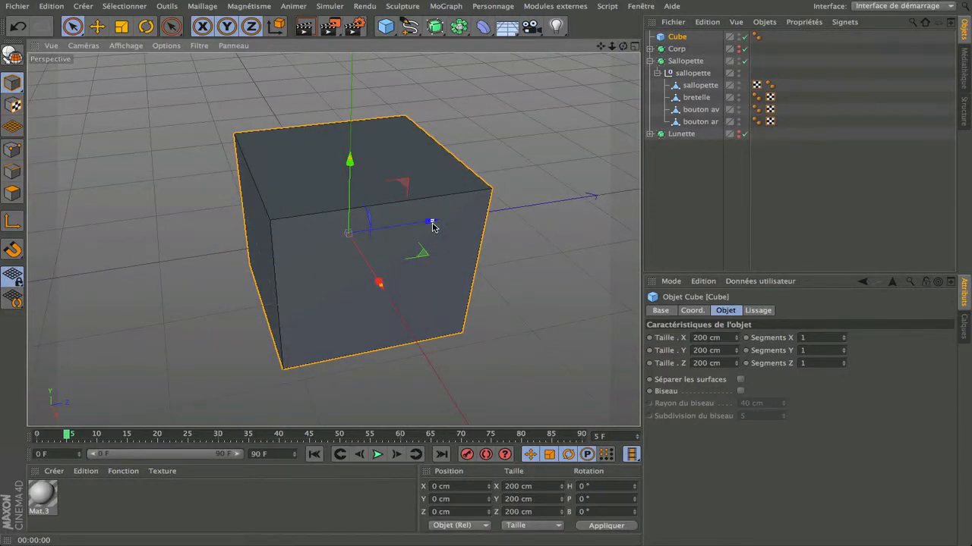
{"action": "left_click_drag", "start_coordinate": [433, 226], "coordinate": [357, 236]}
{"action": "left_click_drag", "start_coordinate": [429, 220], "coordinate": [328, 239]}
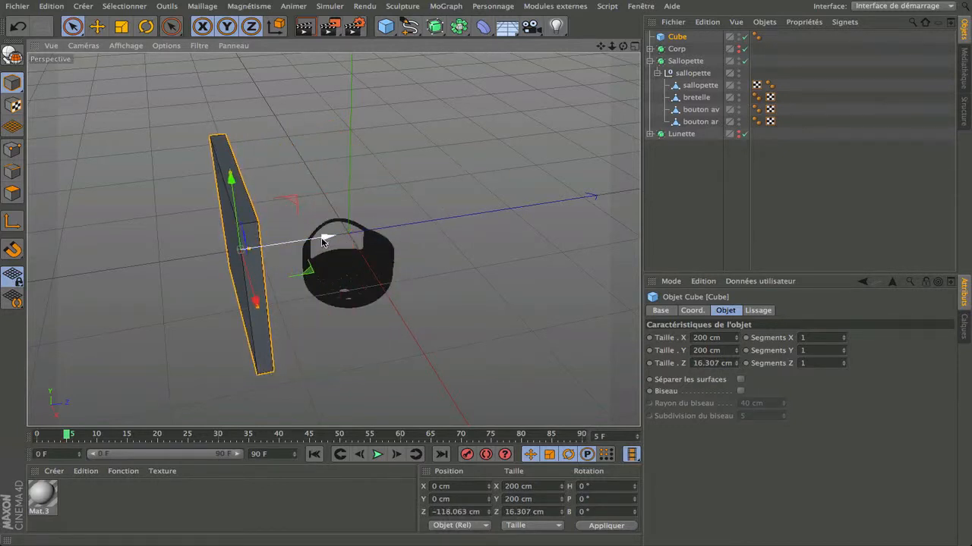
- Resize the cube to about 14 cm in X and about 118 cm in Z
{"action": "left_click_drag", "start_coordinate": [421, 227], "coordinate": [304, 262], "text": "alt"}
{"action": "left_click_drag", "start_coordinate": [419, 236], "coordinate": [423, 279]}
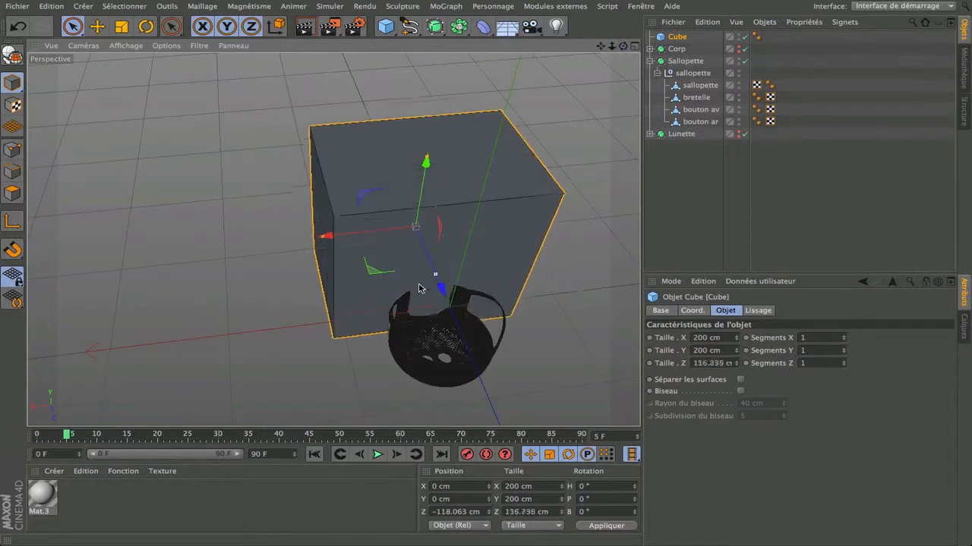
{"action": "left_click_drag", "start_coordinate": [322, 240], "coordinate": [429, 267]}
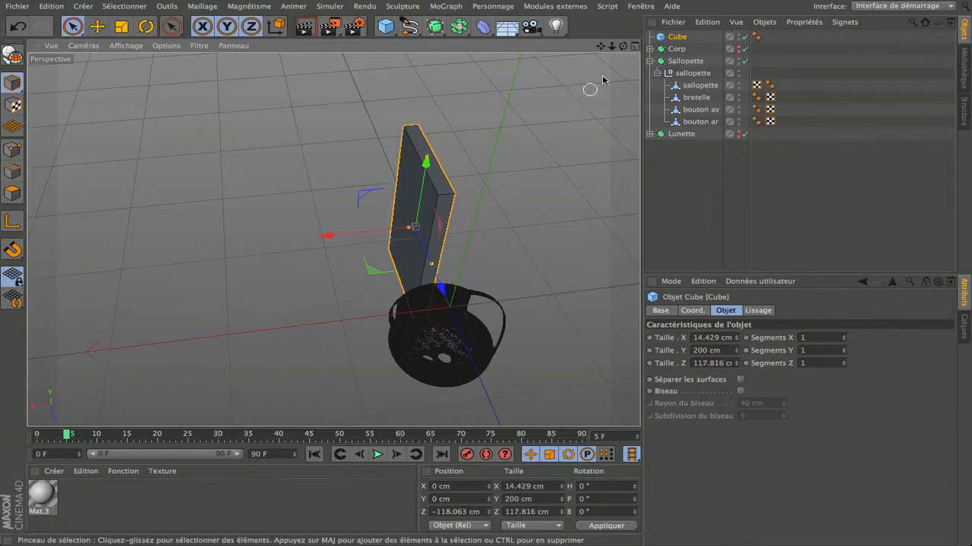
{"action": "left_click_drag", "start_coordinate": [623, 47], "coordinate": [332, 238]}
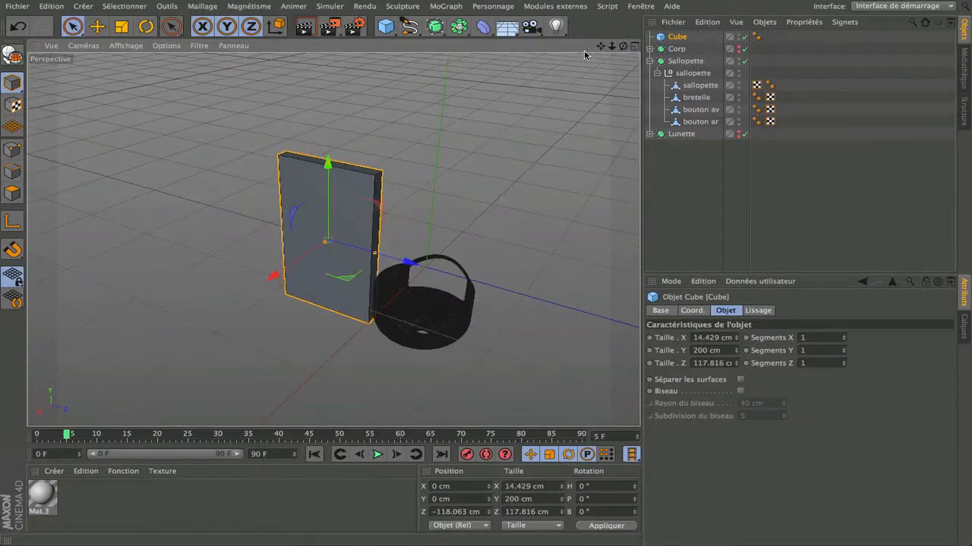
- Reduce the cube to about 10 cm in X, 92 cm in Y and 46 cm in Z to form a thin upright slab
{"action": "left_click_drag", "start_coordinate": [327, 166], "coordinate": [324, 209]}
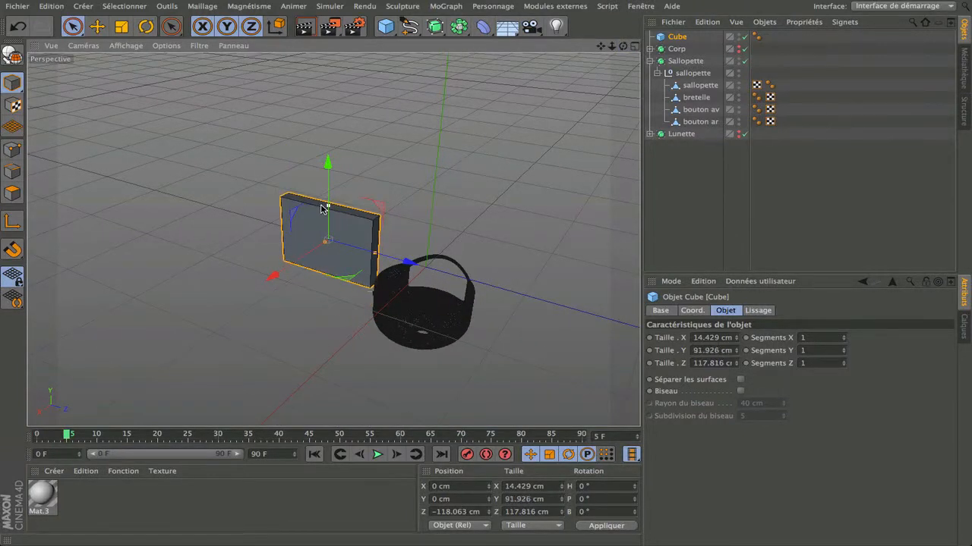
{"action": "left_click_drag", "start_coordinate": [374, 256], "coordinate": [344, 252]}
{"action": "right_click_drag", "start_coordinate": [329, 233], "coordinate": [492, 81], "text": "alt"}
{"action": "mouse_move", "coordinate": [625, 48]}
{"action": "left_mouse_down"}
{"action": "mouse_move", "coordinate": [586, 48]}
{"action": "mouse_move", "coordinate": [524, 23]}
{"action": "mouse_move", "coordinate": [546, 46]}
{"action": "left_mouse_up"}
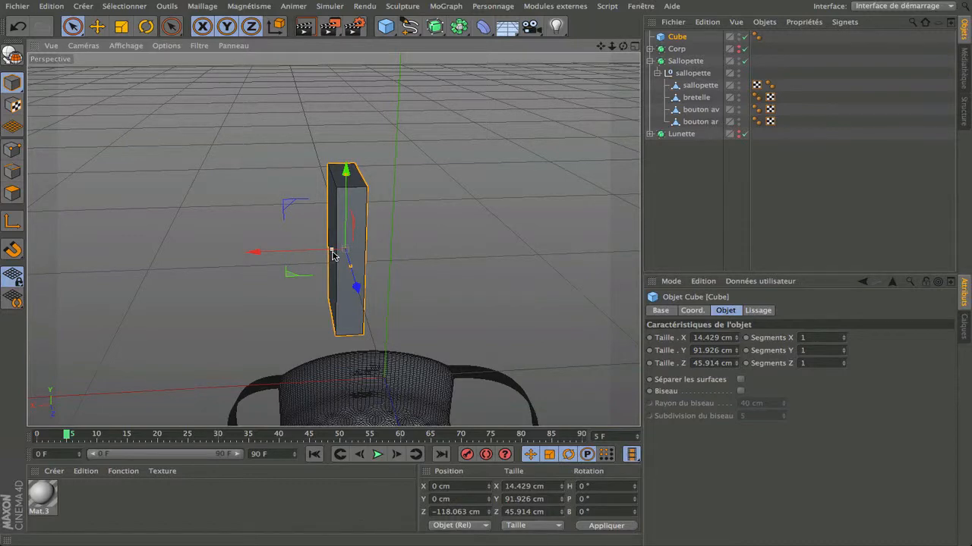
{"action": "left_click_drag", "start_coordinate": [332, 254], "coordinate": [336, 256]}
{"action": "scroll", "coordinate": [384, 251], "scroll_direction": "up", "scroll_amount": 3}
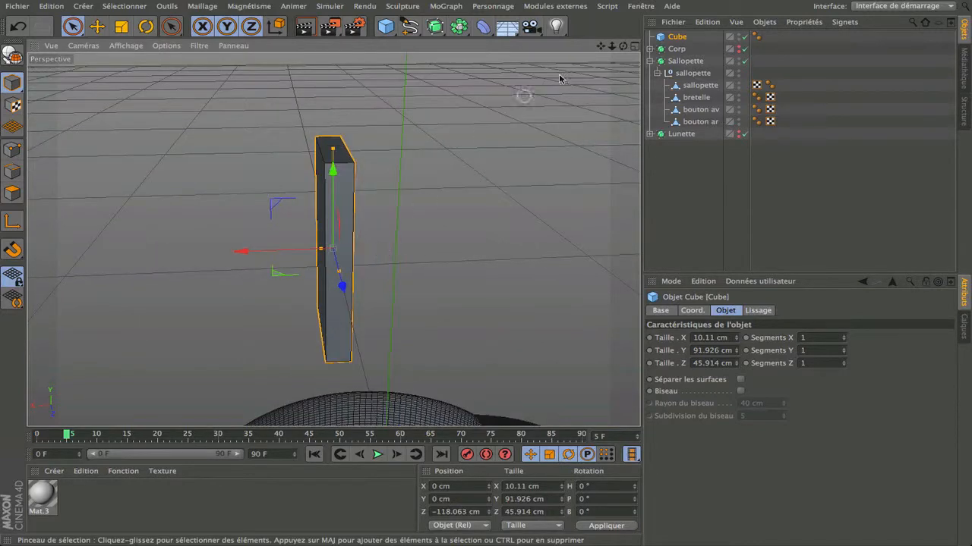
{"action": "left_click_drag", "start_coordinate": [623, 46], "coordinate": [554, 65]}
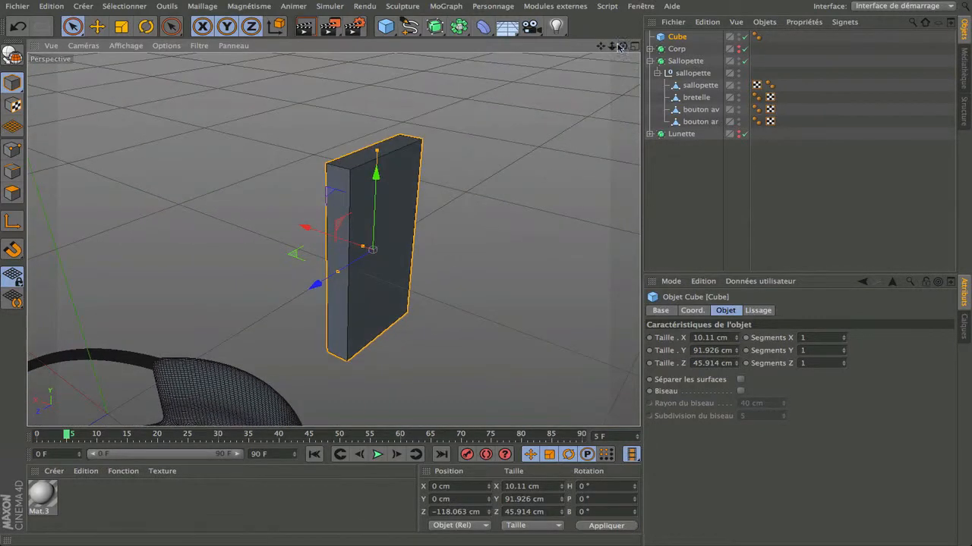
- Convert the cube into an editable polygon object and switch to point editing
{"action": "left_click", "coordinate": [12, 55]}
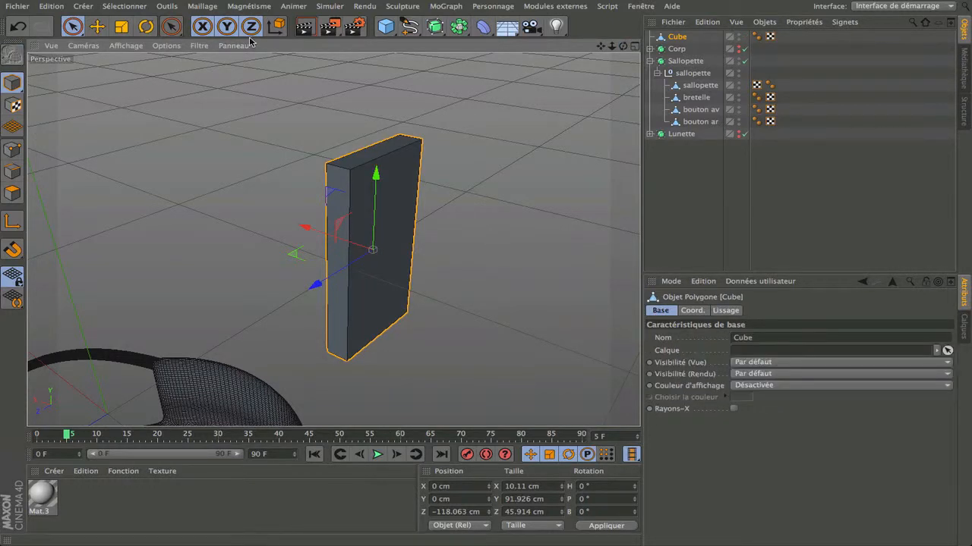
{"action": "left_click", "coordinate": [203, 7]}
{"action": "mouse_move", "coordinate": [232, 43]}
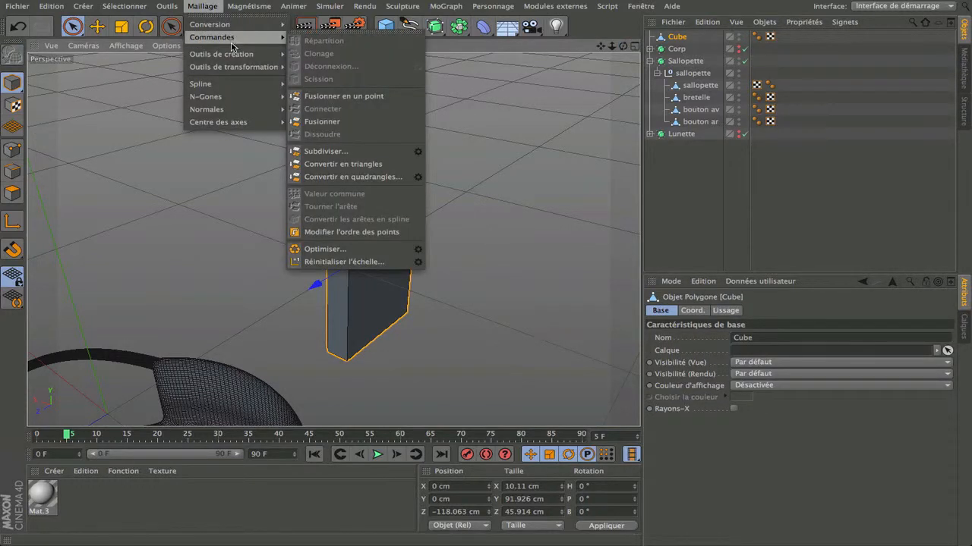
{"action": "left_click", "coordinate": [326, 117]}
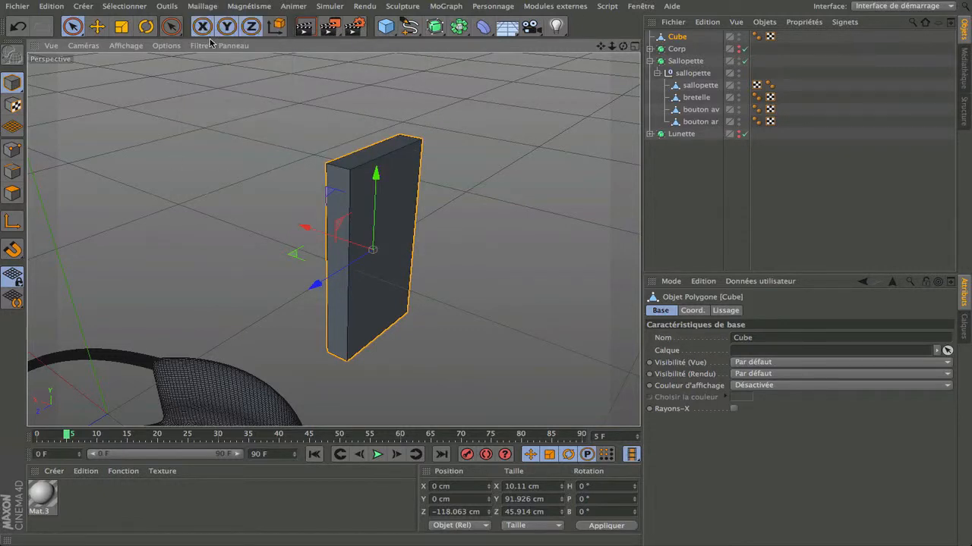
{"action": "left_click", "coordinate": [13, 151]}
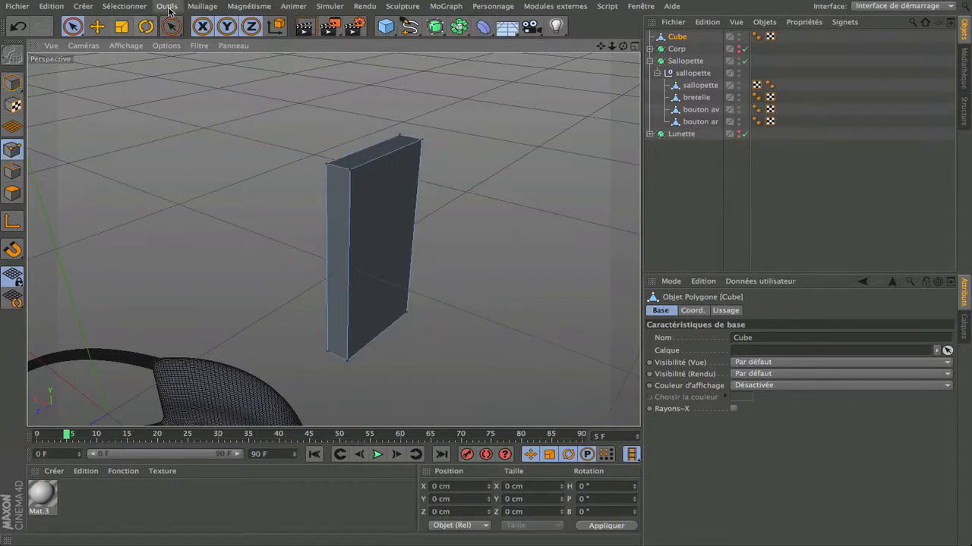
- Cut a horizontal loop around the slab near its upper end using the Knife in Boucle mode, at about 10 % offset
{"action": "left_click", "coordinate": [201, 6]}
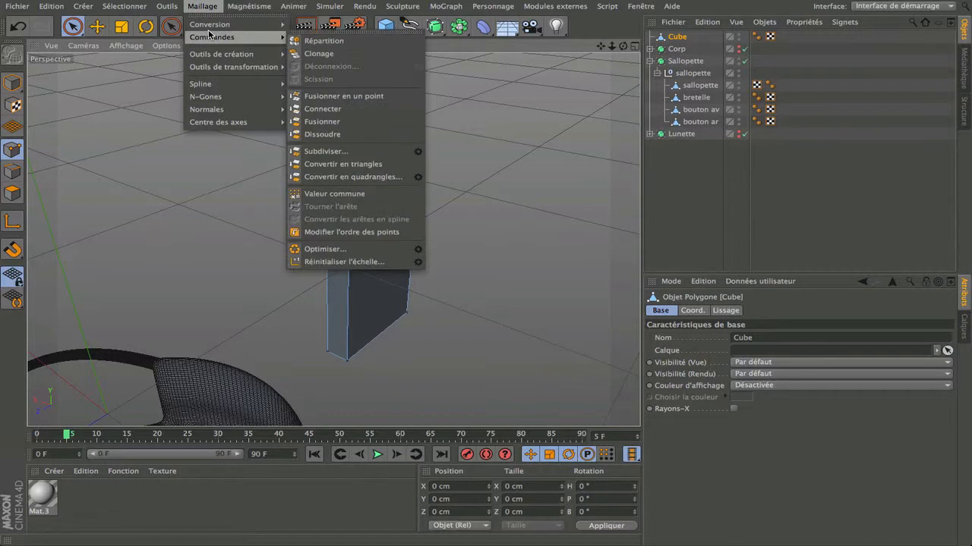
{"action": "mouse_move", "coordinate": [216, 55]}
{"action": "left_click", "coordinate": [332, 104]}
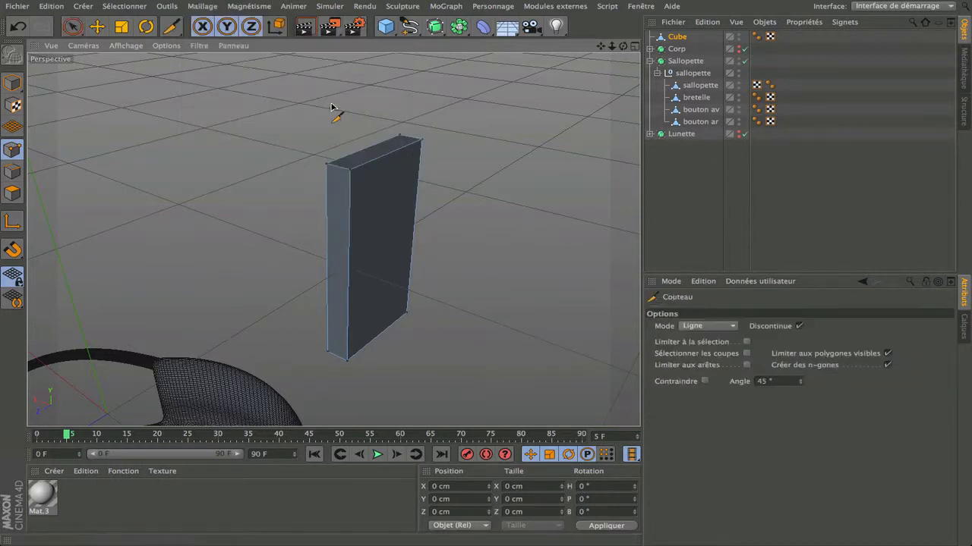
{"action": "left_click", "coordinate": [733, 330]}
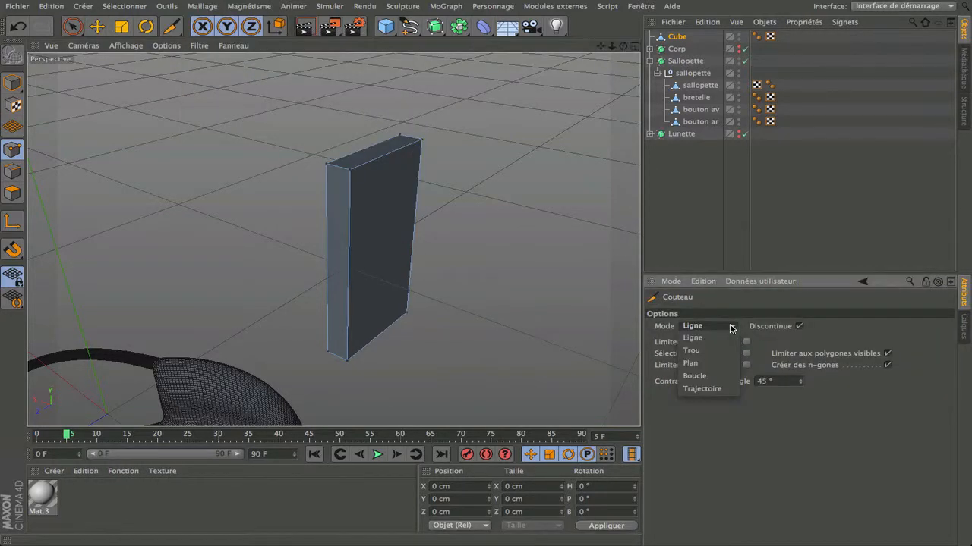
{"action": "left_click", "coordinate": [712, 375]}
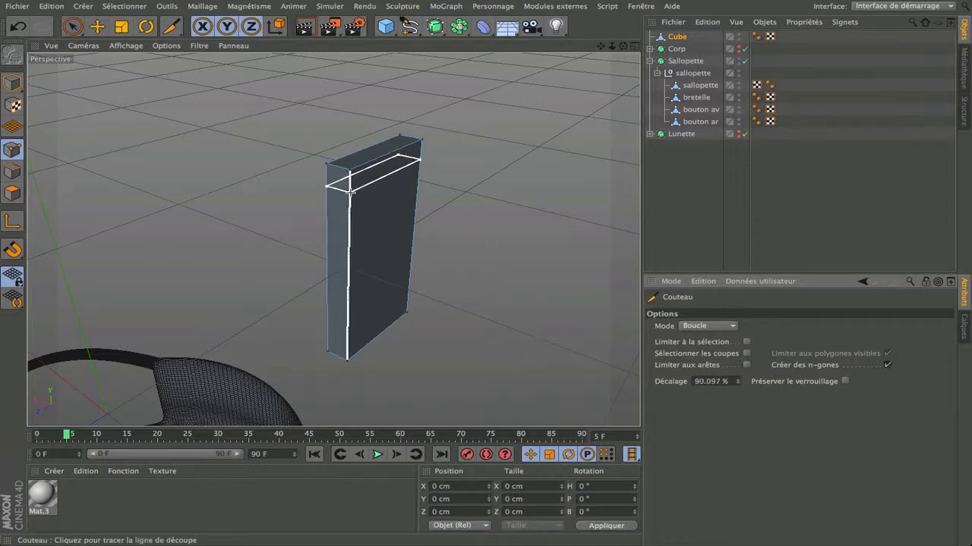
{"action": "scroll", "coordinate": [349, 191], "scroll_direction": "up", "scroll_amount": 2}
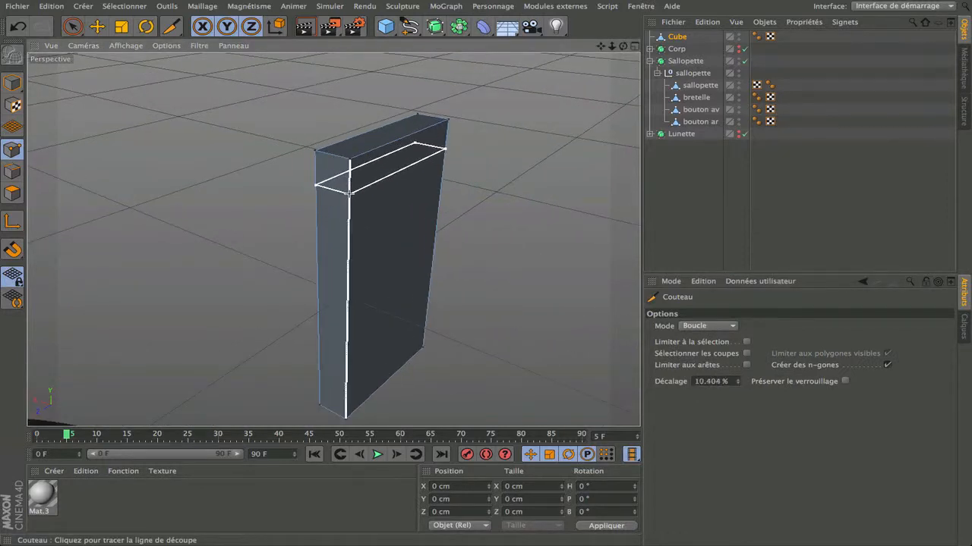
{"action": "left_click", "coordinate": [350, 196]}
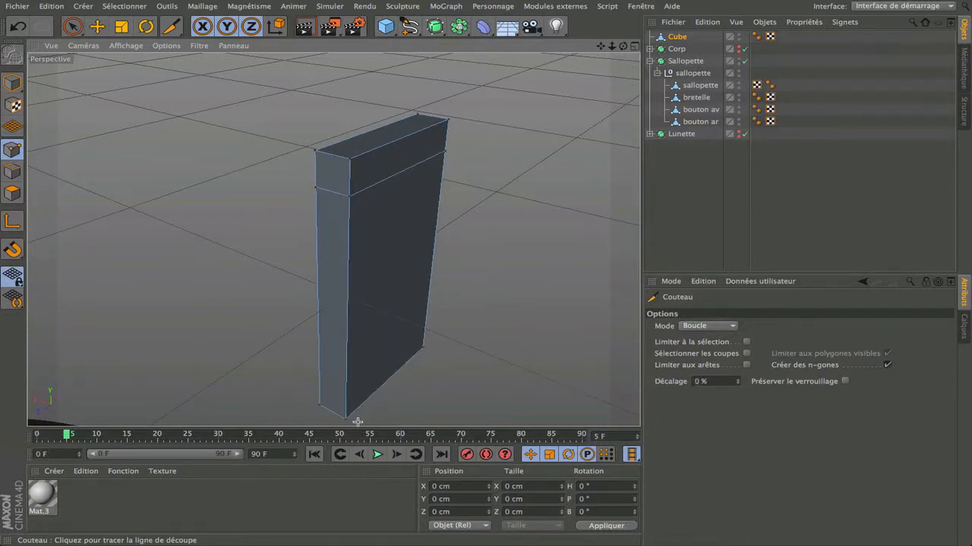
- Cut a matching horizontal loop around the slab near its lower end, at about 11 % offset
{"action": "left_click_drag", "start_coordinate": [600, 45], "coordinate": [334, 240]}
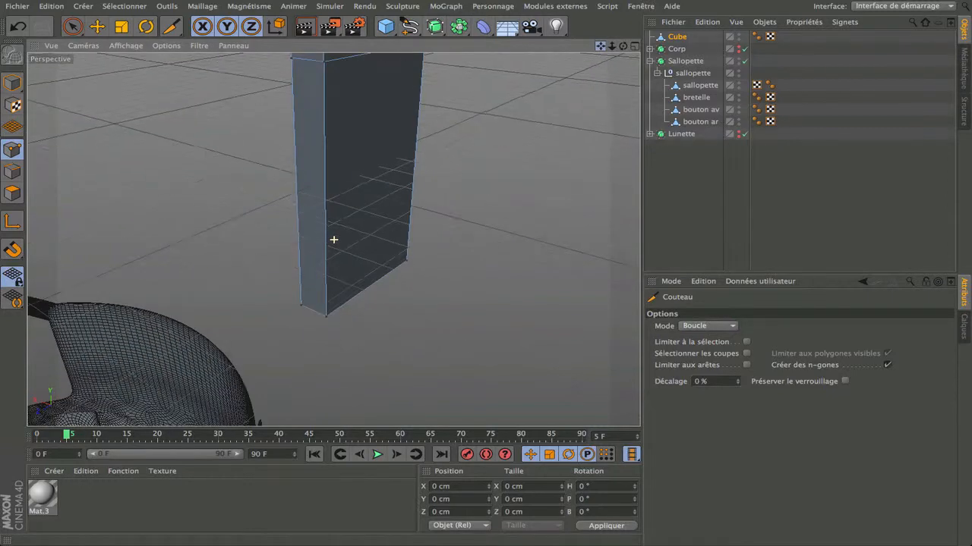
{"action": "left_click_drag", "start_coordinate": [624, 47], "coordinate": [598, 91]}
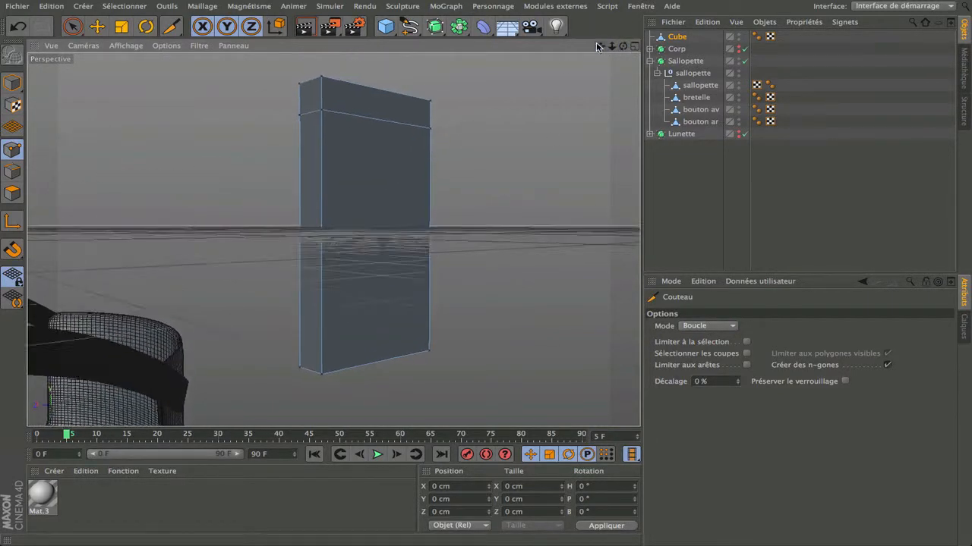
{"action": "left_click", "coordinate": [323, 343]}
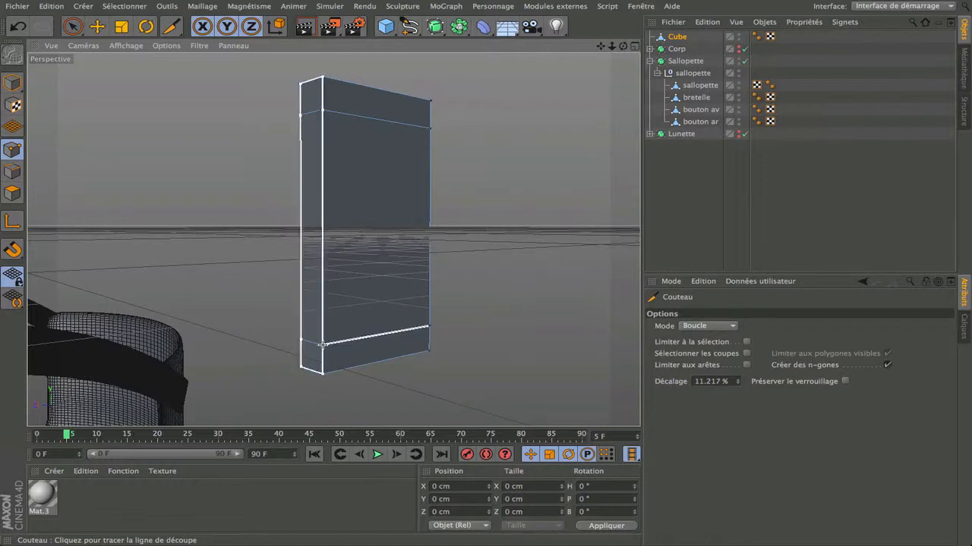
{"action": "scroll", "coordinate": [327, 220], "scroll_direction": "up", "scroll_amount": 2}
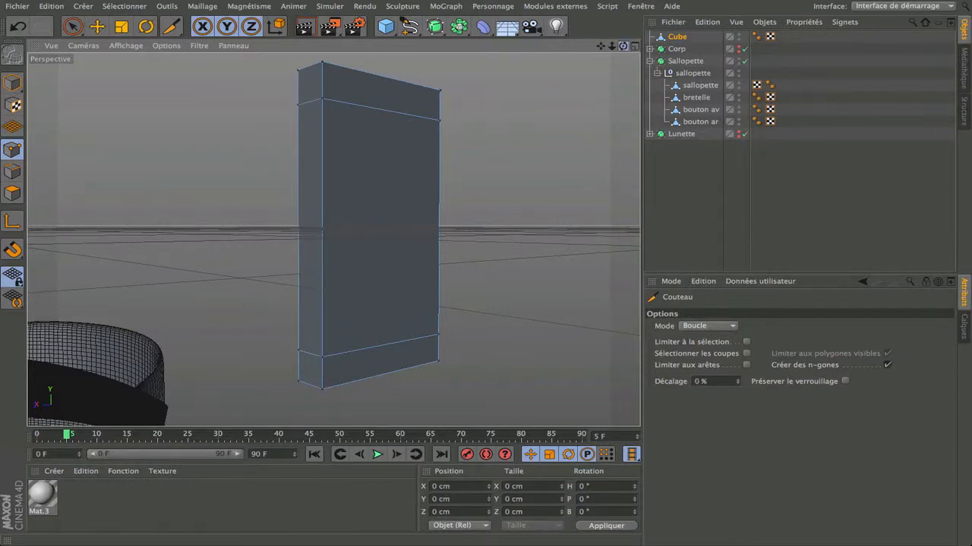
- Cut a horizontal Knife loop around the middle of the slab at exactly 50 % offset
{"action": "left_click_drag", "start_coordinate": [326, 258], "coordinate": [408, 169], "text": "alt"}
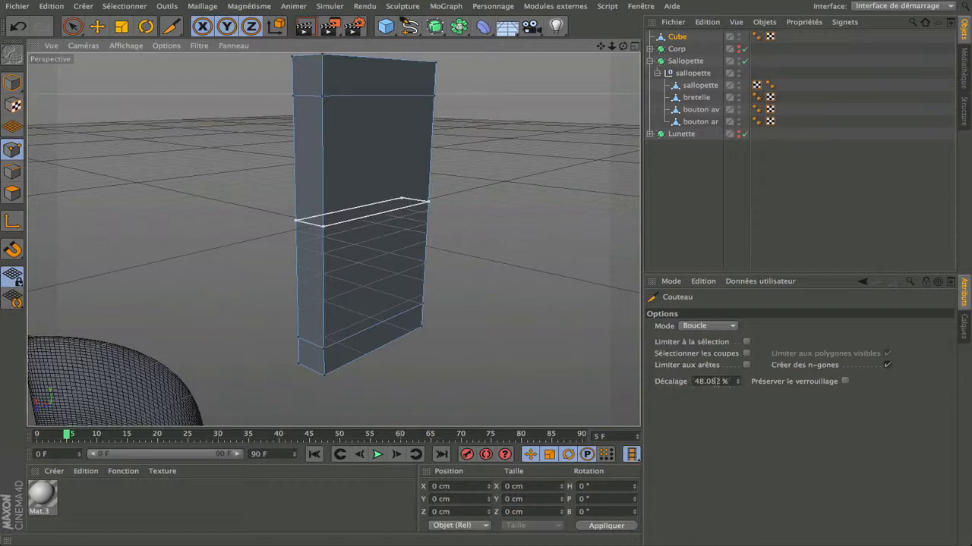
{"action": "left_click", "coordinate": [716, 382]}
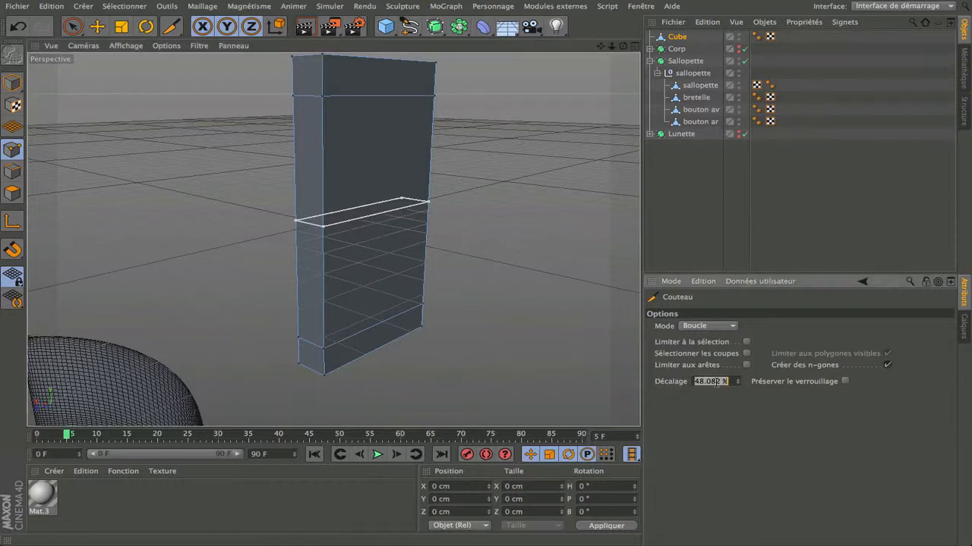
{"action": "type", "text": "50"}
{"action": "key", "text": "Return"}
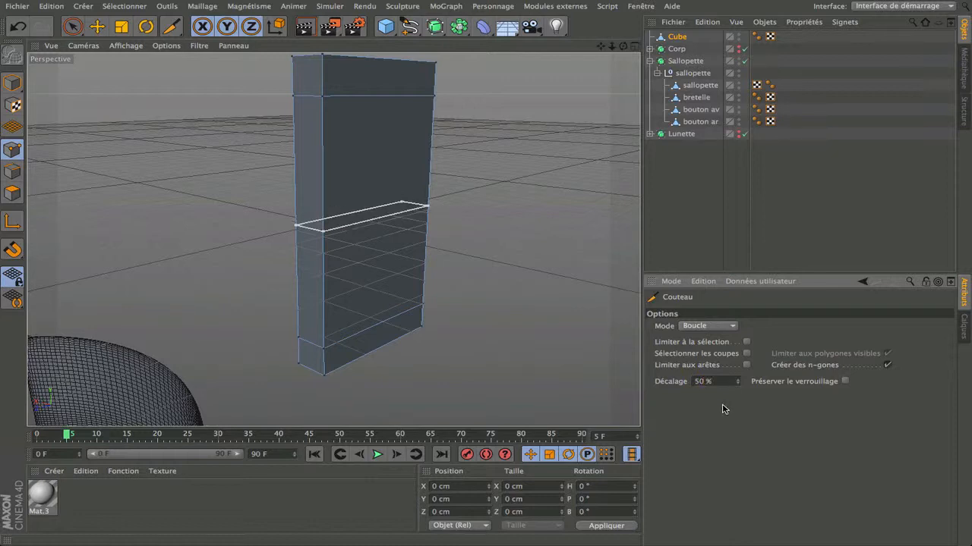
{"action": "left_click", "coordinate": [495, 157]}
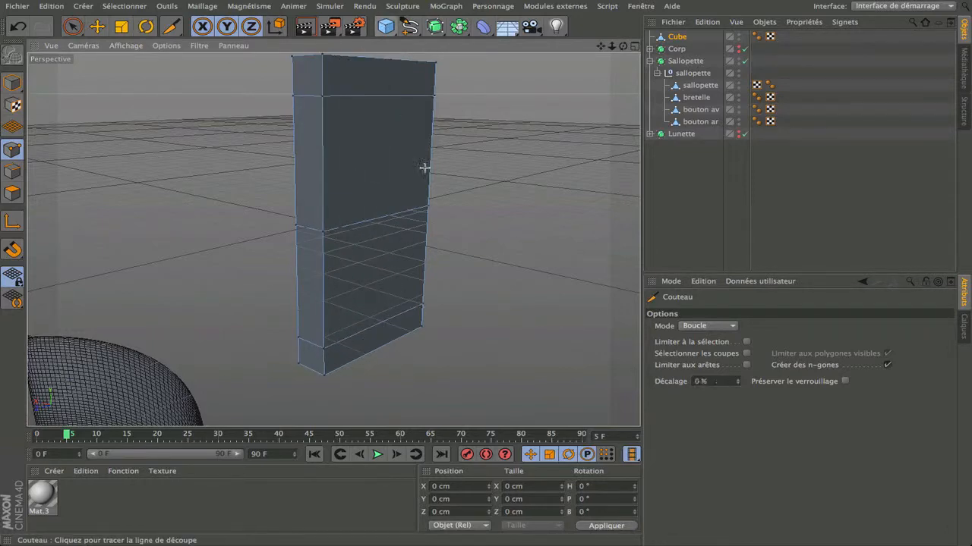
- Select the upper and lower end strips on one broad face of the slab and extrude both about 29 cm into a C-shaped bracket
{"action": "left_click_drag", "start_coordinate": [622, 48], "coordinate": [622, 49]}
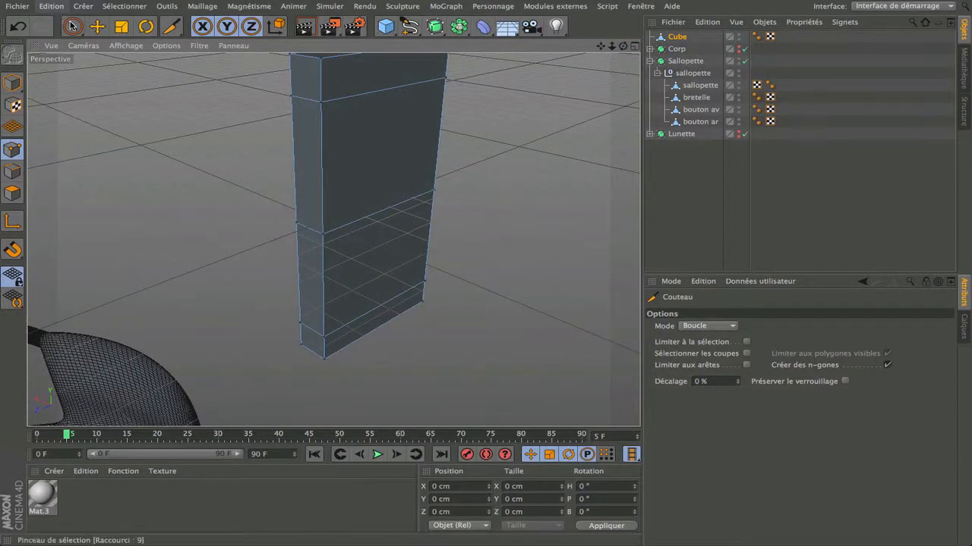
{"action": "left_click", "coordinate": [72, 26]}
{"action": "left_click", "coordinate": [13, 194]}
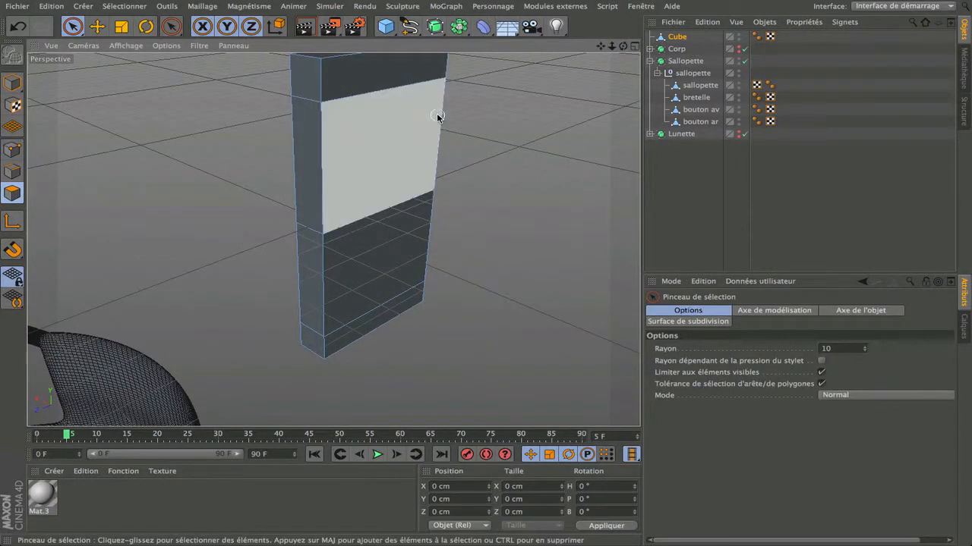
{"action": "left_click", "coordinate": [365, 81]}
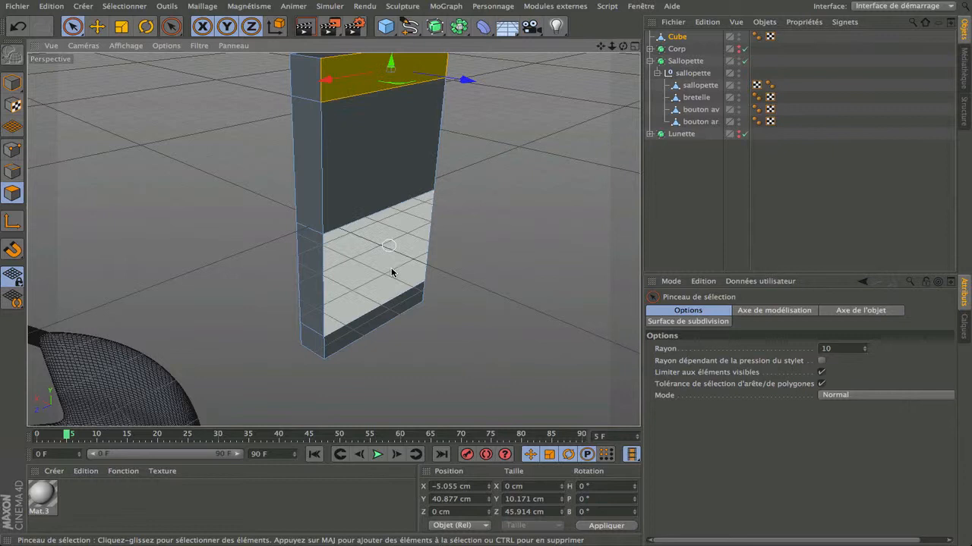
{"action": "left_click", "coordinate": [374, 320], "text": "shift"}
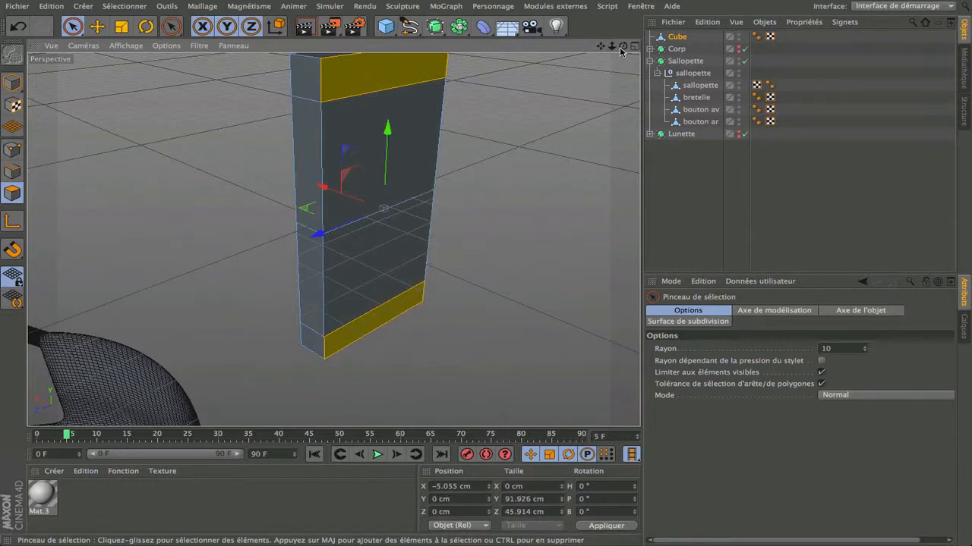
{"action": "left_click_drag", "start_coordinate": [622, 46], "coordinate": [315, 211]}
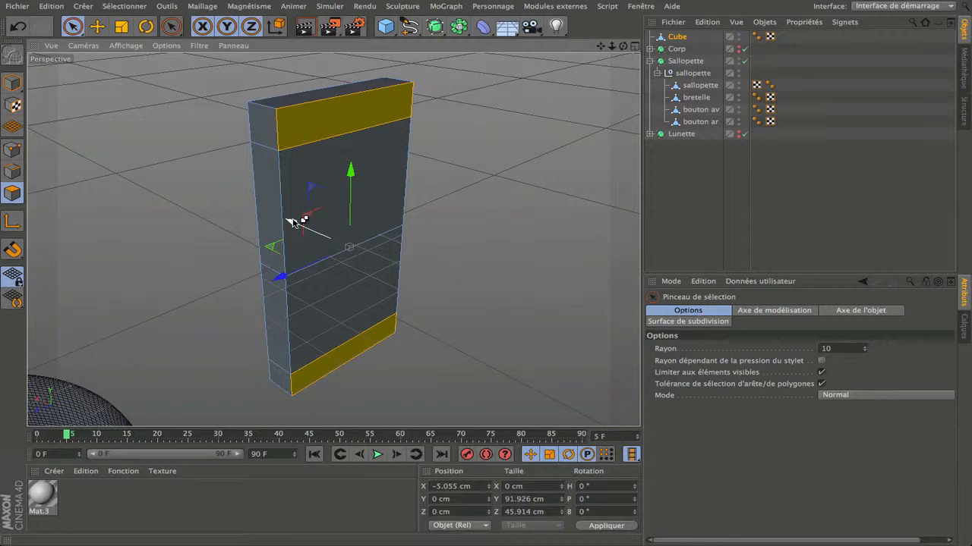
{"action": "left_click_drag", "start_coordinate": [293, 221], "coordinate": [372, 254]}
{"action": "left_click_drag", "start_coordinate": [623, 46], "coordinate": [333, 239]}
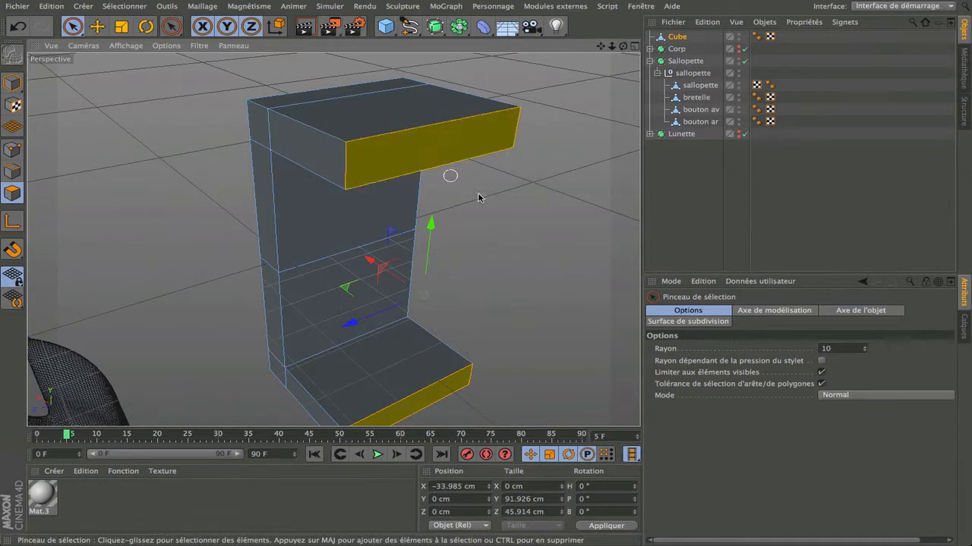
{"action": "left_click", "coordinate": [617, 203]}
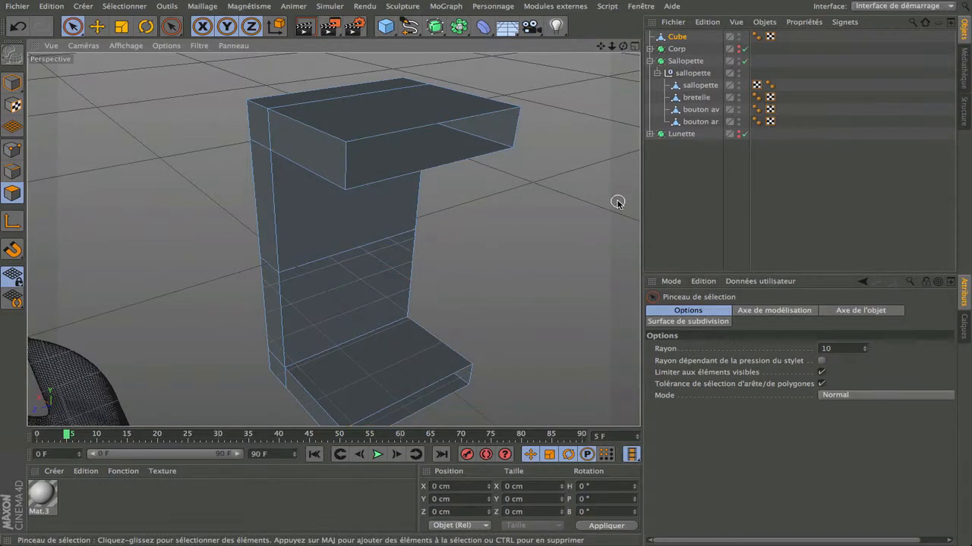
- Scale the whole bracket uniformly down to about 7 × 17 × 8 cm in object mode
{"action": "mouse_move", "coordinate": [622, 45]}
{"action": "left_mouse_down"}
{"action": "mouse_move", "coordinate": [333, 239]}
{"action": "mouse_move", "coordinate": [622, 47]}
{"action": "mouse_move", "coordinate": [336, 224]}
{"action": "mouse_move", "coordinate": [336, 115]}
{"action": "left_mouse_up"}
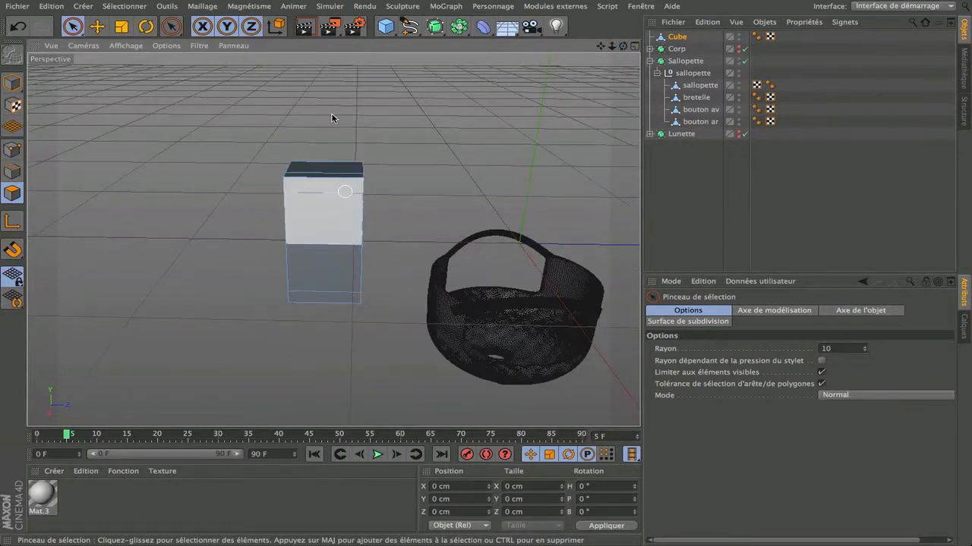
{"action": "left_click", "coordinate": [13, 81]}
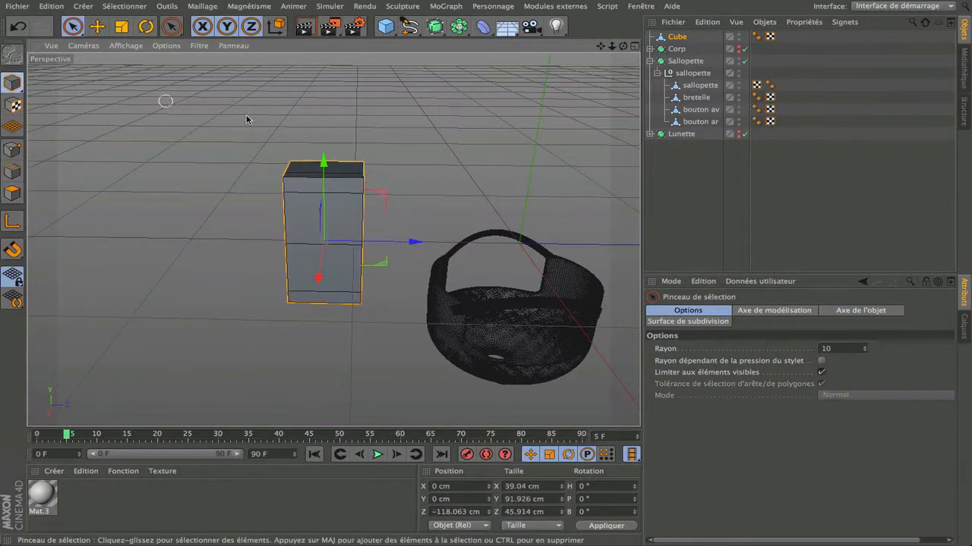
{"action": "left_click", "coordinate": [121, 26]}
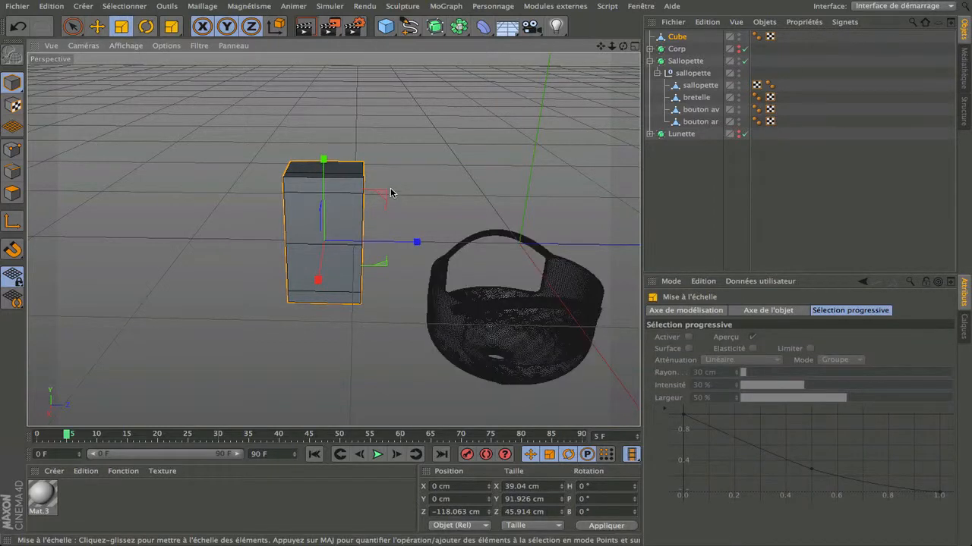
{"action": "left_click_drag", "start_coordinate": [532, 87], "coordinate": [244, 318]}
- Move the bracket beside the overalls, to about X 102 cm, Y -30 cm and Z 41 cm
{"action": "key", "text": "e"}
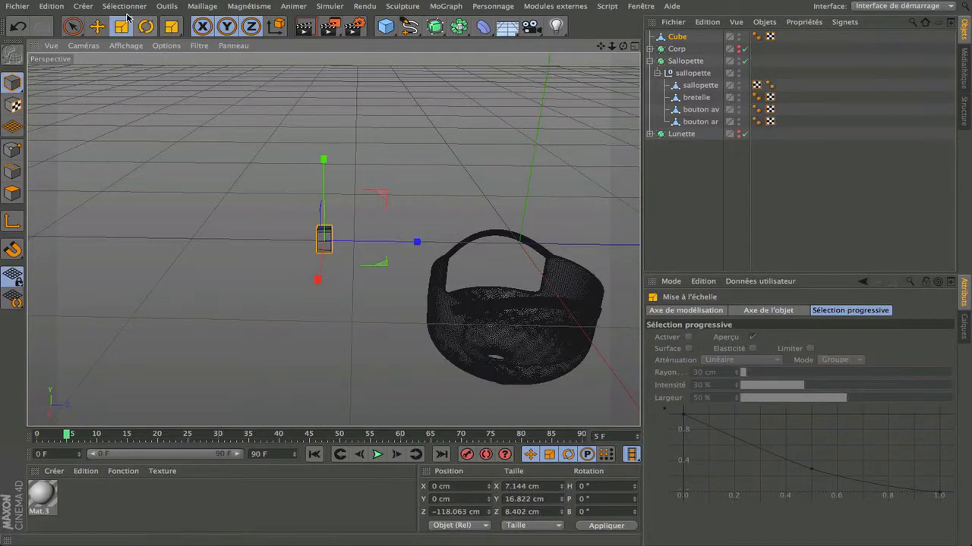
{"action": "left_click_drag", "start_coordinate": [624, 47], "coordinate": [606, 57]}
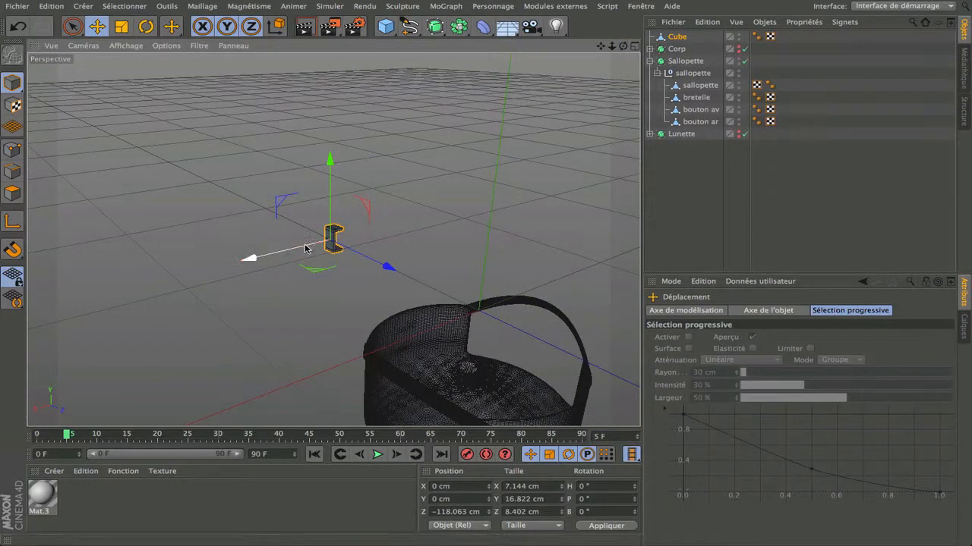
{"action": "left_click_drag", "start_coordinate": [251, 258], "coordinate": [152, 305]}
{"action": "scroll", "coordinate": [288, 307], "scroll_direction": "down", "scroll_amount": 3}
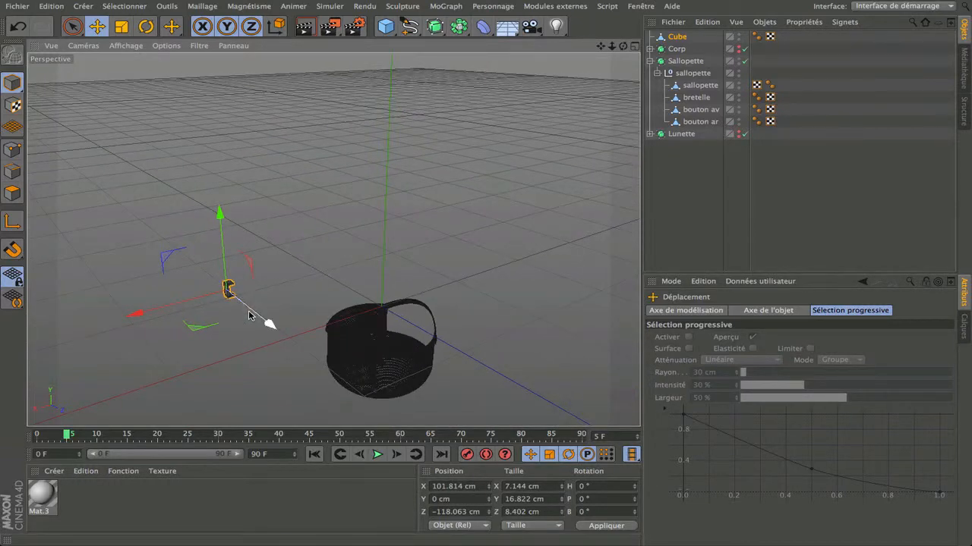
{"action": "left_click_drag", "start_coordinate": [248, 317], "coordinate": [335, 401]}
{"action": "left_click_drag", "start_coordinate": [314, 324], "coordinate": [315, 355]}
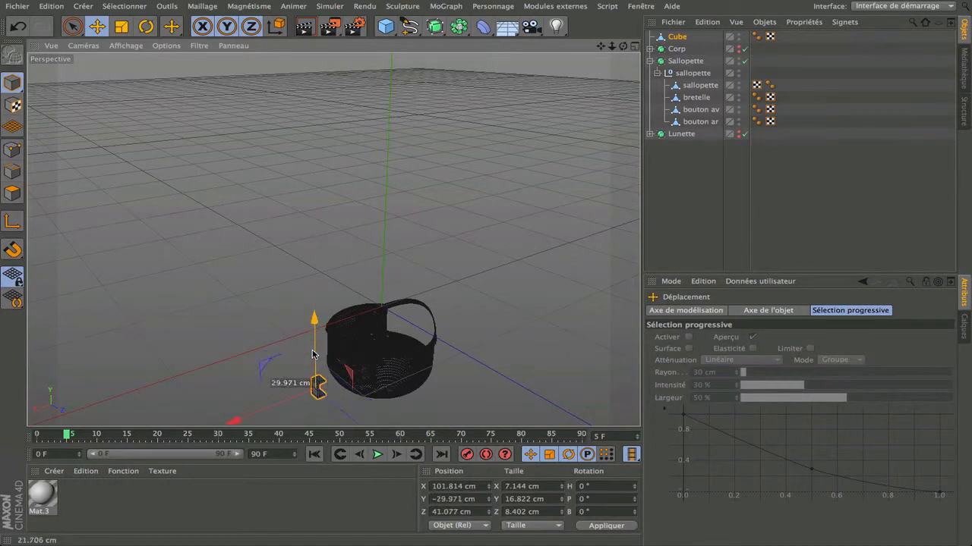
- Bring the bracket closer to the lower front of the overalls, at about X 66 cm, Y -59 cm and Z -3.5 cm
{"action": "scroll", "coordinate": [338, 421], "scroll_direction": "up", "scroll_amount": 3}
{"action": "scroll", "coordinate": [339, 421], "scroll_direction": "up", "scroll_amount": 5}
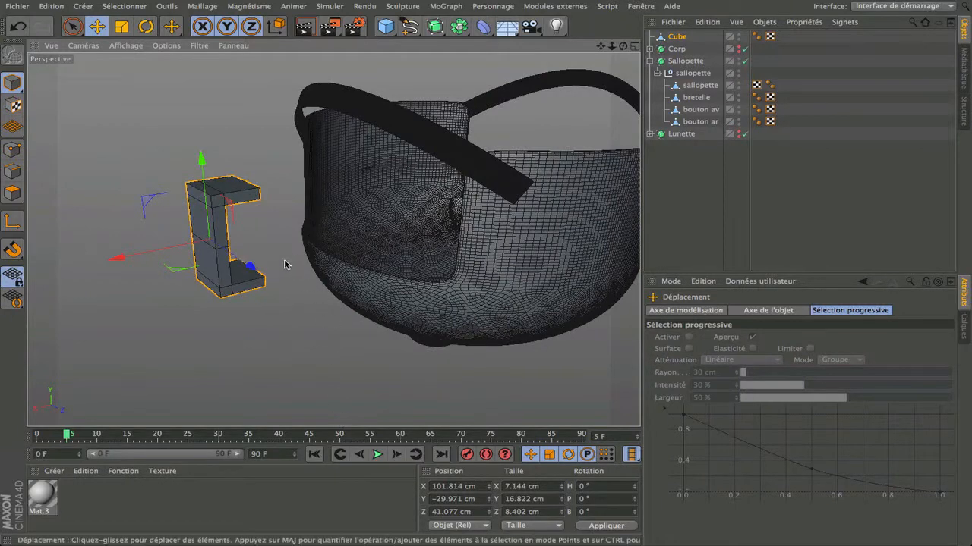
{"action": "left_click_drag", "start_coordinate": [193, 248], "coordinate": [353, 240]}
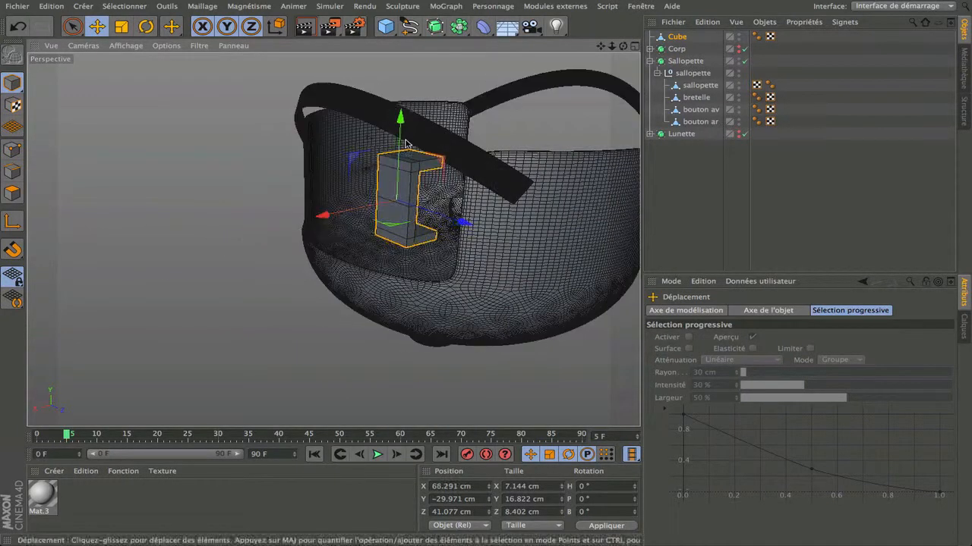
{"action": "left_click_drag", "start_coordinate": [386, 144], "coordinate": [384, 282]}
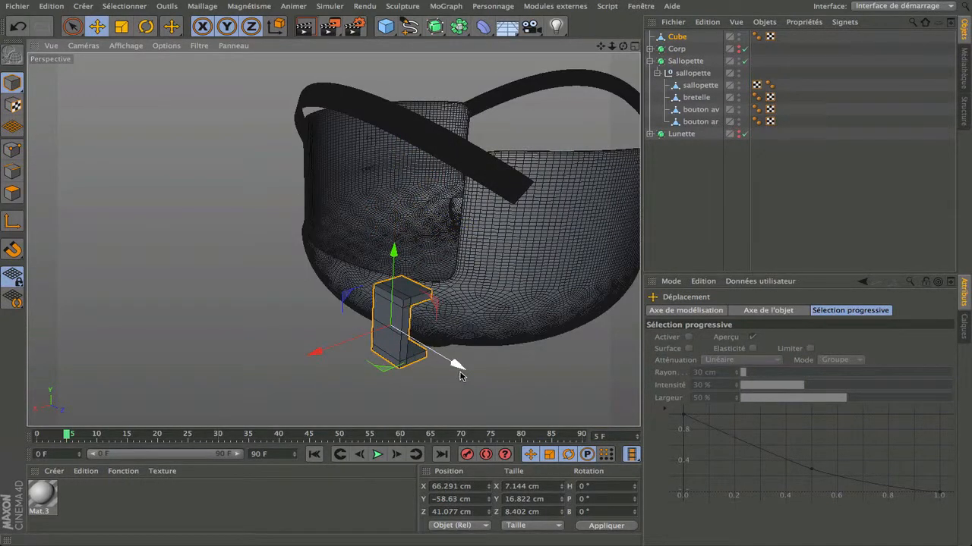
{"action": "left_click_drag", "start_coordinate": [460, 372], "coordinate": [338, 286]}
{"action": "scroll", "coordinate": [338, 285], "scroll_direction": "up", "scroll_amount": 8}
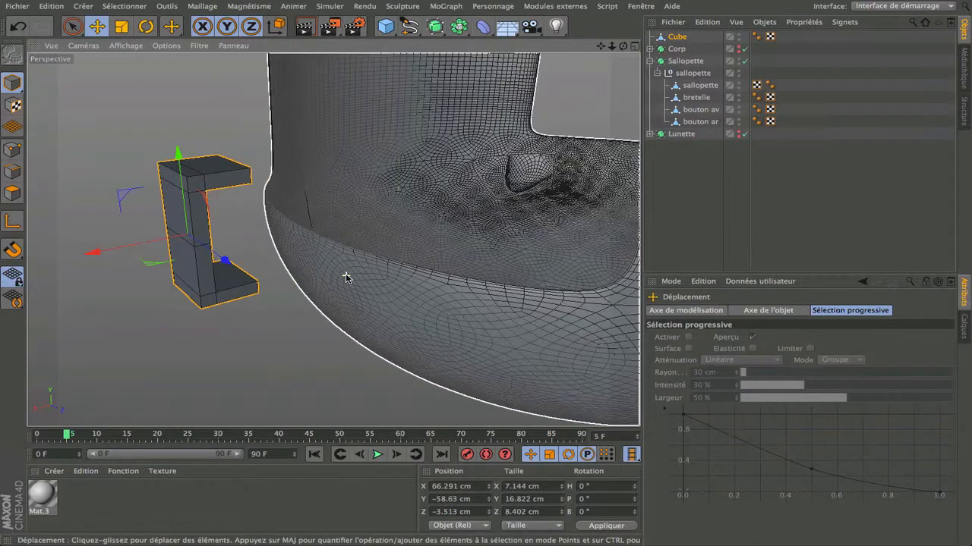
- Shift the bracket against the overalls and lower it, to about X 60 cm and Y -70.6 cm
{"action": "left_click_drag", "start_coordinate": [333, 239], "coordinate": [334, 240], "text": "alt"}
{"action": "left_click_drag", "start_coordinate": [492, 254], "coordinate": [451, 263]}
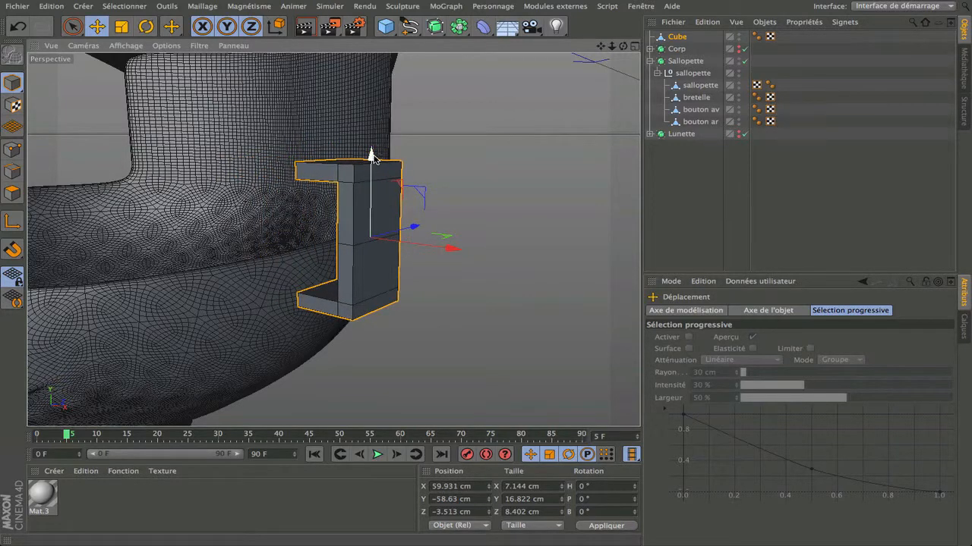
{"action": "left_click_drag", "start_coordinate": [370, 156], "coordinate": [371, 258]}
{"action": "scroll", "coordinate": [420, 202], "scroll_direction": "down", "scroll_amount": 5}
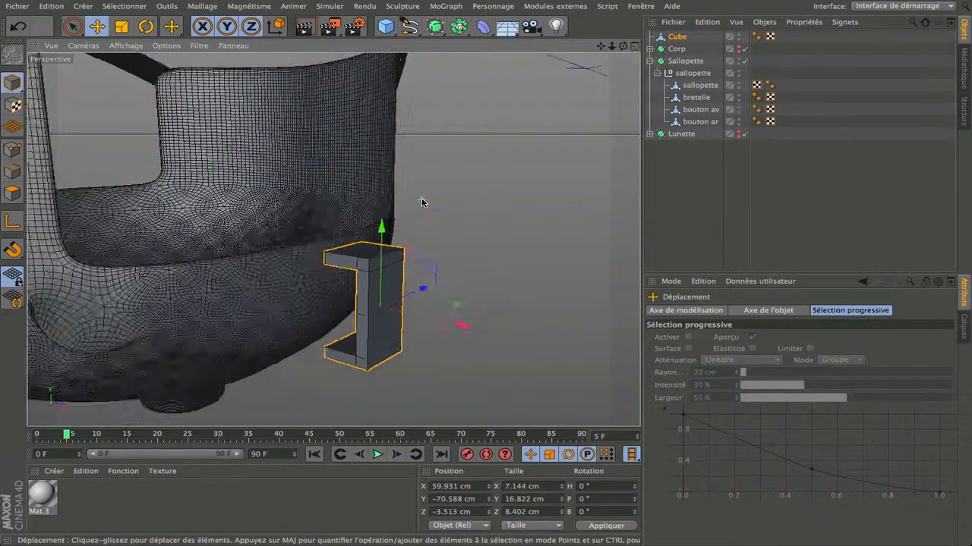
- Scale the bracket uniformly down to belt-loop size, about 2 × 5 × 2.4 cm
{"action": "left_click", "coordinate": [120, 25]}
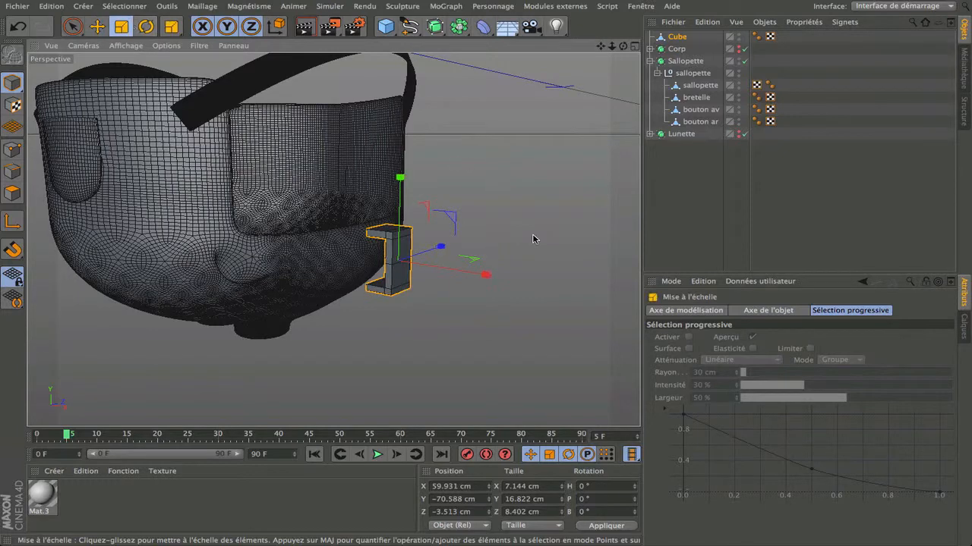
{"action": "left_click_drag", "start_coordinate": [577, 199], "coordinate": [368, 408]}
{"action": "scroll", "coordinate": [461, 254], "scroll_direction": "up", "scroll_amount": 6}
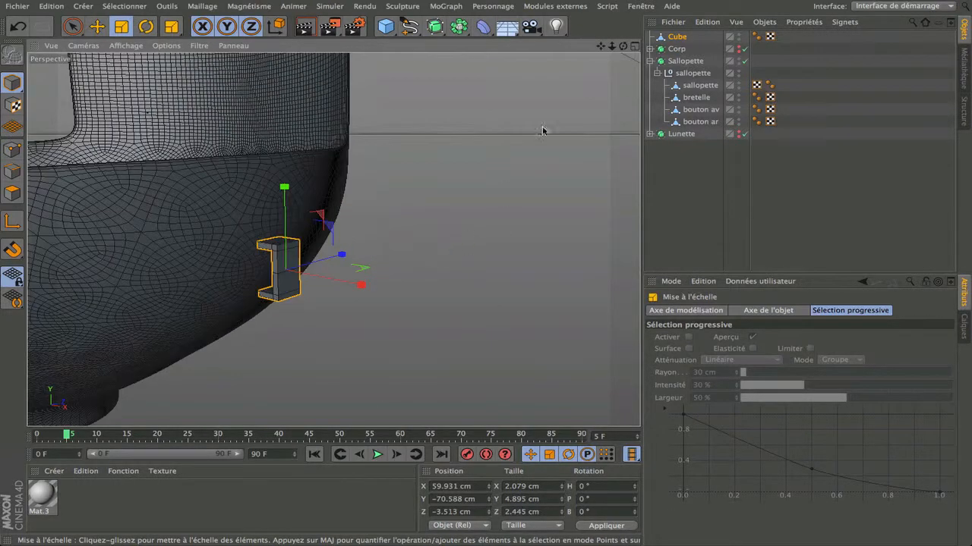
- Nudge the bracket sideways along Z to about -2 cm, nearer the centre of the overalls
{"action": "left_click_drag", "start_coordinate": [622, 46], "coordinate": [525, 53]}
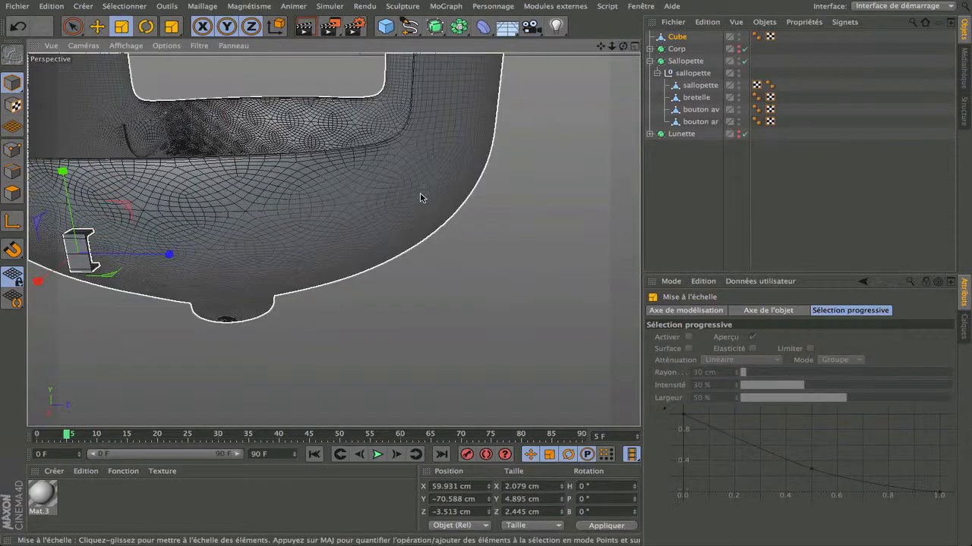
{"action": "scroll", "coordinate": [423, 186], "scroll_direction": "down", "scroll_amount": 5}
{"action": "left_click_drag", "start_coordinate": [600, 47], "coordinate": [669, 47]}
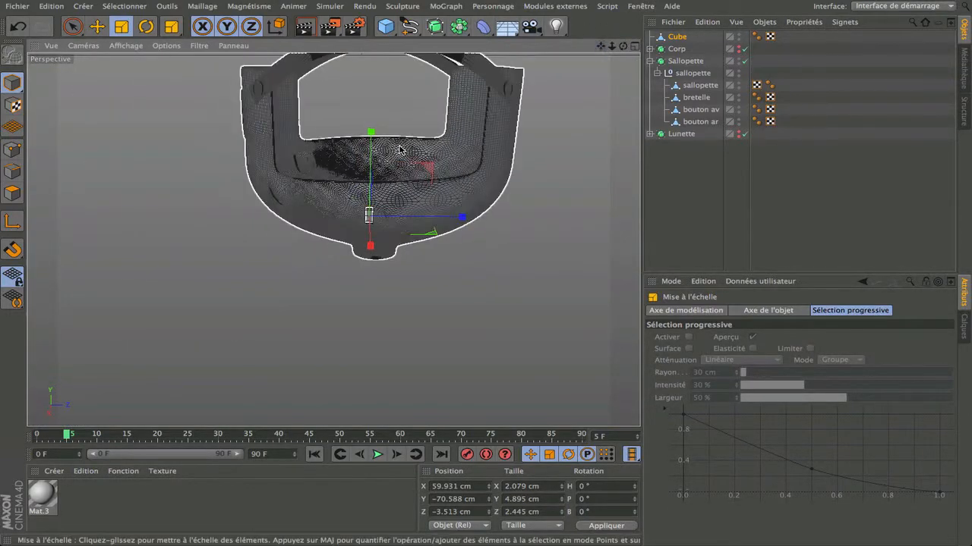
{"action": "scroll", "coordinate": [399, 149], "scroll_direction": "up", "scroll_amount": 5}
{"action": "left_click", "coordinate": [97, 27]}
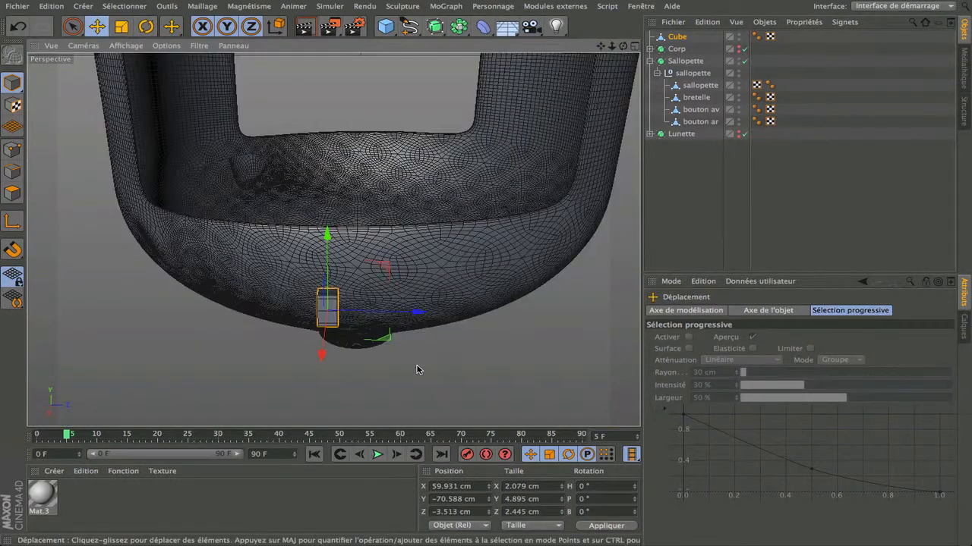
{"action": "mouse_move", "coordinate": [418, 312]}
{"action": "left_mouse_down"}
{"action": "mouse_move", "coordinate": [312, 304]}
{"action": "mouse_move", "coordinate": [467, 310]}
{"action": "mouse_move", "coordinate": [429, 306]}
{"action": "left_mouse_up"}
- Select the sallopette mesh, switch to point editing and examine its polygon layout around the small bracket
{"action": "left_click_drag", "start_coordinate": [332, 236], "coordinate": [333, 239], "text": "alt"}
{"action": "scroll", "coordinate": [357, 304], "scroll_direction": "up", "scroll_amount": 4}
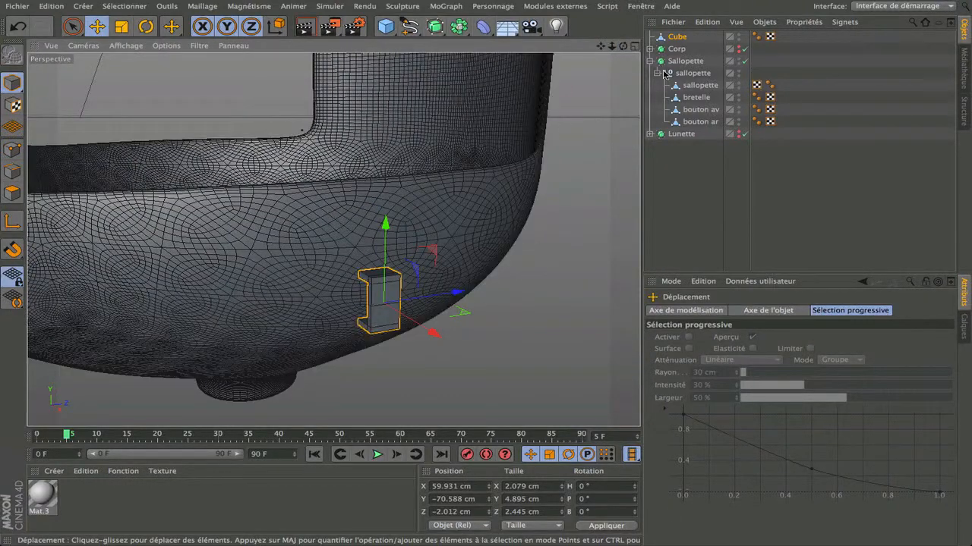
{"action": "left_click", "coordinate": [696, 86]}
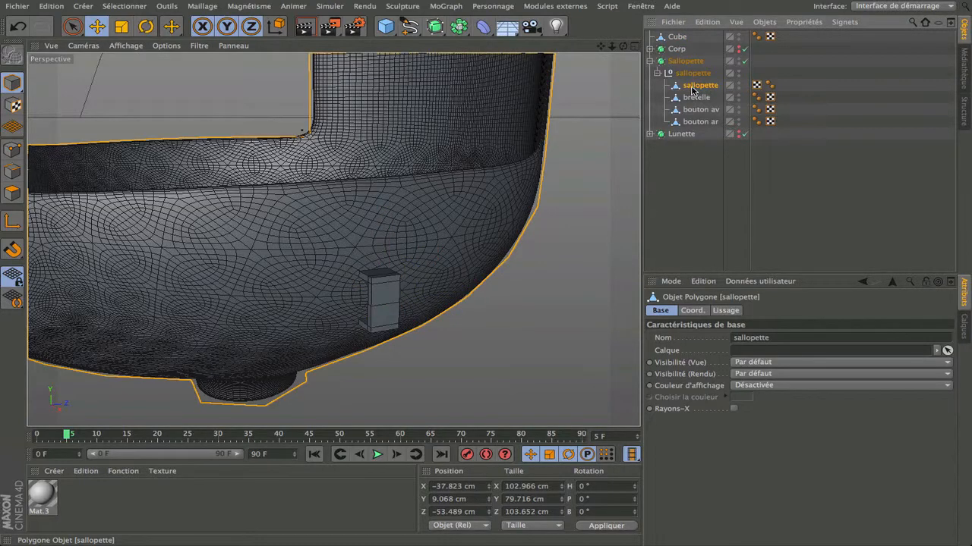
{"action": "left_click", "coordinate": [11, 150]}
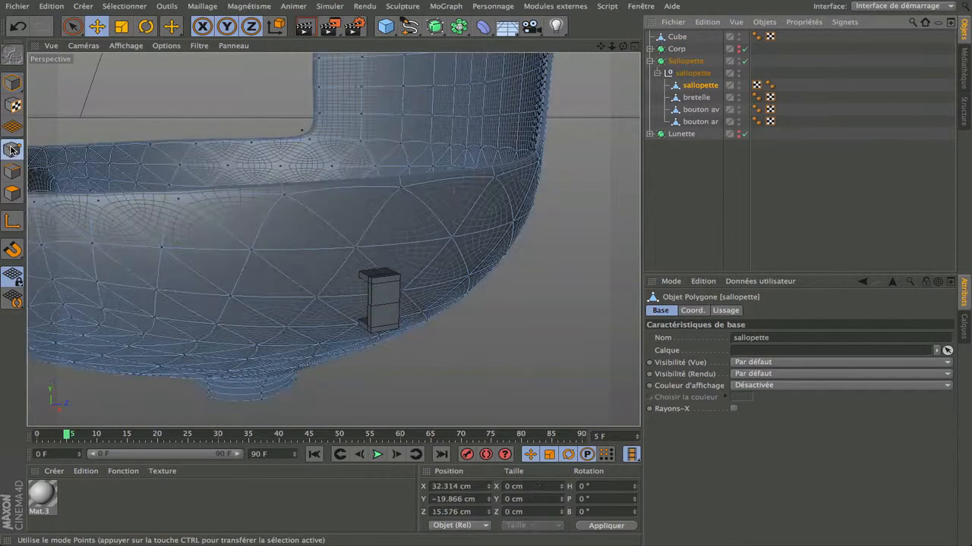
{"action": "scroll", "coordinate": [235, 264], "scroll_direction": "down", "scroll_amount": 3}
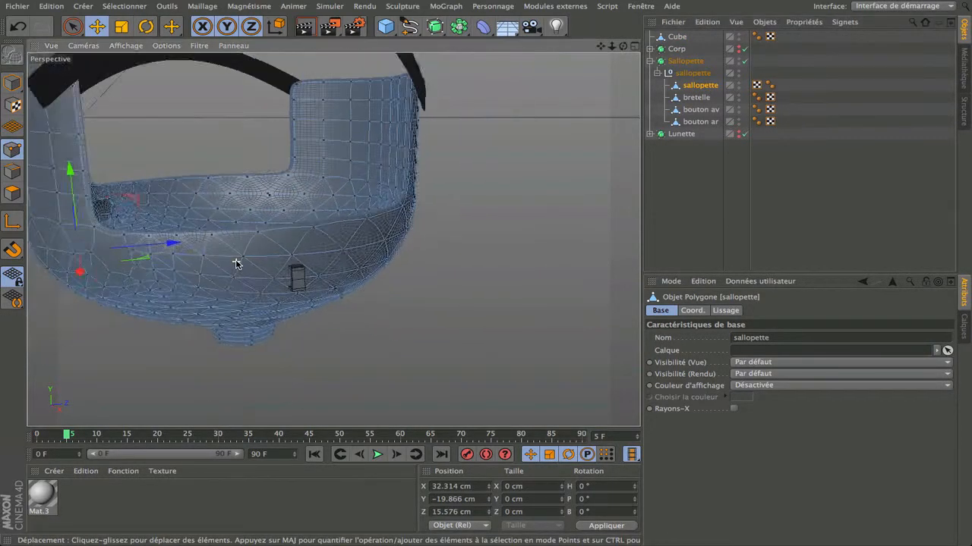
{"action": "scroll", "coordinate": [235, 264], "scroll_direction": "up", "scroll_amount": 2}
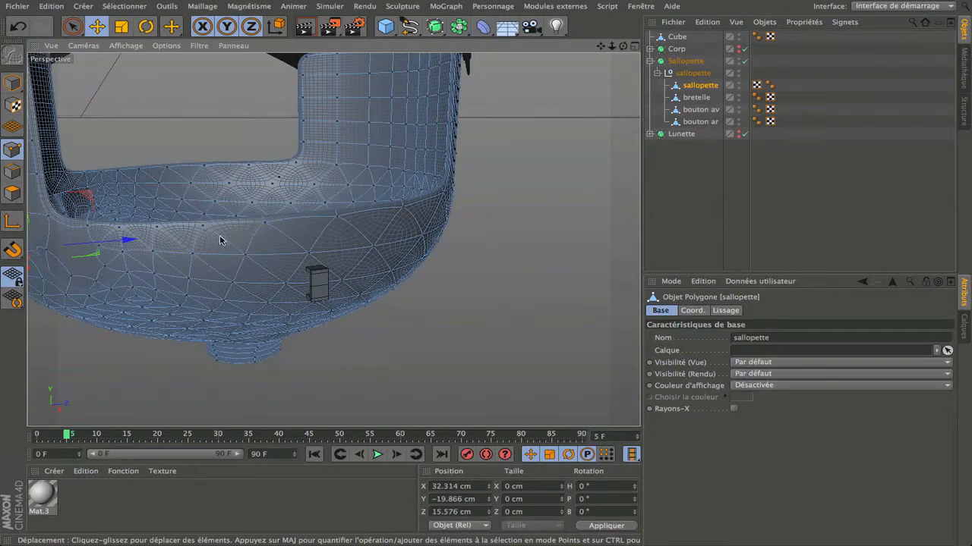
{"action": "scroll", "coordinate": [221, 232], "scroll_direction": "up", "scroll_amount": 4}
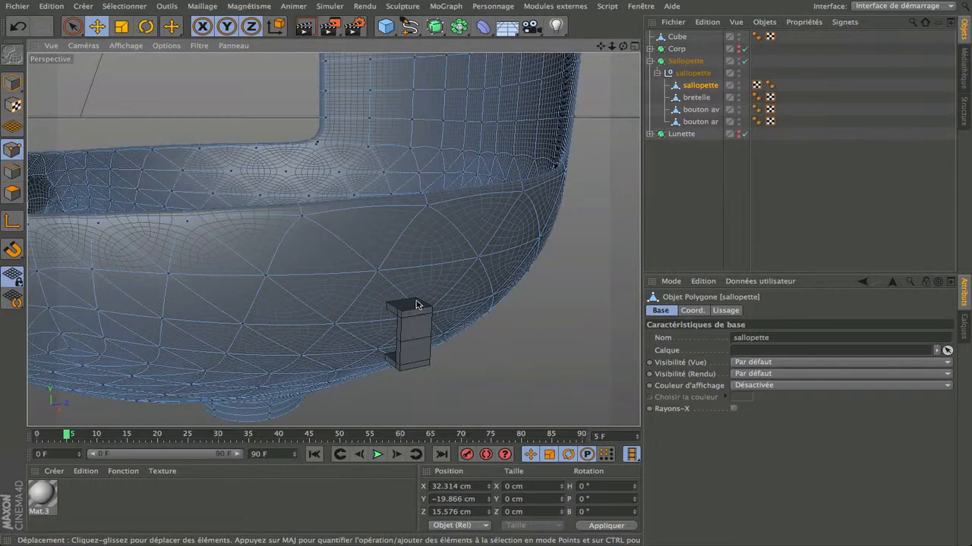
- Examine the sallopette mesh's polygons along the front waist edge, directly above the small bracket
{"action": "scroll", "coordinate": [176, 242], "scroll_direction": "down", "scroll_amount": 5}
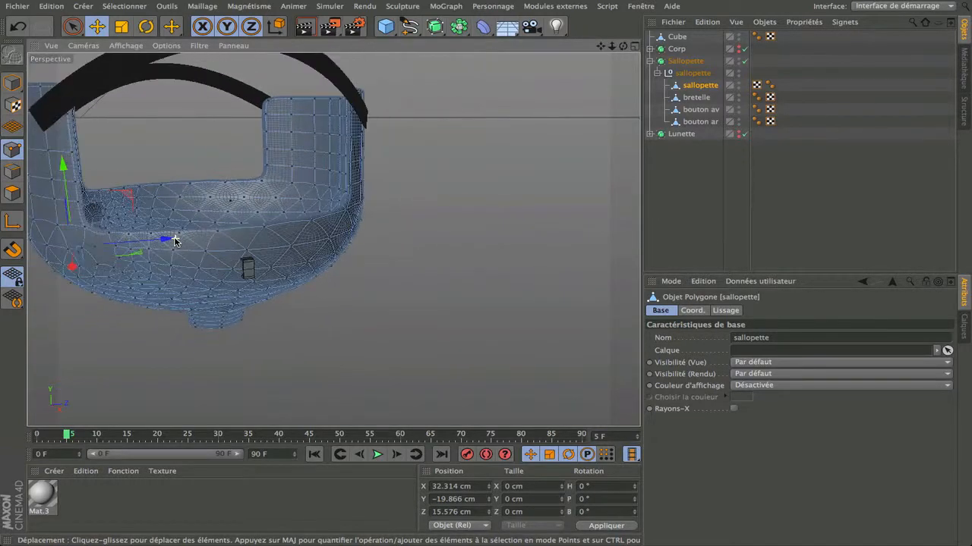
{"action": "scroll", "coordinate": [116, 256], "scroll_direction": "up", "scroll_amount": 4}
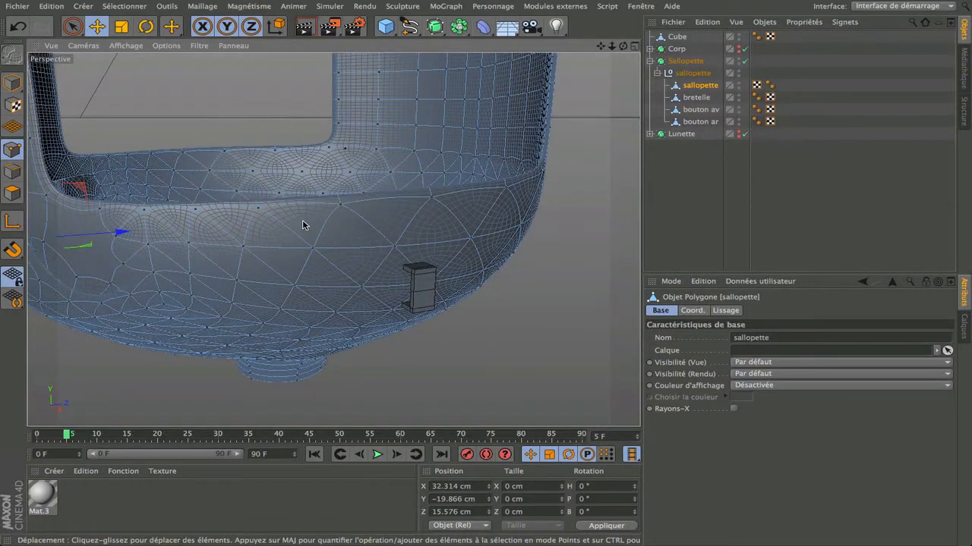
{"action": "scroll", "coordinate": [302, 225], "scroll_direction": "up", "scroll_amount": 3}
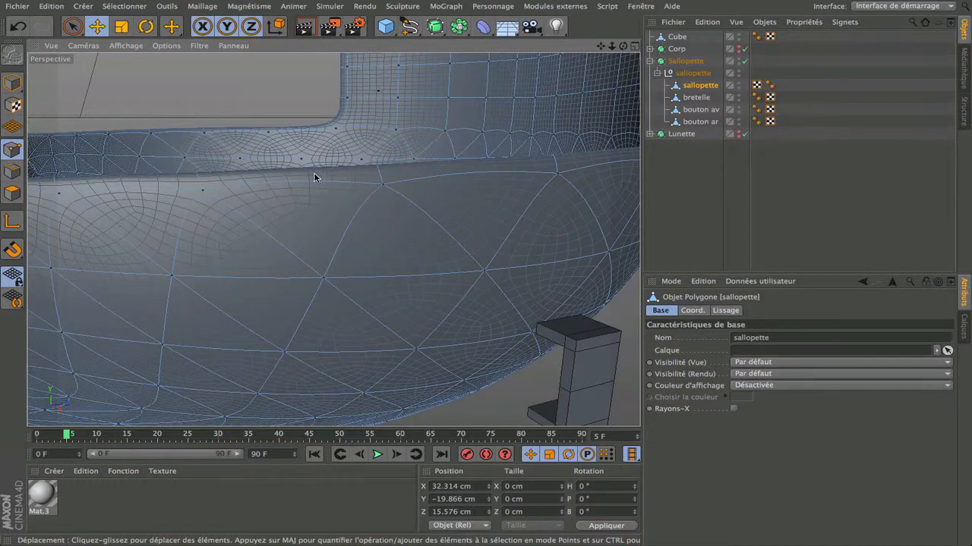
{"action": "scroll", "coordinate": [436, 204], "scroll_direction": "down", "scroll_amount": 4}
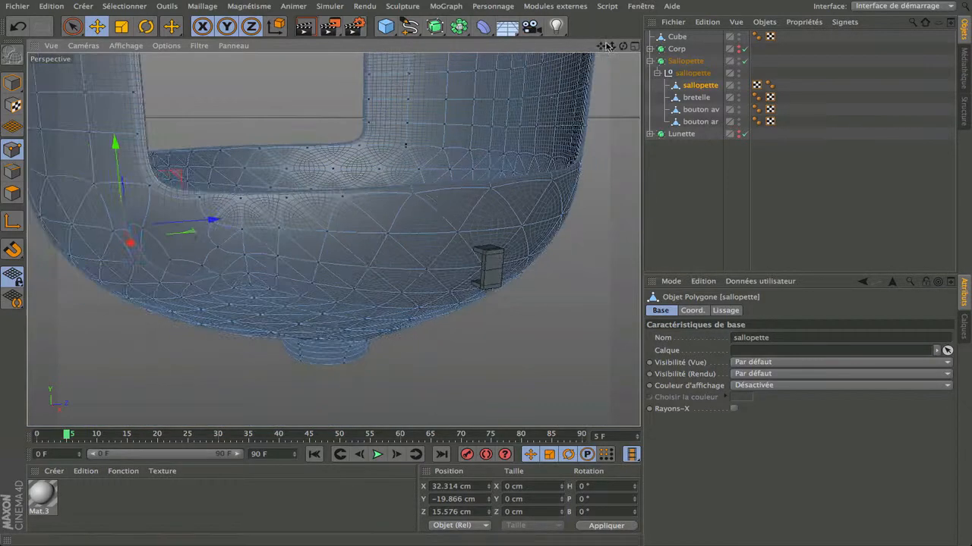
{"action": "left_click_drag", "start_coordinate": [623, 47], "coordinate": [333, 239]}
{"action": "scroll", "coordinate": [457, 208], "scroll_direction": "up", "scroll_amount": 3}
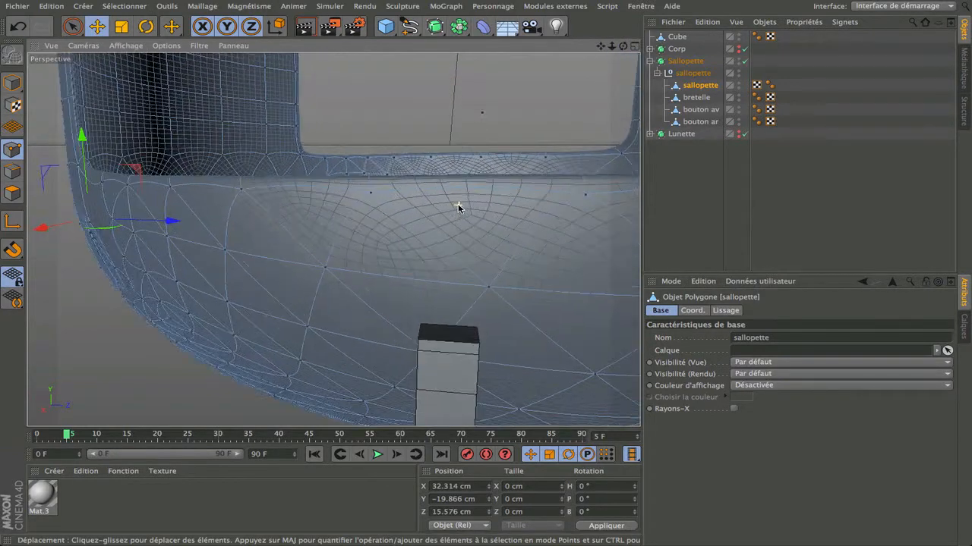
{"action": "scroll", "coordinate": [441, 243], "scroll_direction": "up", "scroll_amount": 3}
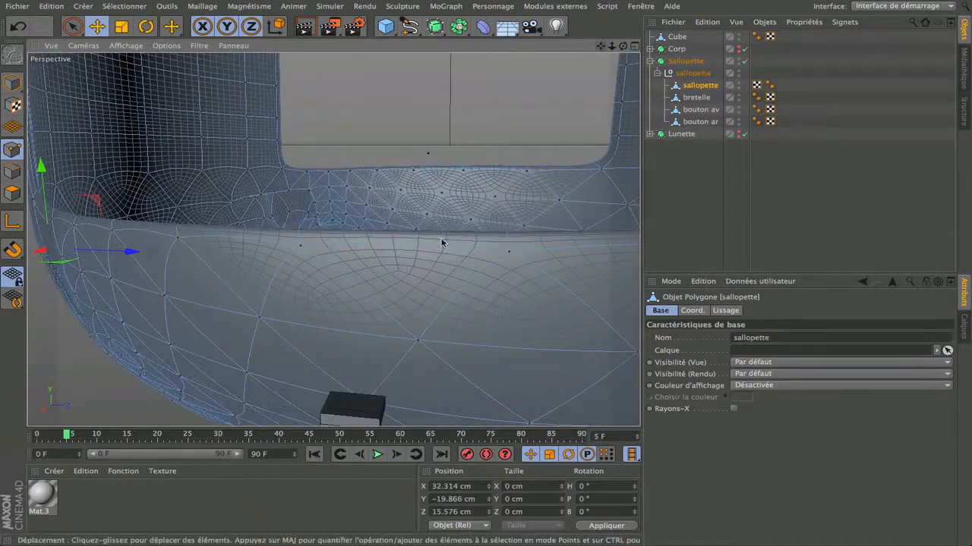
{"action": "left_click_drag", "start_coordinate": [622, 46], "coordinate": [400, 263]}
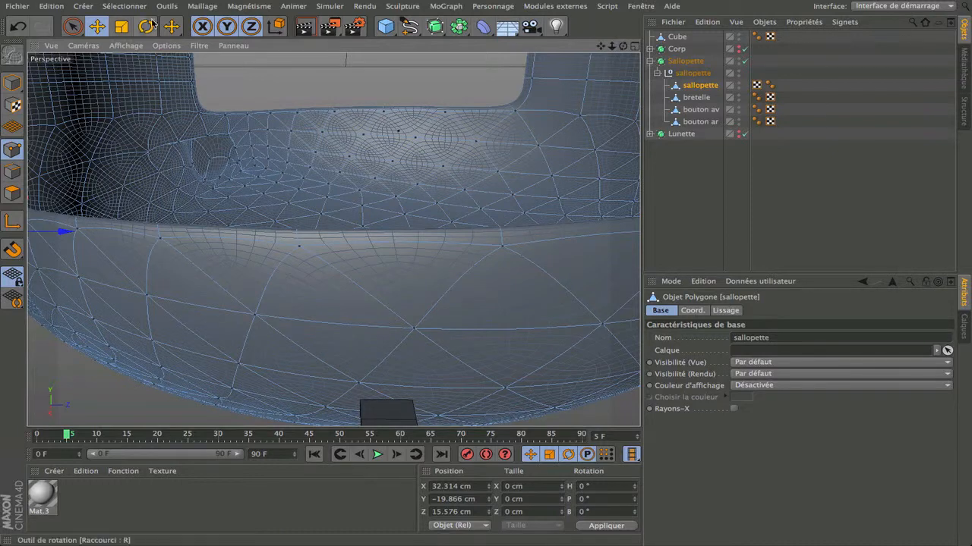
- With the Knife in Ligne mode, cut two vertical edges down from the front waist edge and join their lower ends into a squarish outline
{"action": "left_click_drag", "start_coordinate": [172, 26], "coordinate": [226, 108]}
{"action": "left_click", "coordinate": [732, 328]}
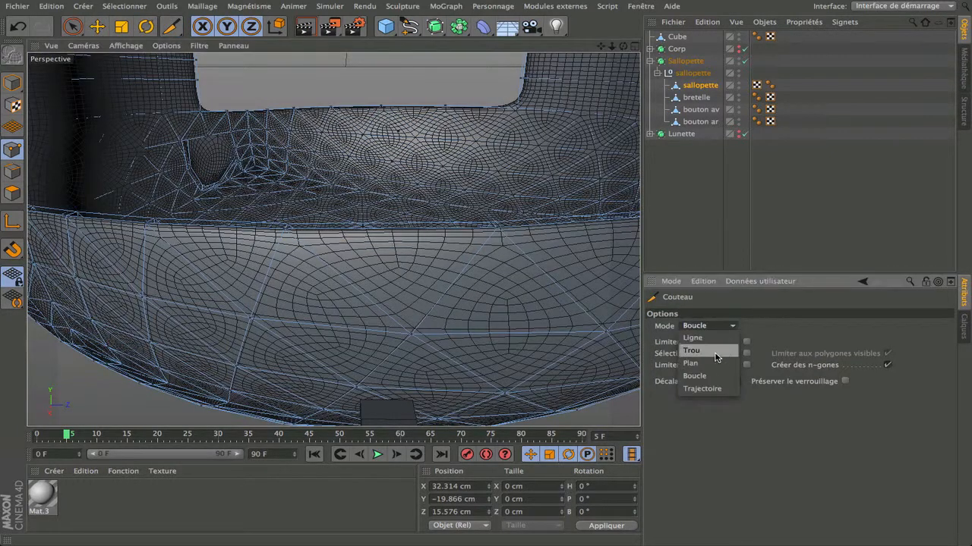
{"action": "left_click", "coordinate": [691, 336]}
{"action": "scroll", "coordinate": [351, 253], "scroll_direction": "up", "scroll_amount": 3}
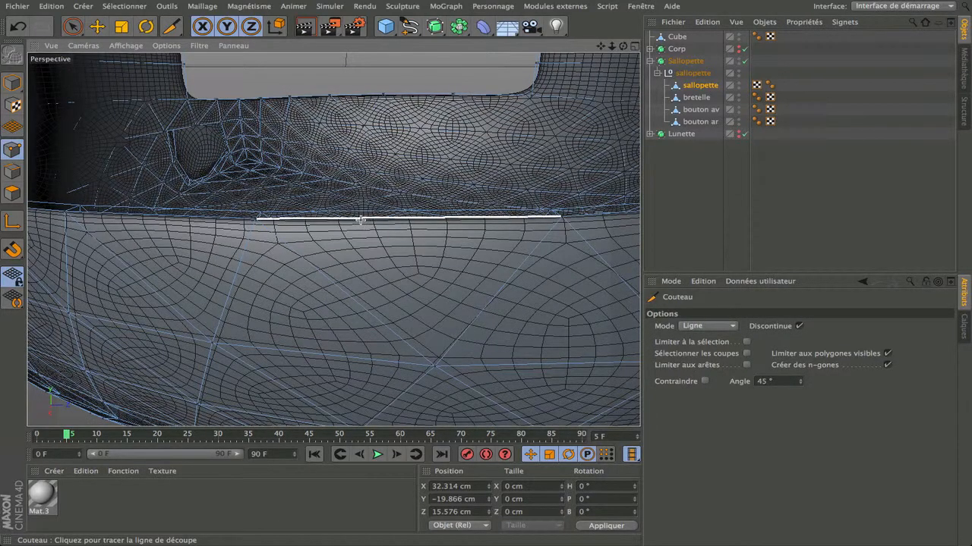
{"action": "left_click_drag", "start_coordinate": [360, 221], "coordinate": [364, 305]}
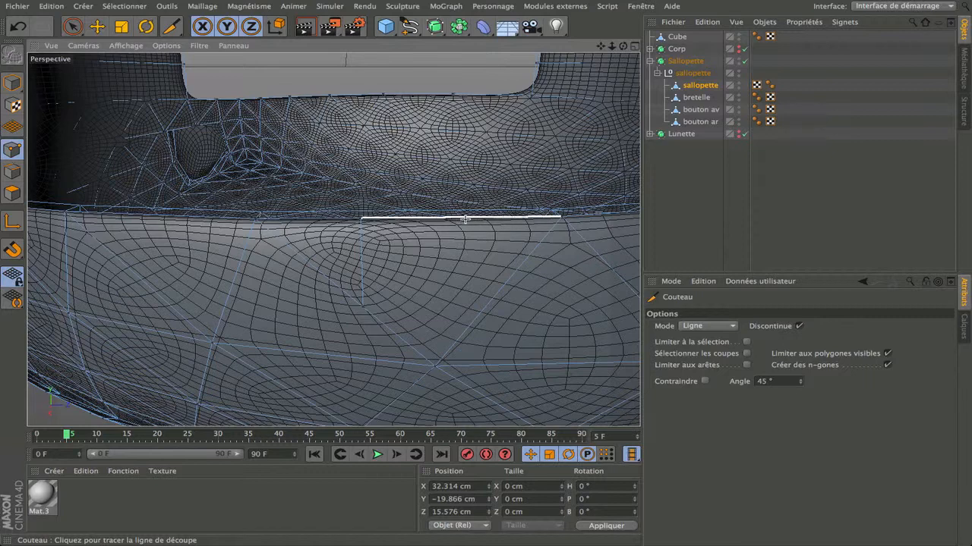
{"action": "left_click_drag", "start_coordinate": [464, 219], "coordinate": [498, 290]}
{"action": "left_click_drag", "start_coordinate": [480, 220], "coordinate": [477, 304]}
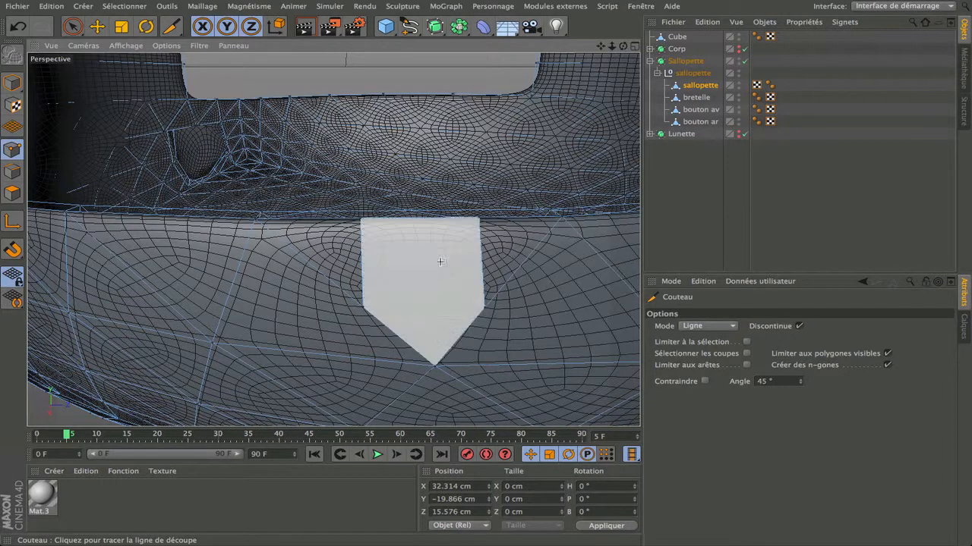
{"action": "left_click_drag", "start_coordinate": [363, 307], "coordinate": [482, 307]}
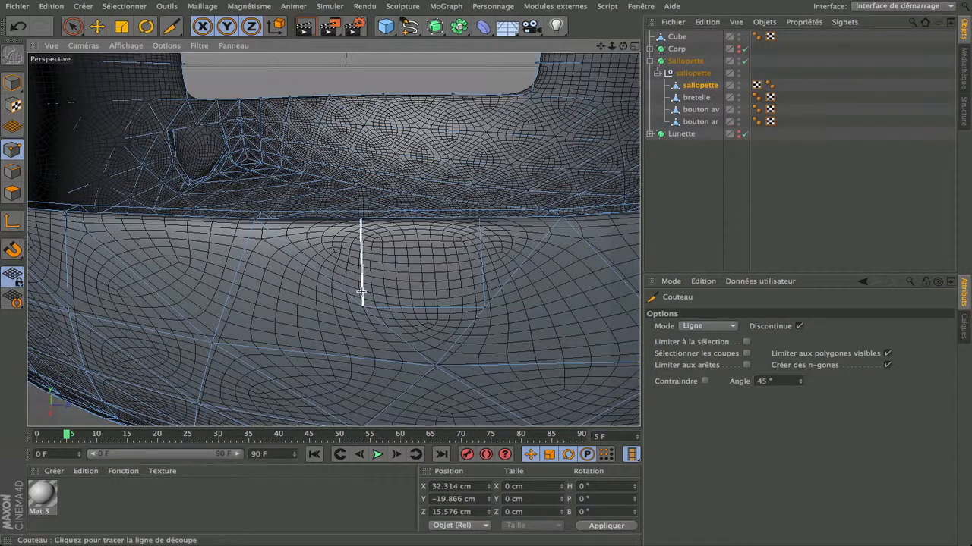
{"action": "left_click_drag", "start_coordinate": [362, 291], "coordinate": [477, 294]}
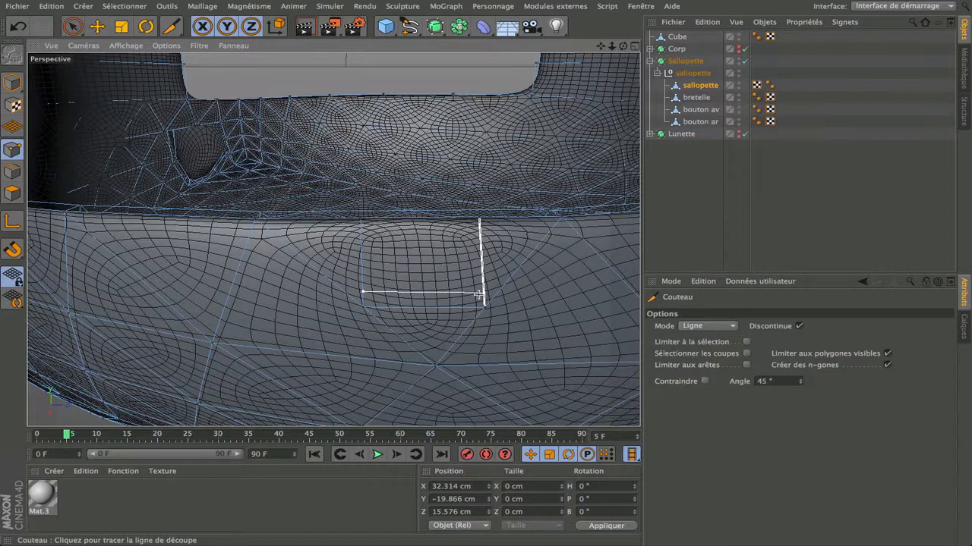
{"action": "left_click_drag", "start_coordinate": [480, 295], "coordinate": [481, 295]}
{"action": "key", "text": "ctrl+z"}
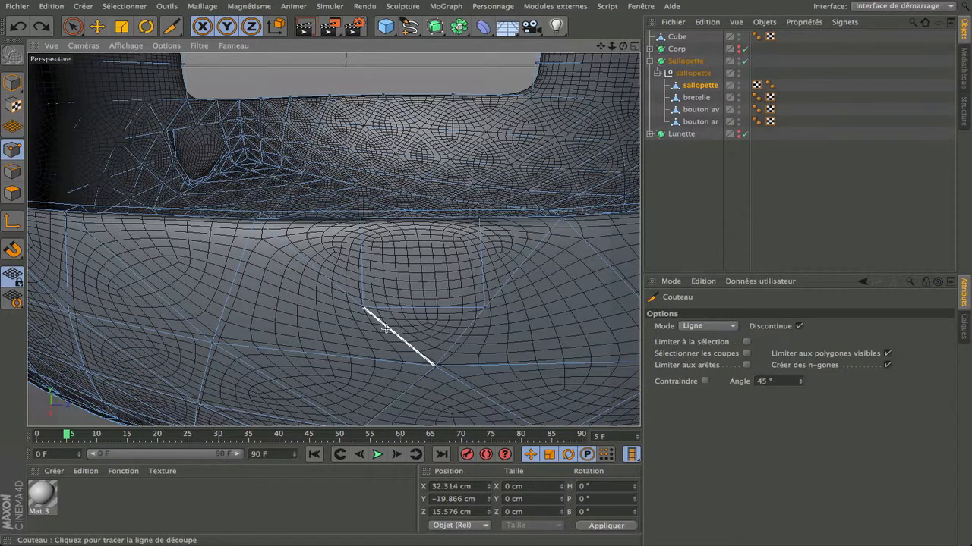
- Cut horizontal supporting edges just below the squarish outline's lower edge and just beneath its upper edge
{"action": "left_click_drag", "start_coordinate": [380, 321], "coordinate": [469, 324]}
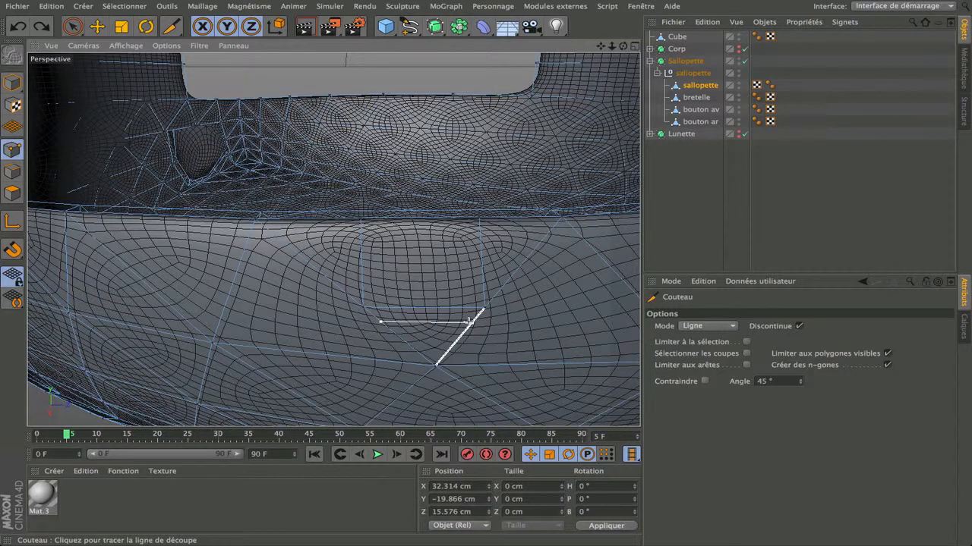
{"action": "left_click_drag", "start_coordinate": [468, 324], "coordinate": [466, 321]}
{"action": "mouse_move", "coordinate": [363, 305]}
{"action": "left_mouse_down"}
{"action": "mouse_move", "coordinate": [361, 221]}
{"action": "mouse_move", "coordinate": [361, 233]}
{"action": "left_mouse_up"}
{"action": "left_click_drag", "start_coordinate": [361, 234], "coordinate": [479, 233]}
{"action": "left_click_drag", "start_coordinate": [484, 306], "coordinate": [478, 233]}
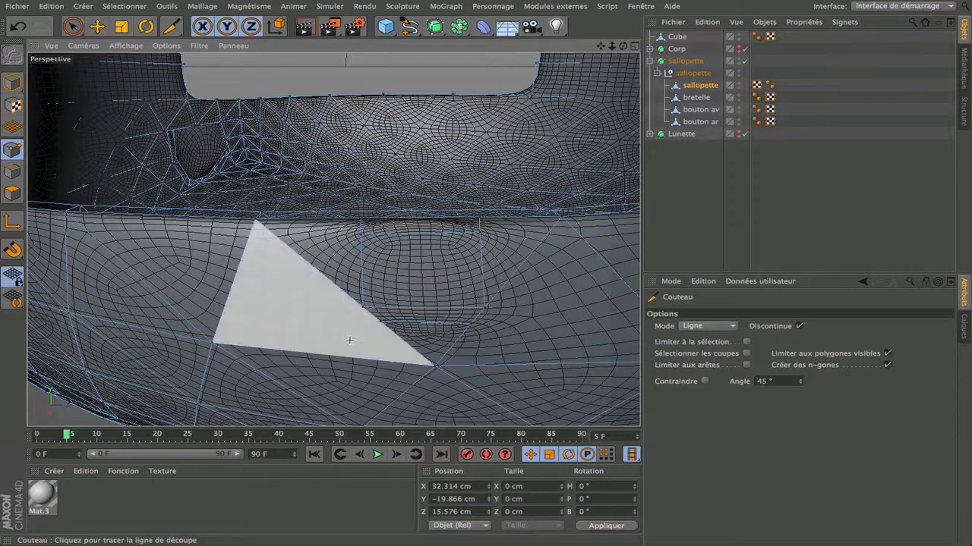
- Disable the Sallopette subdivision surface and scale the two points below the rectangular recess along Z to about 4.94 cm wide
{"action": "left_click", "coordinate": [72, 26]}
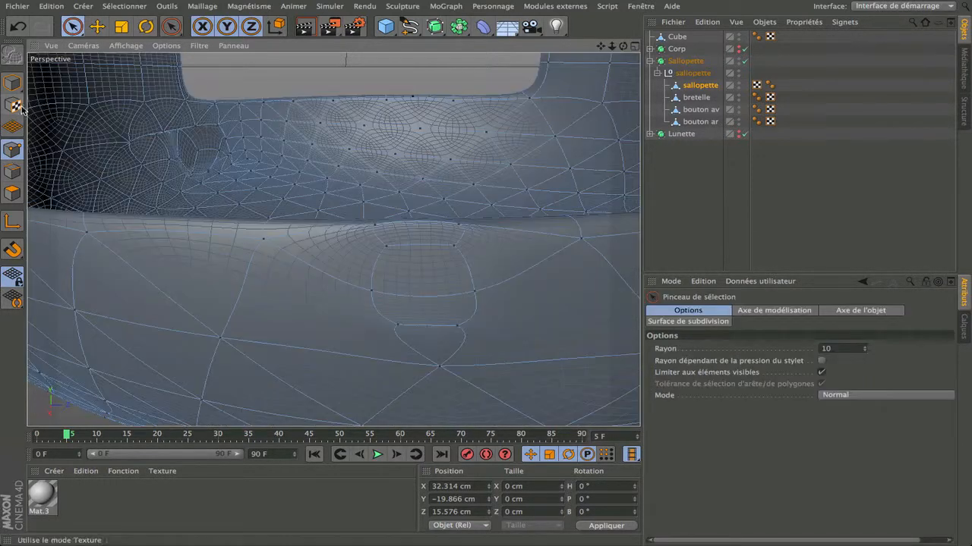
{"action": "left_click", "coordinate": [744, 61]}
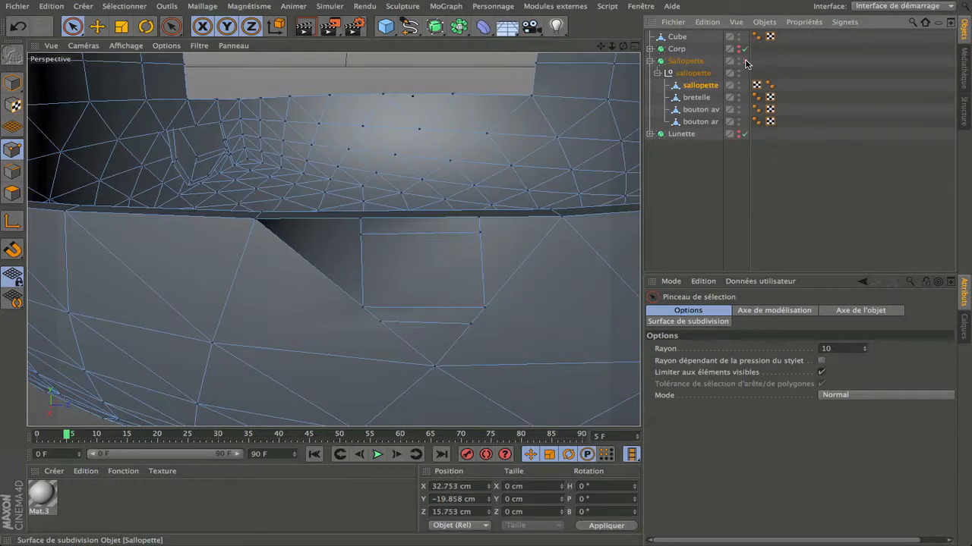
{"action": "left_click", "coordinate": [385, 323]}
{"action": "left_click", "coordinate": [488, 328]}
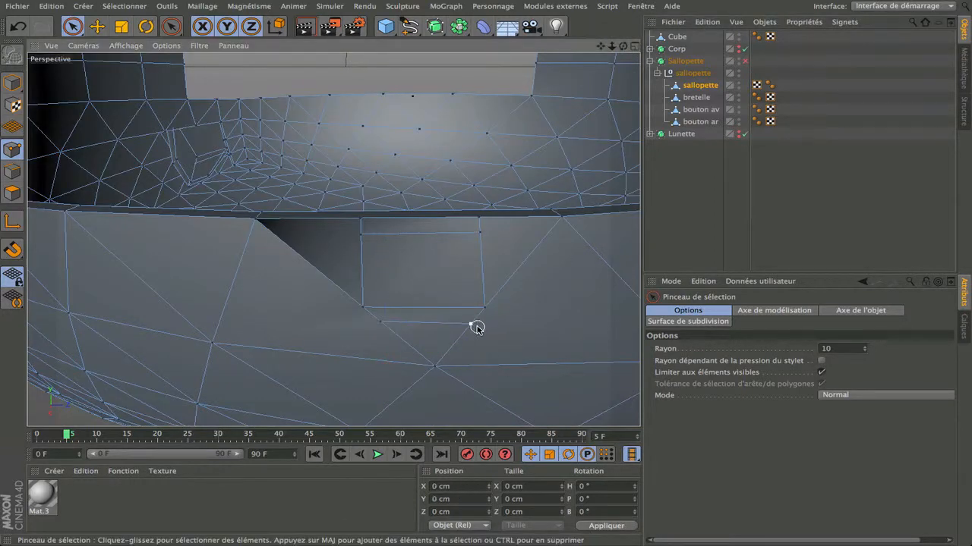
{"action": "left_click", "coordinate": [472, 326]}
{"action": "left_click", "coordinate": [381, 322], "text": "shift"}
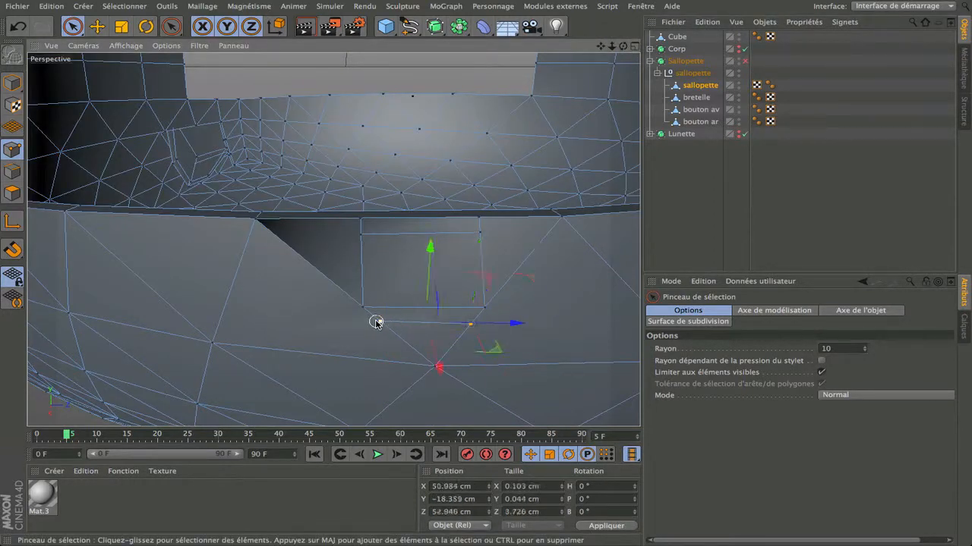
{"action": "key", "text": "t"}
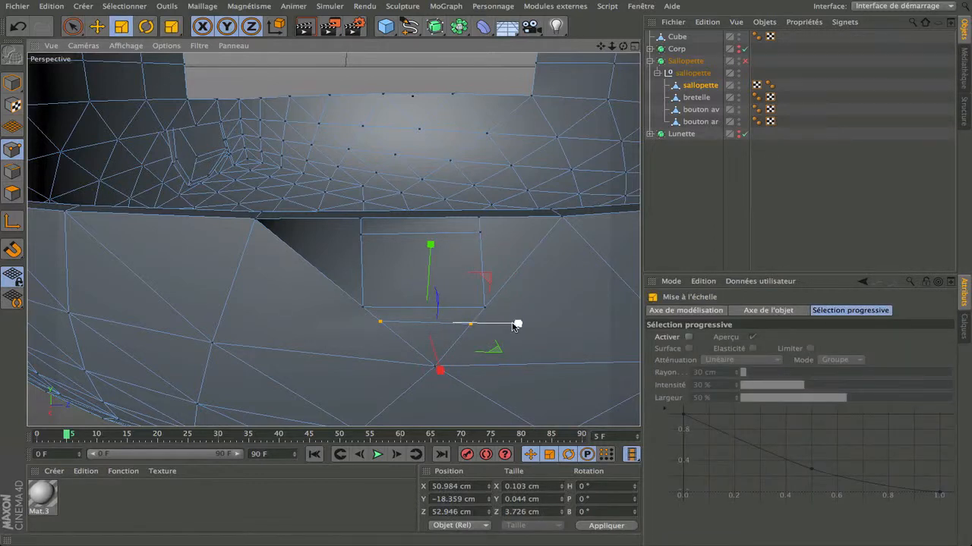
{"action": "left_click_drag", "start_coordinate": [519, 323], "coordinate": [540, 325]}
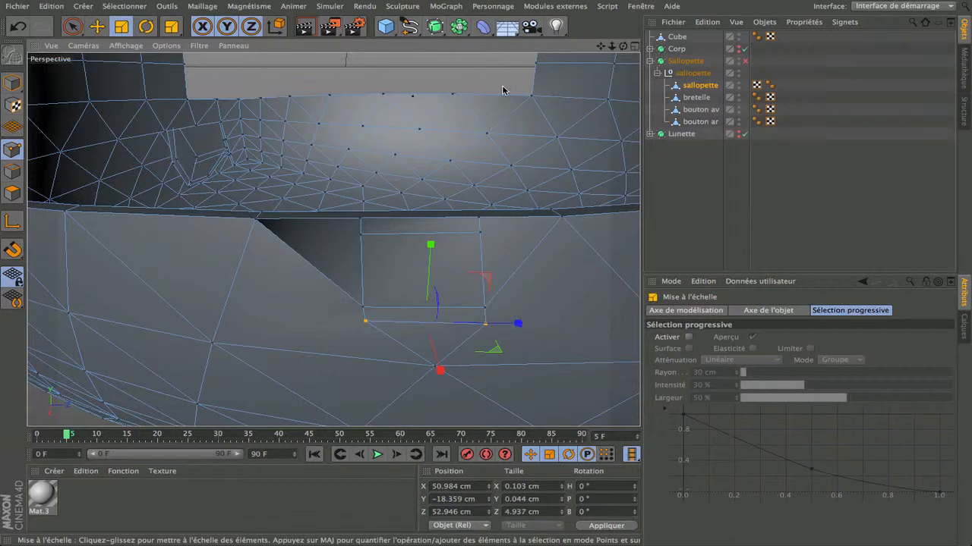
- Delete the two narrow polygon strips at the upper and lower ends of the rectangular recess
{"action": "left_click", "coordinate": [76, 25]}
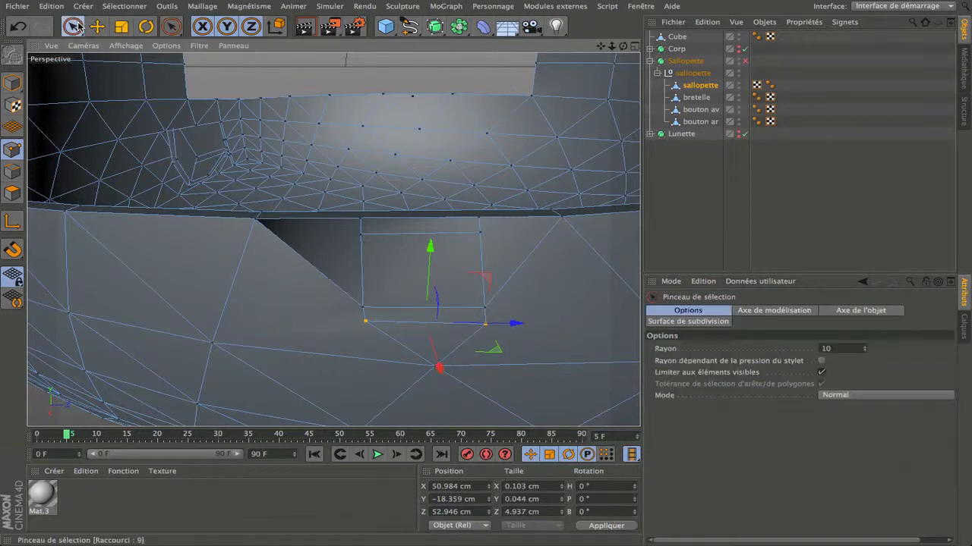
{"action": "left_click", "coordinate": [11, 194]}
{"action": "left_click", "coordinate": [401, 232]}
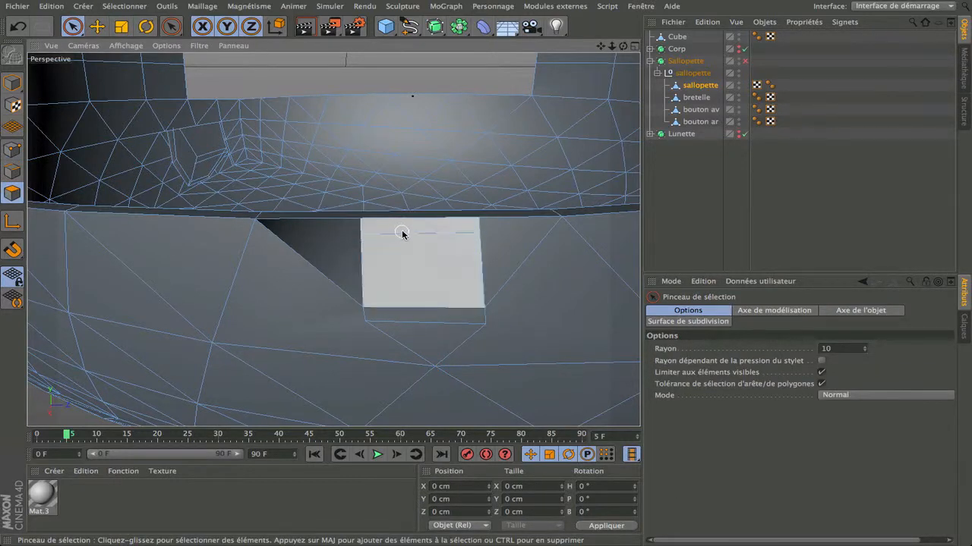
{"action": "left_click", "coordinate": [405, 230]}
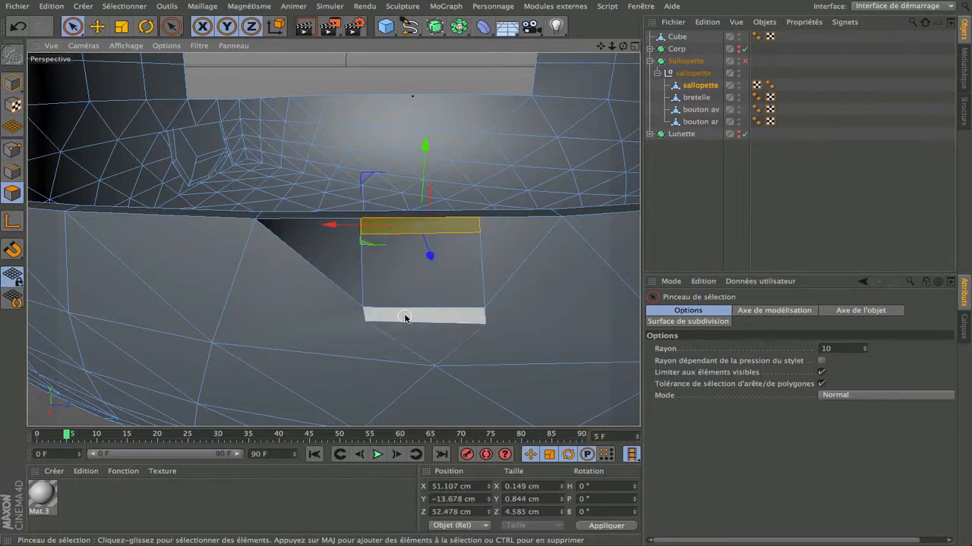
{"action": "left_click", "coordinate": [435, 318], "text": "shift"}
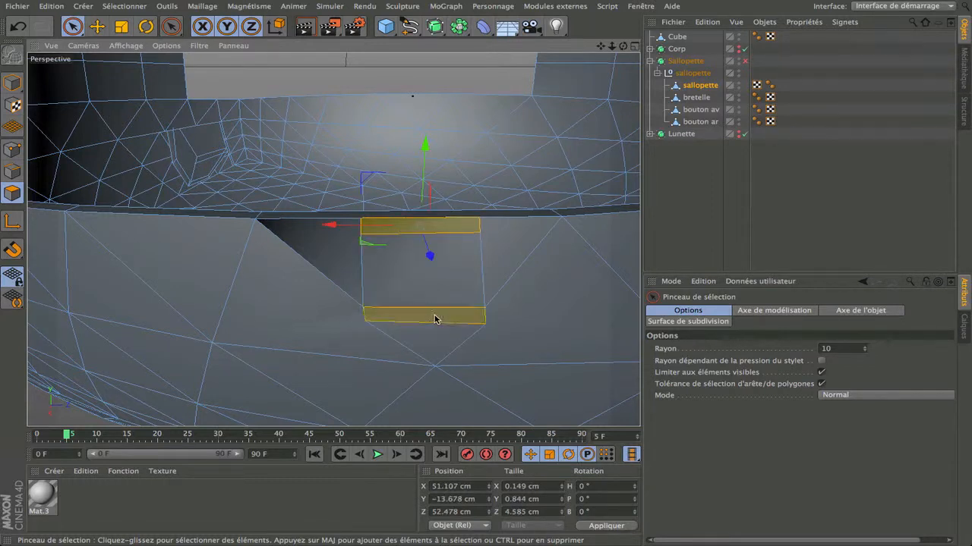
{"action": "key", "text": "Delete"}
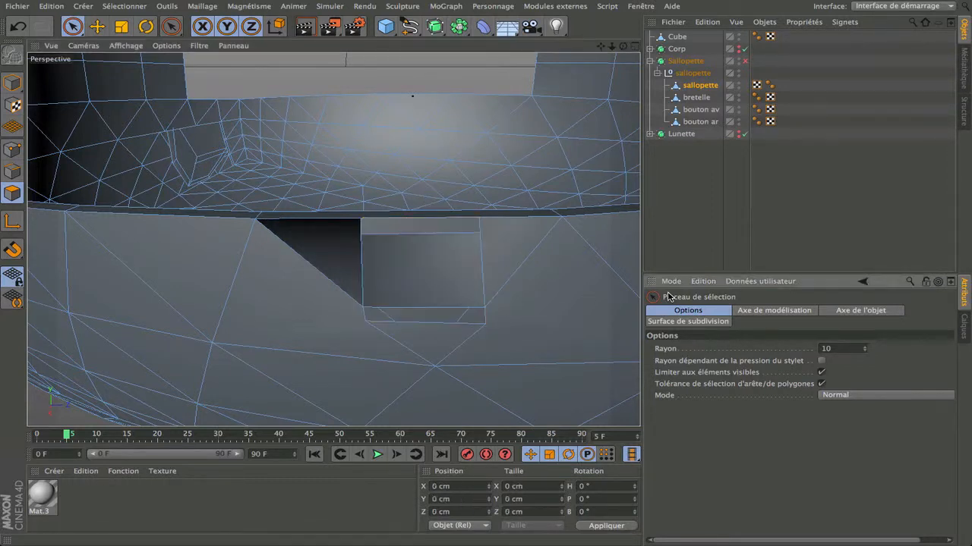
- Duplicate the C-shaped Cube object, keeping a single copy at the root of the object hierarchy
{"action": "scroll", "coordinate": [503, 310], "scroll_direction": "down", "scroll_amount": 4}
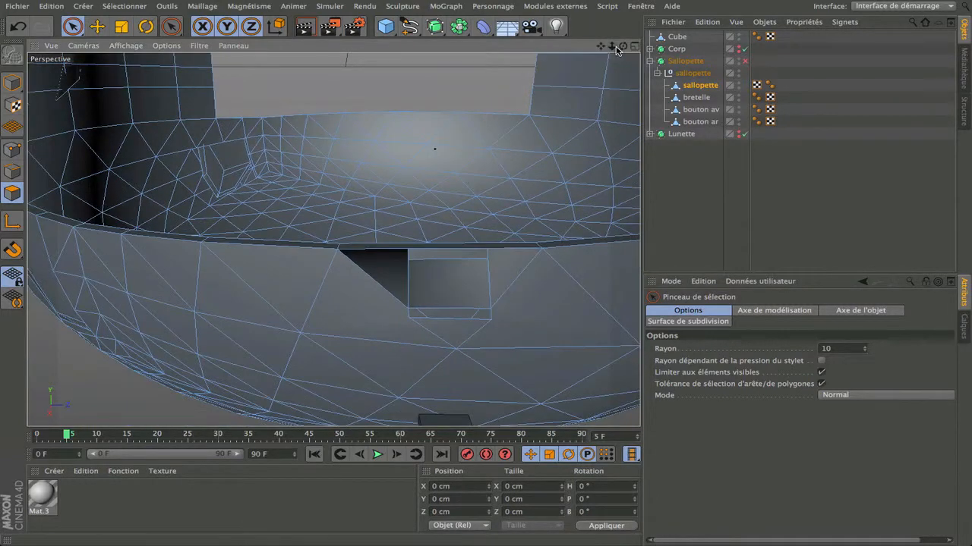
{"action": "left_click_drag", "start_coordinate": [621, 48], "coordinate": [455, 190]}
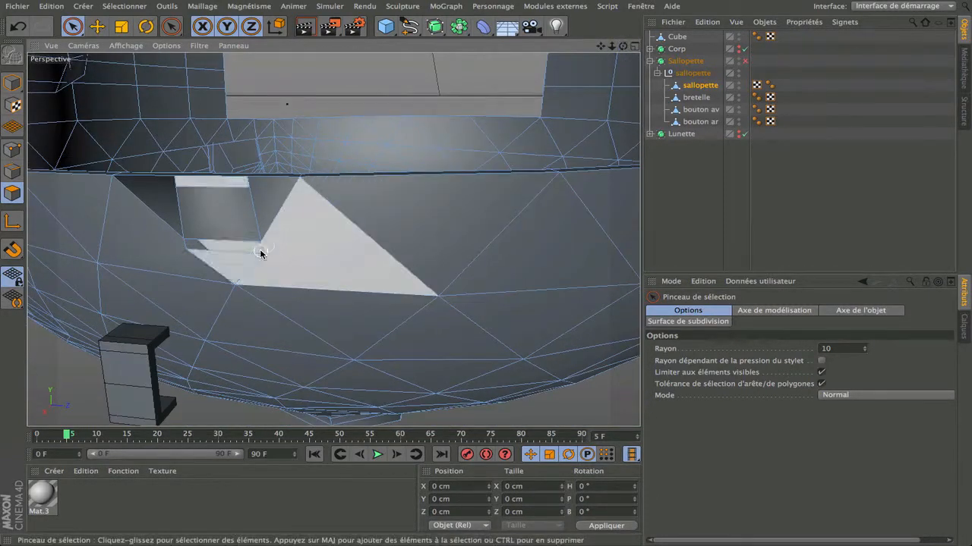
{"action": "scroll", "coordinate": [260, 252], "scroll_direction": "up", "scroll_amount": 4}
{"action": "mouse_move", "coordinate": [623, 47]}
{"action": "left_mouse_down"}
{"action": "mouse_move", "coordinate": [333, 239]}
{"action": "mouse_move", "coordinate": [314, 195]}
{"action": "left_mouse_up"}
{"action": "scroll", "coordinate": [232, 225], "scroll_direction": "up", "scroll_amount": 5}
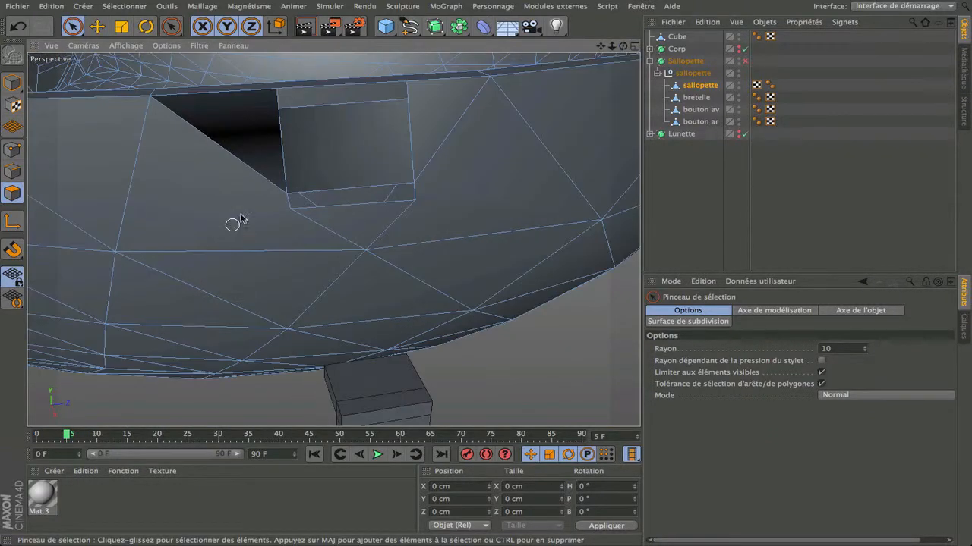
{"action": "left_click_drag", "start_coordinate": [333, 239], "coordinate": [331, 236], "text": "alt"}
{"action": "scroll", "coordinate": [512, 331], "scroll_direction": "down", "scroll_amount": 5}
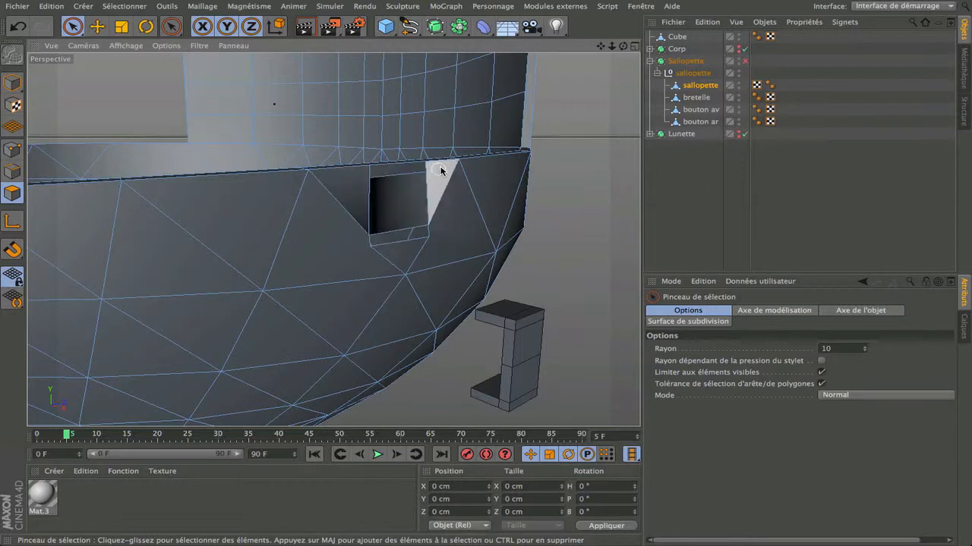
{"action": "left_click", "coordinate": [678, 37]}
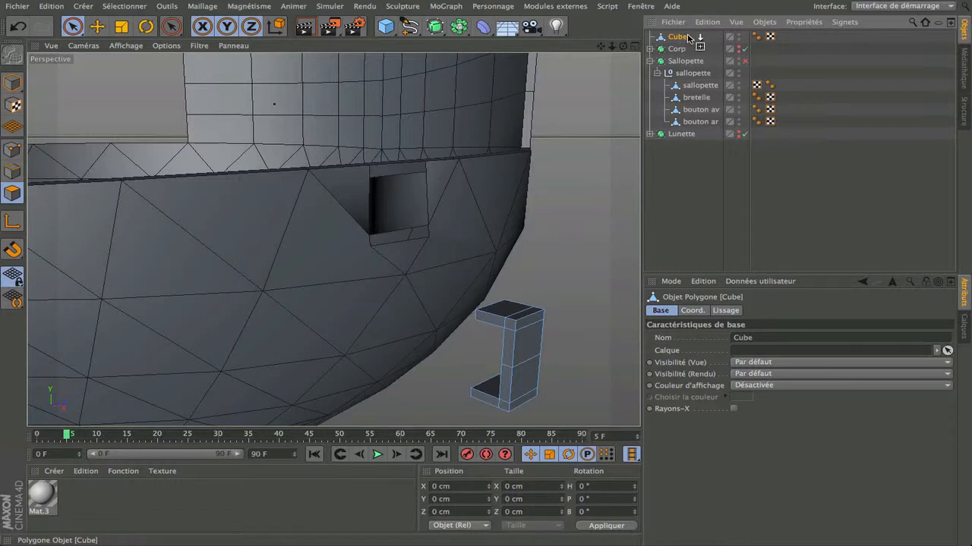
{"action": "left_click_drag", "start_coordinate": [685, 36], "coordinate": [686, 39], "text": "ctrl"}
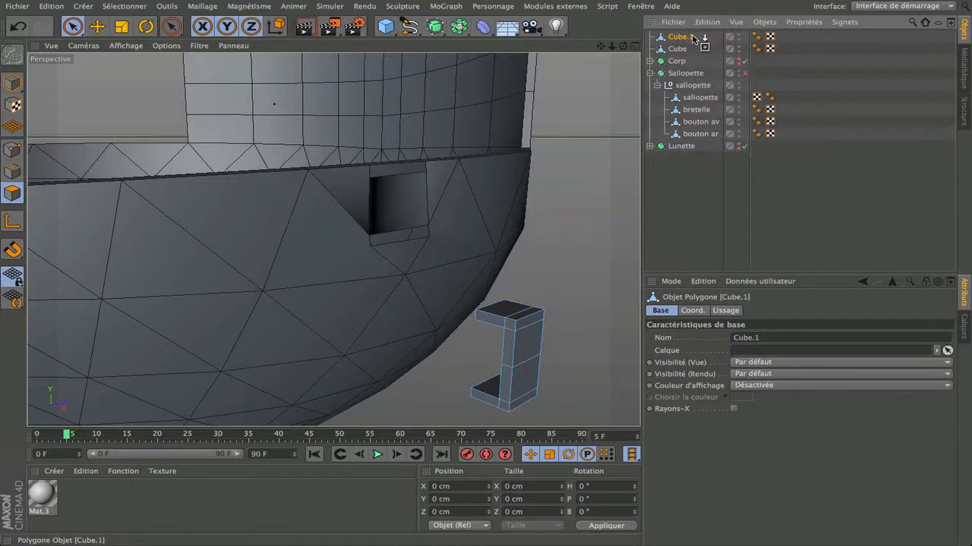
{"action": "left_click_drag", "start_coordinate": [693, 38], "coordinate": [692, 38], "text": "ctrl"}
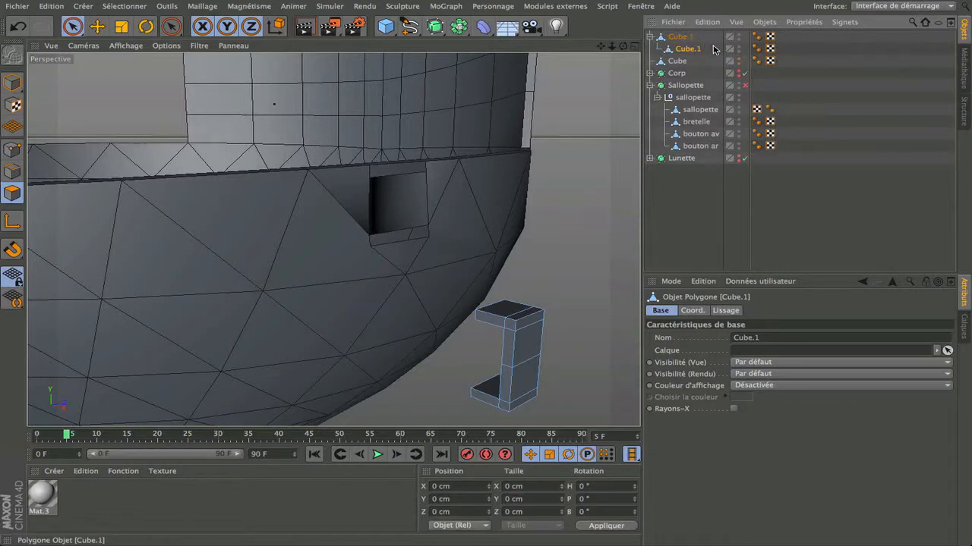
{"action": "key", "text": "ctrl+z"}
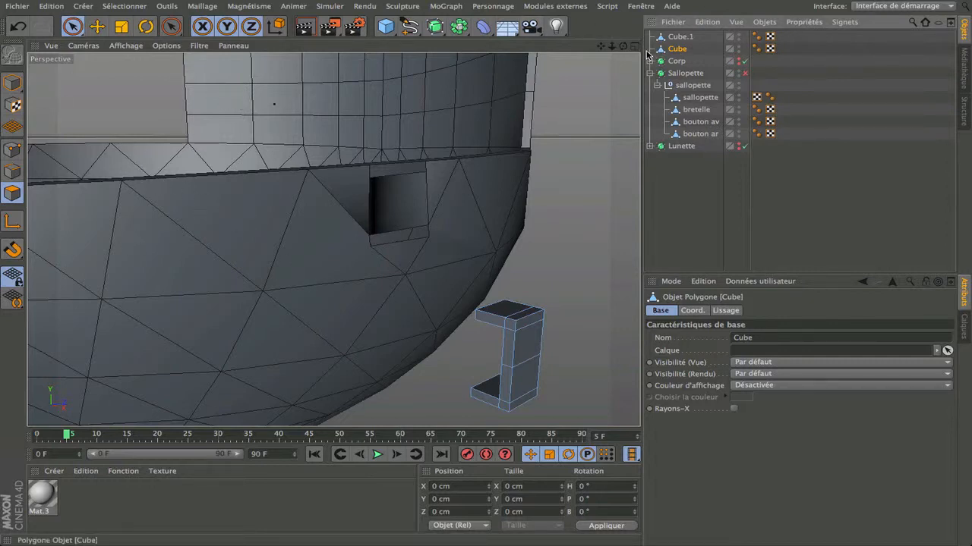
- Move the original Cube bracket in front of the waistband recess, to about X 54.108, Y -63.074, Z -0.196 cm
{"action": "left_click", "coordinate": [11, 84]}
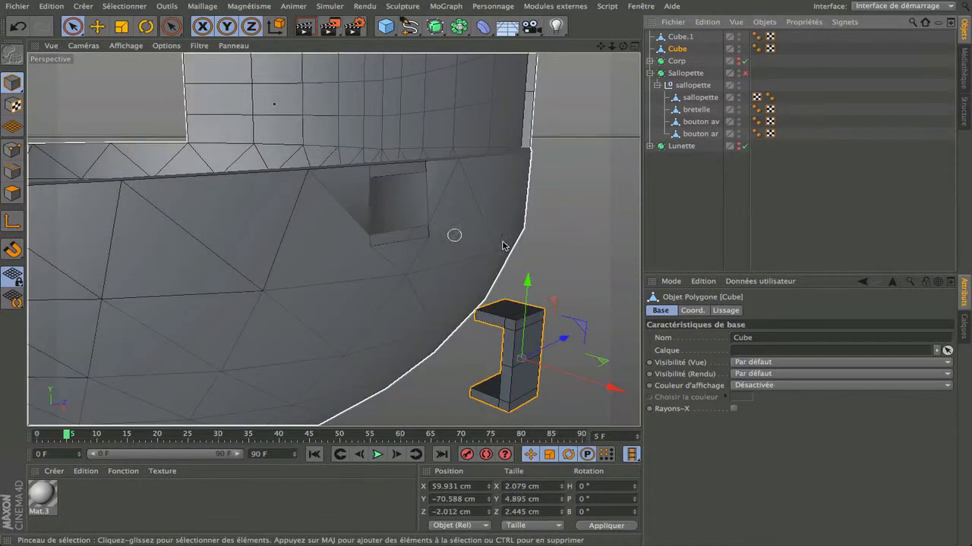
{"action": "left_click_drag", "start_coordinate": [526, 282], "coordinate": [513, 126]}
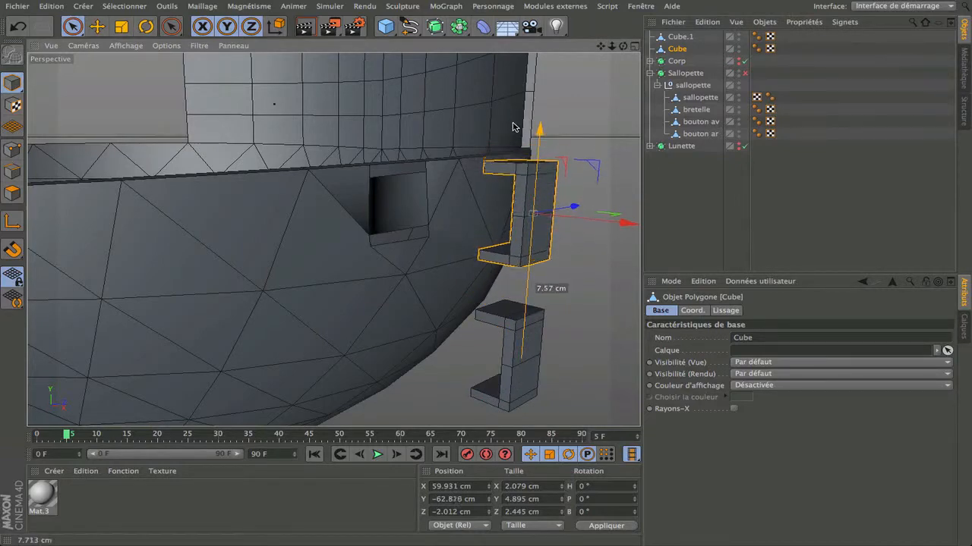
{"action": "left_click_drag", "start_coordinate": [574, 211], "coordinate": [510, 217]}
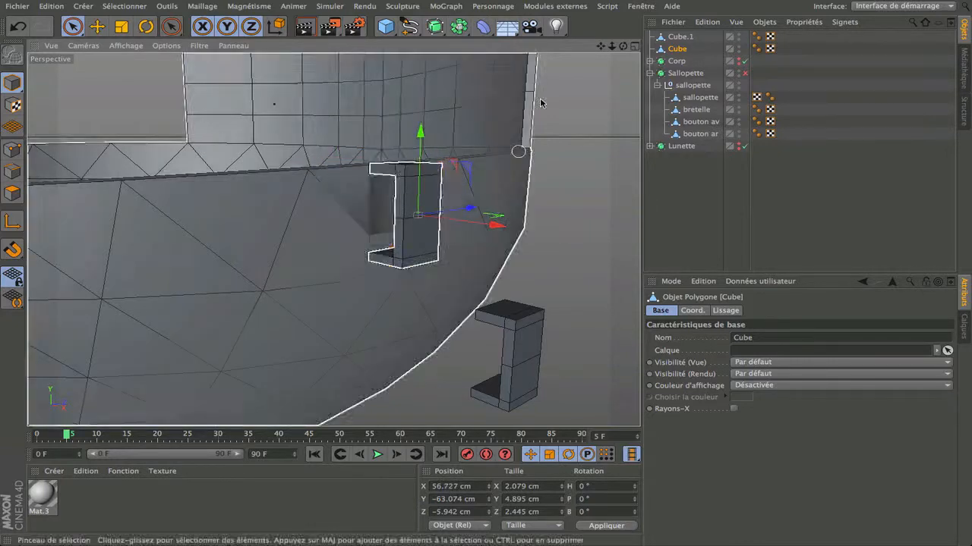
{"action": "mouse_move", "coordinate": [623, 46]}
{"action": "left_mouse_down"}
{"action": "mouse_move", "coordinate": [333, 239]}
{"action": "mouse_move", "coordinate": [623, 46]}
{"action": "left_mouse_up"}
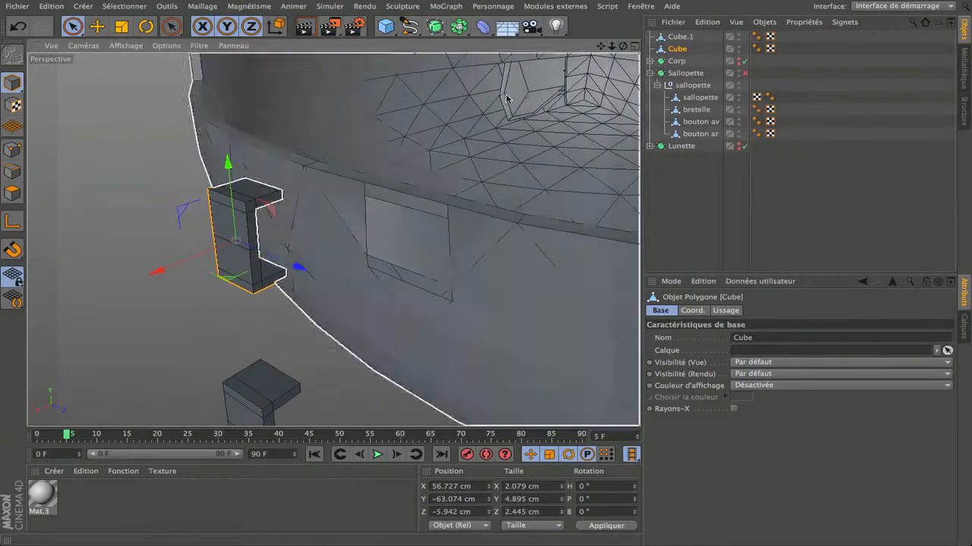
{"action": "left_click_drag", "start_coordinate": [296, 264], "coordinate": [405, 299]}
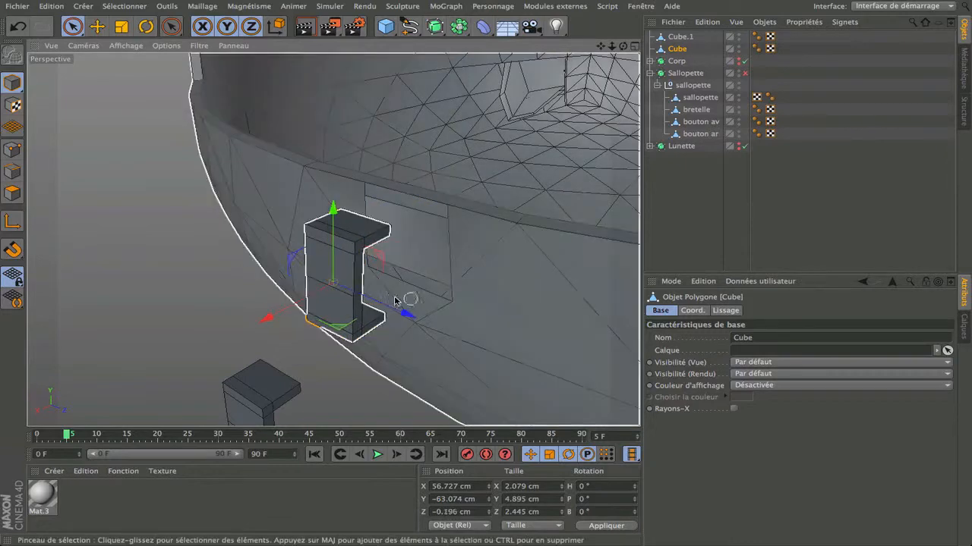
{"action": "left_click_drag", "start_coordinate": [267, 315], "coordinate": [353, 298]}
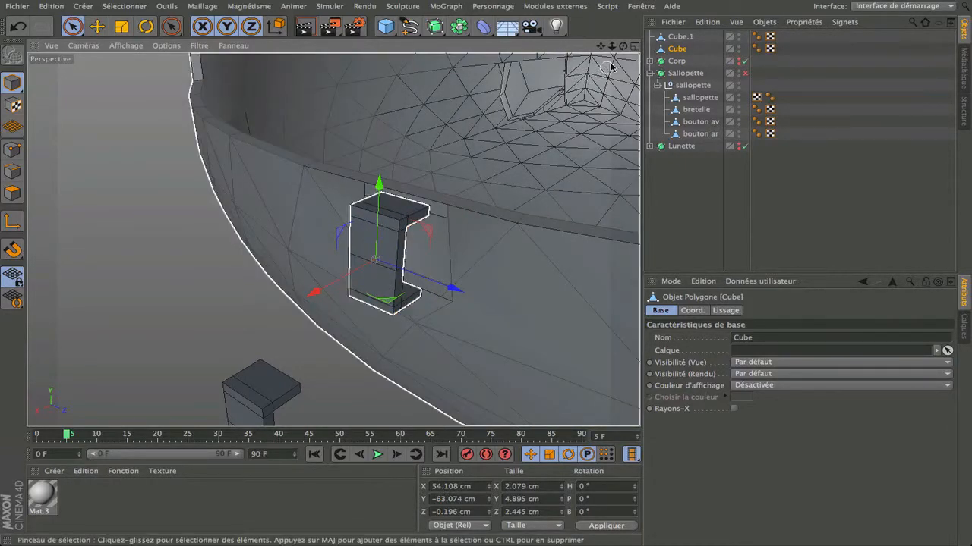
- Fine-tune the Cube bracket's alignment with the recess to about Y -63.351 cm and Z -0.913 cm
{"action": "left_click_drag", "start_coordinate": [623, 47], "coordinate": [332, 239]}
{"action": "left_click_drag", "start_coordinate": [278, 136], "coordinate": [281, 143]}
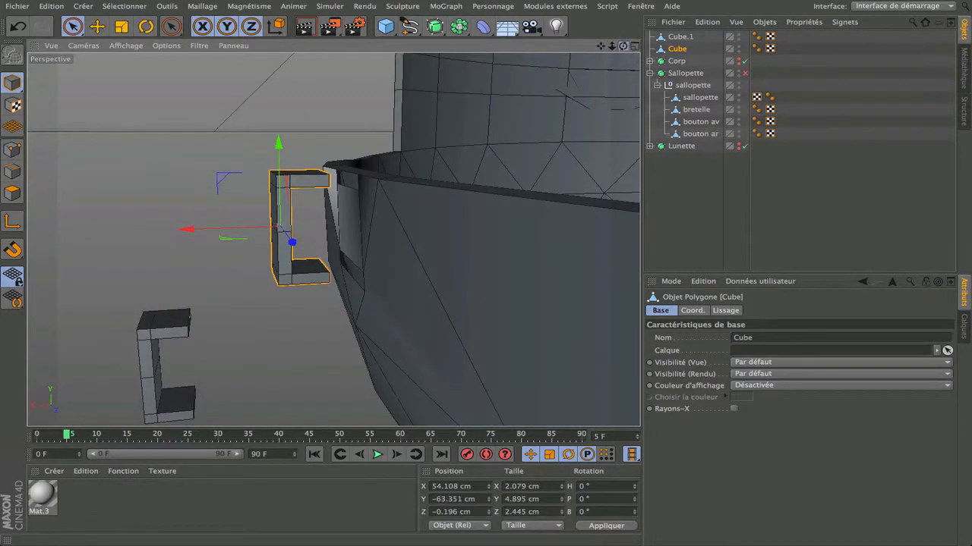
{"action": "left_click_drag", "start_coordinate": [623, 46], "coordinate": [332, 239]}
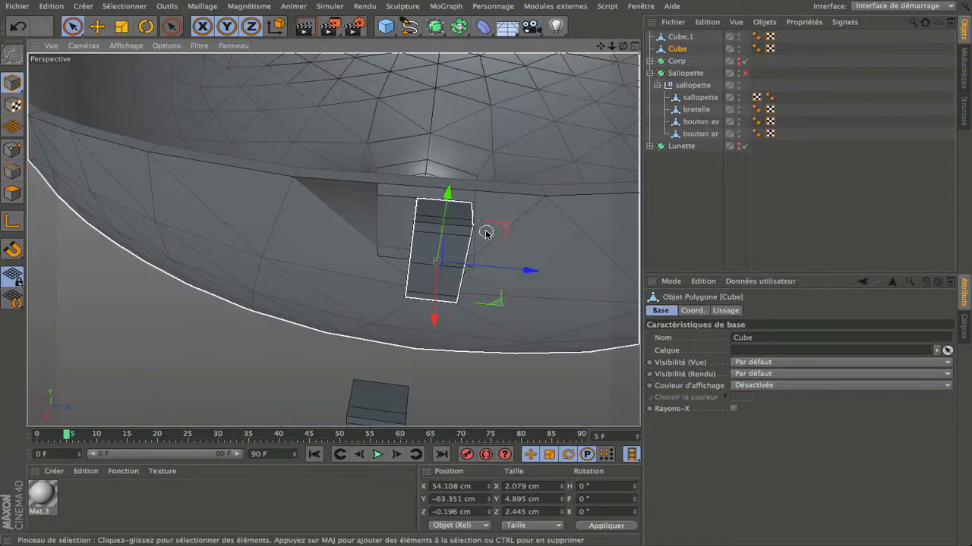
{"action": "left_click_drag", "start_coordinate": [527, 271], "coordinate": [513, 275]}
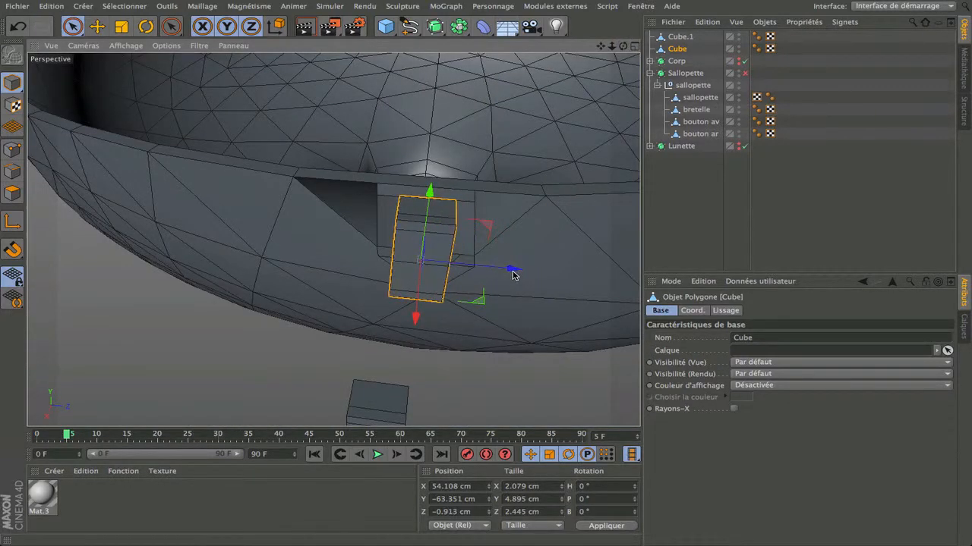
- Widen the Cube bracket along Z to about 3.6 cm
{"action": "left_click_drag", "start_coordinate": [622, 46], "coordinate": [333, 239]}
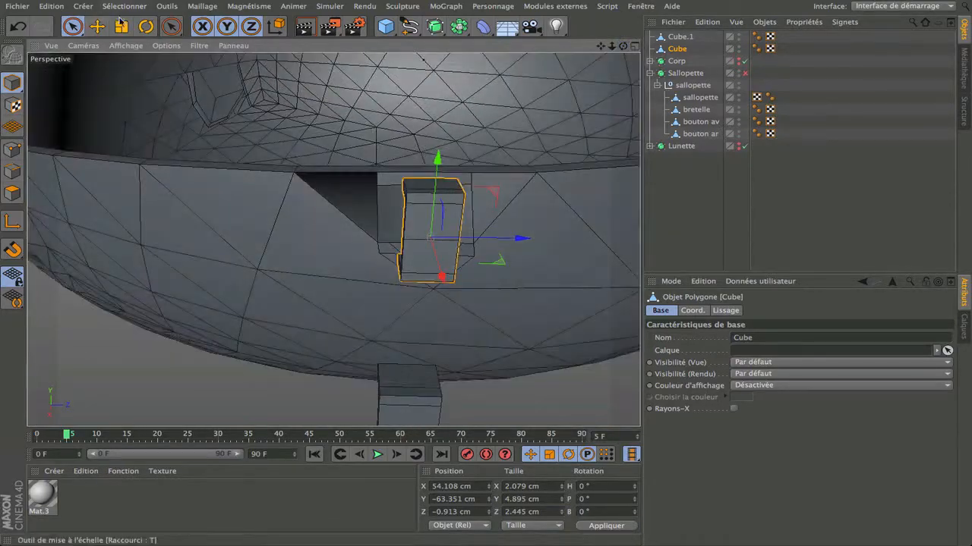
{"action": "left_click", "coordinate": [121, 26]}
{"action": "left_click_drag", "start_coordinate": [524, 238], "coordinate": [569, 241]}
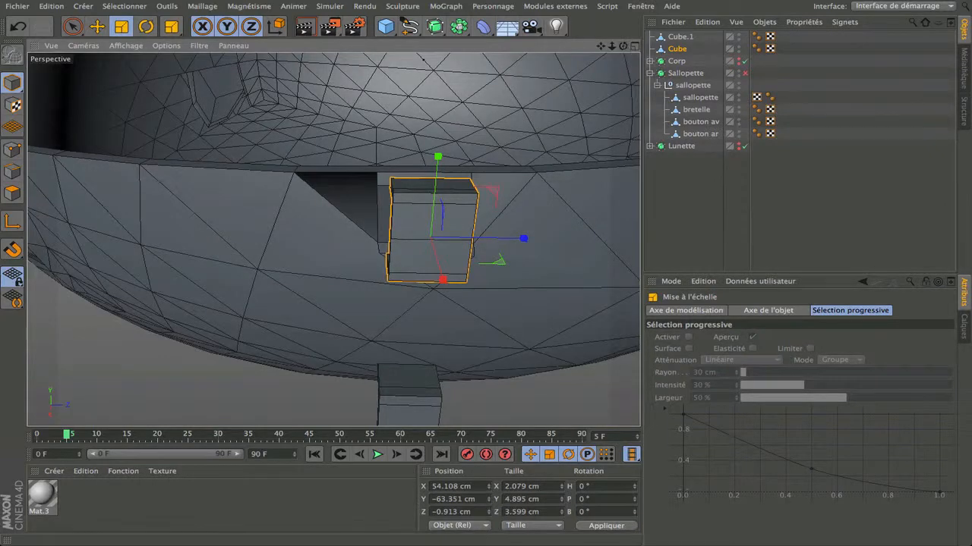
- Move Cube and the sallopette mesh out to the end of the object hierarchy, below Lunette
{"action": "left_click_drag", "start_coordinate": [622, 47], "coordinate": [687, 81]}
{"action": "left_click_drag", "start_coordinate": [691, 195], "coordinate": [690, 193]}
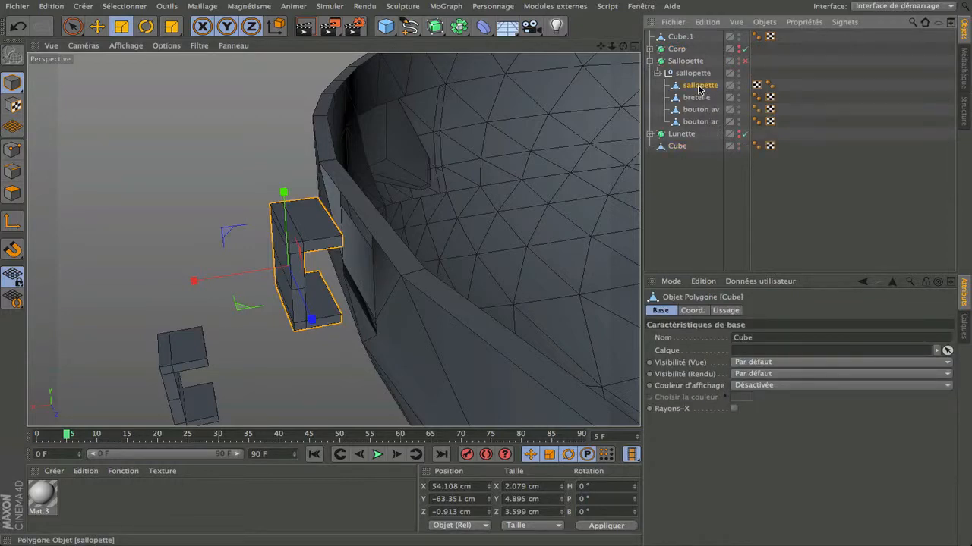
{"action": "left_click_drag", "start_coordinate": [695, 178], "coordinate": [686, 167]}
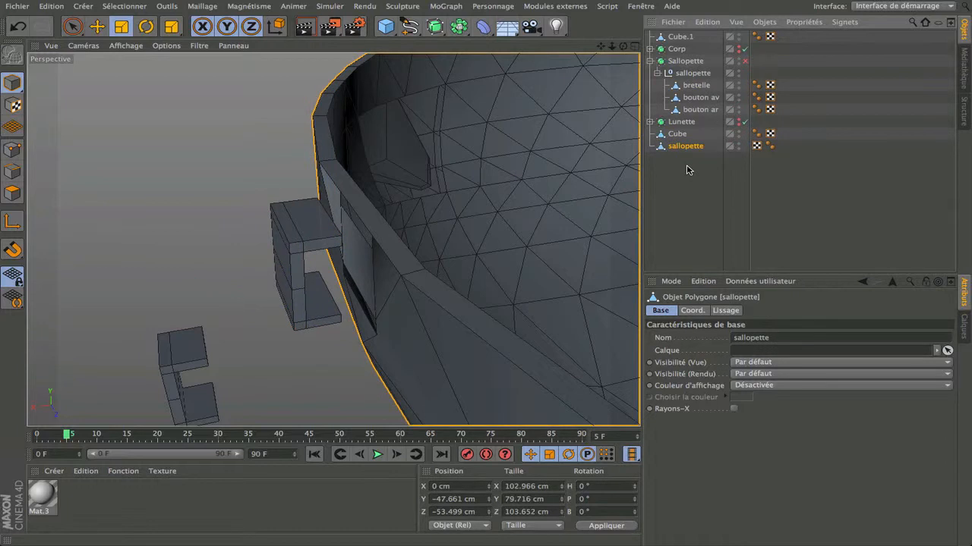
- Merge Cube and the sallopette mesh into one object with Connect Objects + Delete
{"action": "left_click", "coordinate": [679, 135]}
{"action": "left_click", "coordinate": [683, 146], "text": "shift"}
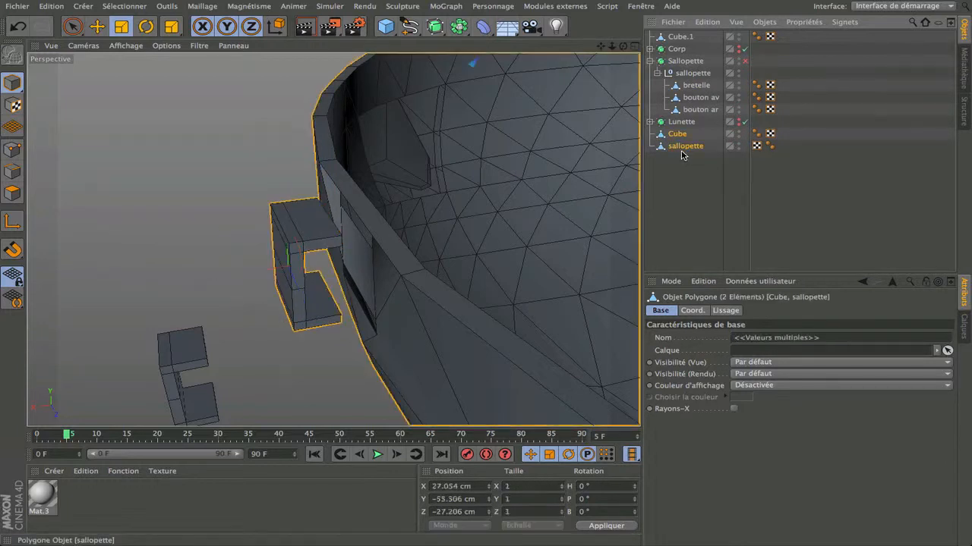
{"action": "right_click", "coordinate": [688, 146]}
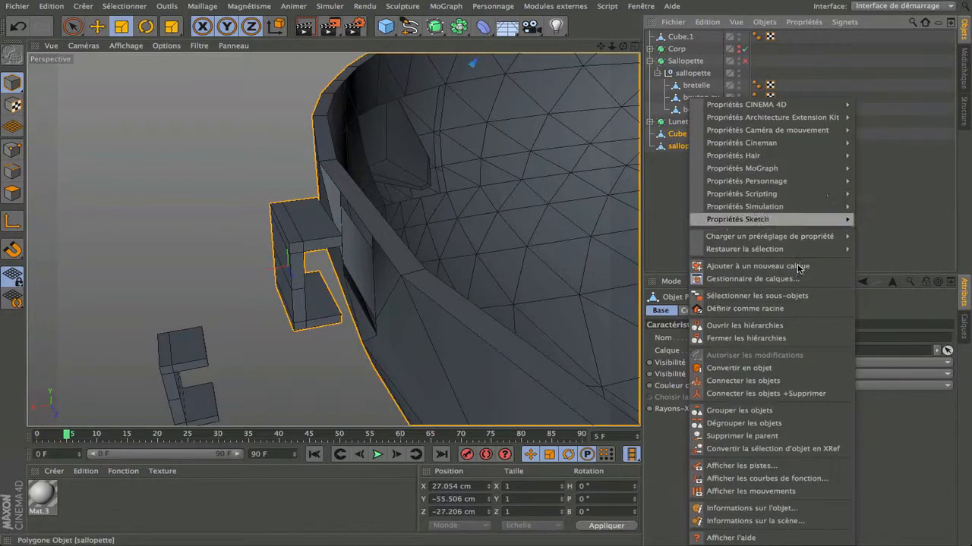
{"action": "left_click", "coordinate": [774, 393]}
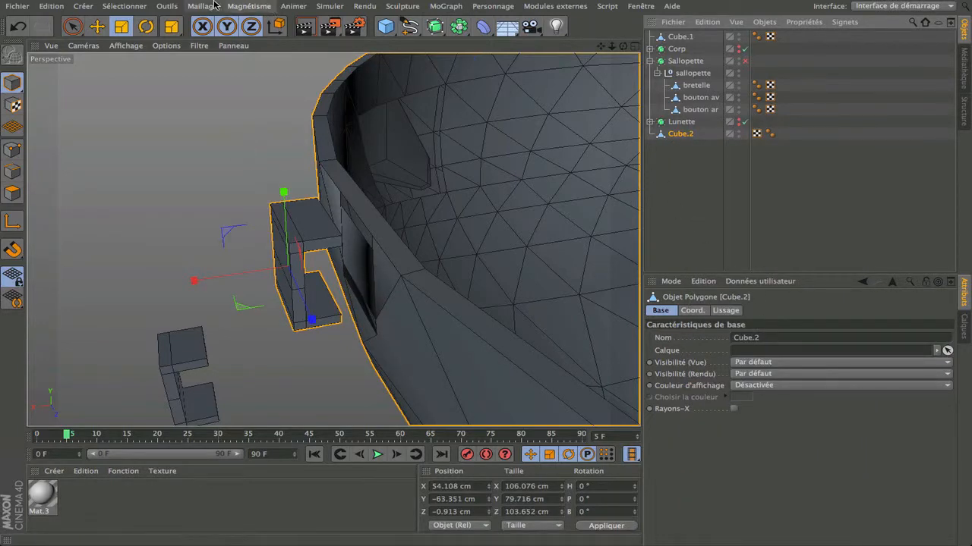
- Stitch the end points of the bracket's upper arm to the upper corners of the opening in Cube.2, using Couture in point mode
{"action": "left_click", "coordinate": [85, 110]}
{"action": "left_click", "coordinate": [14, 149]}
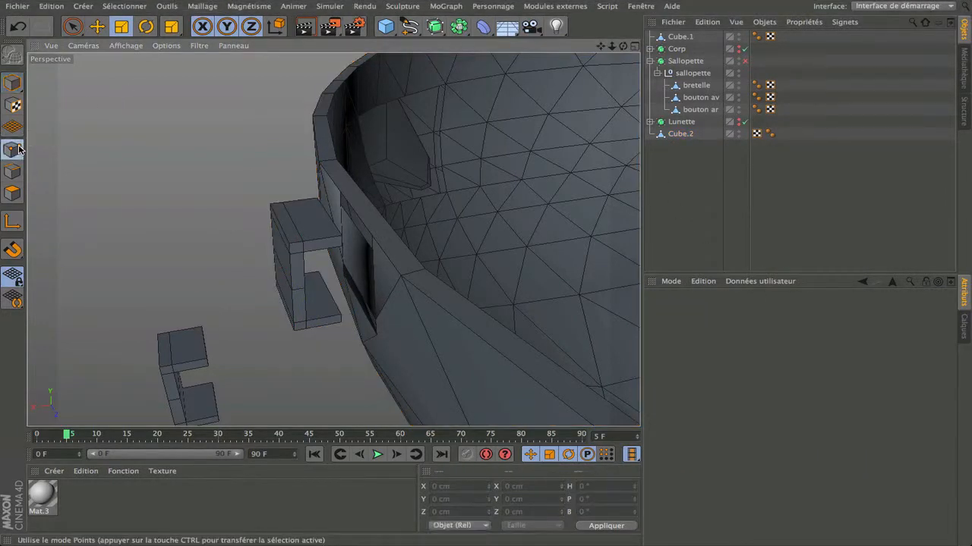
{"action": "left_click", "coordinate": [207, 6]}
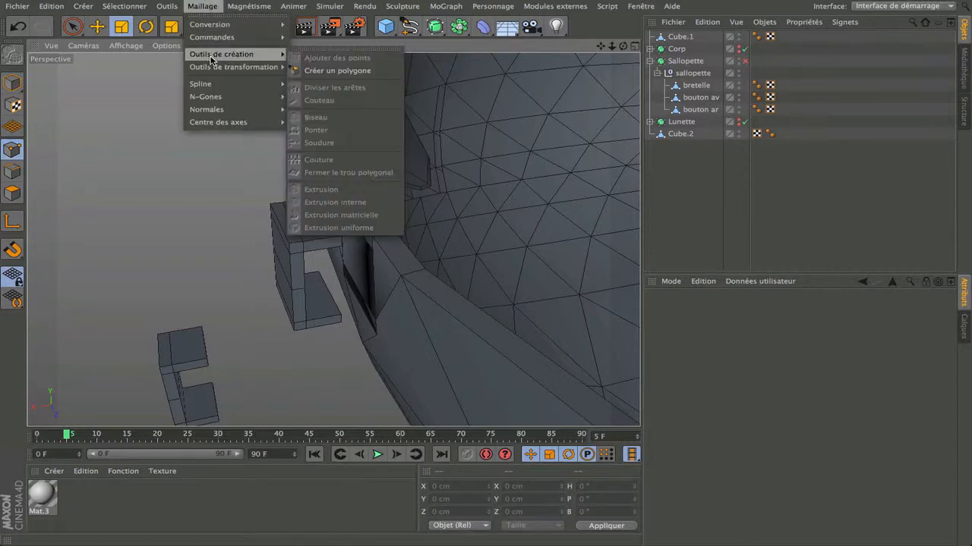
{"action": "left_click", "coordinate": [178, 108]}
{"action": "left_click", "coordinate": [675, 134]}
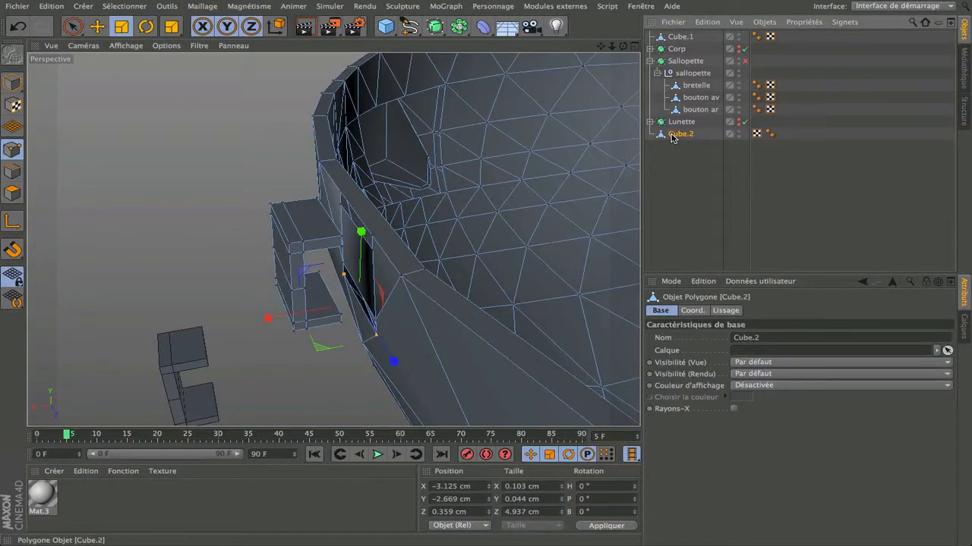
{"action": "left_click", "coordinate": [161, 206]}
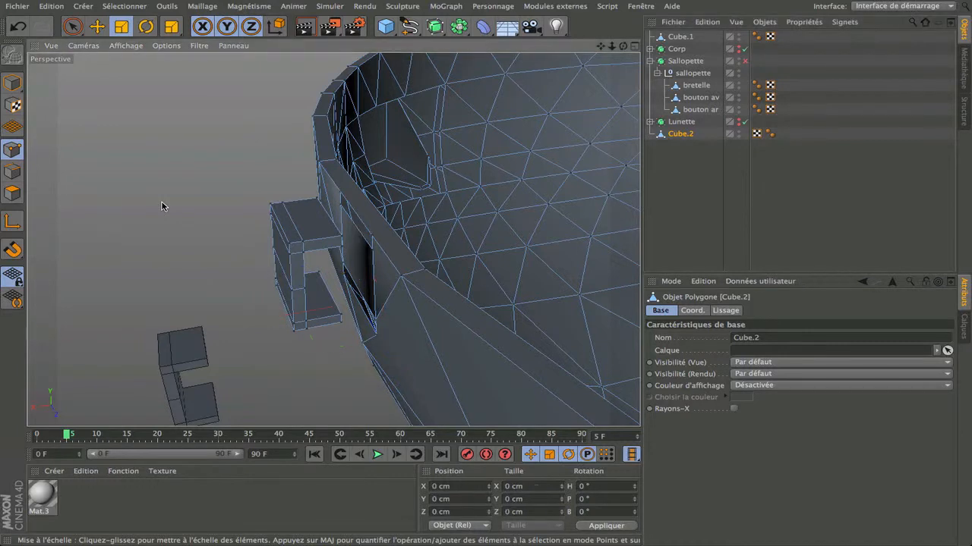
{"action": "left_click", "coordinate": [203, 6]}
{"action": "mouse_move", "coordinate": [220, 54]}
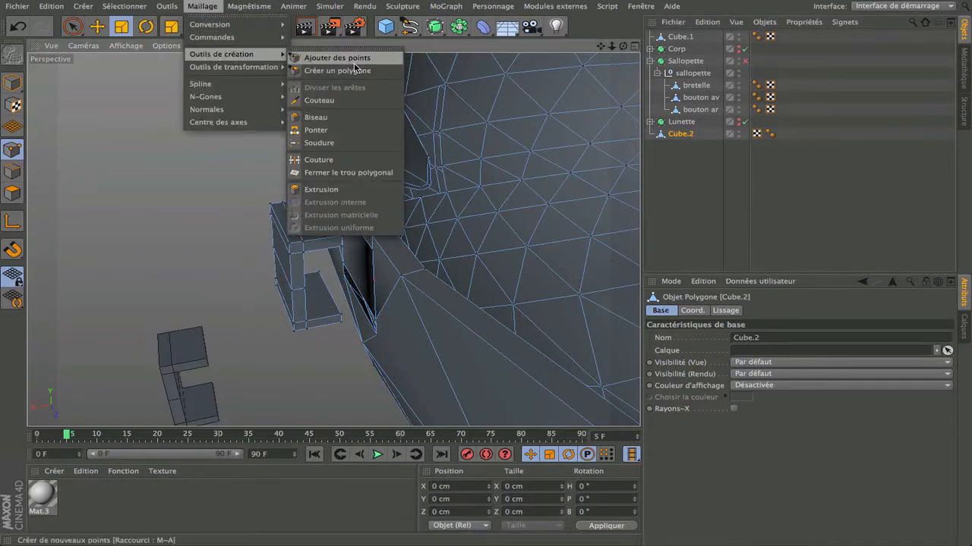
{"action": "left_click", "coordinate": [326, 162]}
{"action": "scroll", "coordinate": [346, 287], "scroll_direction": "up", "scroll_amount": 3}
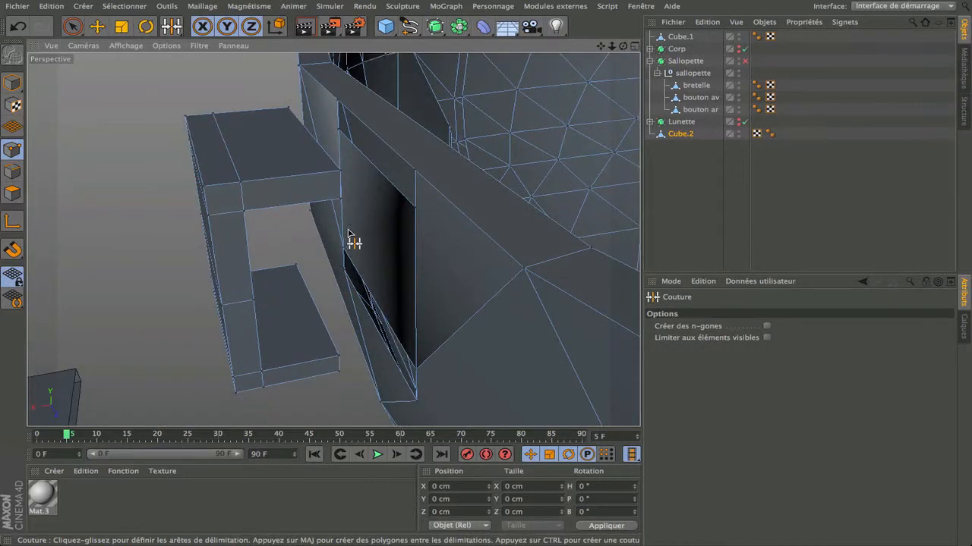
{"action": "left_click_drag", "start_coordinate": [414, 172], "coordinate": [415, 172]}
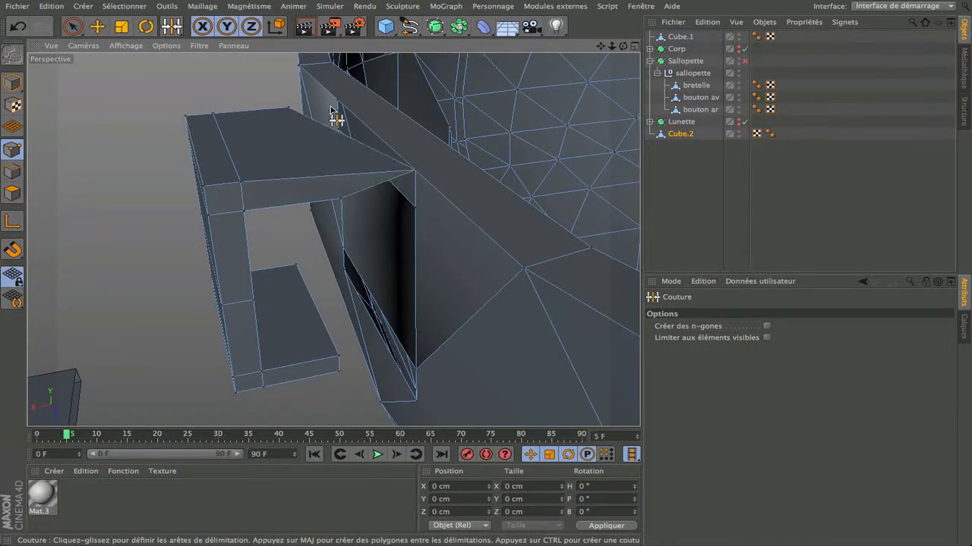
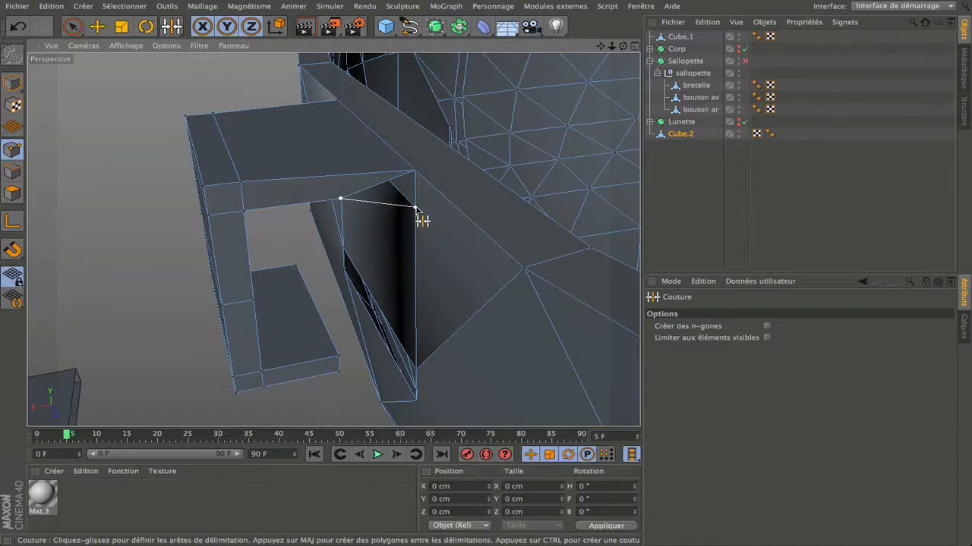
{"action": "left_click_drag", "start_coordinate": [416, 209], "coordinate": [416, 208]}
{"action": "left_click_drag", "start_coordinate": [624, 46], "coordinate": [804, 38]}
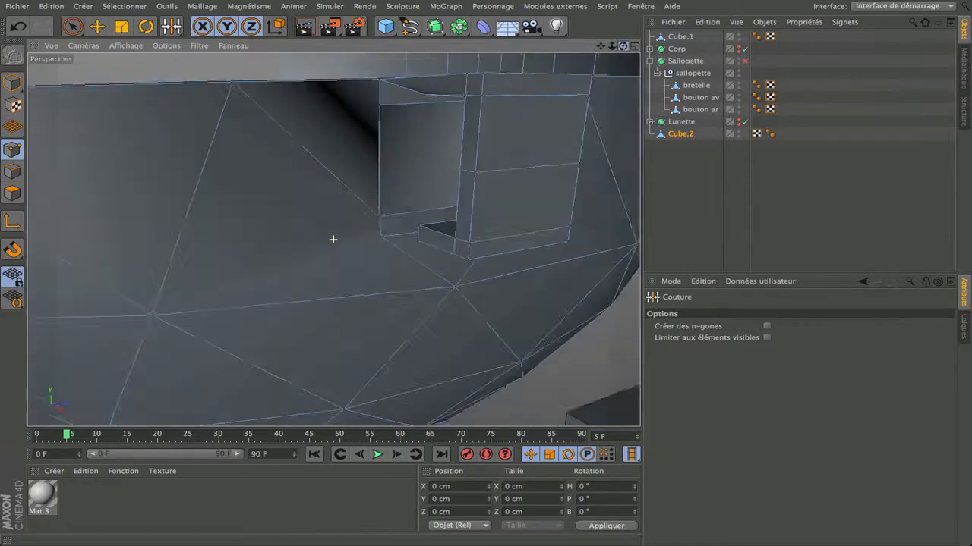
{"action": "left_click_drag", "start_coordinate": [332, 240], "coordinate": [376, 104]}
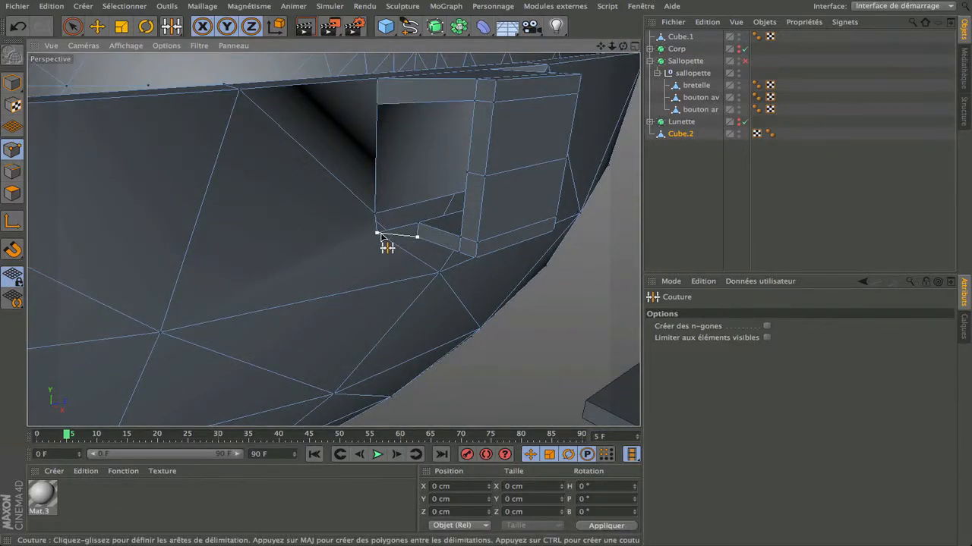
- Stitch the end points of the bracket's lower arm to the lower corners of the opening with Couture
{"action": "left_click_drag", "start_coordinate": [380, 235], "coordinate": [489, 188]}
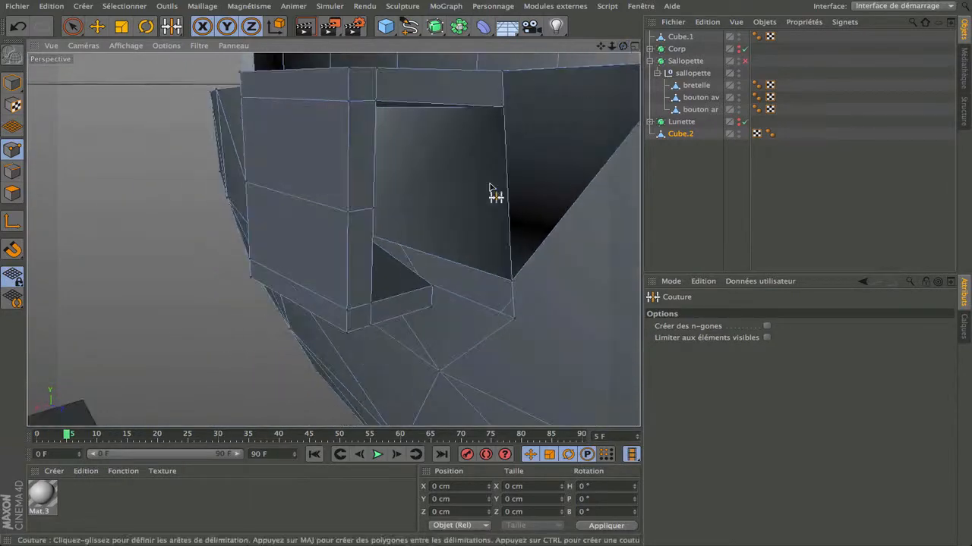
{"action": "left_click_drag", "start_coordinate": [510, 281], "coordinate": [511, 281]}
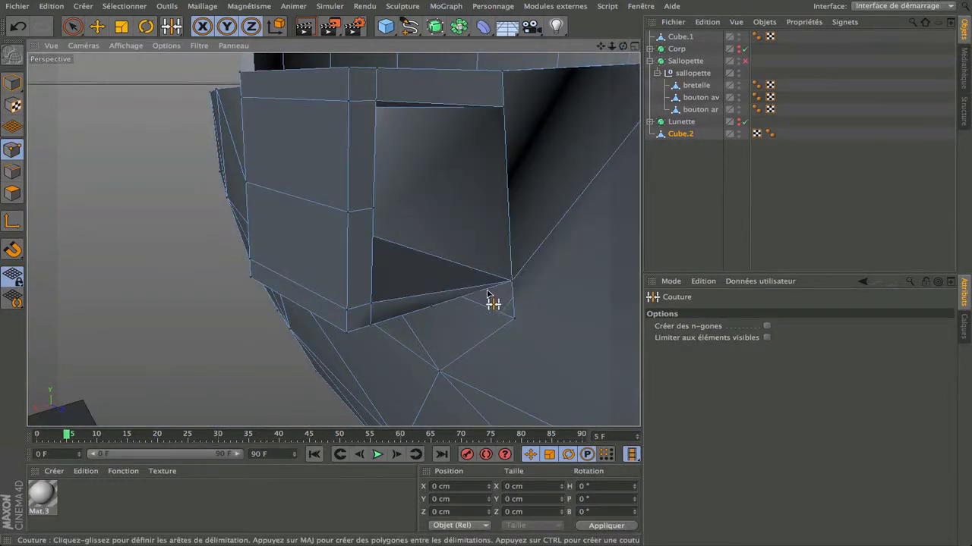
{"action": "left_click_drag", "start_coordinate": [509, 325], "coordinate": [509, 325]}
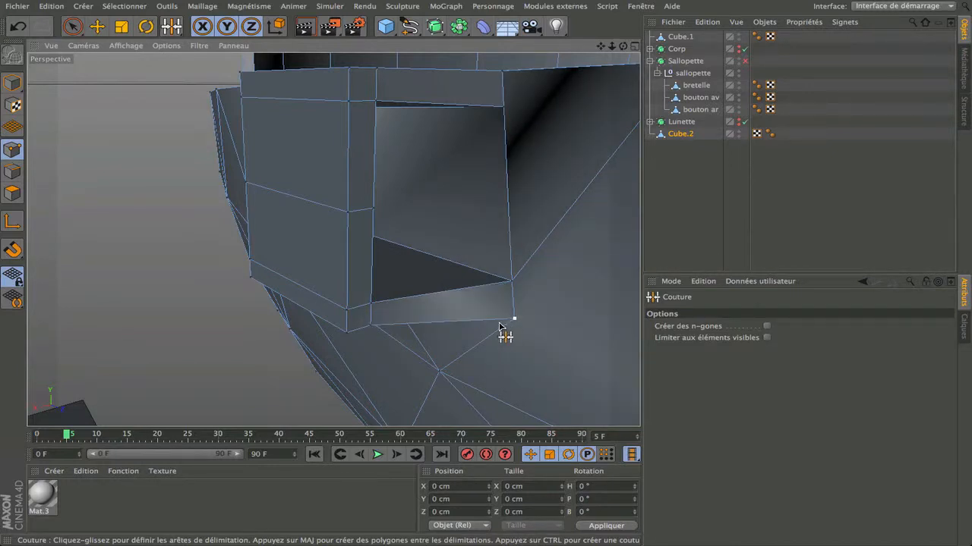
- Move Cube.2 into the sallopette null as its first child and enable the Sallopette subdivision surface
{"action": "scroll", "coordinate": [454, 324], "scroll_direction": "down", "scroll_amount": 3}
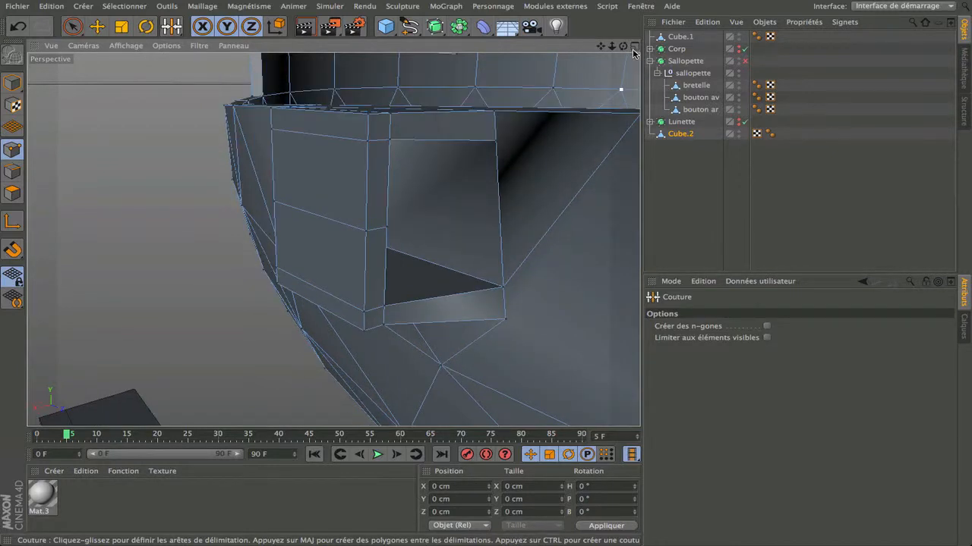
{"action": "left_click_drag", "start_coordinate": [623, 46], "coordinate": [583, 82]}
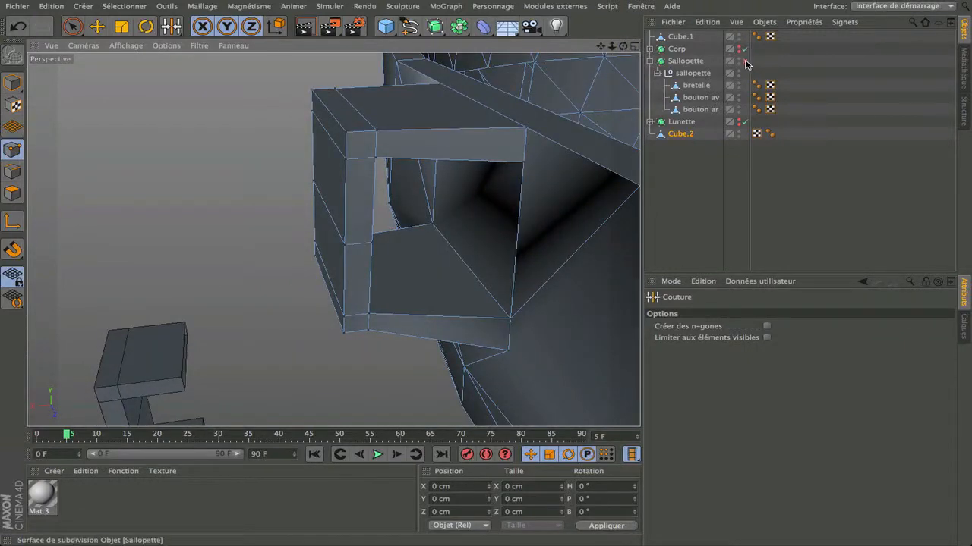
{"action": "left_click_drag", "start_coordinate": [673, 135], "coordinate": [687, 142]}
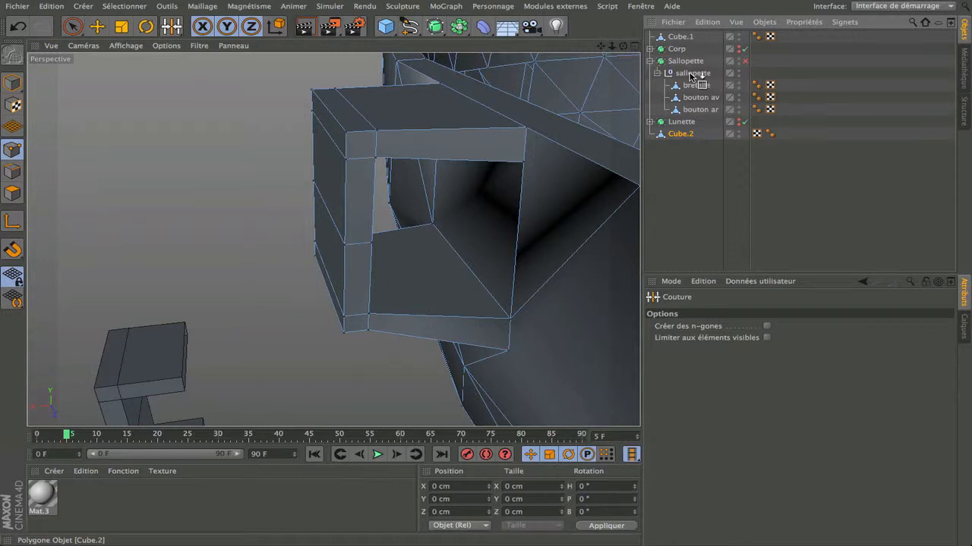
{"action": "left_click_drag", "start_coordinate": [690, 77], "coordinate": [694, 77]}
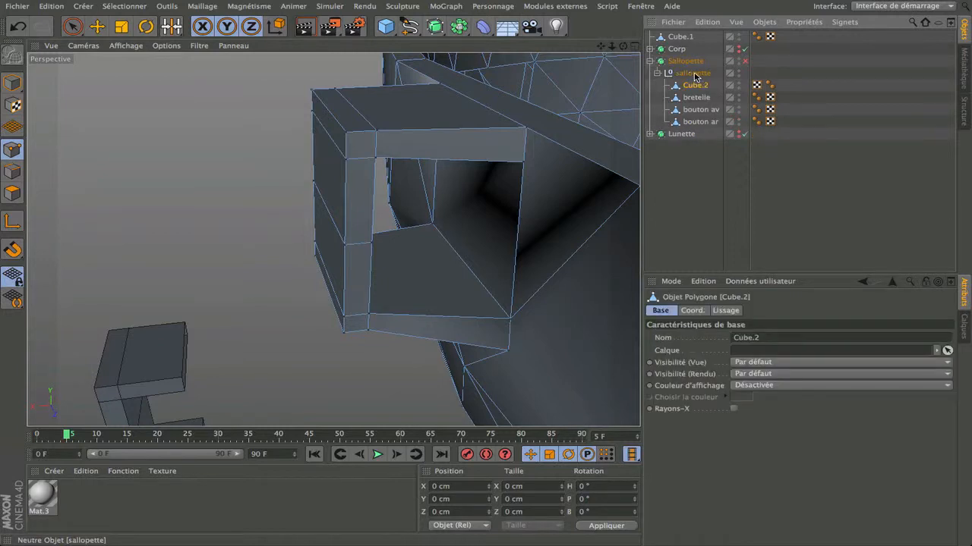
{"action": "left_click", "coordinate": [745, 61]}
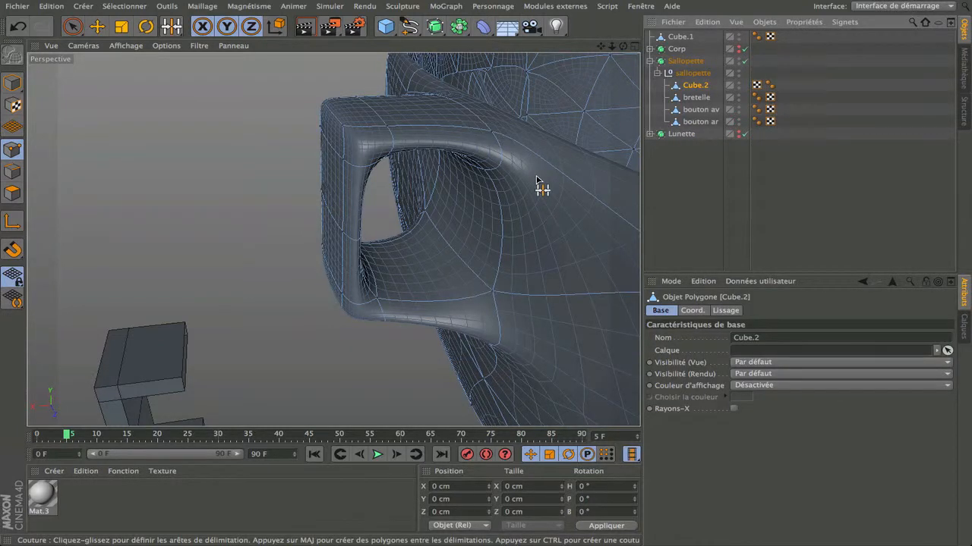
- Select all points of the loop's outer bar and move them toward the overalls to about X -1.75 cm and Y -0.131 cm
{"action": "scroll", "coordinate": [536, 182], "scroll_direction": "down", "scroll_amount": 3}
{"action": "scroll", "coordinate": [332, 237], "scroll_direction": "up", "scroll_amount": 10}
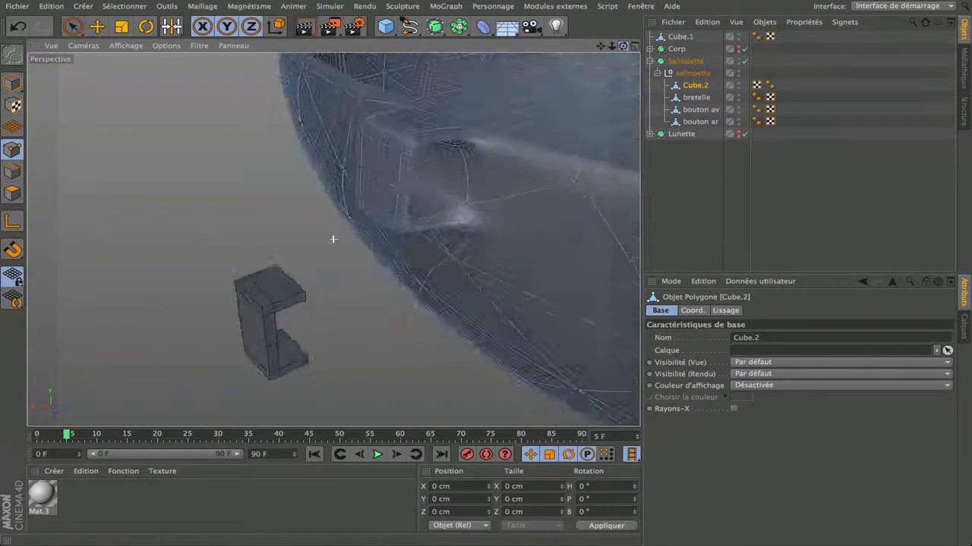
{"action": "left_click_drag", "start_coordinate": [332, 239], "coordinate": [333, 239], "text": "alt"}
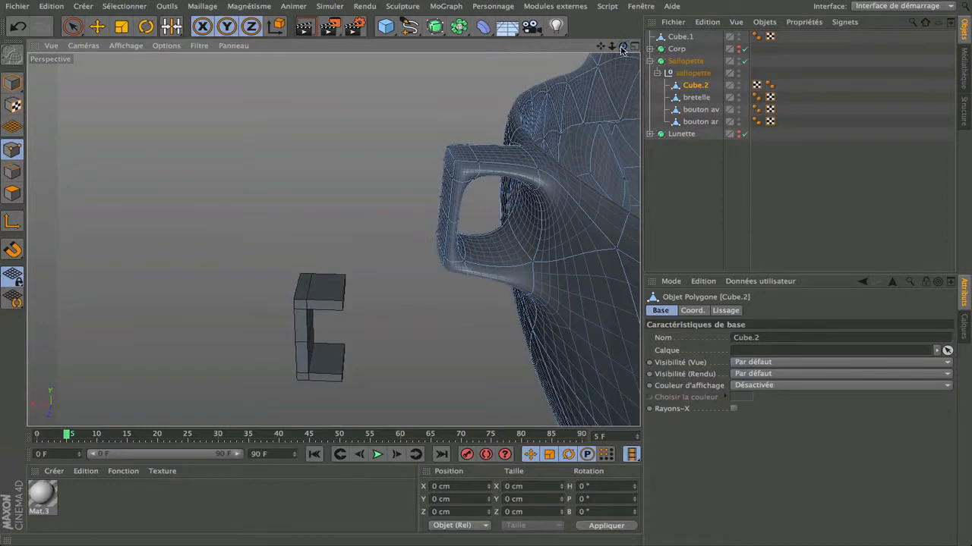
{"action": "left_click_drag", "start_coordinate": [607, 48], "coordinate": [607, 48]}
{"action": "left_click_drag", "start_coordinate": [72, 26], "coordinate": [143, 68]}
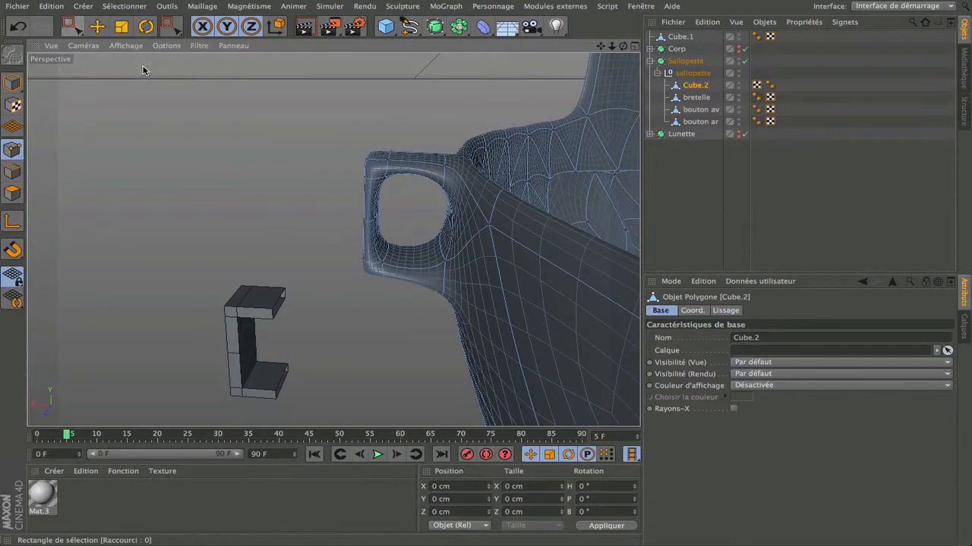
{"action": "left_click_drag", "start_coordinate": [288, 111], "coordinate": [412, 308]}
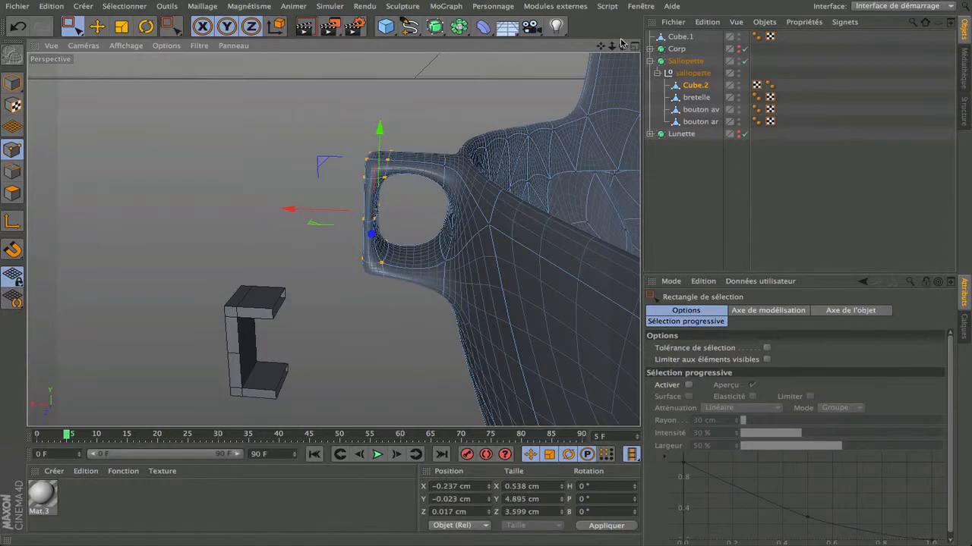
{"action": "left_click_drag", "start_coordinate": [520, 220], "coordinate": [479, 217], "text": "alt"}
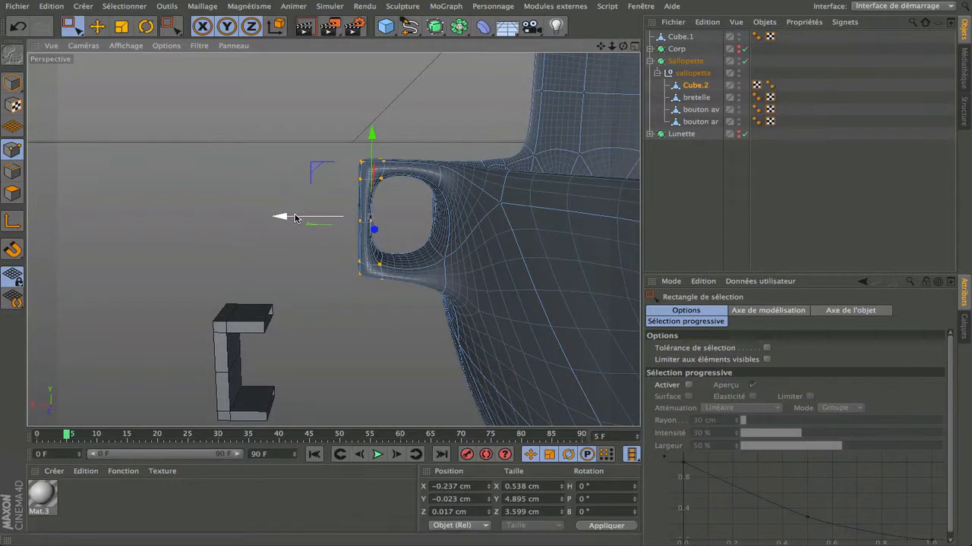
{"action": "left_click_drag", "start_coordinate": [296, 218], "coordinate": [340, 225]}
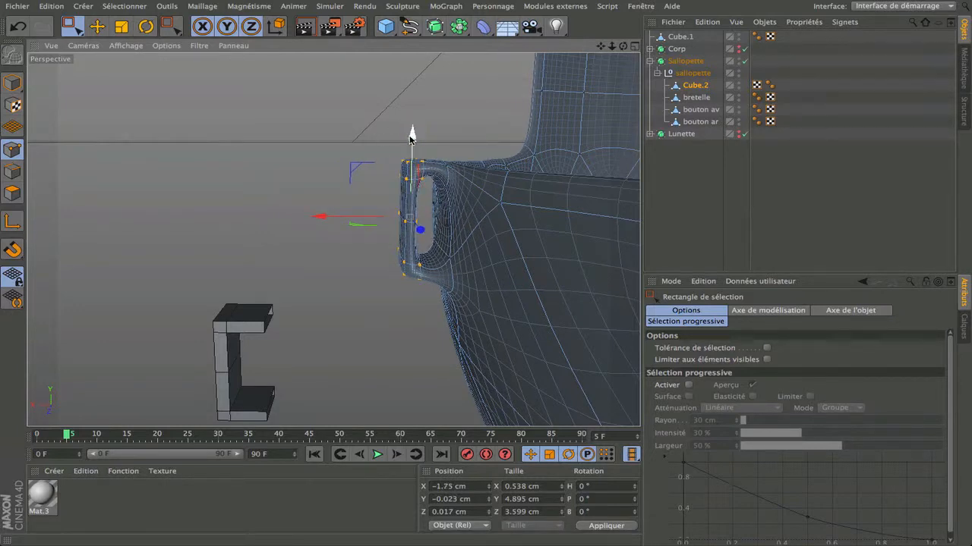
{"action": "left_click_drag", "start_coordinate": [410, 137], "coordinate": [410, 139]}
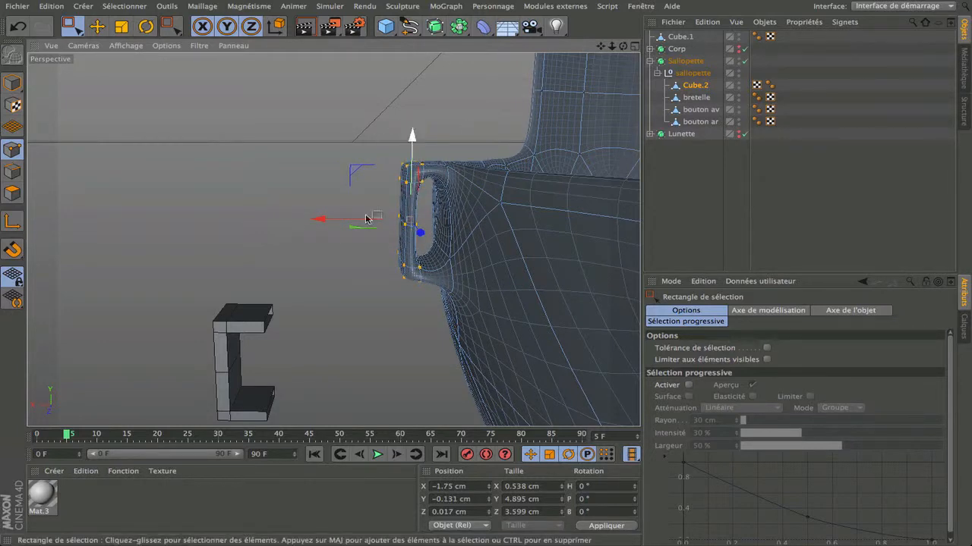
- Render the view facing the belt loop to check its smoothed shape against the waistband
{"action": "left_click_drag", "start_coordinate": [623, 46], "coordinate": [768, 111]}
{"action": "left_click_drag", "start_coordinate": [332, 239], "coordinate": [624, 46]}
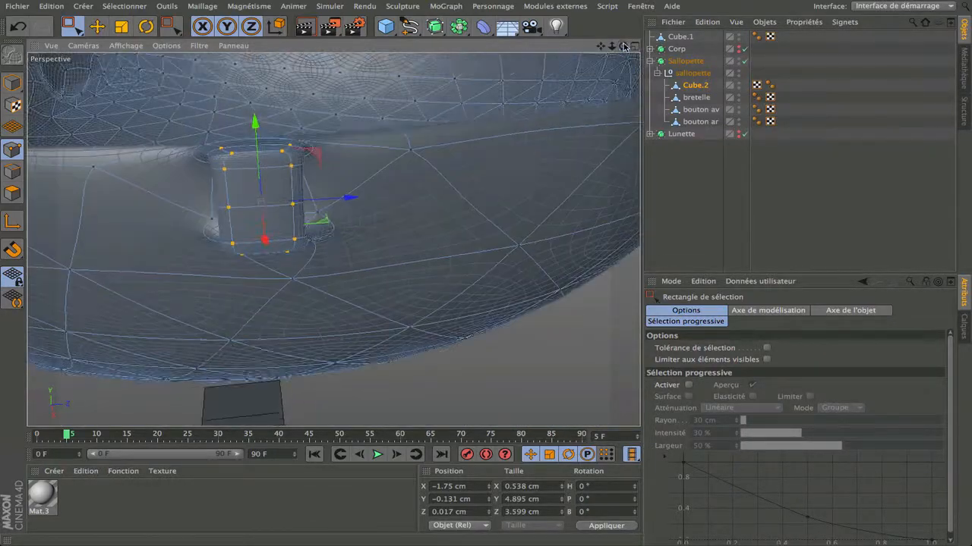
{"action": "left_click", "coordinate": [303, 28]}
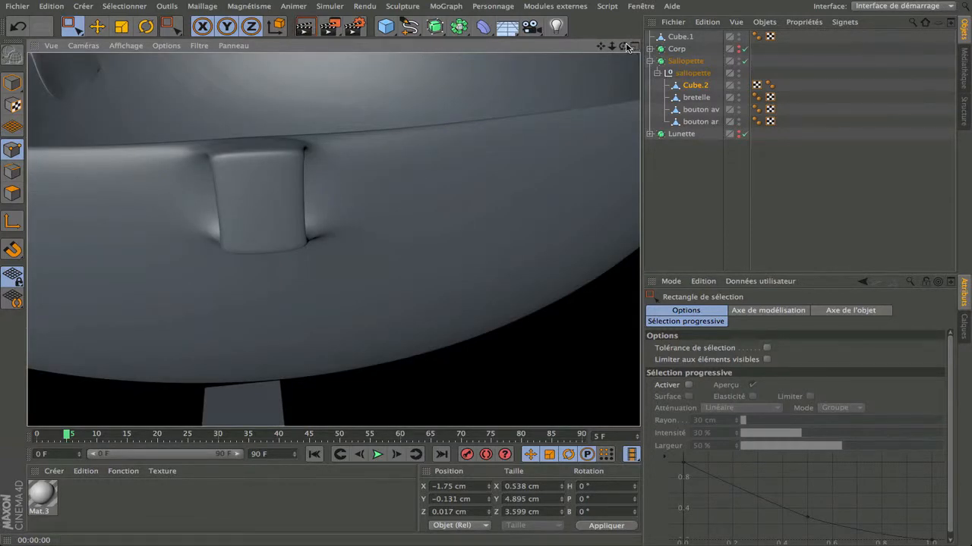
- Select the two points where the top of the belt loop joins the waistband edge, using the brush selection
{"action": "left_click_drag", "start_coordinate": [624, 46], "coordinate": [332, 239]}
{"action": "scroll", "coordinate": [281, 110], "scroll_direction": "up", "scroll_amount": 5}
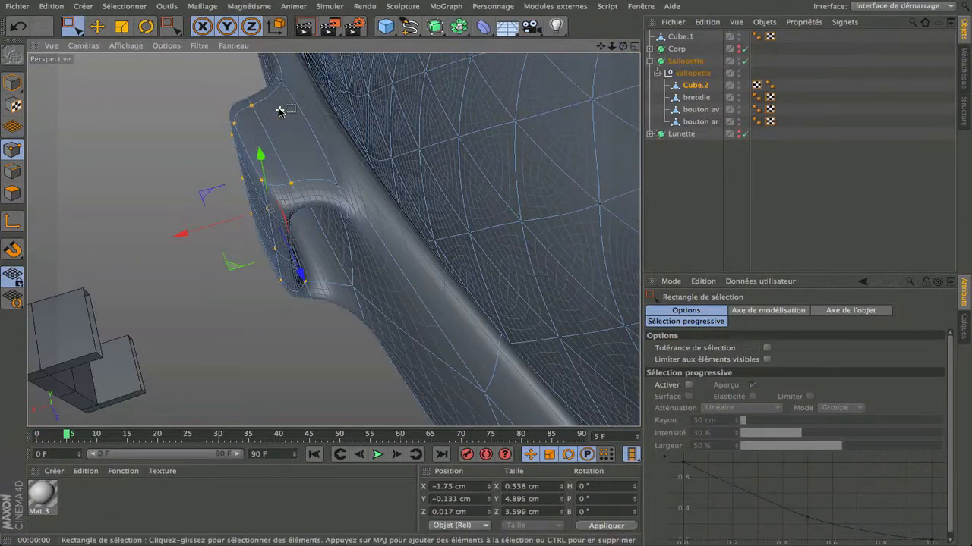
{"action": "left_click_drag", "start_coordinate": [72, 25], "coordinate": [129, 38]}
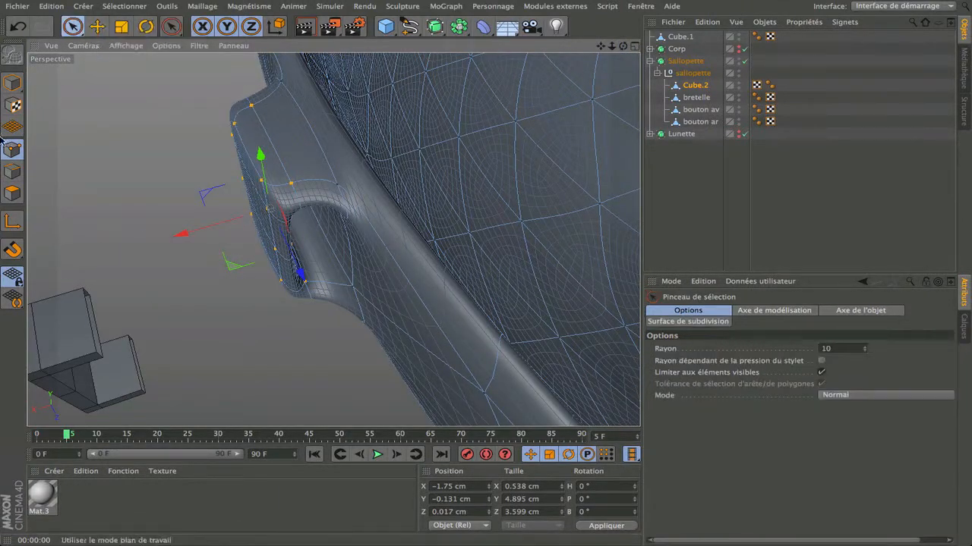
{"action": "left_click", "coordinate": [338, 184]}
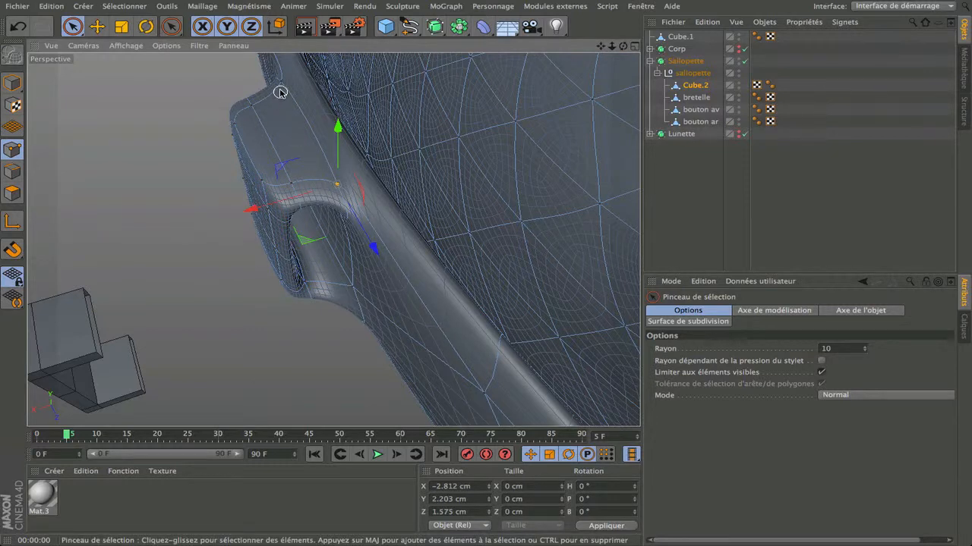
{"action": "mouse_move", "coordinate": [280, 87]}
{"action": "left_mouse_down"}
{"action": "mouse_move", "coordinate": [288, 115]}
{"action": "mouse_move", "coordinate": [265, 142]}
{"action": "left_mouse_up"}
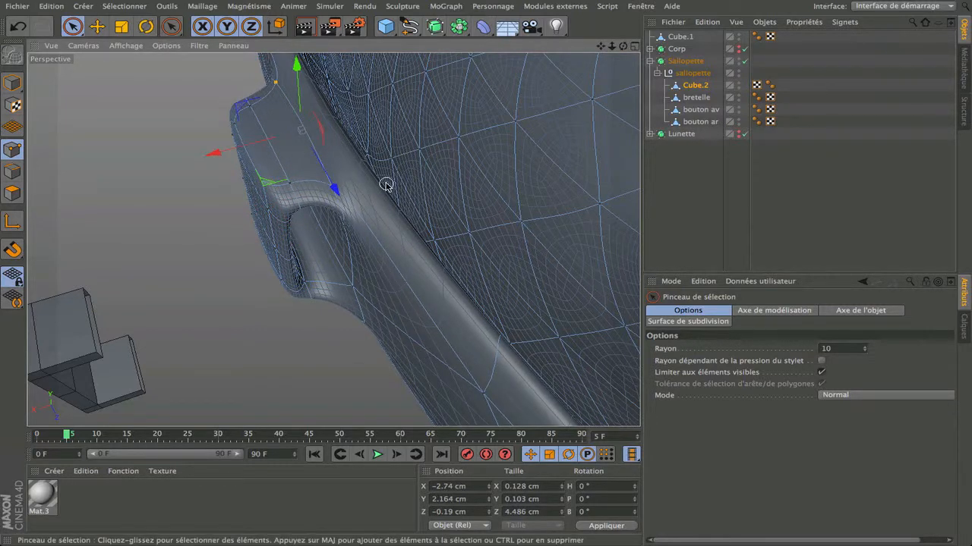
- Render the overalls from farther away and from different angles to check how the belt loop looks
{"action": "mouse_move", "coordinate": [623, 46]}
{"action": "left_mouse_down"}
{"action": "mouse_move", "coordinate": [626, 21]}
{"action": "mouse_move", "coordinate": [646, 50]}
{"action": "mouse_move", "coordinate": [692, 45]}
{"action": "mouse_move", "coordinate": [602, 41]}
{"action": "mouse_move", "coordinate": [634, 59]}
{"action": "mouse_move", "coordinate": [686, 46]}
{"action": "mouse_move", "coordinate": [630, 50]}
{"action": "mouse_move", "coordinate": [658, 68]}
{"action": "mouse_move", "coordinate": [668, 42]}
{"action": "mouse_move", "coordinate": [706, 57]}
{"action": "mouse_move", "coordinate": [623, 50]}
{"action": "left_mouse_up"}
{"action": "scroll", "coordinate": [464, 189], "scroll_direction": "down", "scroll_amount": 5}
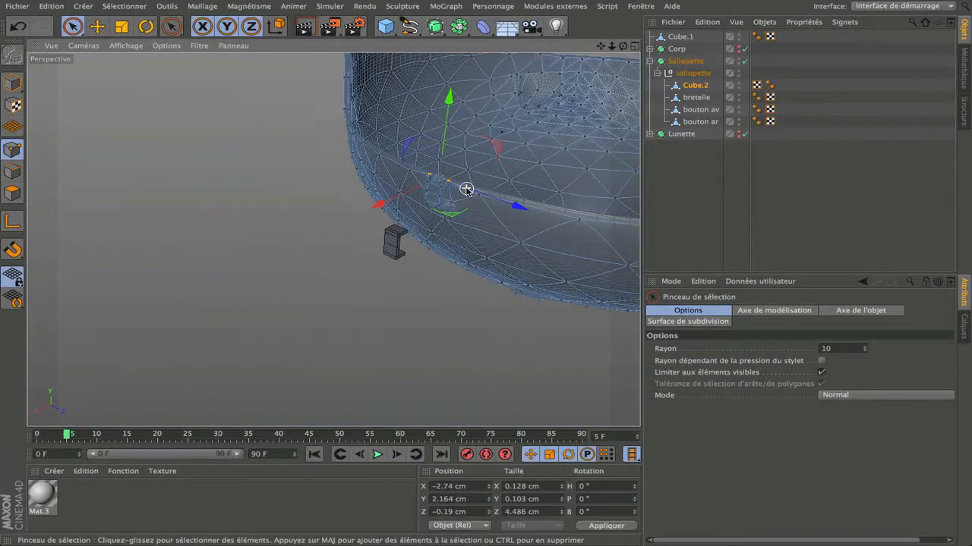
{"action": "left_click", "coordinate": [306, 29]}
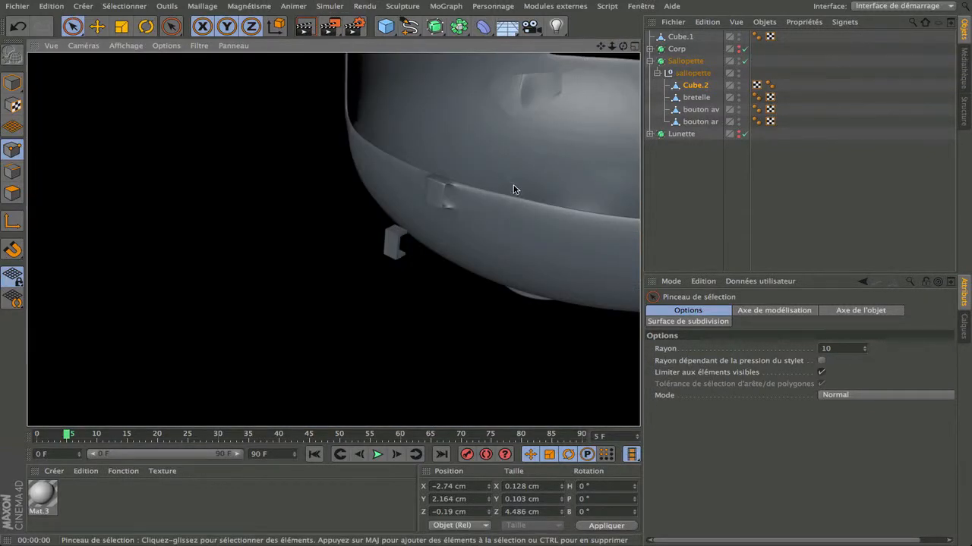
{"action": "left_click", "coordinate": [455, 206]}
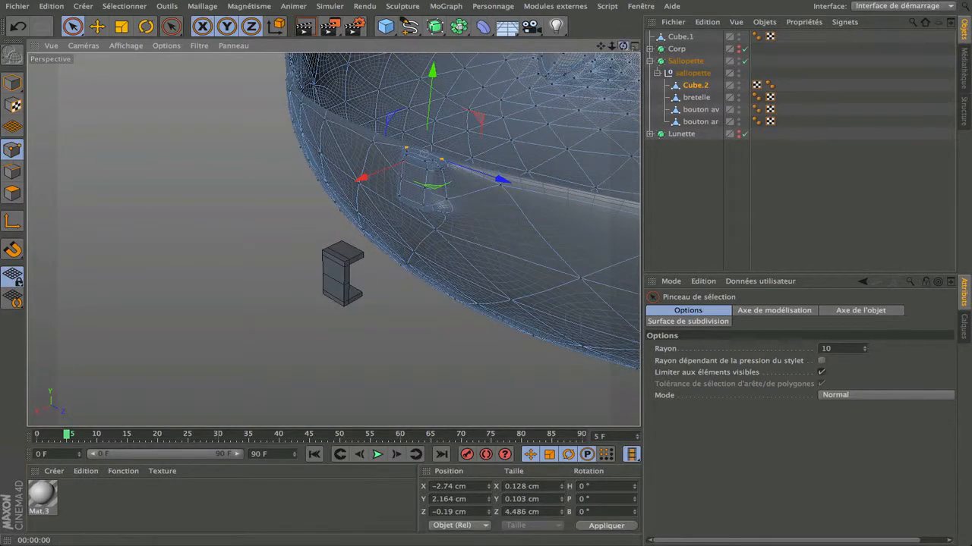
{"action": "left_click_drag", "start_coordinate": [332, 239], "coordinate": [425, 231], "text": "alt"}
{"action": "left_click", "coordinate": [305, 27]}
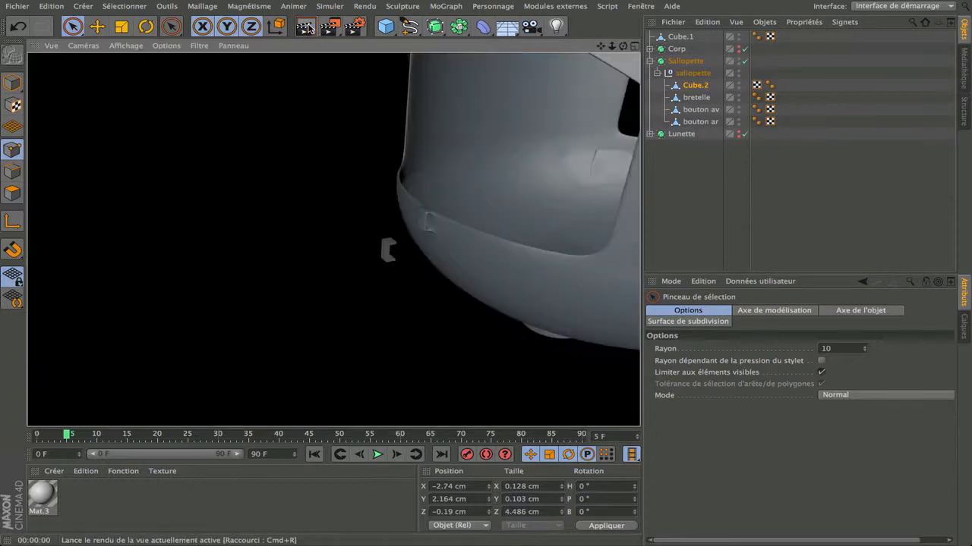
- Render the overalls facing the front opening to compare the attached belt loop with the rest of the waistband
{"action": "left_click", "coordinate": [542, 215]}
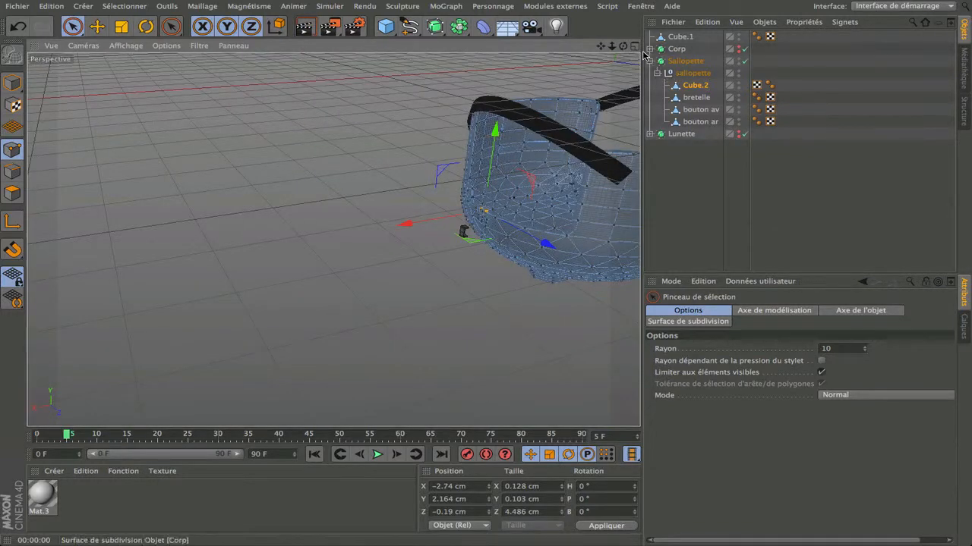
{"action": "left_click_drag", "start_coordinate": [542, 213], "coordinate": [333, 239], "text": "alt"}
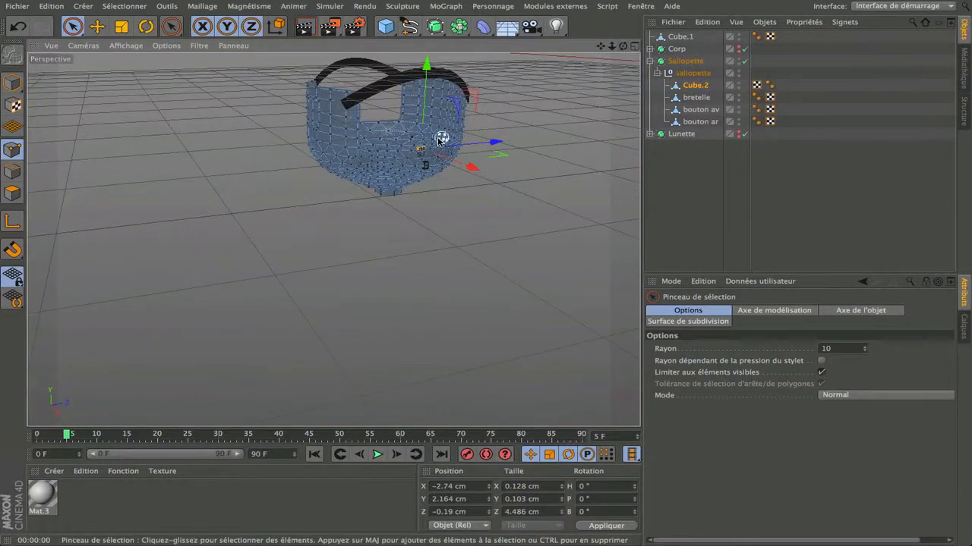
{"action": "scroll", "coordinate": [427, 152], "scroll_direction": "up", "scroll_amount": 5}
{"action": "left_click", "coordinate": [304, 28]}
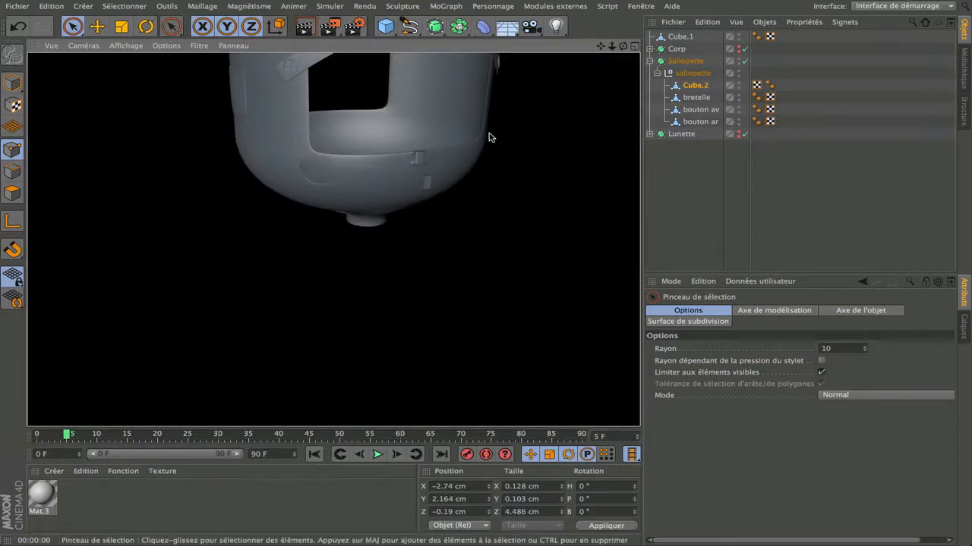
{"action": "scroll", "coordinate": [425, 157], "scroll_direction": "up", "scroll_amount": 10}
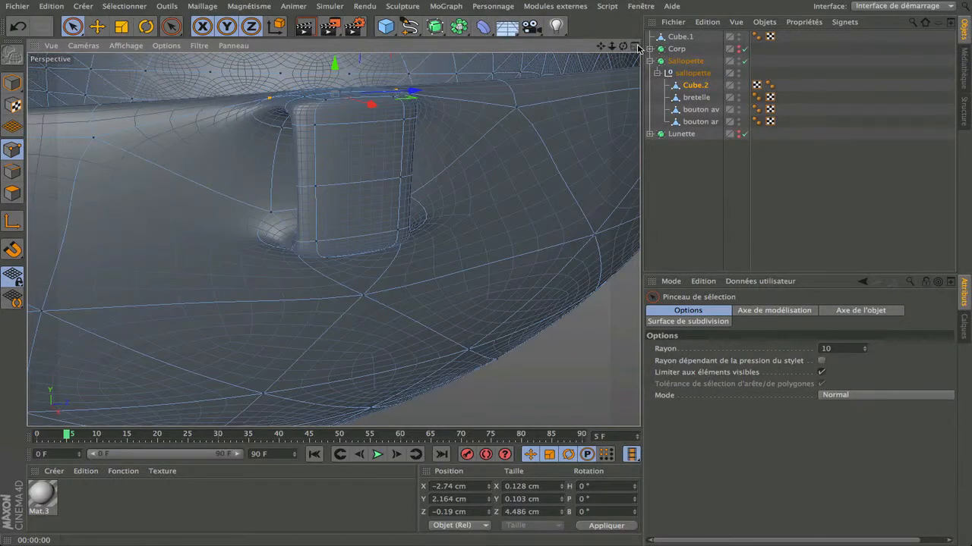
- Turn off the Saliopette subdivision smoothing and start the Knife in Ligne mode on the plain waistband polygon below the opening
{"action": "left_click_drag", "start_coordinate": [623, 47], "coordinate": [332, 239]}
{"action": "scroll", "coordinate": [487, 153], "scroll_direction": "down", "scroll_amount": 5}
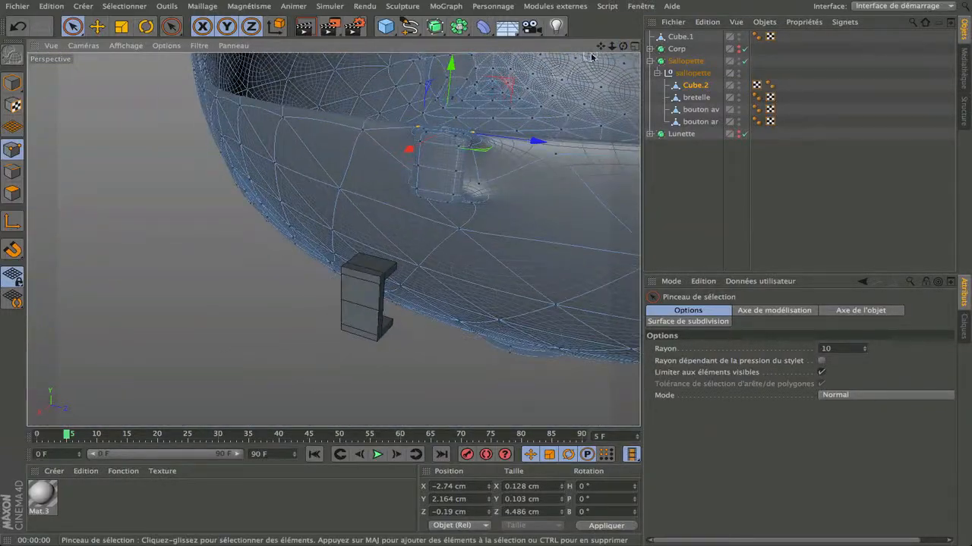
{"action": "left_click_drag", "start_coordinate": [600, 47], "coordinate": [440, 144]}
{"action": "scroll", "coordinate": [372, 199], "scroll_direction": "down", "scroll_amount": 2}
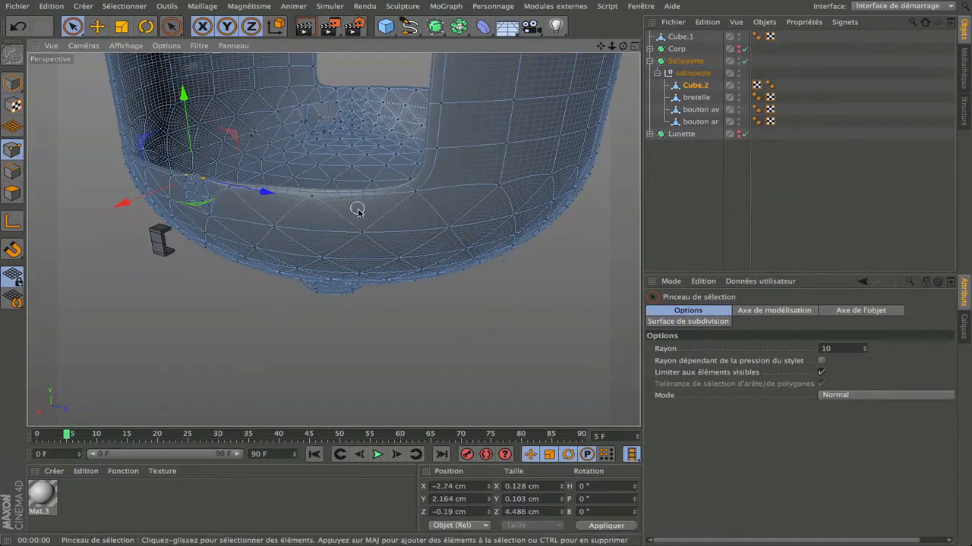
{"action": "scroll", "coordinate": [357, 208], "scroll_direction": "up", "scroll_amount": 2}
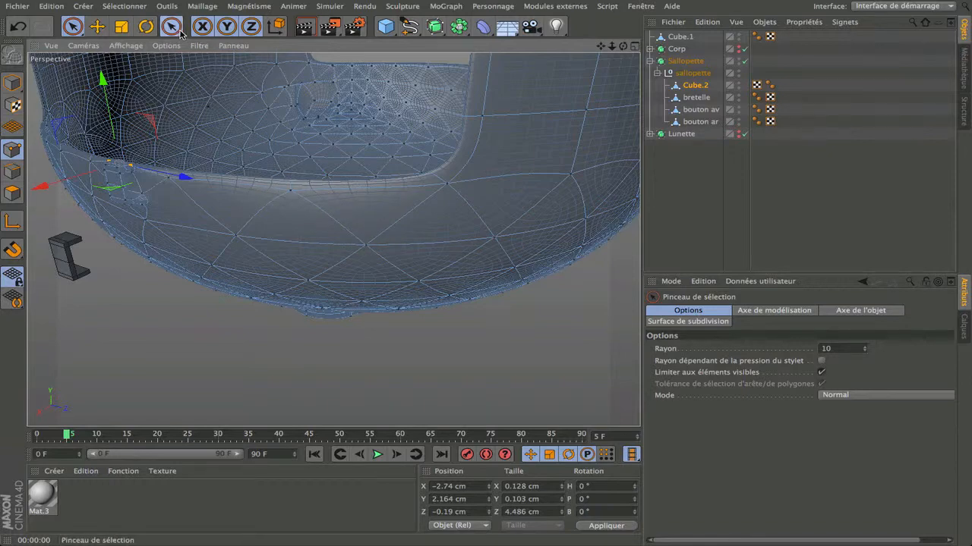
{"action": "left_click_drag", "start_coordinate": [180, 33], "coordinate": [224, 128]}
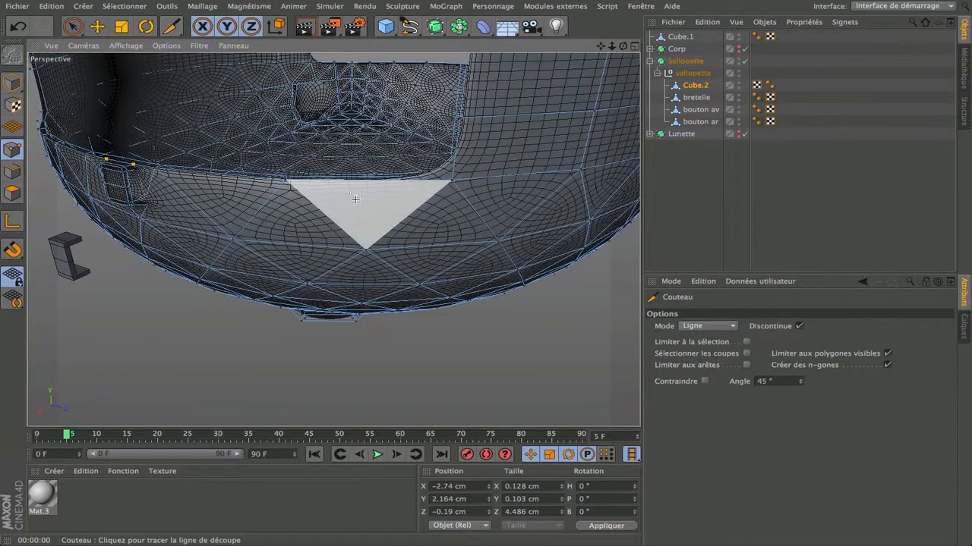
{"action": "key", "text": "q"}
{"action": "scroll", "coordinate": [361, 218], "scroll_direction": "up", "scroll_amount": 5}
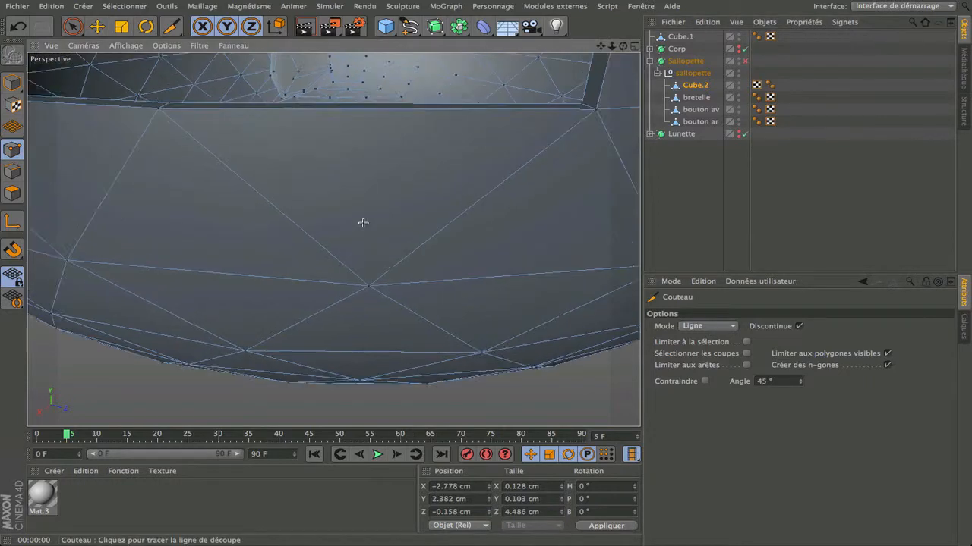
{"action": "scroll", "coordinate": [363, 223], "scroll_direction": "down", "scroll_amount": 1}
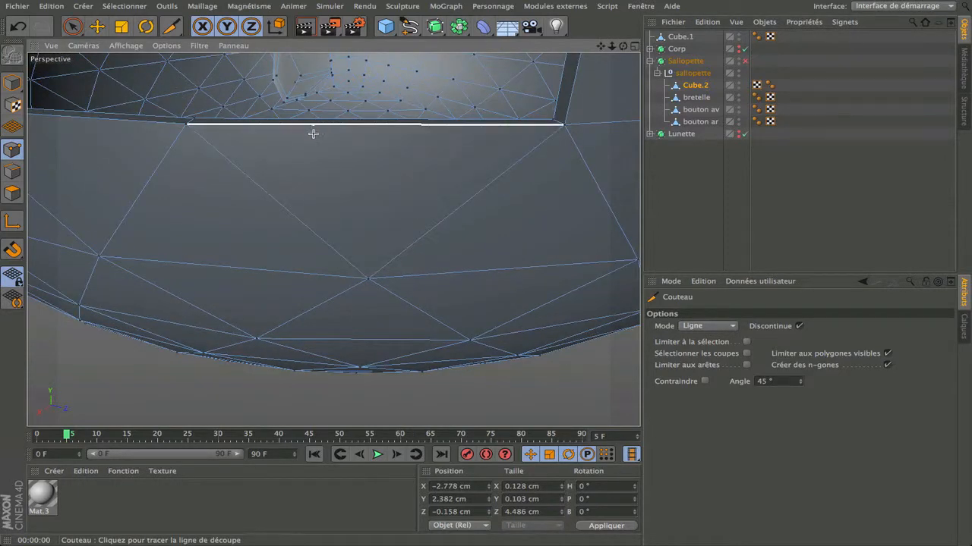
{"action": "left_click_drag", "start_coordinate": [312, 134], "coordinate": [313, 223]}
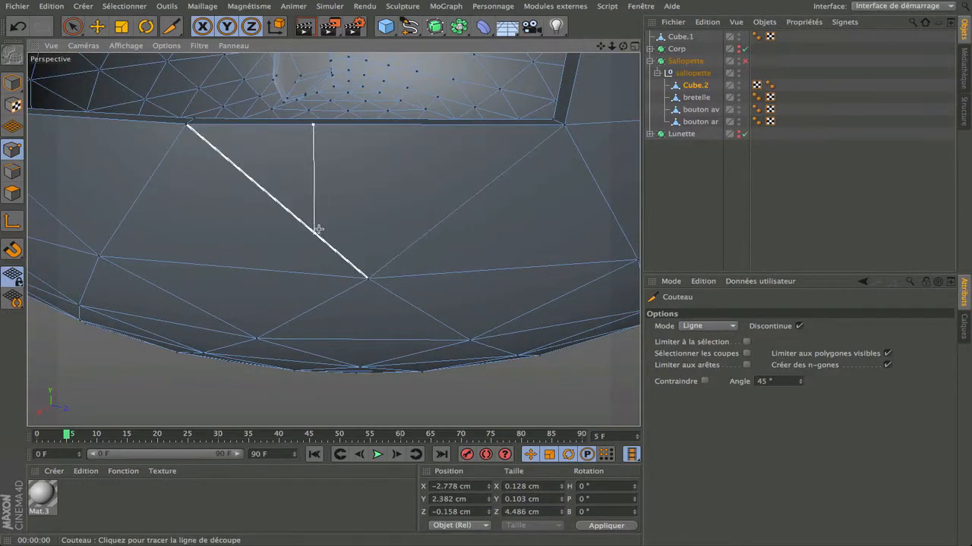
{"action": "left_click_drag", "start_coordinate": [318, 229], "coordinate": [319, 227]}
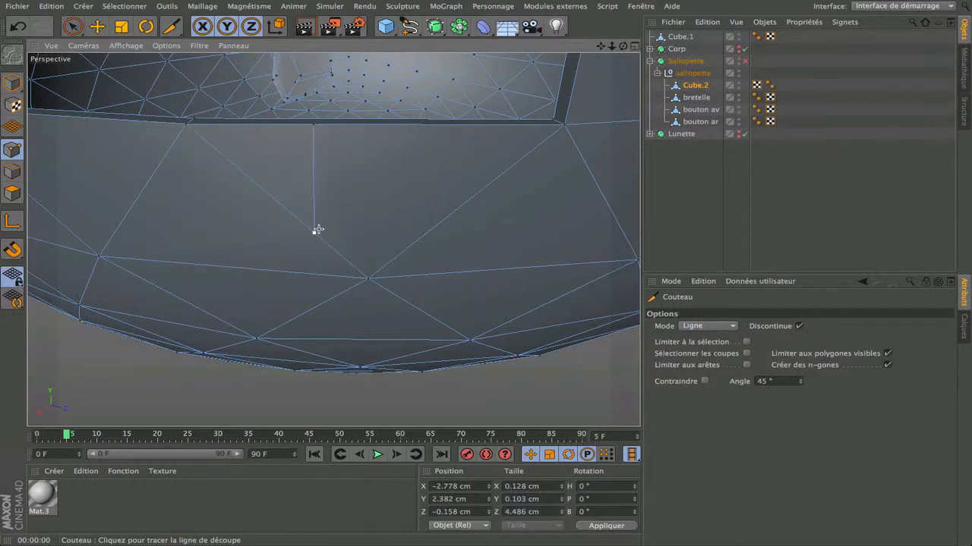
{"action": "key", "text": "ctrl+z"}
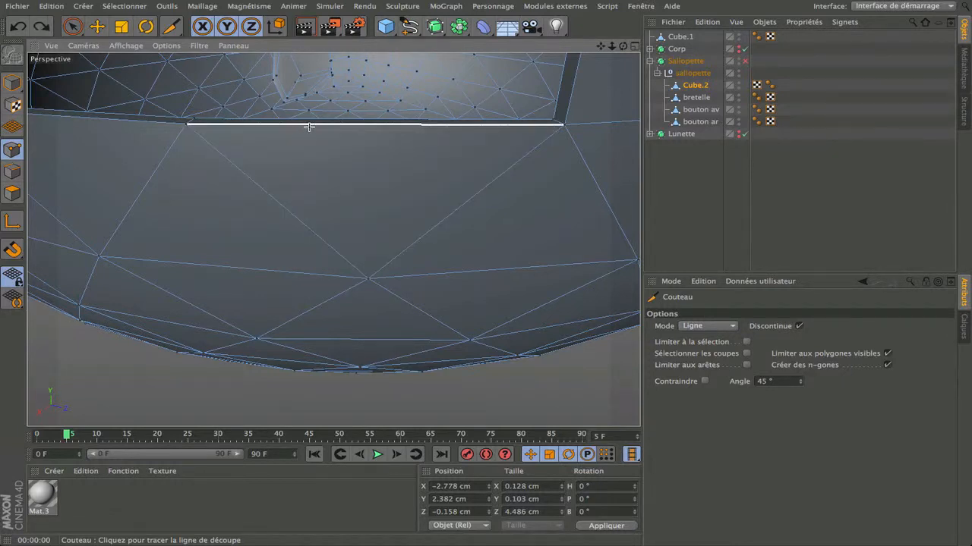
- Knife a four-sided outline into the triangular waistband polygon below the opening, adding support cuts just inside its upper edge and just below its lower edge
{"action": "left_click_drag", "start_coordinate": [309, 127], "coordinate": [310, 226]}
{"action": "left_click_drag", "start_coordinate": [433, 128], "coordinate": [428, 226]}
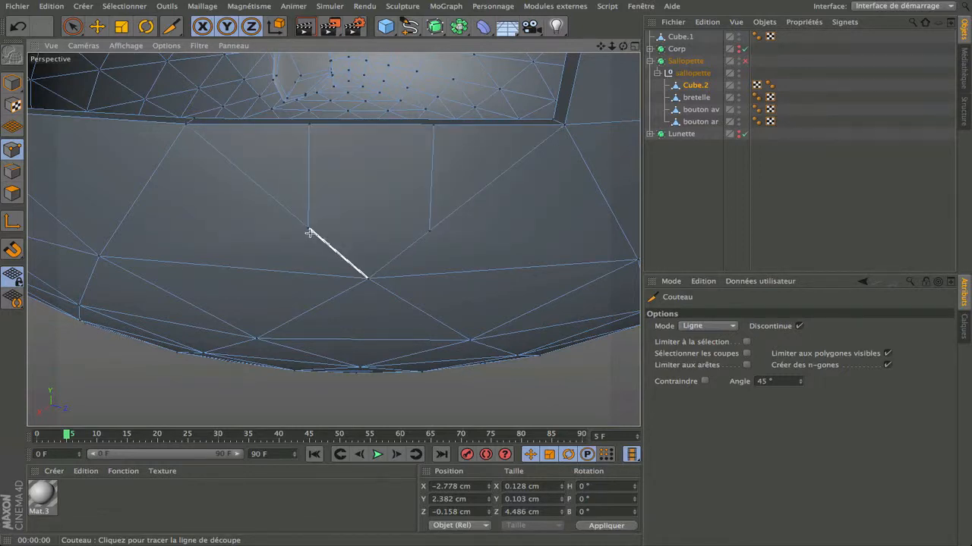
{"action": "left_click_drag", "start_coordinate": [310, 228], "coordinate": [430, 229]}
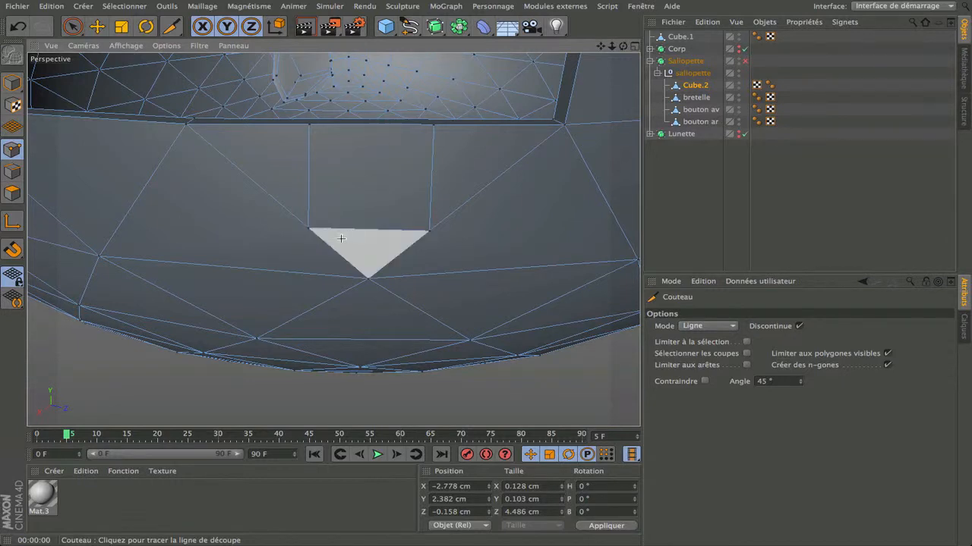
{"action": "left_click_drag", "start_coordinate": [323, 241], "coordinate": [413, 243]}
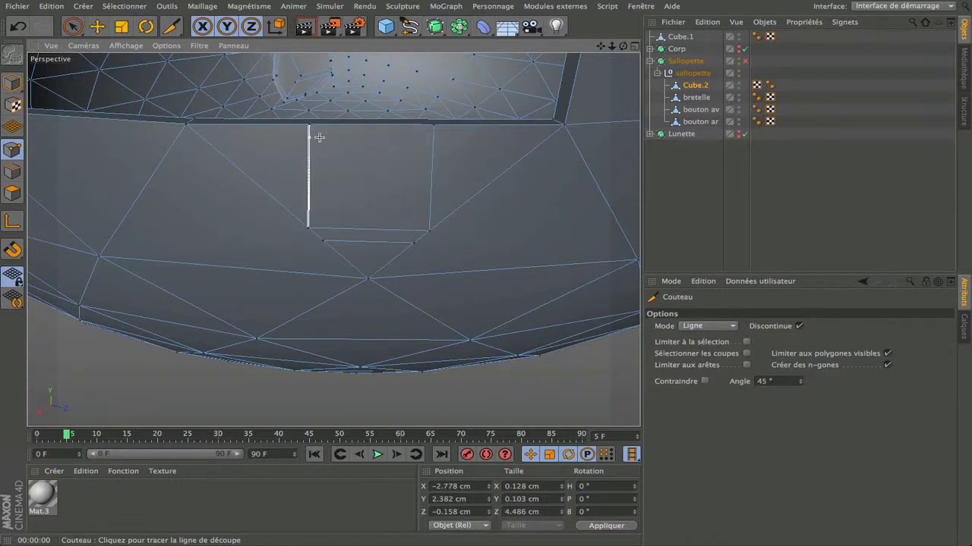
{"action": "left_click_drag", "start_coordinate": [319, 137], "coordinate": [429, 139]}
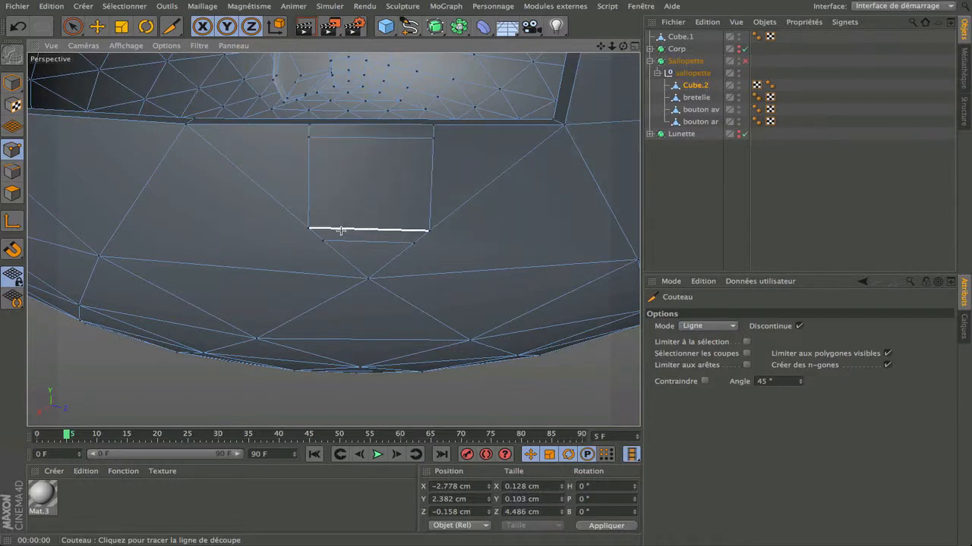
{"action": "left_click", "coordinate": [72, 26]}
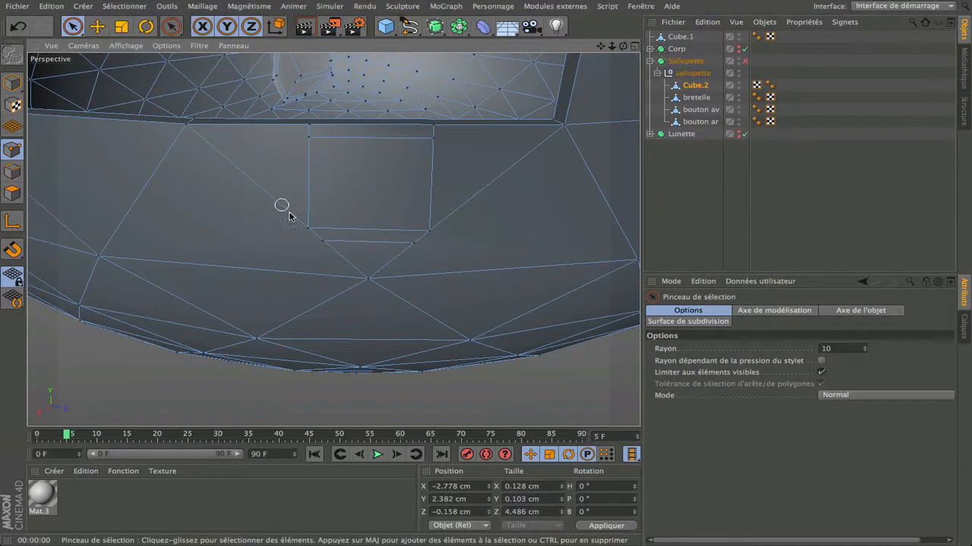
{"action": "left_click", "coordinate": [323, 240]}
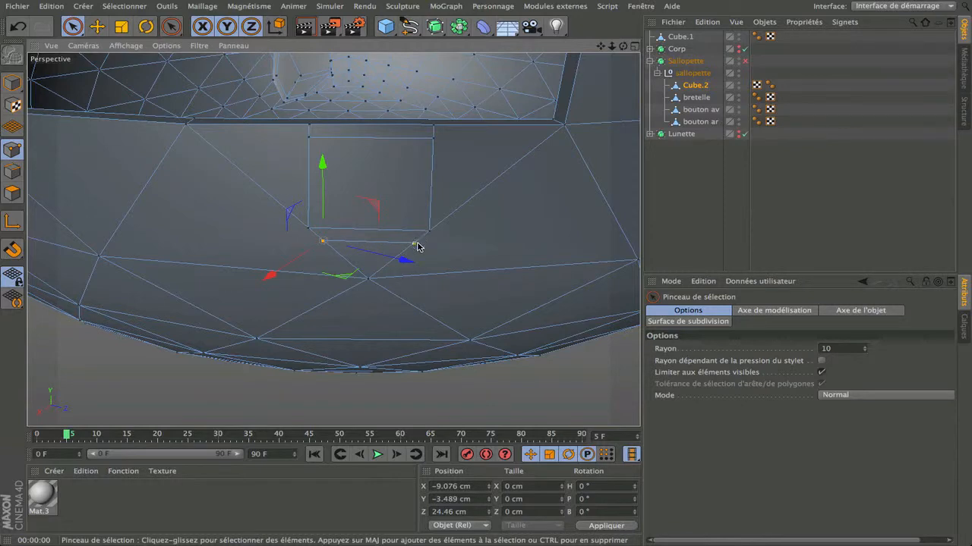
{"action": "left_click", "coordinate": [414, 243], "text": "shift"}
{"action": "key", "text": "t"}
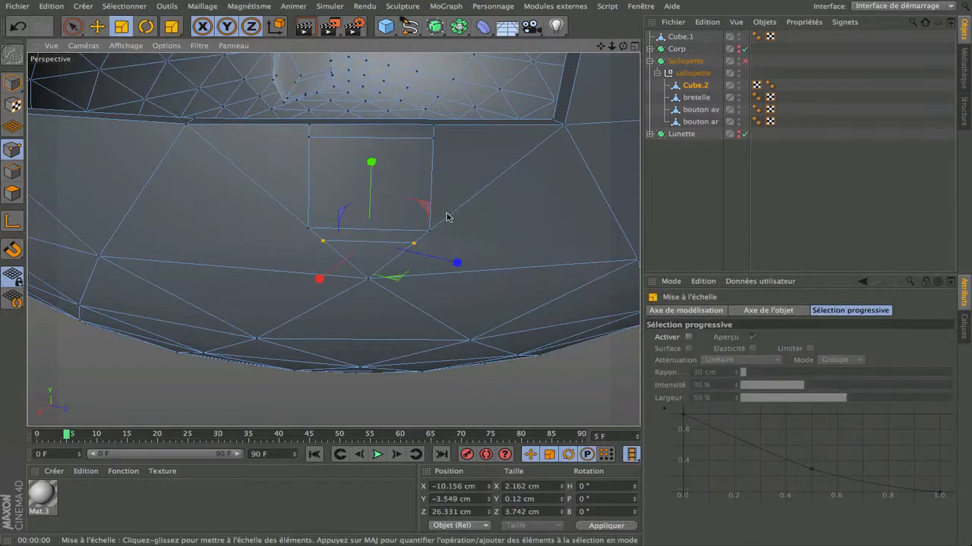
{"action": "left_click_drag", "start_coordinate": [623, 46], "coordinate": [333, 239]}
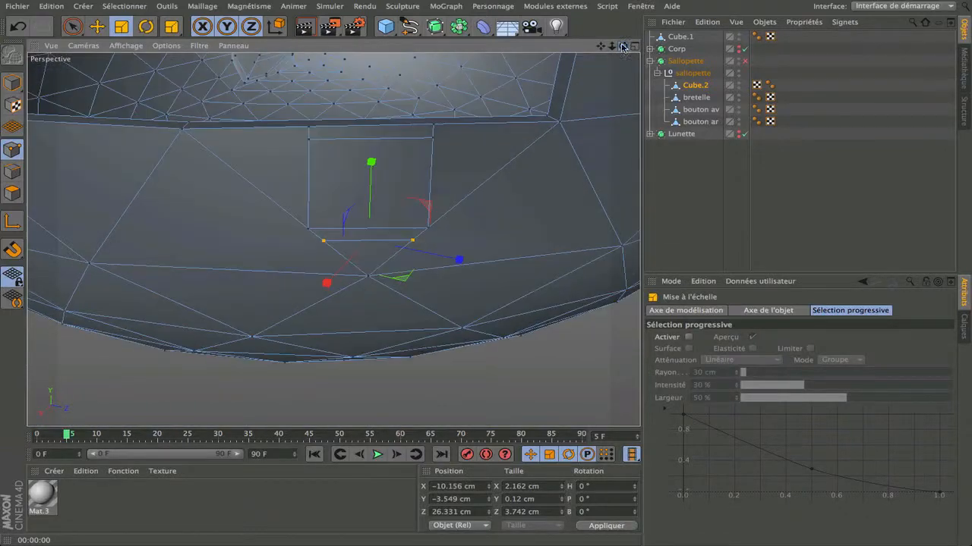
{"action": "left_click", "coordinate": [519, 389]}
- Select the two end points of the lowest support cut and run Centre des axes on Tous les points with Normales alignment
{"action": "left_click", "coordinate": [72, 26]}
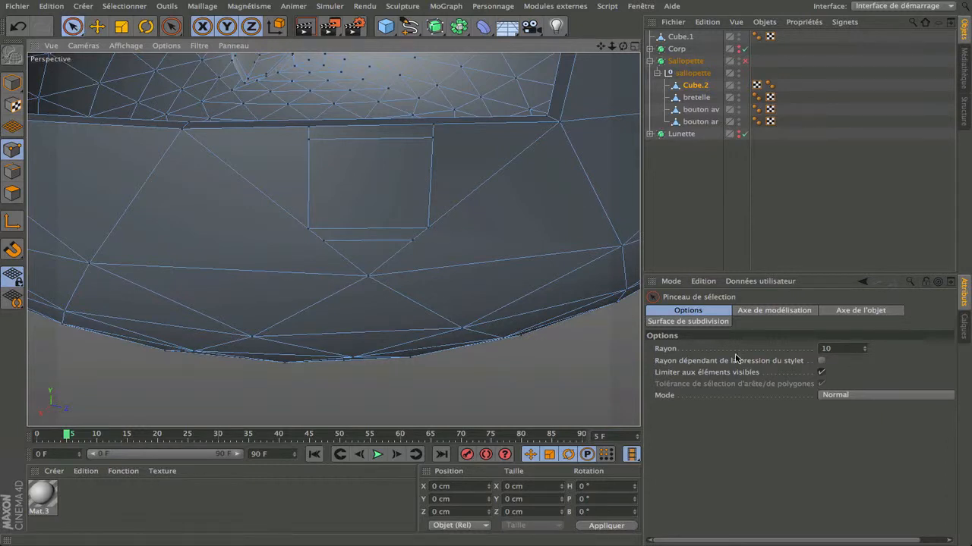
{"action": "left_click", "coordinate": [821, 373]}
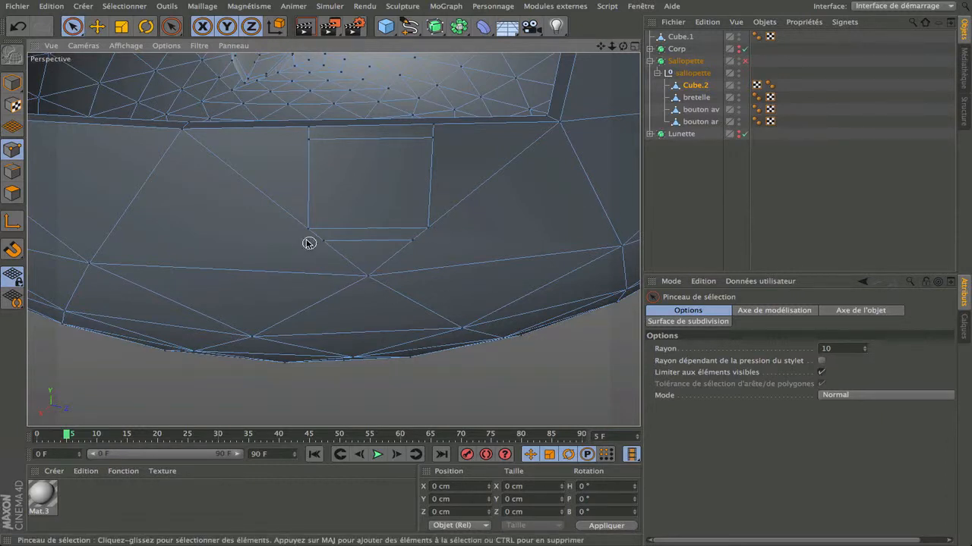
{"action": "left_click", "coordinate": [319, 242]}
{"action": "left_click", "coordinate": [413, 241], "text": "shift"}
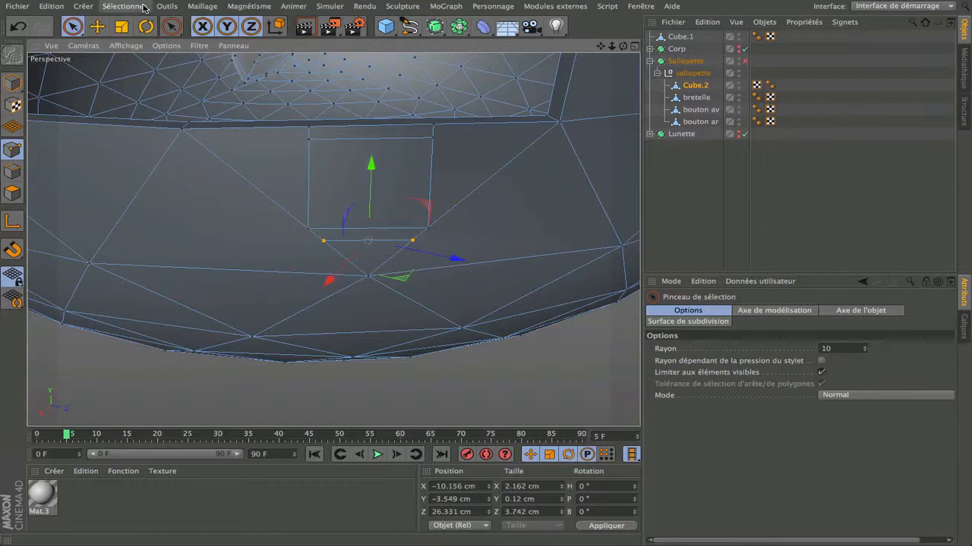
{"action": "left_click", "coordinate": [202, 6]}
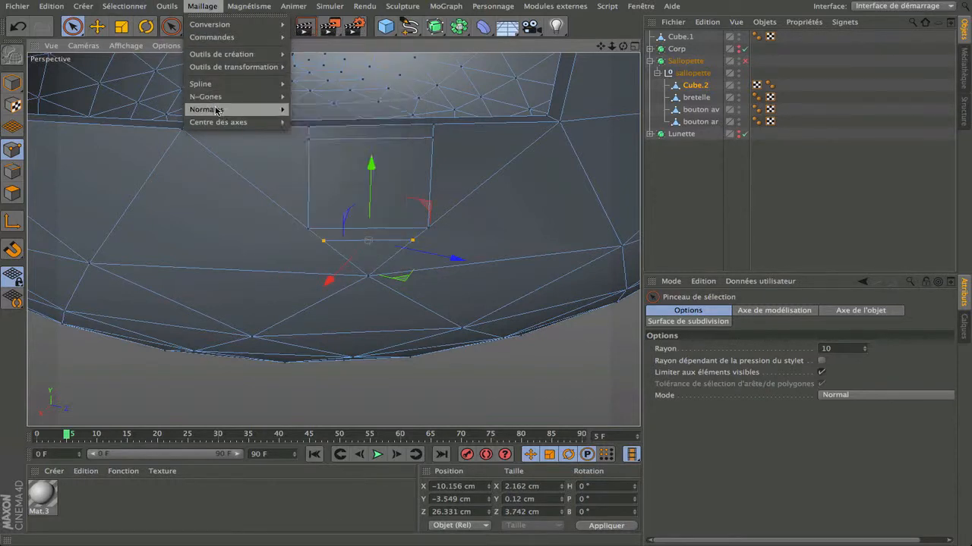
{"action": "mouse_move", "coordinate": [218, 121]}
{"action": "left_click", "coordinate": [310, 125]}
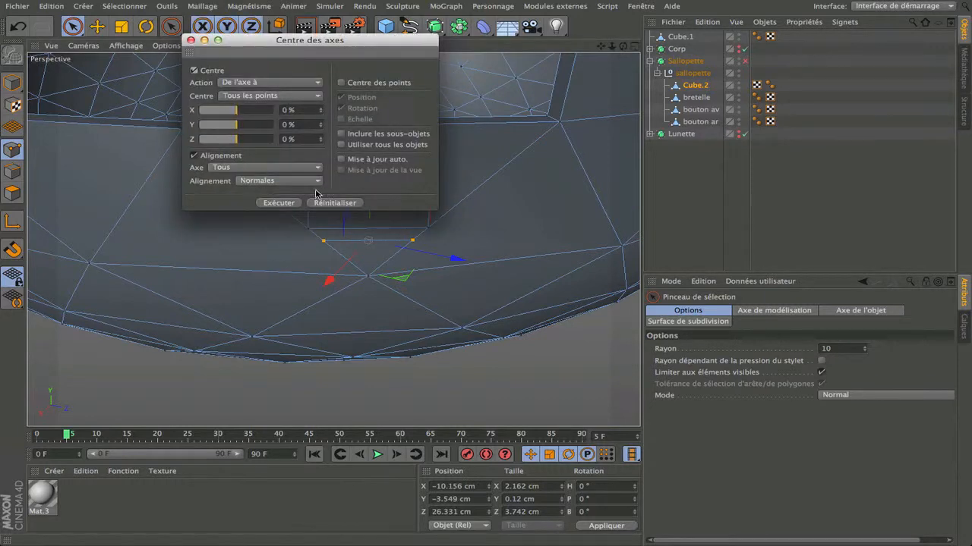
{"action": "left_click", "coordinate": [285, 203]}
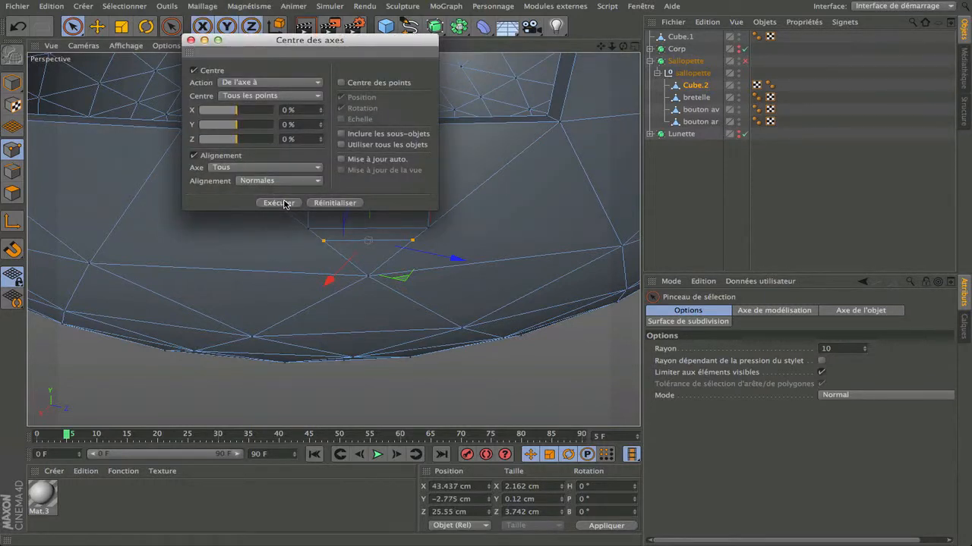
- Try the Monde and Arête sélectionnée alignment options for the axis centre and close the dialog without executing
{"action": "left_click", "coordinate": [317, 182]}
{"action": "left_click", "coordinate": [282, 218]}
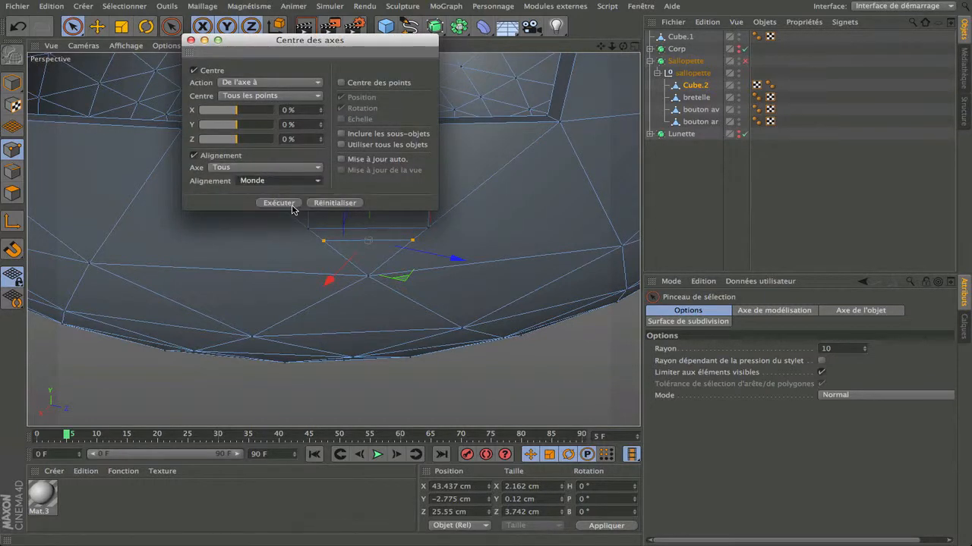
{"action": "left_click", "coordinate": [303, 181]}
{"action": "left_click", "coordinate": [293, 207]}
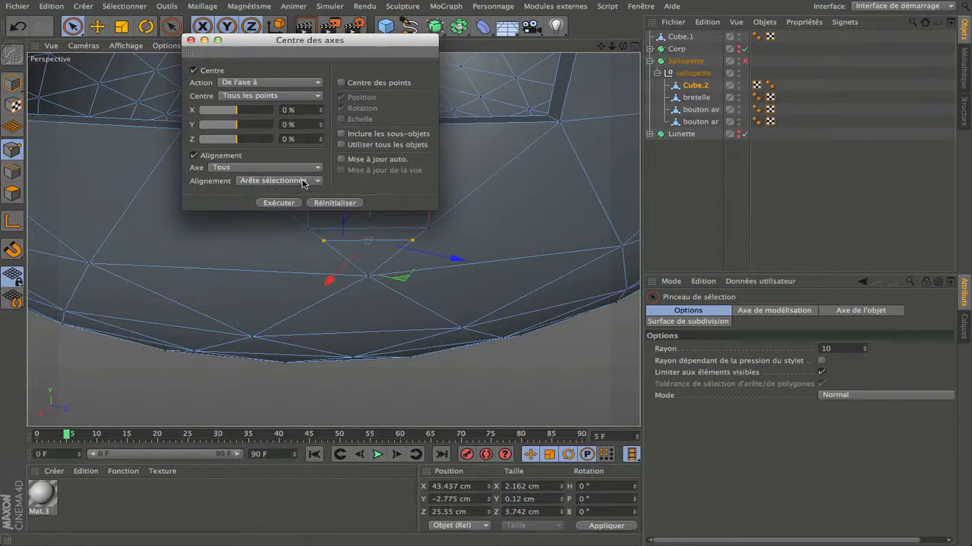
{"action": "left_click", "coordinate": [302, 182]}
{"action": "left_click", "coordinate": [273, 217]}
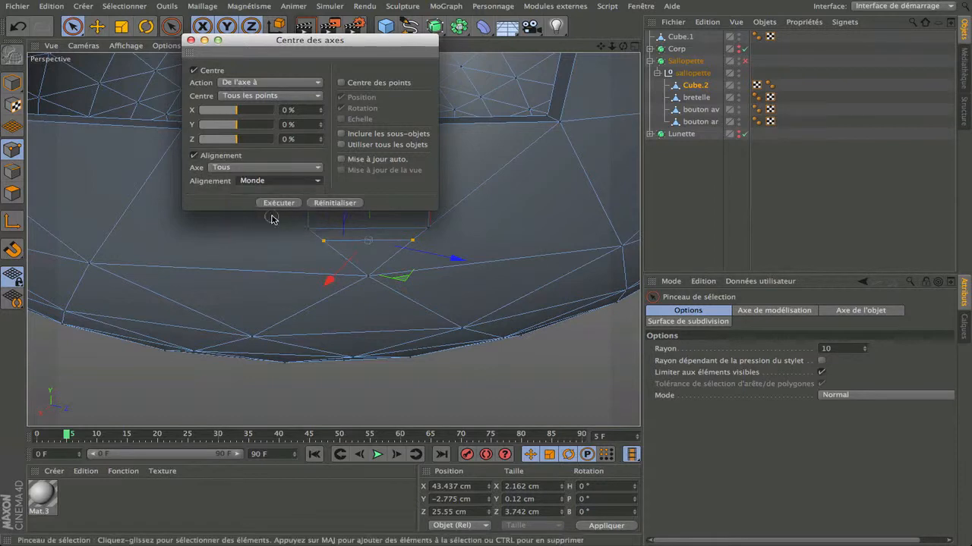
{"action": "left_click", "coordinate": [192, 40]}
{"action": "left_click", "coordinate": [323, 241]}
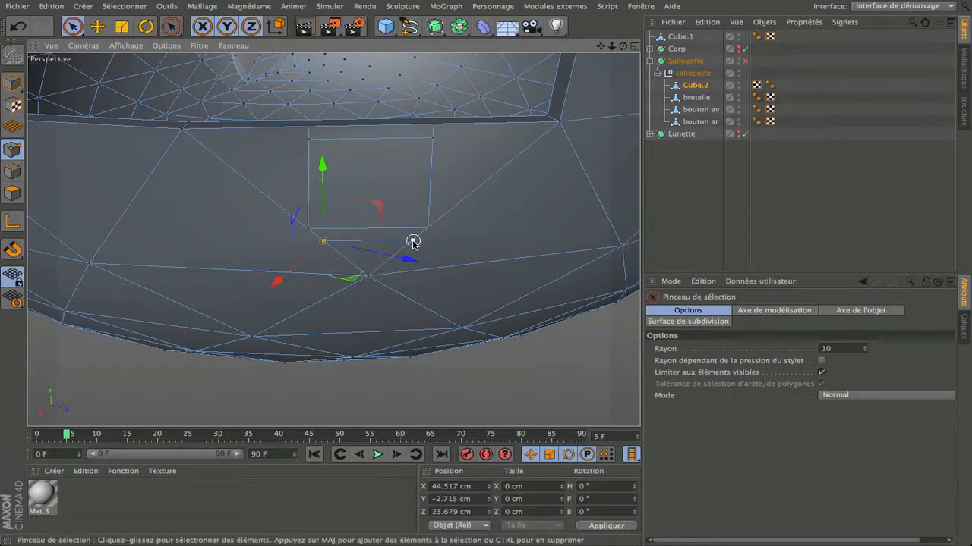
{"action": "left_click", "coordinate": [458, 251]}
{"action": "scroll", "coordinate": [352, 245], "scroll_direction": "up", "scroll_amount": 2}
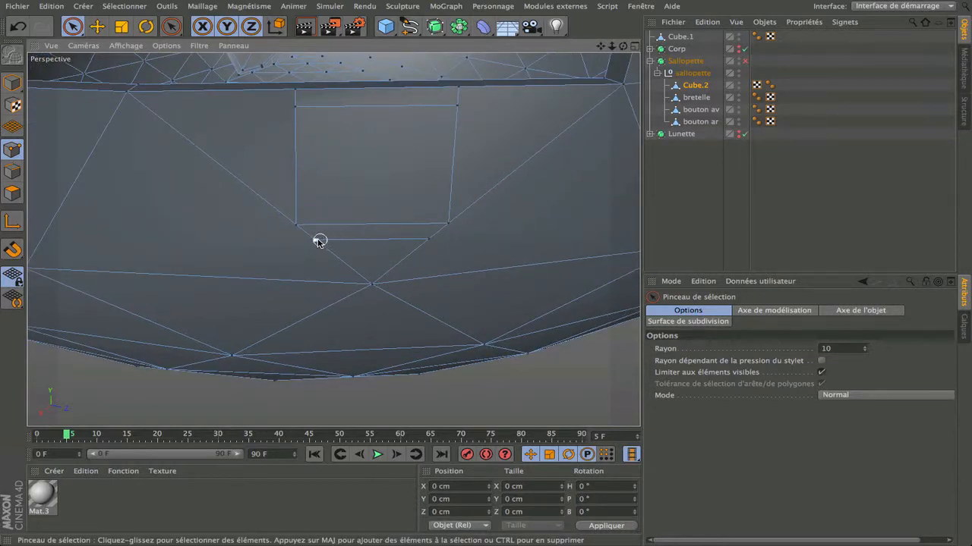
{"action": "left_click", "coordinate": [316, 241]}
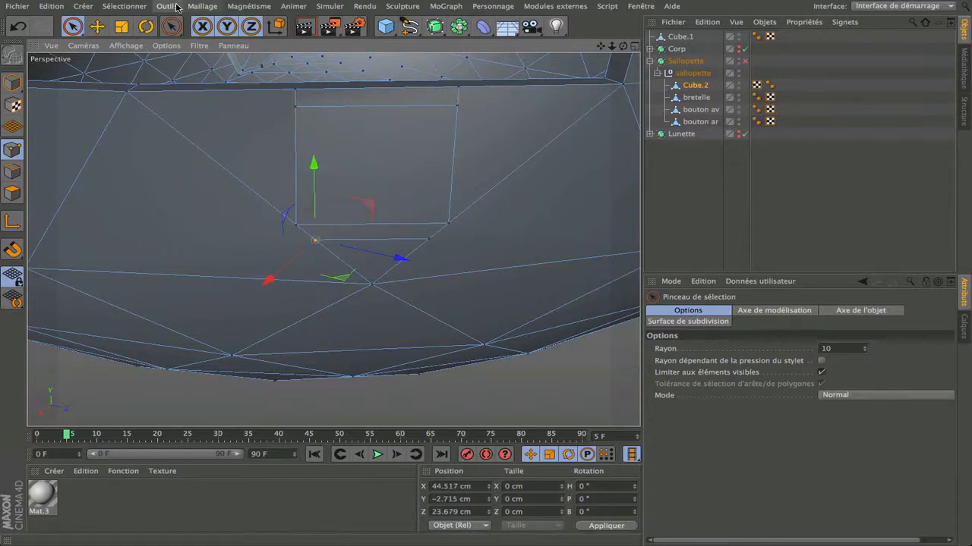
{"action": "left_click", "coordinate": [203, 6]}
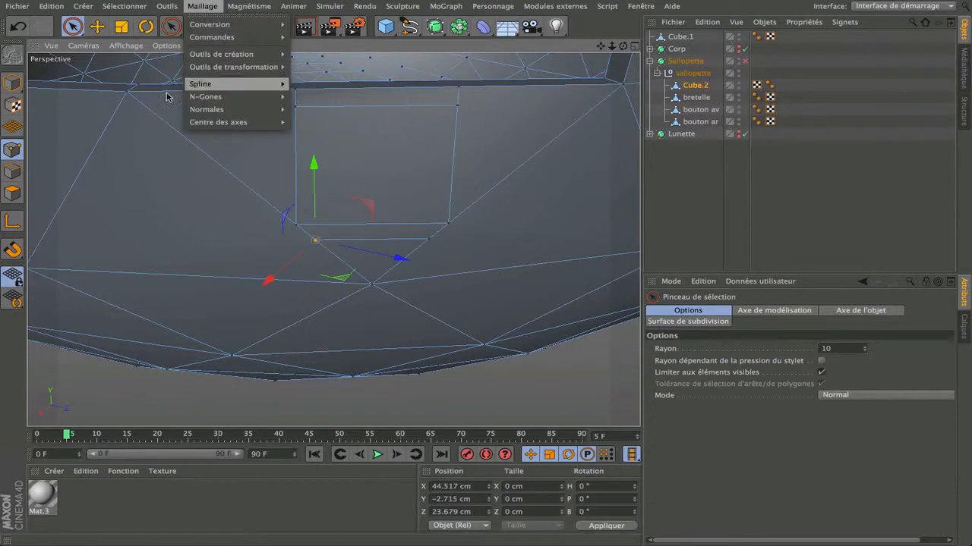
- Select the lowest support-cut edge and scale it along its length to about 4.95 cm in Z, matching the outline's width
{"action": "left_click", "coordinate": [15, 173]}
{"action": "left_click", "coordinate": [17, 173]}
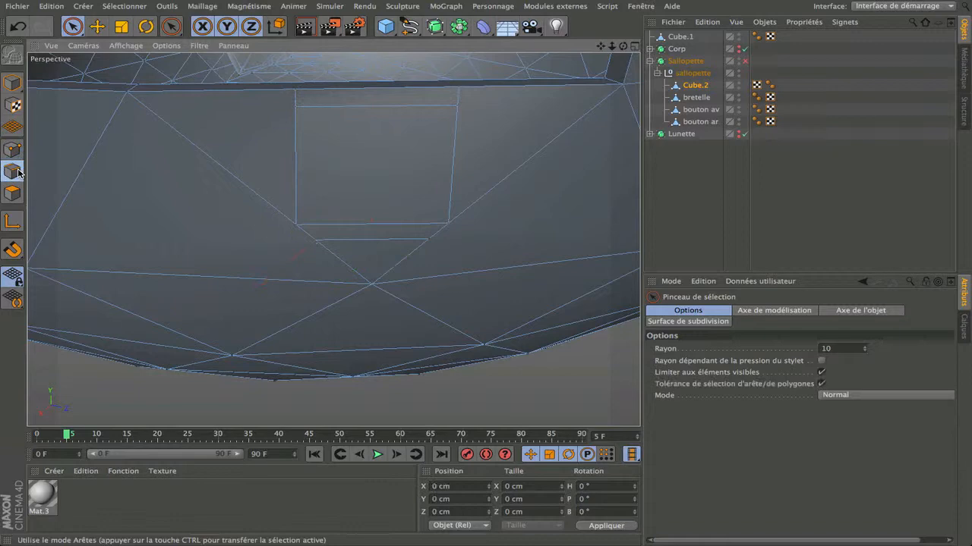
{"action": "left_click", "coordinate": [372, 240]}
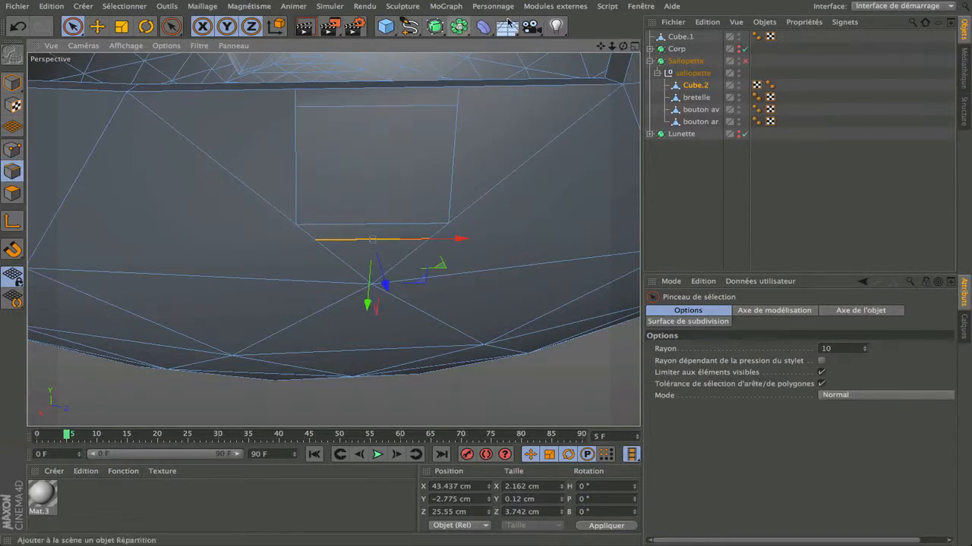
{"action": "left_click_drag", "start_coordinate": [622, 46], "coordinate": [281, 9]}
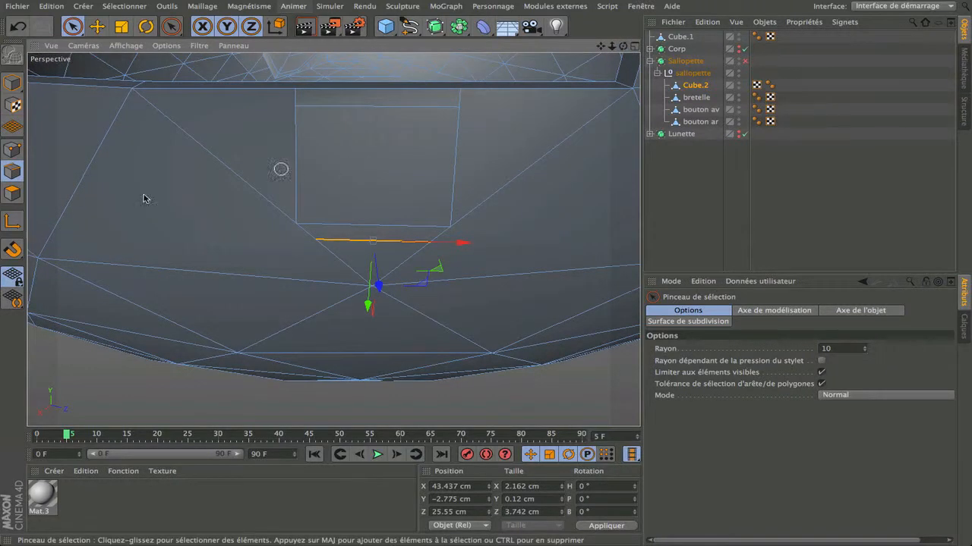
{"action": "left_click", "coordinate": [123, 26]}
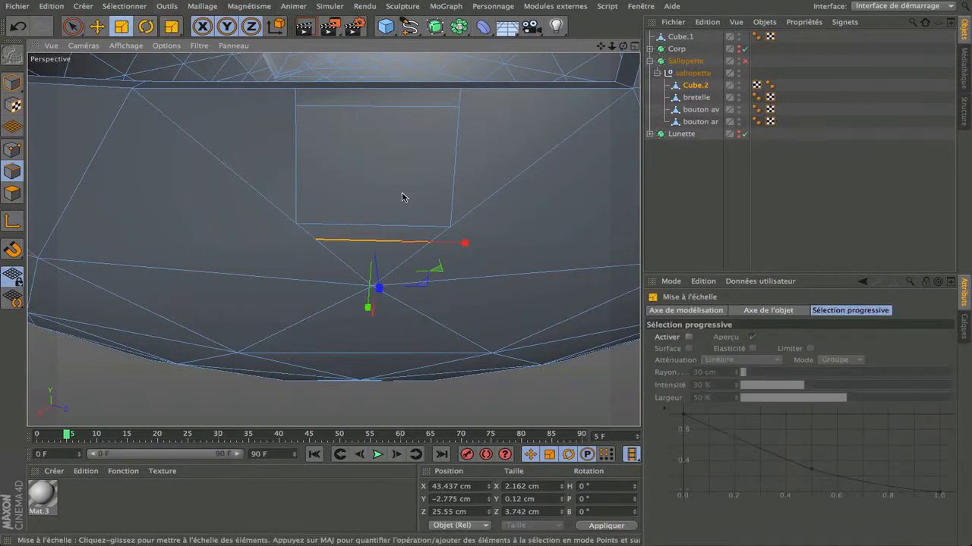
{"action": "left_click_drag", "start_coordinate": [466, 246], "coordinate": [495, 245]}
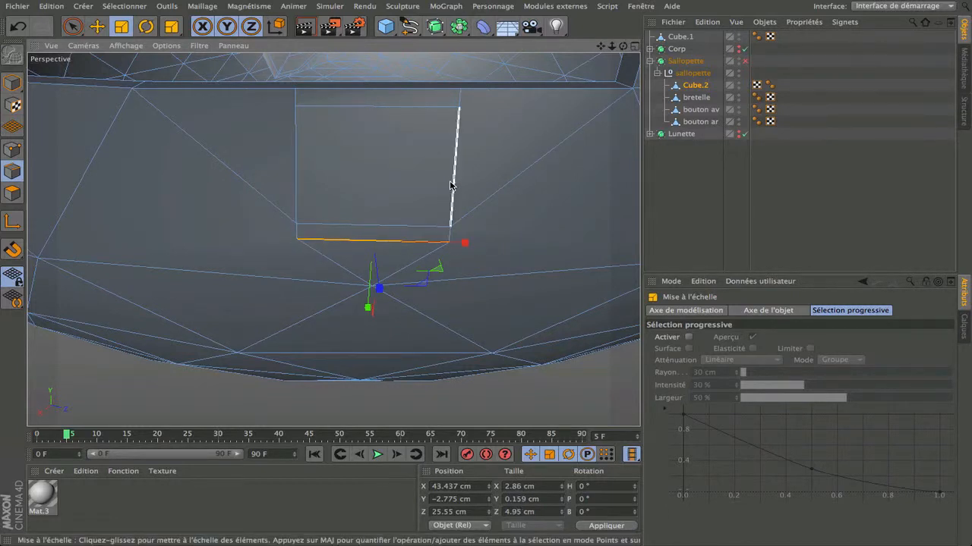
{"action": "left_click", "coordinate": [519, 260]}
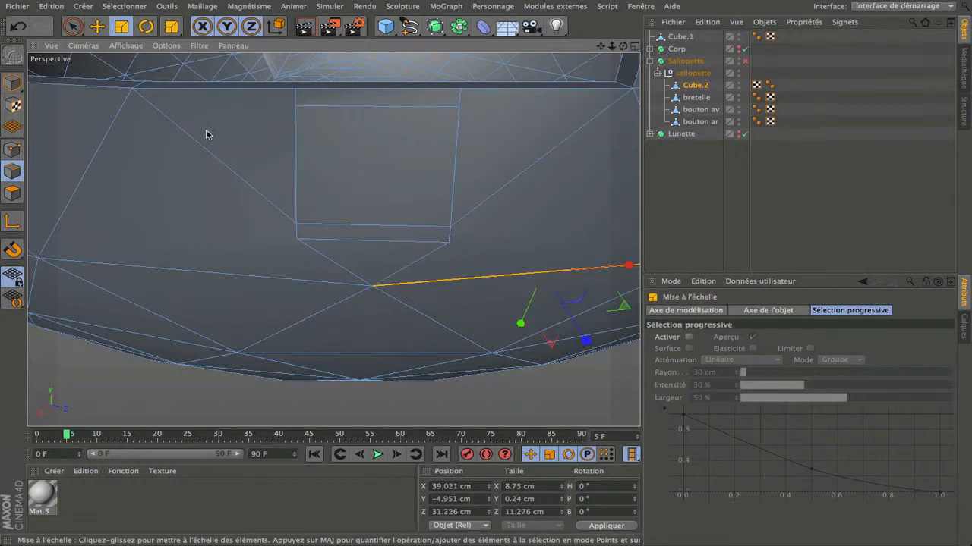
- Select the two narrow strip polygons at the upper and lower ends of the waistband outline and delete them
{"action": "left_click", "coordinate": [72, 26]}
{"action": "left_click", "coordinate": [11, 193]}
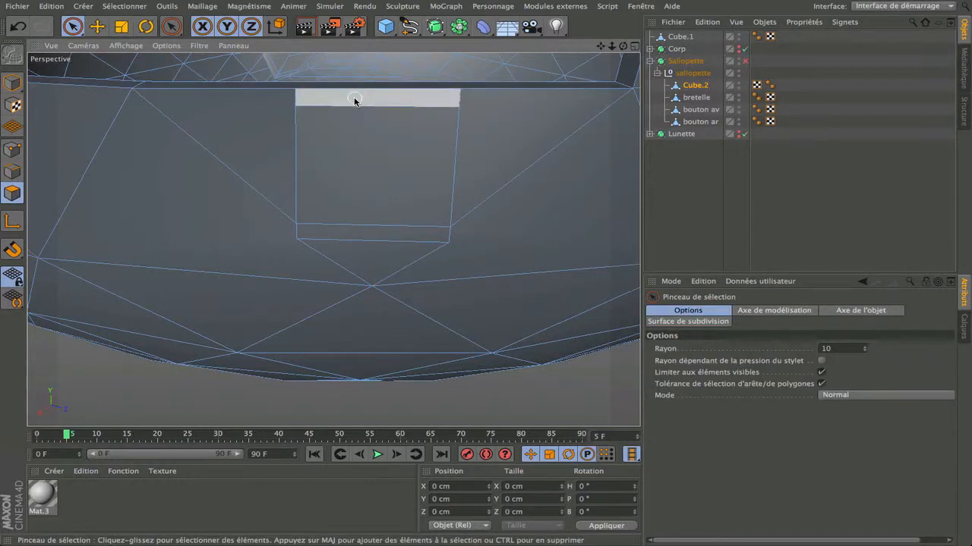
{"action": "left_click", "coordinate": [355, 99]}
{"action": "left_click", "coordinate": [370, 232], "text": "shift"}
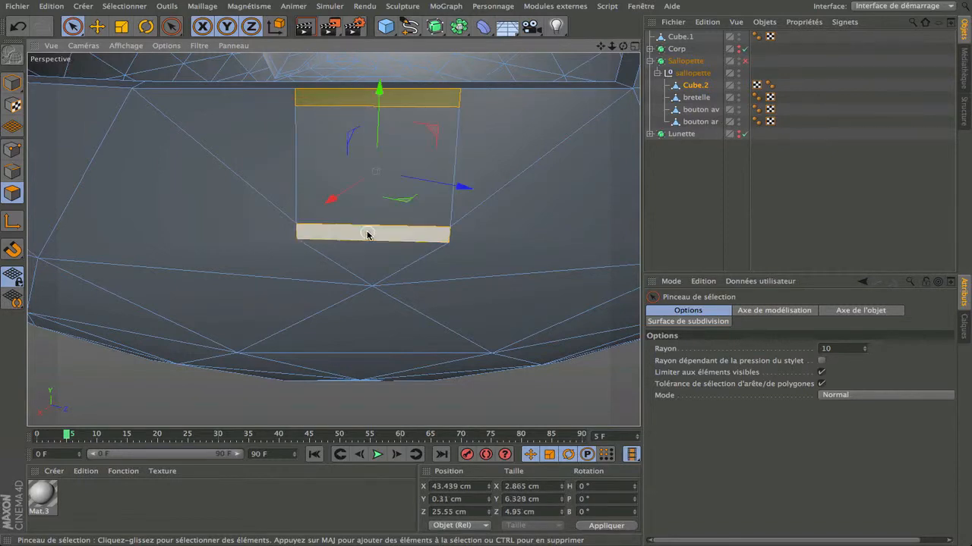
{"action": "left_click", "coordinate": [339, 378]}
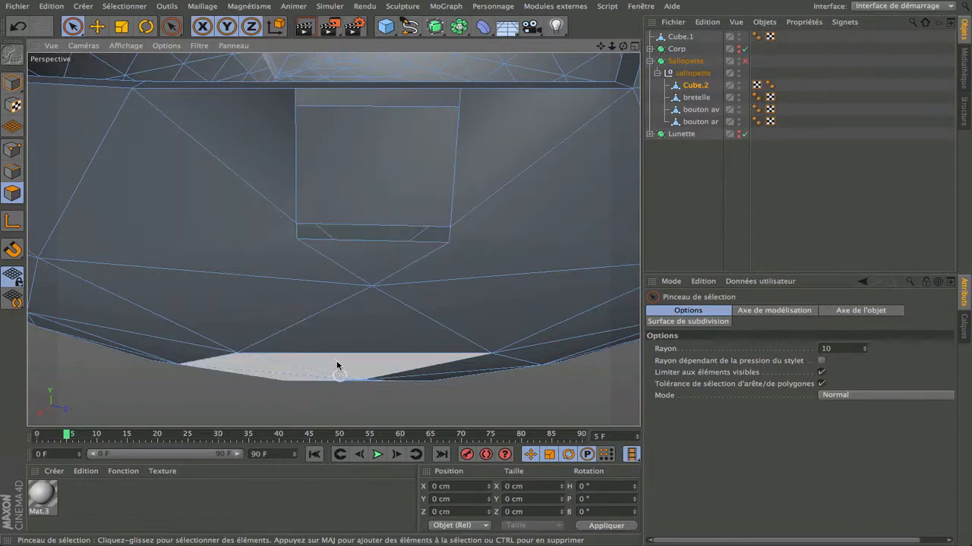
- Duplicate the free-standing belt loop Cube.1 as a spare copy and reselect Cube.1
{"action": "scroll", "coordinate": [335, 235], "scroll_direction": "down", "scroll_amount": 5}
{"action": "scroll", "coordinate": [146, 273], "scroll_direction": "up", "scroll_amount": 4}
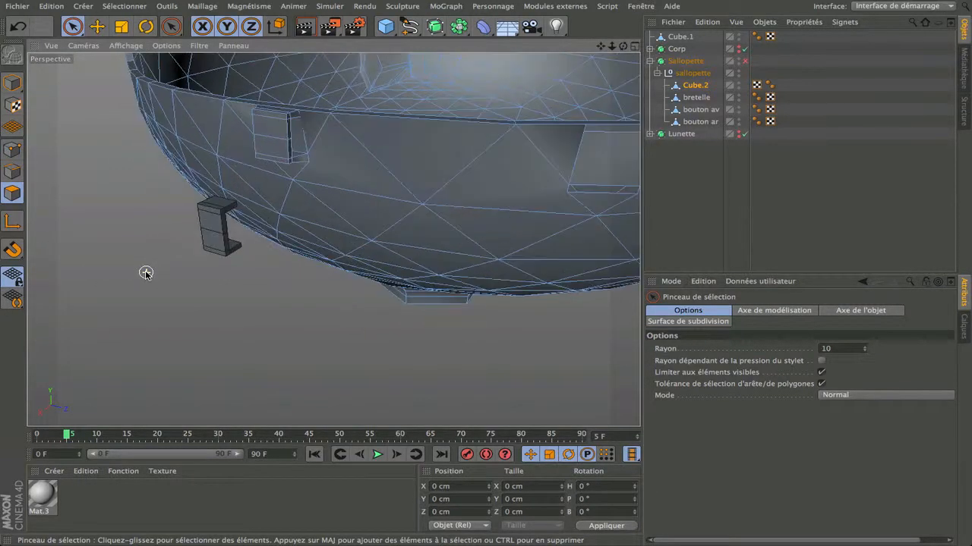
{"action": "left_click", "coordinate": [680, 36]}
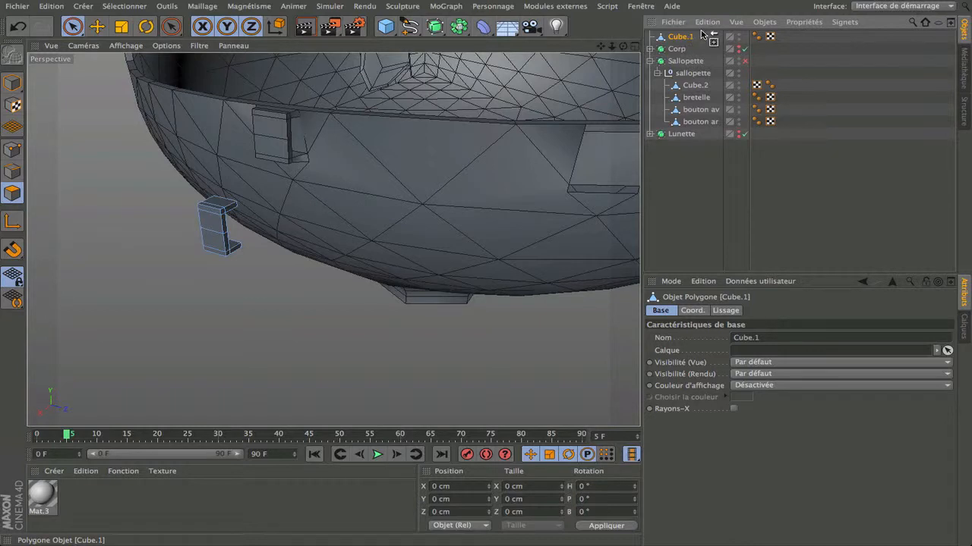
{"action": "left_click_drag", "start_coordinate": [690, 34], "coordinate": [692, 35], "text": "ctrl"}
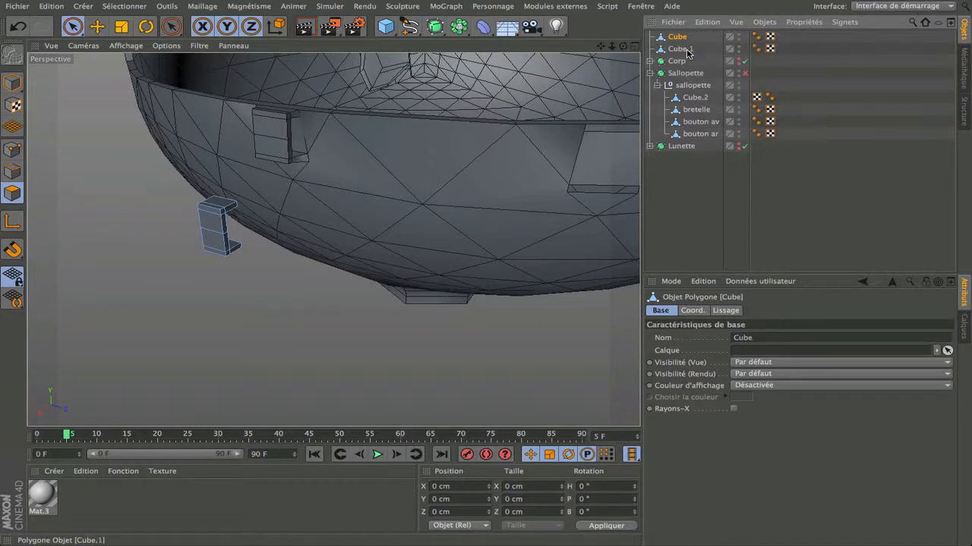
{"action": "left_click", "coordinate": [683, 50]}
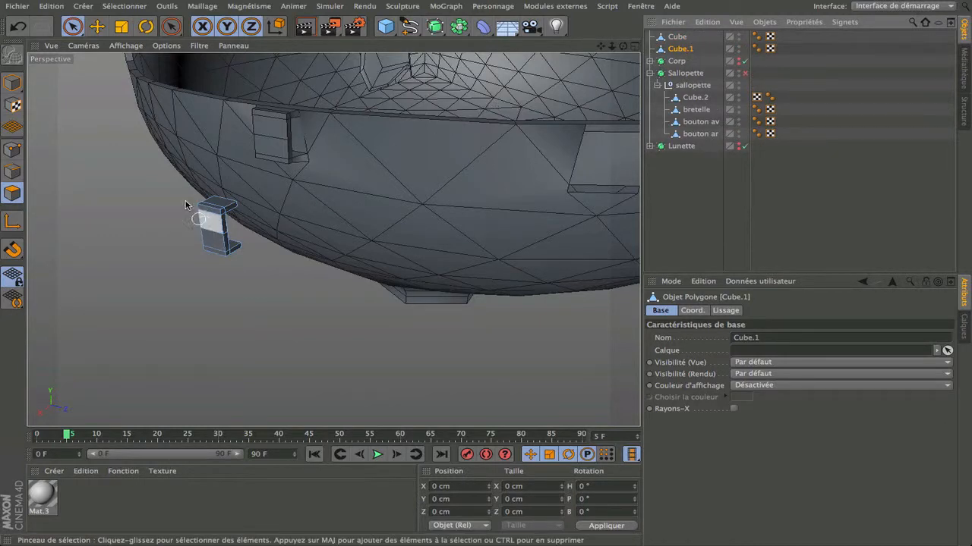
- Move the whole Cube.1 loop near the new waistband outline, to about Y −58.8 cm and Z 27.9 cm
{"action": "left_click", "coordinate": [12, 83]}
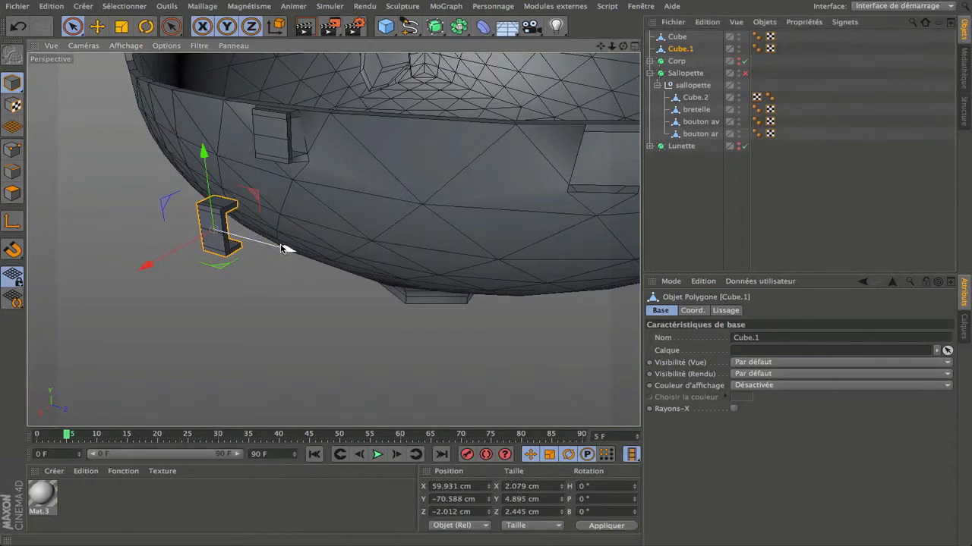
{"action": "left_click_drag", "start_coordinate": [281, 245], "coordinate": [253, 244]}
{"action": "left_click_drag", "start_coordinate": [72, 251], "coordinate": [113, 235], "text": "alt"}
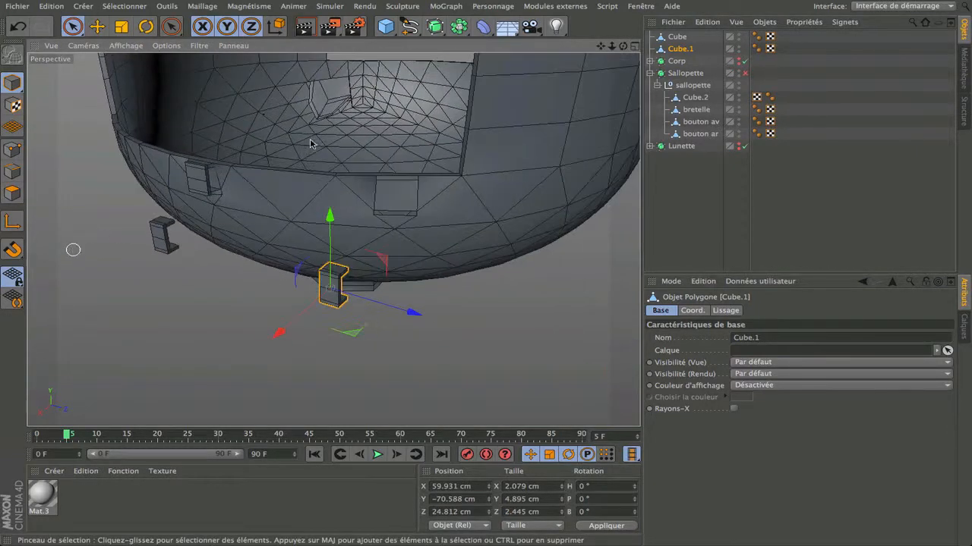
{"action": "left_click_drag", "start_coordinate": [331, 252], "coordinate": [357, 163]}
{"action": "left_click_drag", "start_coordinate": [413, 219], "coordinate": [445, 225]}
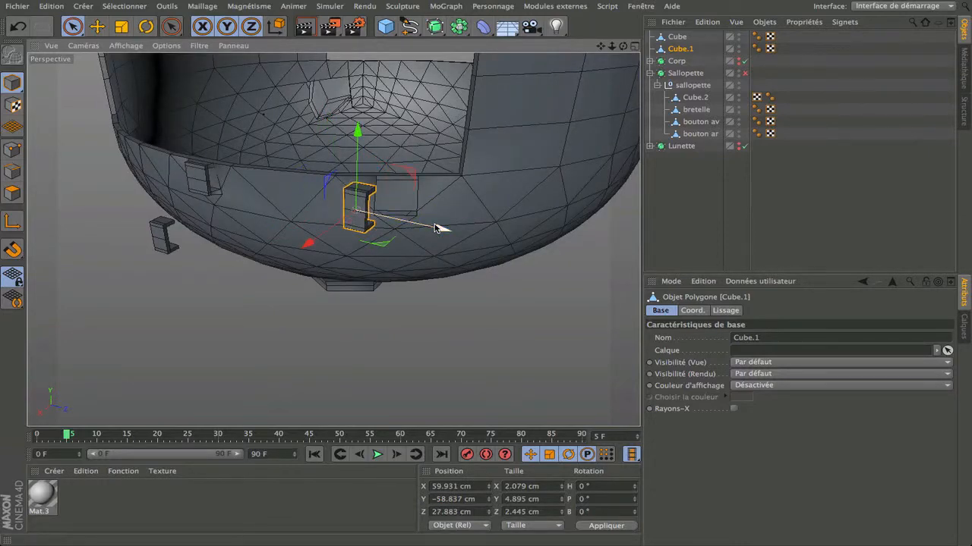
- Rotate the Cube.1 loop about 26° in heading and shift it sideways in front of the outline, to about Z 31.5 cm
{"action": "key", "text": "r"}
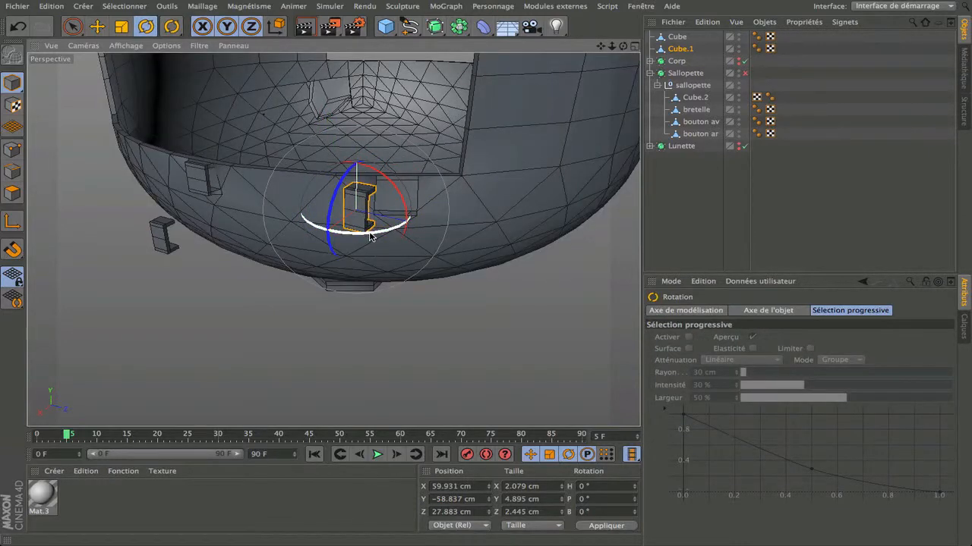
{"action": "left_click_drag", "start_coordinate": [372, 232], "coordinate": [411, 236]}
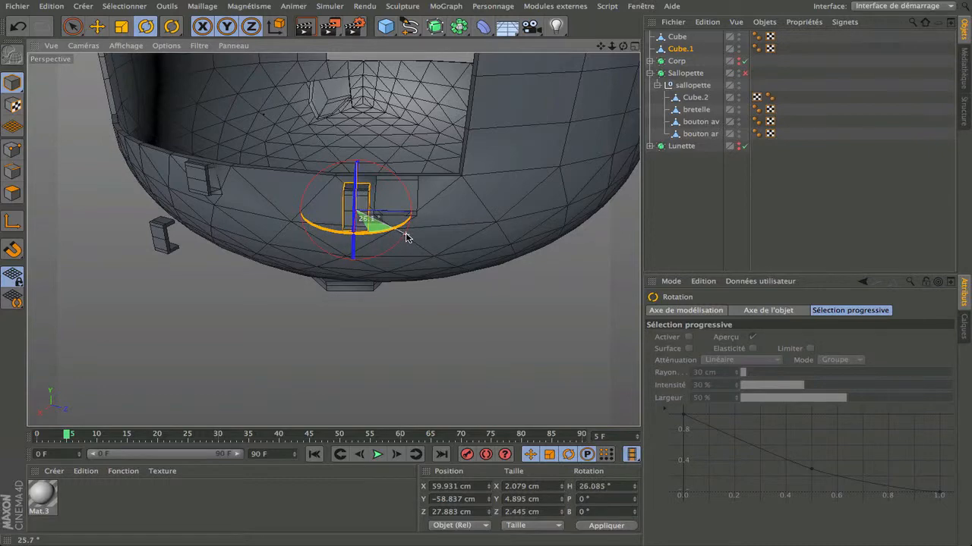
{"action": "left_click_drag", "start_coordinate": [406, 237], "coordinate": [487, 214]}
{"action": "key", "text": "e"}
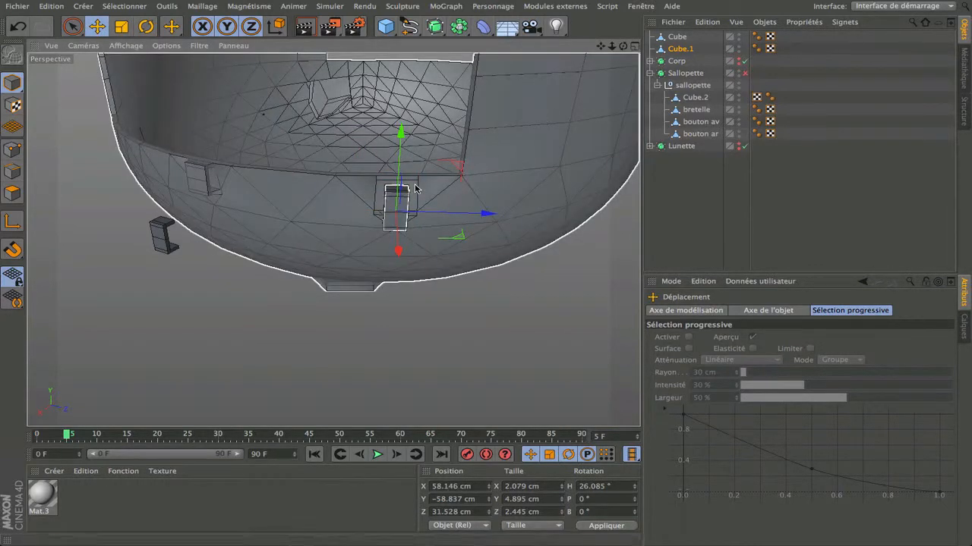
- Bring the loop close to the waistband at about X 46.4, Y −64, Z 26.4 cm and turn its heading to about 29.8°
{"action": "scroll", "coordinate": [415, 187], "scroll_direction": "up", "scroll_amount": 6}
{"action": "left_click_drag", "start_coordinate": [491, 269], "coordinate": [175, 190], "text": "alt"}
{"action": "left_click_drag", "start_coordinate": [118, 205], "coordinate": [325, 182]}
{"action": "left_click_drag", "start_coordinate": [338, 93], "coordinate": [343, 170]}
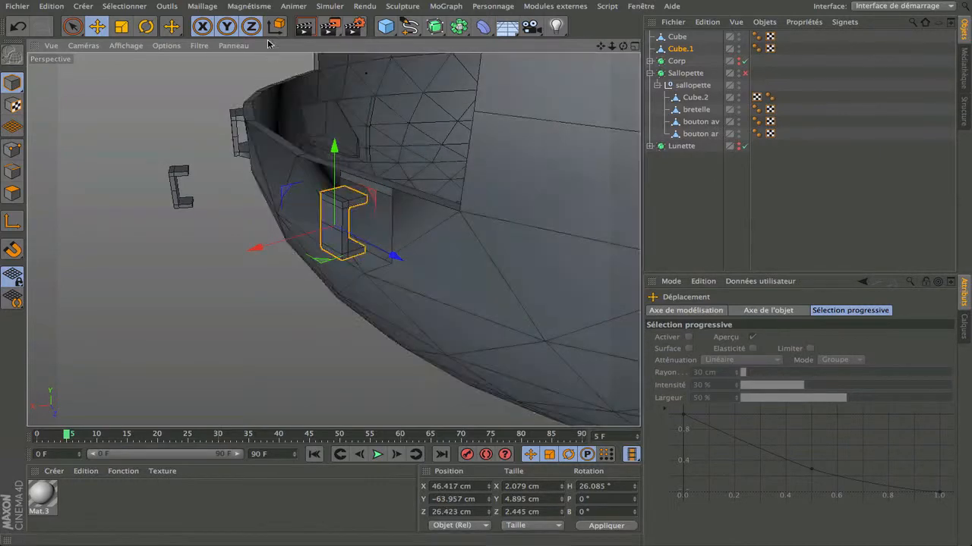
{"action": "left_click", "coordinate": [146, 26]}
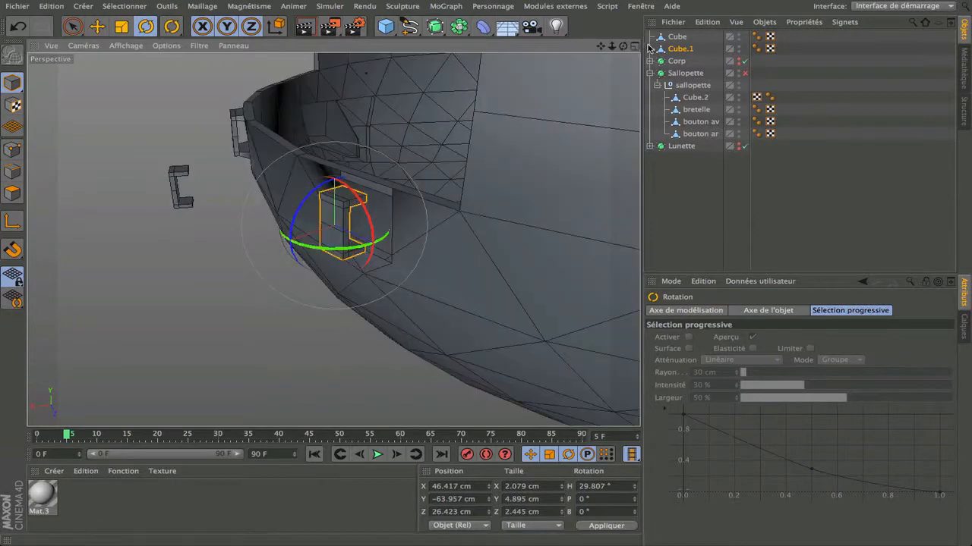
- Widen the loop to about 3.9 cm along Z and centre it over the outline at about Y −63.2 and Z 26.7 cm
{"action": "left_click_drag", "start_coordinate": [332, 241], "coordinate": [333, 239], "text": "alt"}
{"action": "left_click", "coordinate": [119, 27]}
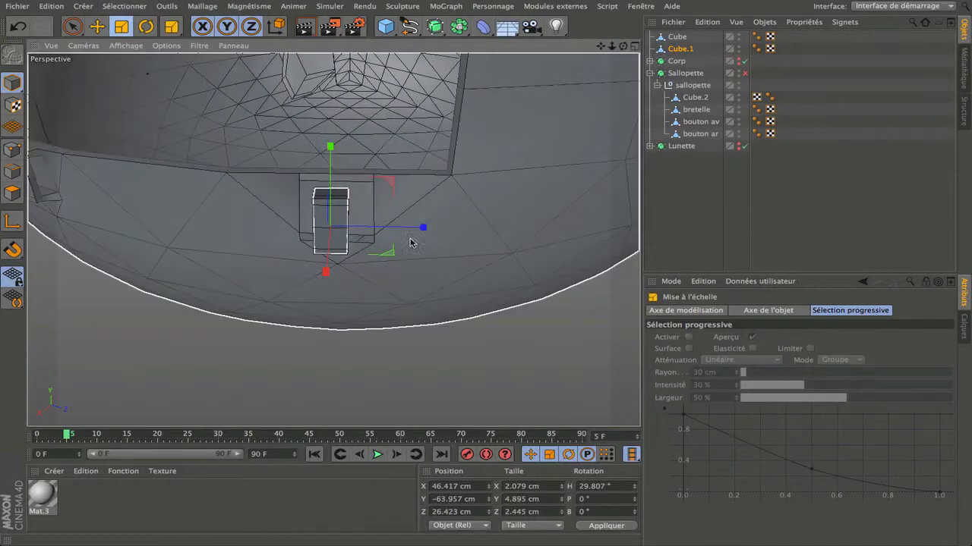
{"action": "left_click_drag", "start_coordinate": [427, 232], "coordinate": [475, 240]}
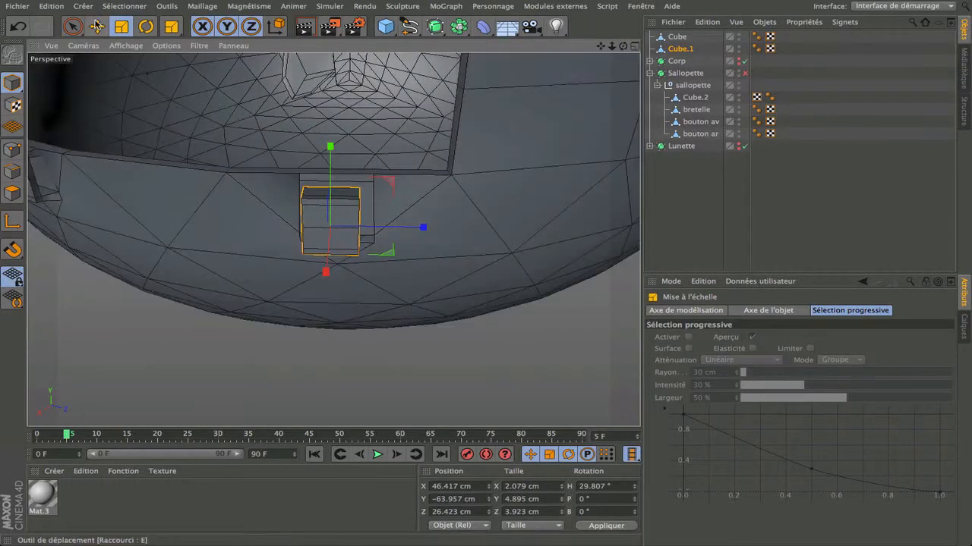
{"action": "left_click", "coordinate": [96, 26]}
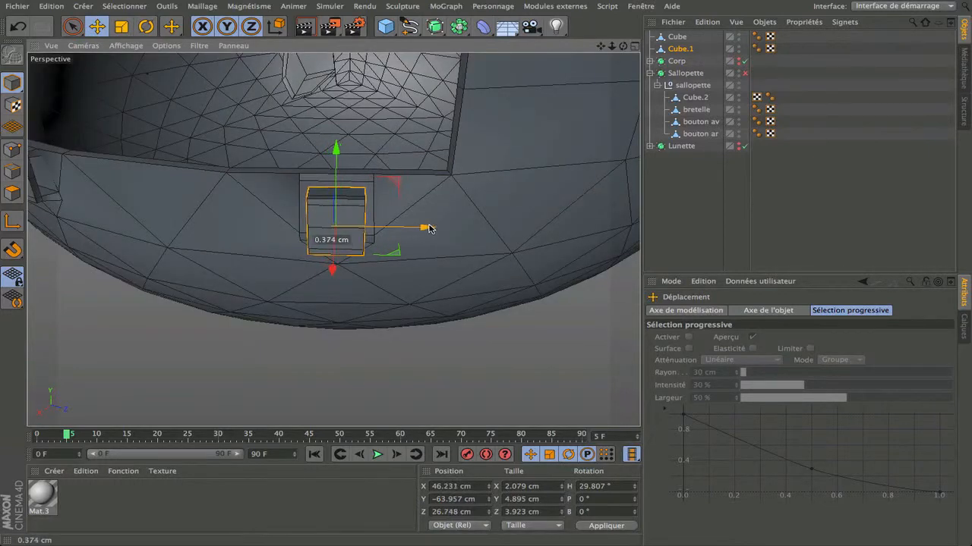
{"action": "left_click_drag", "start_coordinate": [429, 229], "coordinate": [429, 228]}
{"action": "left_click_drag", "start_coordinate": [336, 160], "coordinate": [335, 159]}
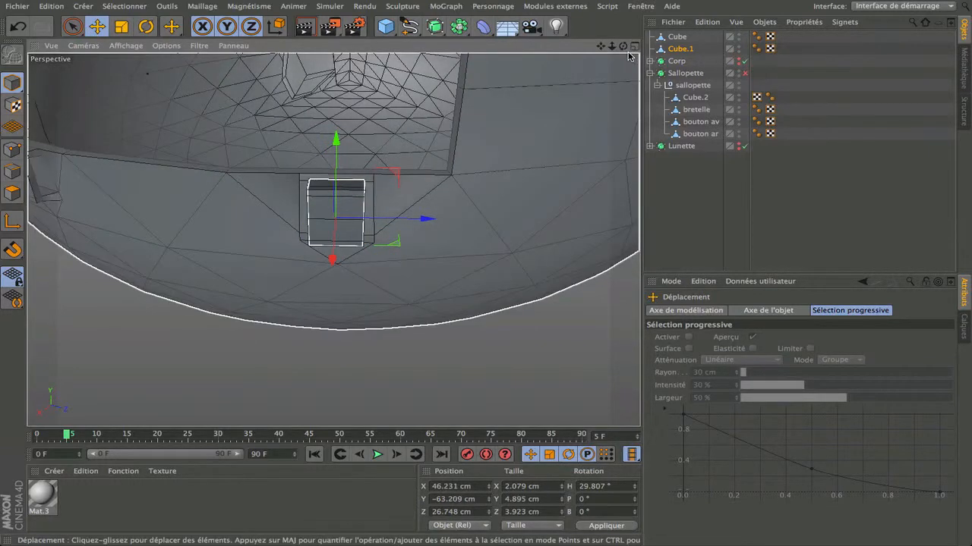
- Stretch the loop's height to about 5.6 cm, lower it to about Y −63.7 cm, and clear the selection
{"action": "left_click_drag", "start_coordinate": [332, 239], "coordinate": [332, 239], "text": "alt"}
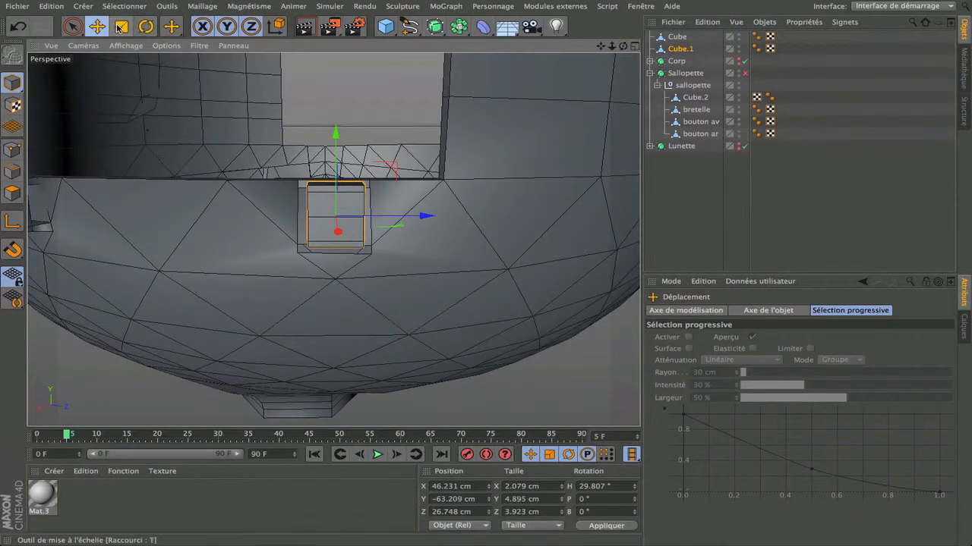
{"action": "left_click", "coordinate": [120, 27]}
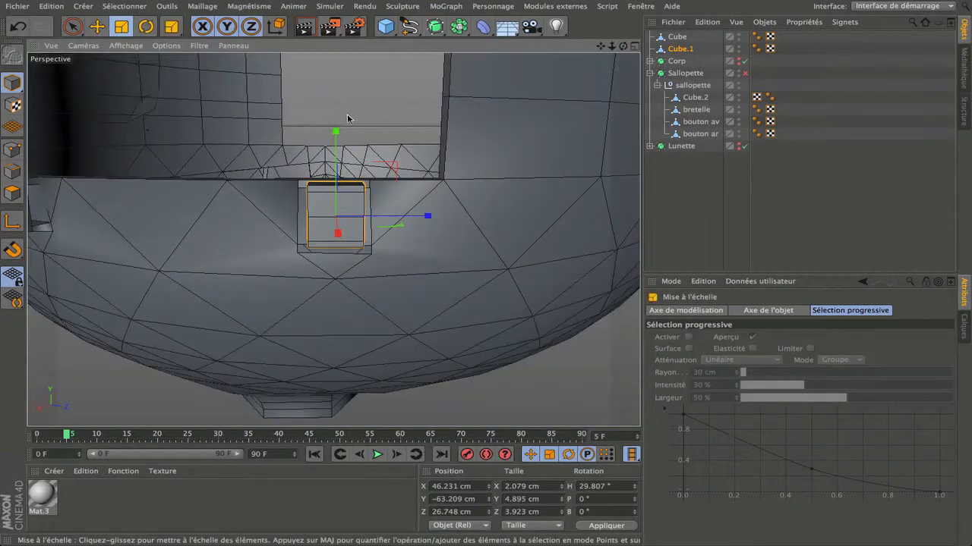
{"action": "left_click_drag", "start_coordinate": [336, 132], "coordinate": [336, 114]}
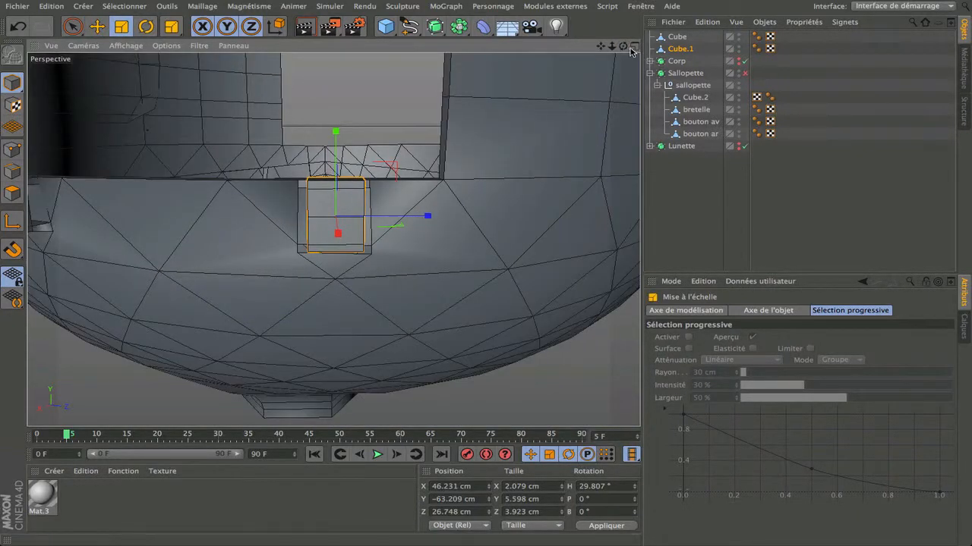
{"action": "left_click_drag", "start_coordinate": [623, 46], "coordinate": [332, 239]}
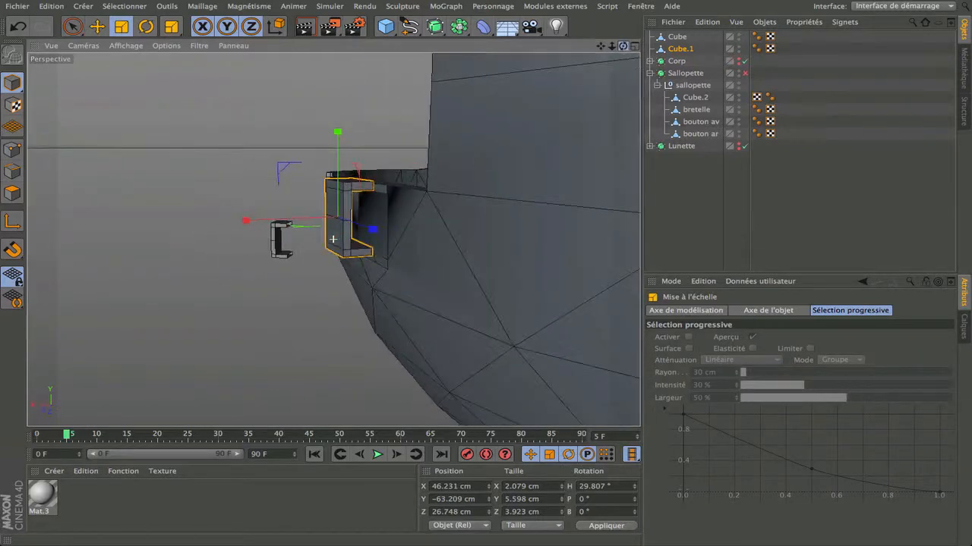
{"action": "left_click", "coordinate": [96, 27]}
{"action": "left_click_drag", "start_coordinate": [336, 131], "coordinate": [337, 141]}
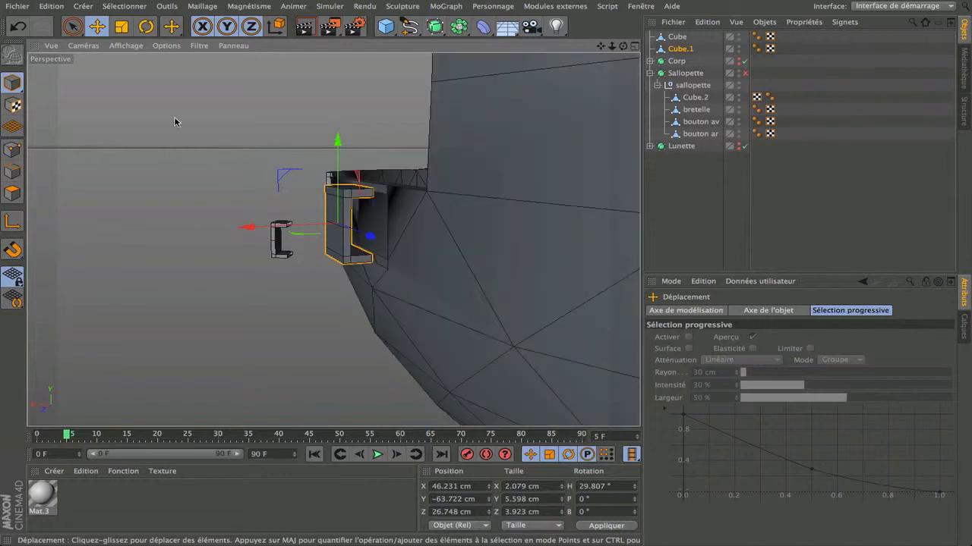
{"action": "left_click", "coordinate": [65, 27]}
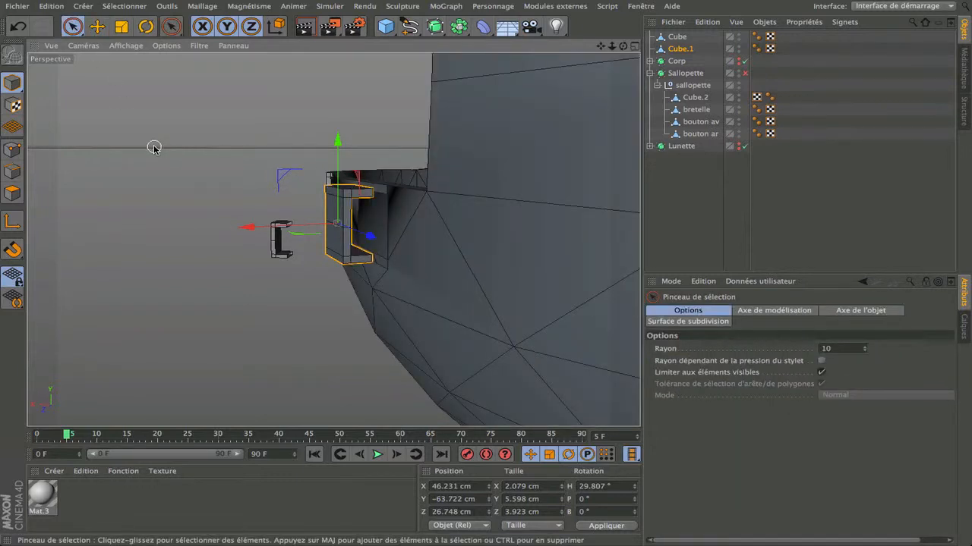
{"action": "left_click", "coordinate": [193, 124]}
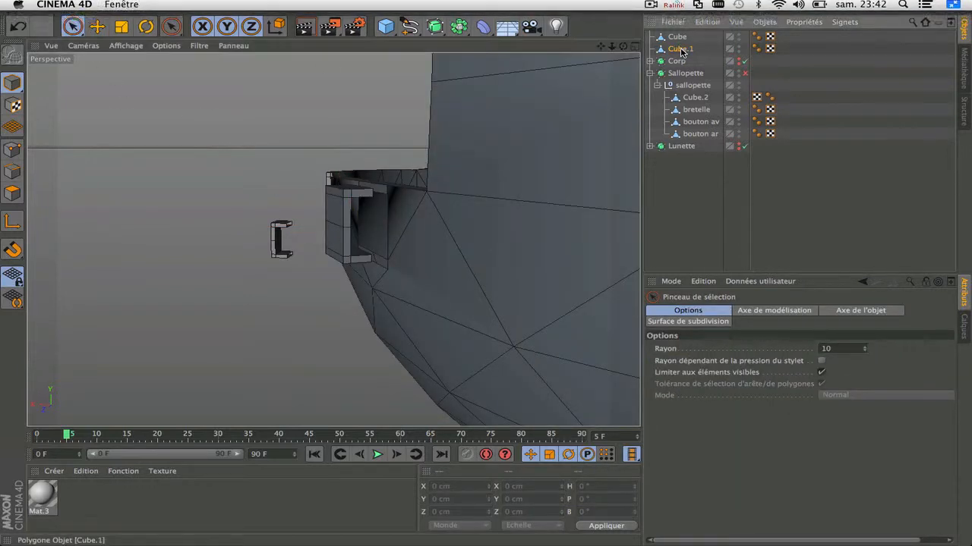
- Place Cube.1 and the overalls mesh Cube.2 below Lunette at the root of the object hierarchy and select both
{"action": "left_click_drag", "start_coordinate": [681, 51], "coordinate": [692, 176]}
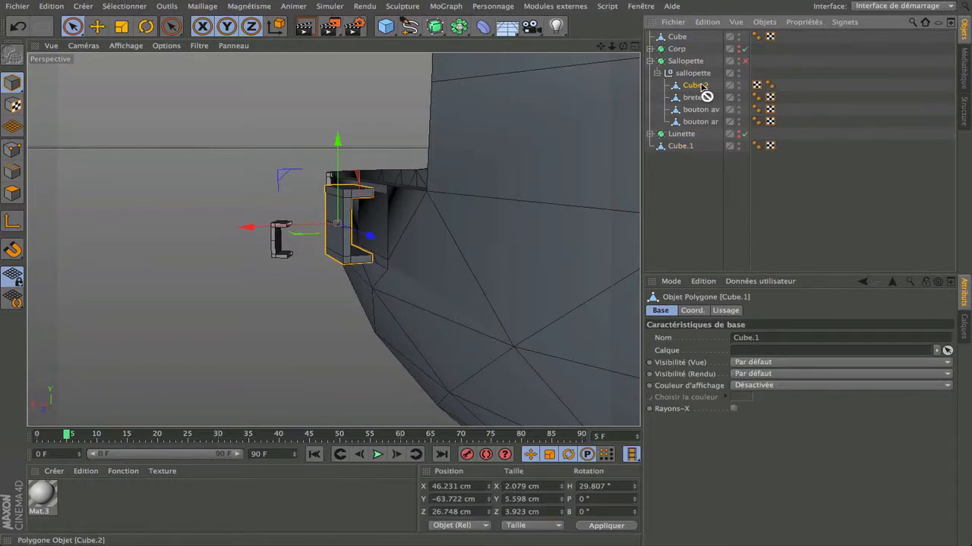
{"action": "left_click_drag", "start_coordinate": [713, 161], "coordinate": [693, 163]}
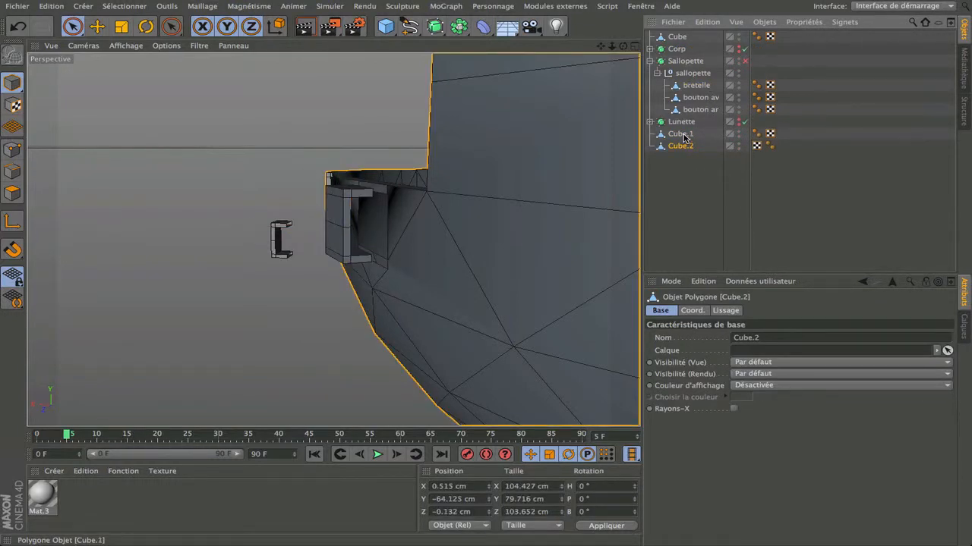
{"action": "left_click", "coordinate": [682, 134]}
{"action": "left_click", "coordinate": [680, 147], "text": "shift"}
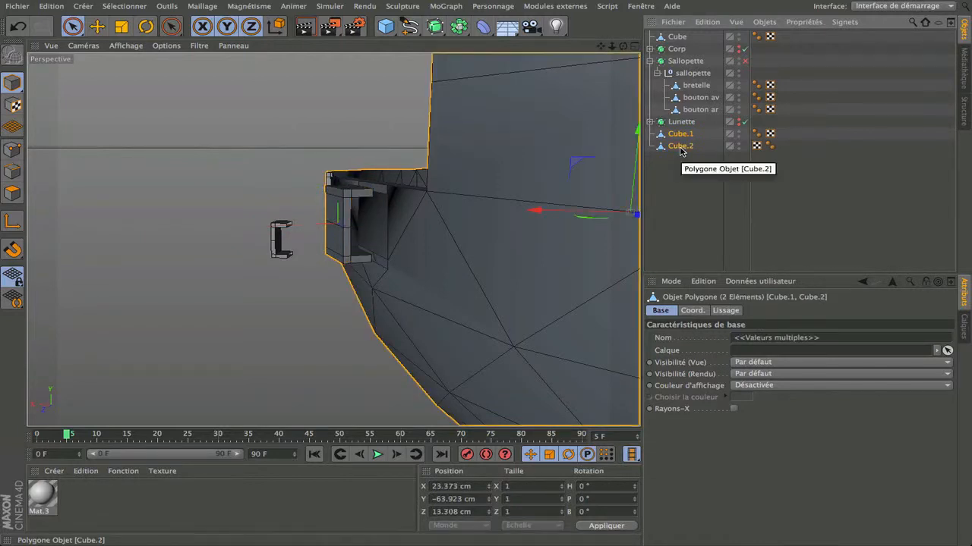
- Merge Cube.1 and Cube.2 into a single object and start the Couture (stitch) tool in point mode
{"action": "right_click", "coordinate": [680, 149]}
{"action": "left_click", "coordinate": [741, 394]}
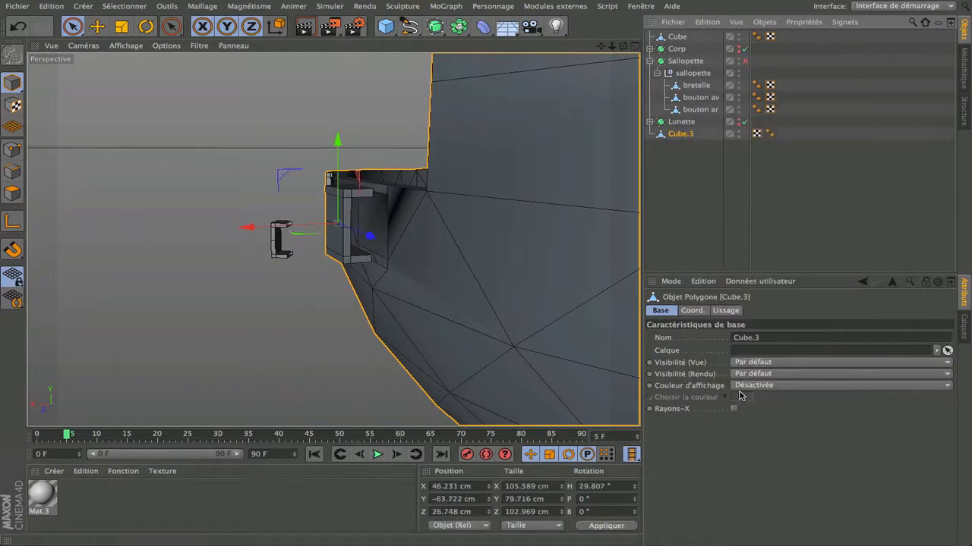
{"action": "left_click", "coordinate": [12, 149]}
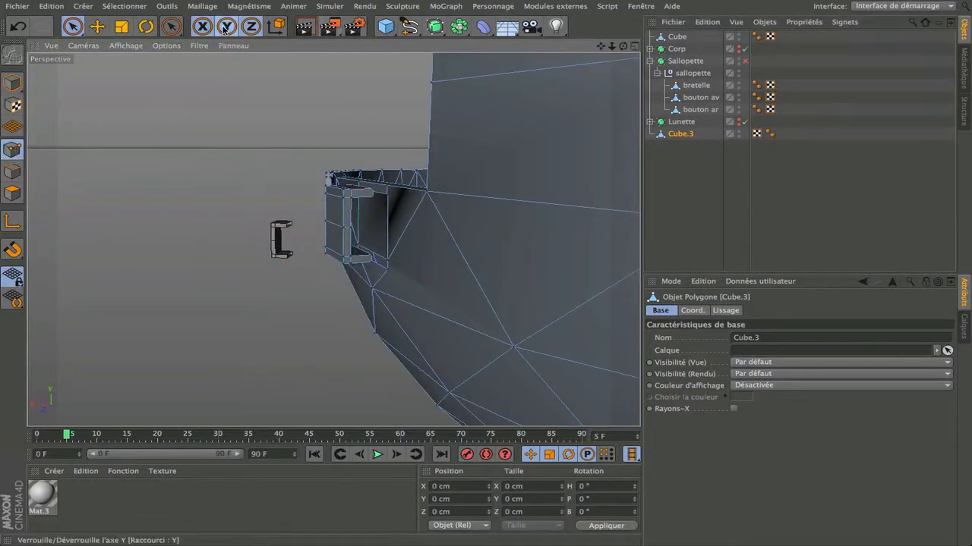
{"action": "left_click", "coordinate": [202, 6]}
{"action": "mouse_move", "coordinate": [224, 41]}
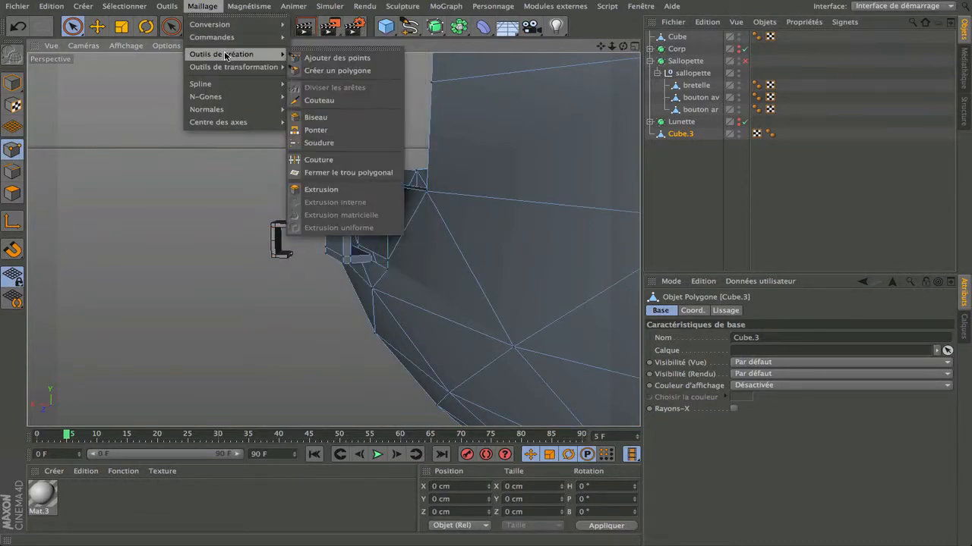
{"action": "left_click", "coordinate": [334, 158]}
{"action": "scroll", "coordinate": [405, 220], "scroll_direction": "up", "scroll_amount": 3}
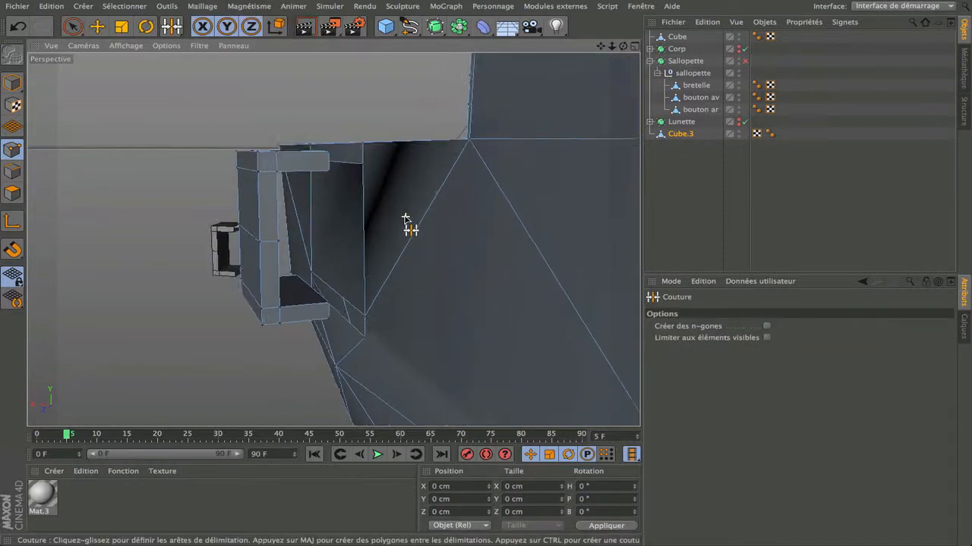
- Try to stitch the upper corner points of the loop onto the waistband opening's corners, and undo the stitches
{"action": "left_click_drag", "start_coordinate": [629, 45], "coordinate": [372, 205]}
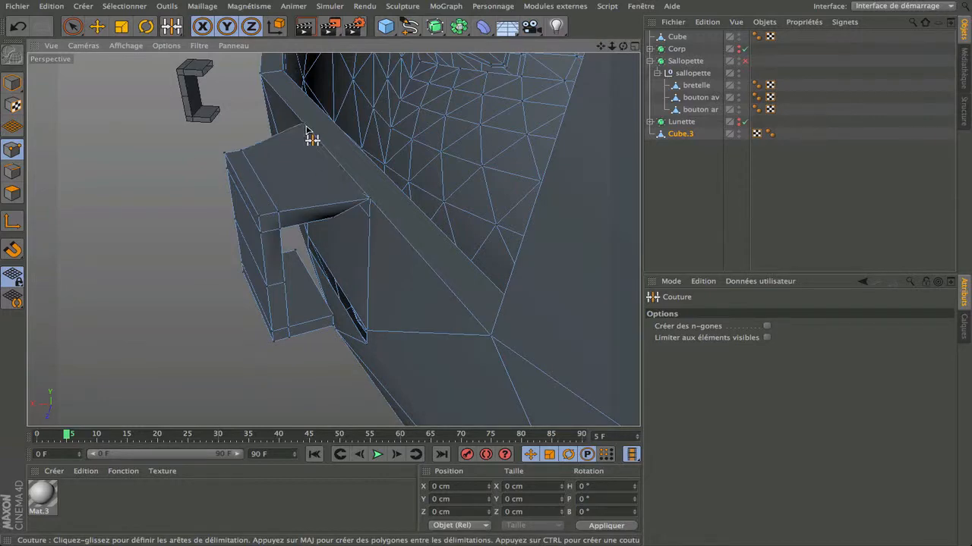
{"action": "left_click_drag", "start_coordinate": [370, 216], "coordinate": [369, 218]}
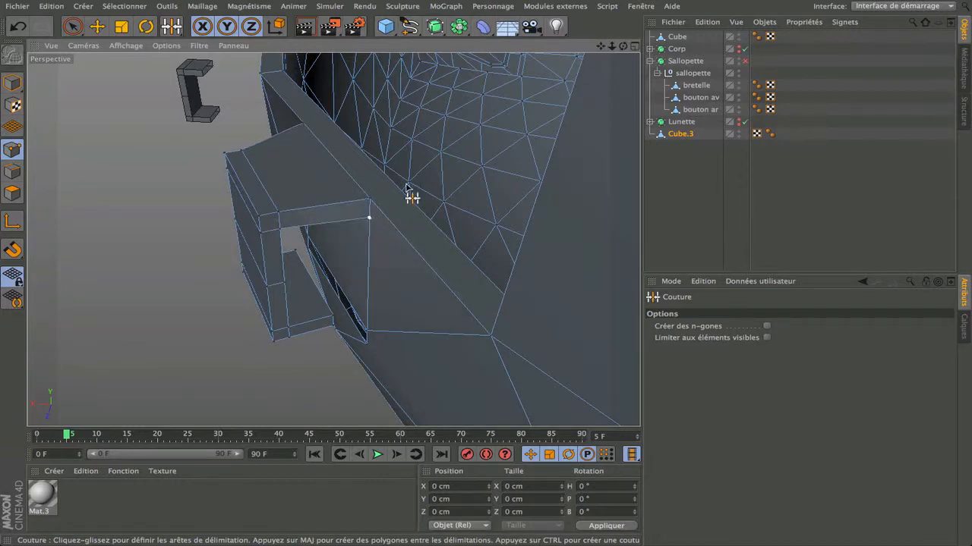
{"action": "left_click_drag", "start_coordinate": [622, 46], "coordinate": [454, 144]}
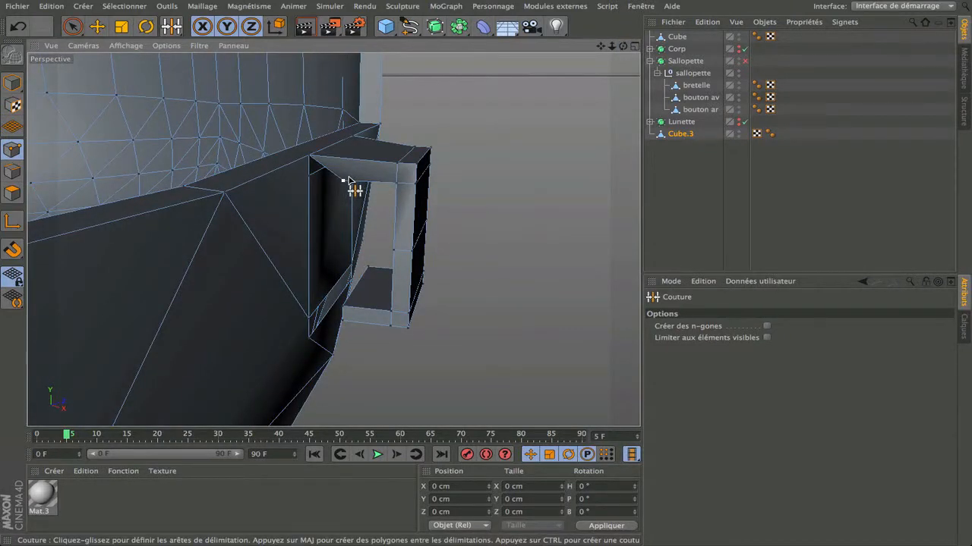
{"action": "key", "text": "super+z"}
{"action": "key", "text": "super+z"}
{"action": "key", "text": "super+z"}
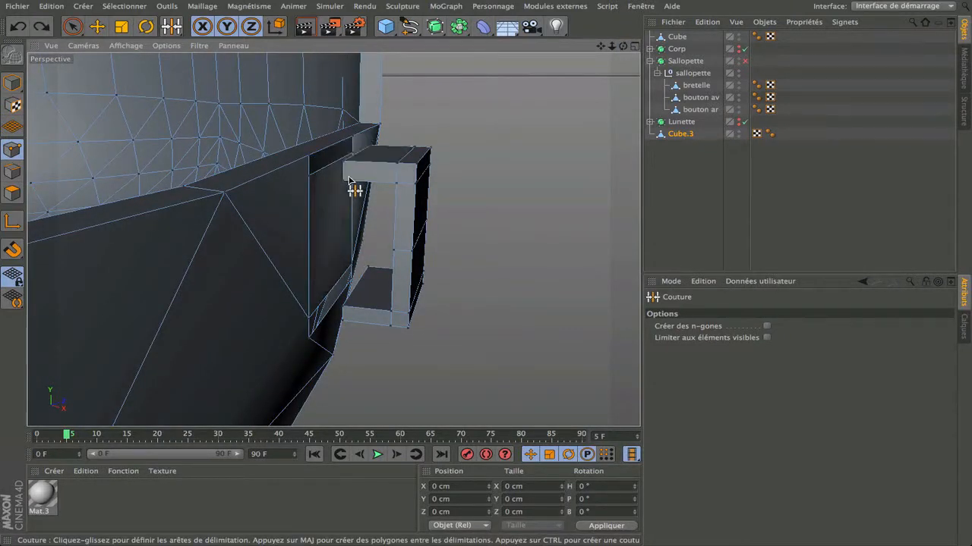
- Stitch the upper corner points of the waistband opening onto the matching corners of the loop's upper arm
{"action": "left_click_drag", "start_coordinate": [340, 161], "coordinate": [340, 183]}
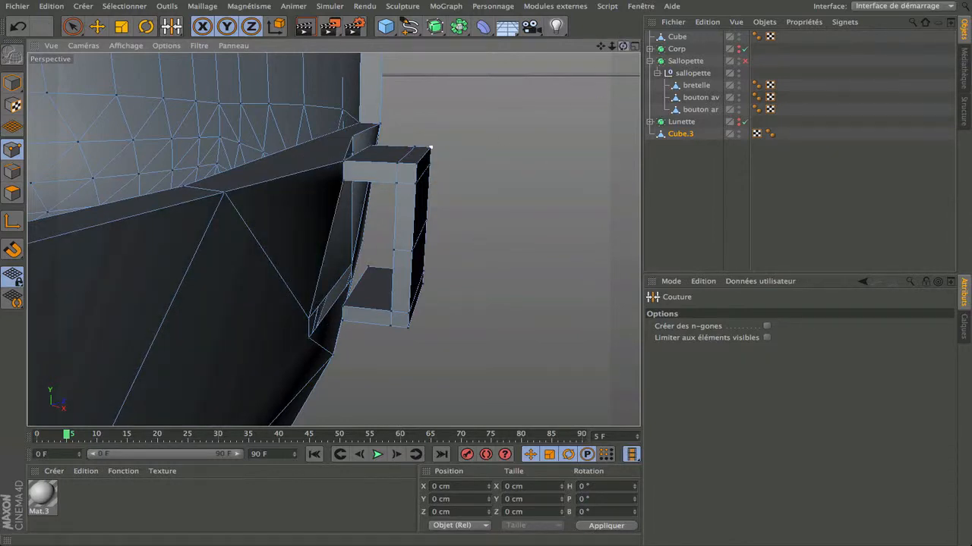
{"action": "left_click_drag", "start_coordinate": [624, 46], "coordinate": [479, 86]}
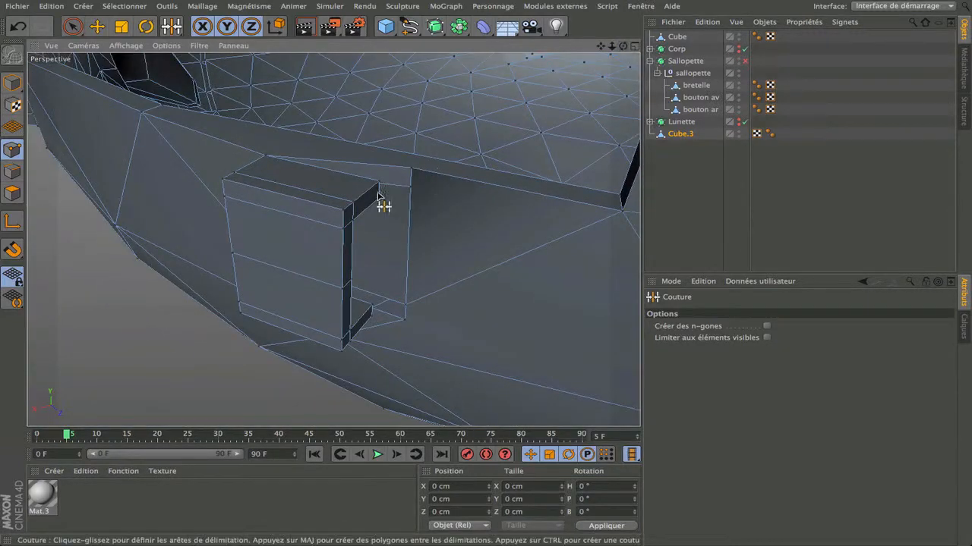
{"action": "left_click_drag", "start_coordinate": [378, 183], "coordinate": [381, 195]}
{"action": "scroll", "coordinate": [384, 230], "scroll_direction": "down", "scroll_amount": 1}
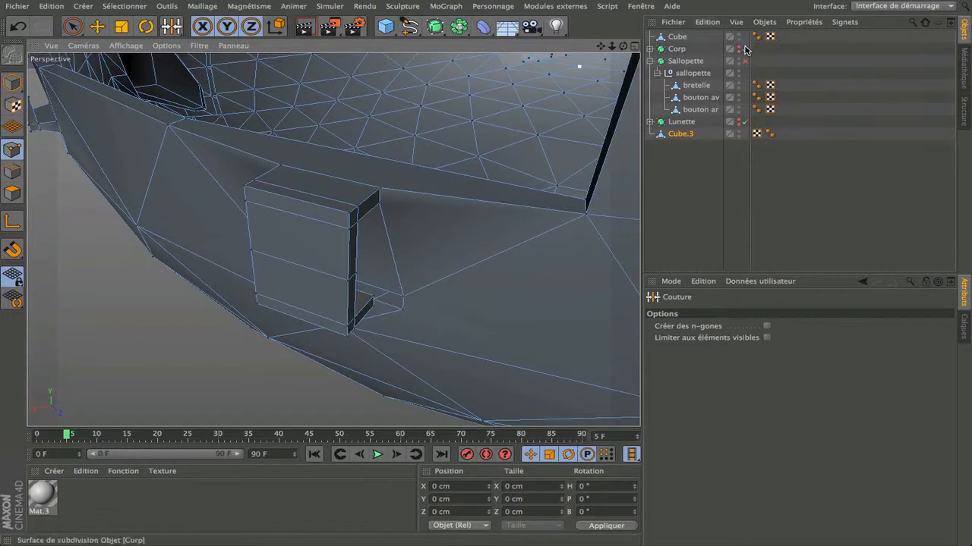
- Stitch the lower corner points of the waistband opening onto the matching corners of the loop's lower arm
{"action": "left_click", "coordinate": [681, 135]}
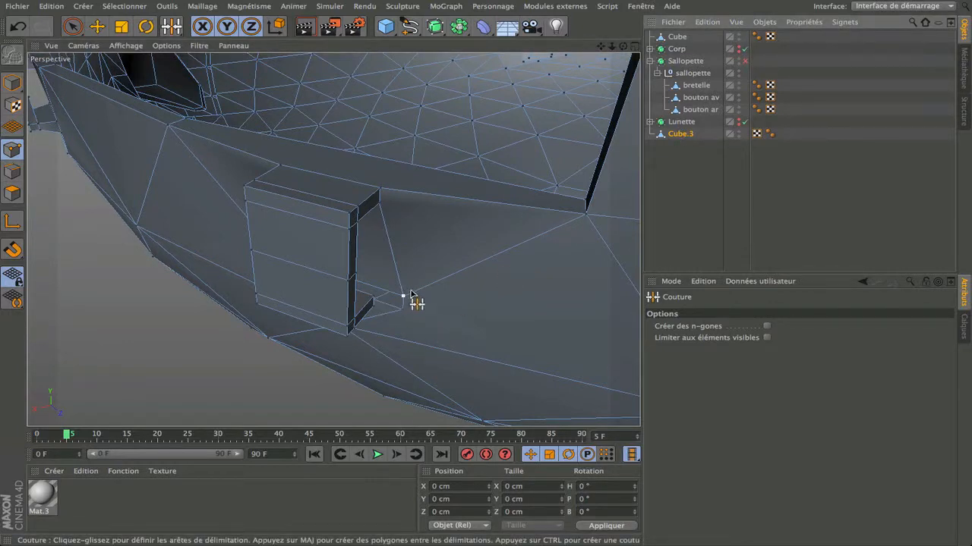
{"action": "left_click_drag", "start_coordinate": [403, 296], "coordinate": [375, 295]}
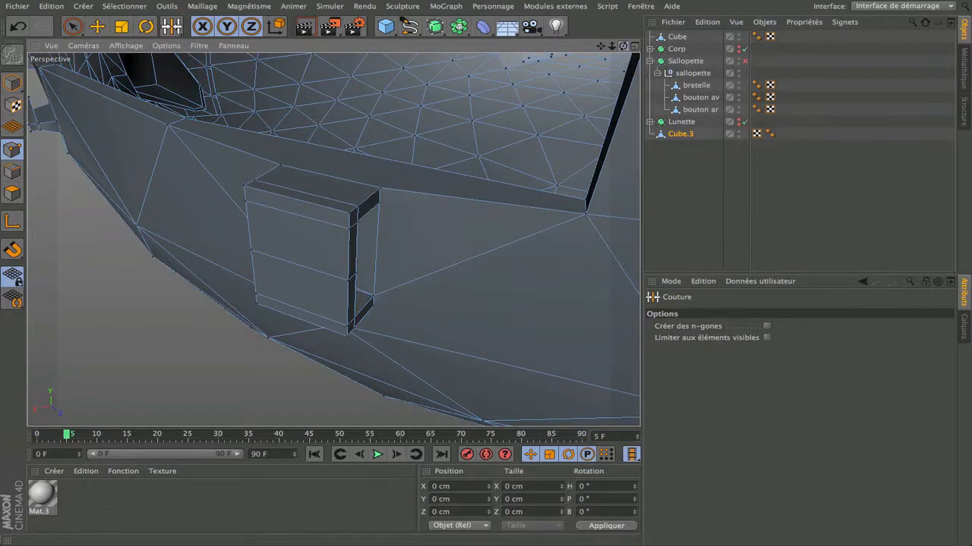
{"action": "left_click_drag", "start_coordinate": [623, 47], "coordinate": [752, 37]}
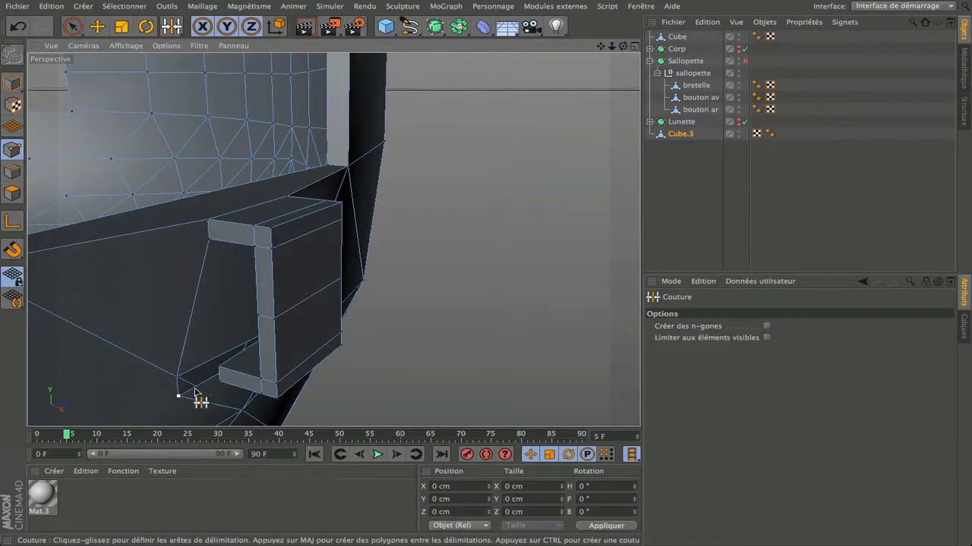
{"action": "left_click_drag", "start_coordinate": [179, 396], "coordinate": [219, 368]}
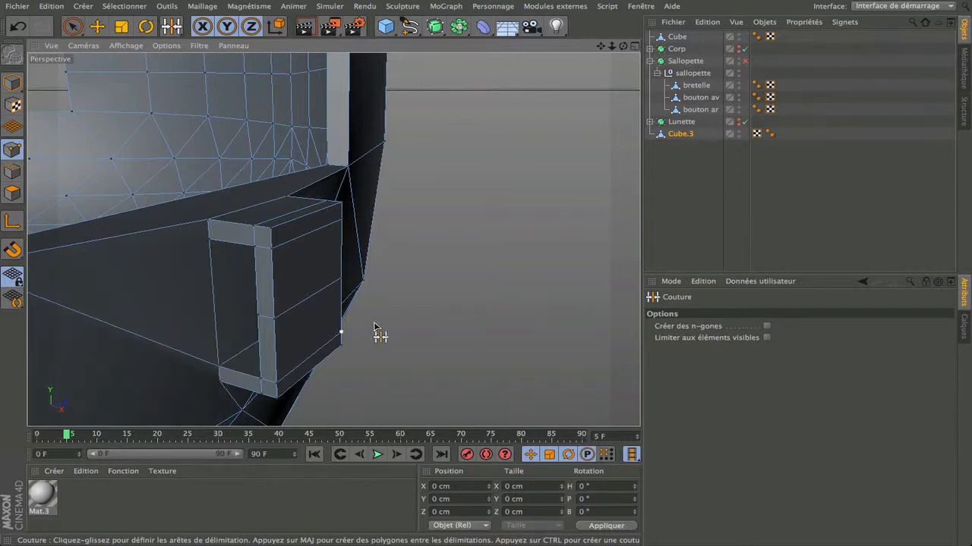
- Nest the merged Cube.3 mesh under the sallopette null and enable the Sallopette subdivision surface
{"action": "left_click", "coordinate": [683, 136]}
{"action": "left_click_drag", "start_coordinate": [690, 73], "coordinate": [691, 77]}
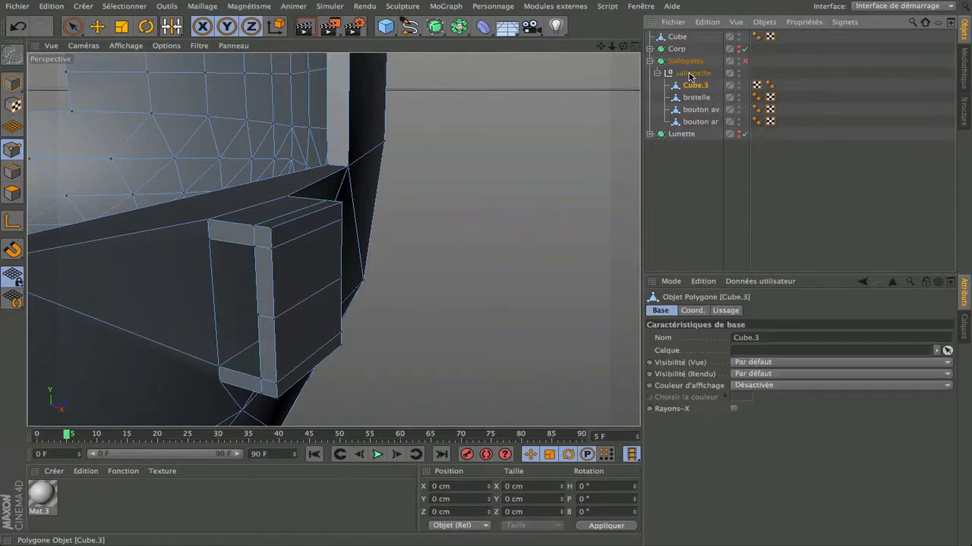
{"action": "left_click", "coordinate": [745, 61]}
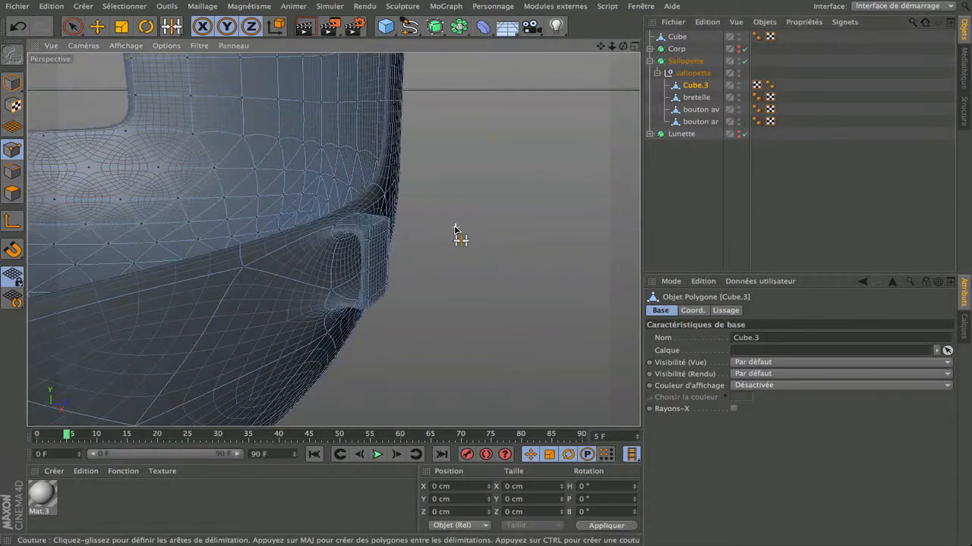
- Render the view from several angles to check the smoothed belt loops along the waistband
{"action": "left_click_drag", "start_coordinate": [623, 45], "coordinate": [456, 195]}
{"action": "left_click_drag", "start_coordinate": [623, 46], "coordinate": [332, 239]}
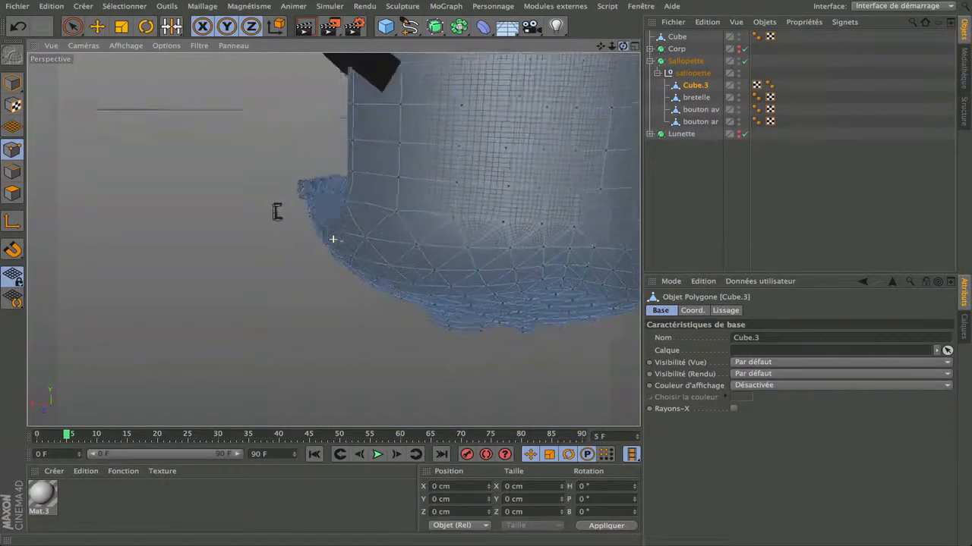
{"action": "left_click", "coordinate": [305, 28]}
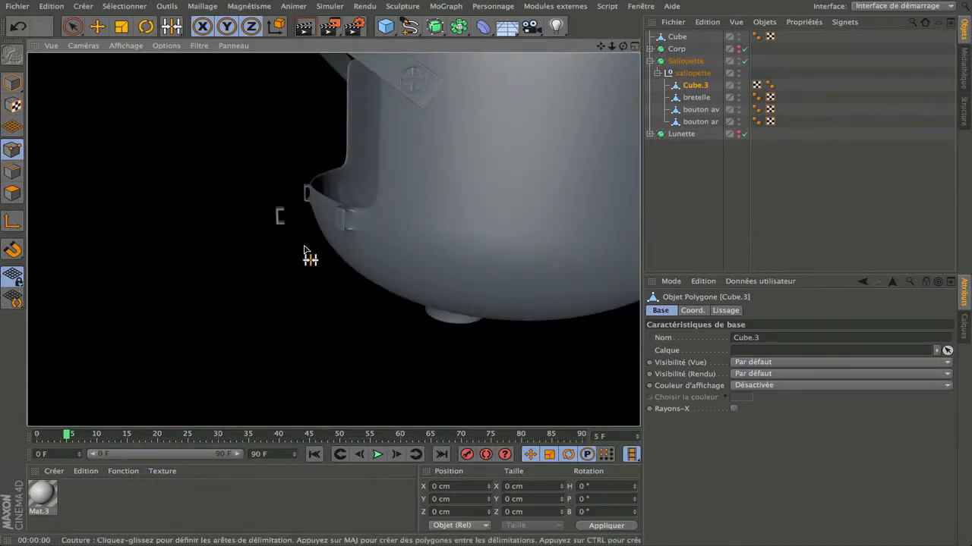
{"action": "scroll", "coordinate": [351, 231], "scroll_direction": "up", "scroll_amount": 3}
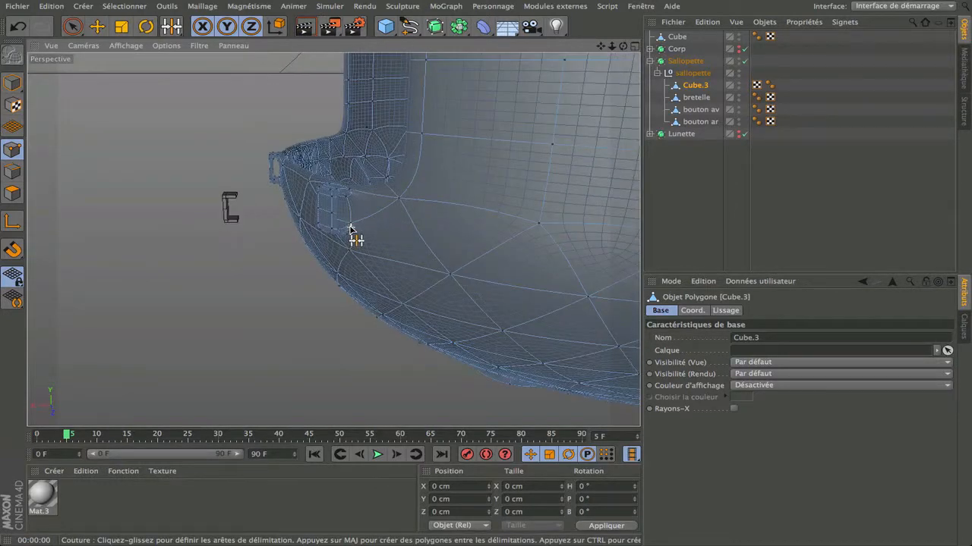
{"action": "left_click", "coordinate": [305, 28]}
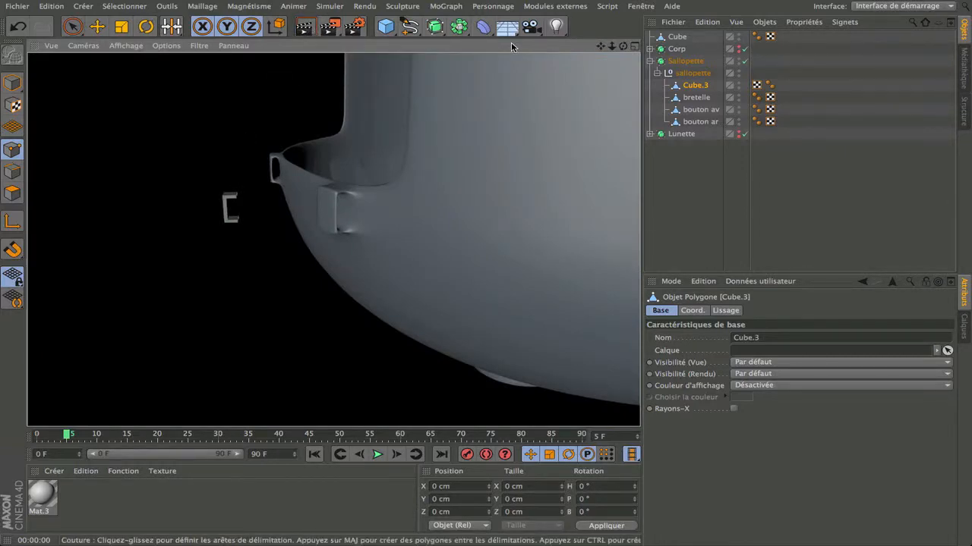
{"action": "scroll", "coordinate": [332, 237], "scroll_direction": "up", "scroll_amount": 5}
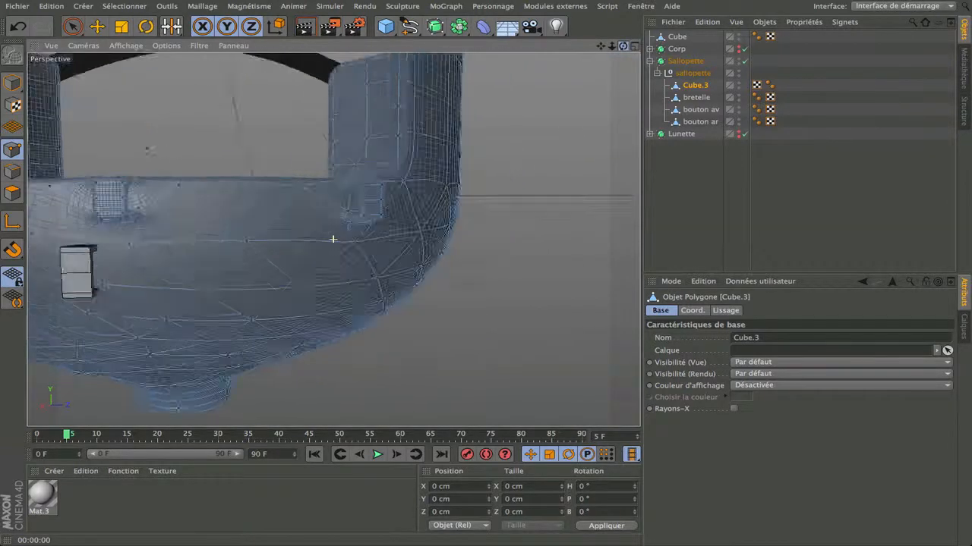
{"action": "left_click_drag", "start_coordinate": [332, 239], "coordinate": [333, 239], "text": "alt"}
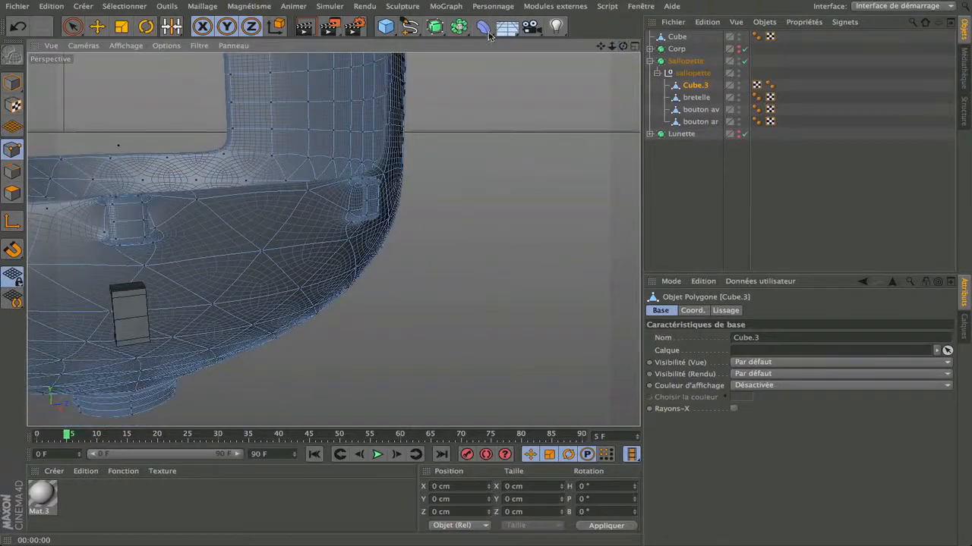
{"action": "left_click", "coordinate": [302, 27]}
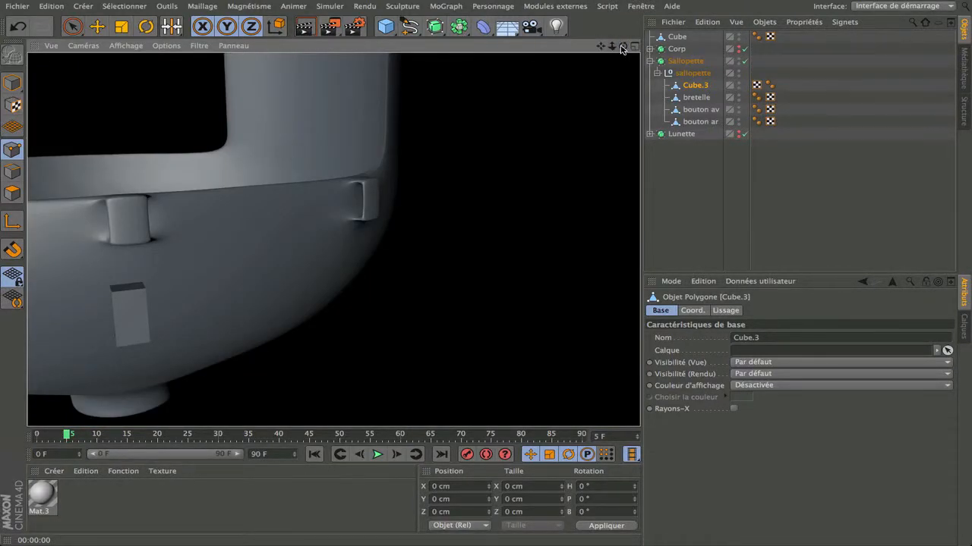
{"action": "left_click_drag", "start_coordinate": [621, 49], "coordinate": [333, 239]}
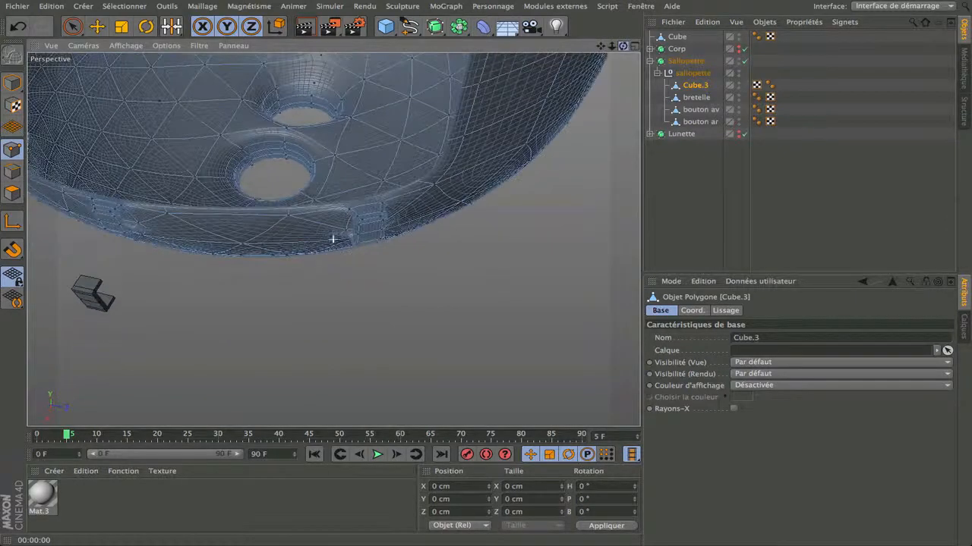
{"action": "left_click", "coordinate": [310, 28]}
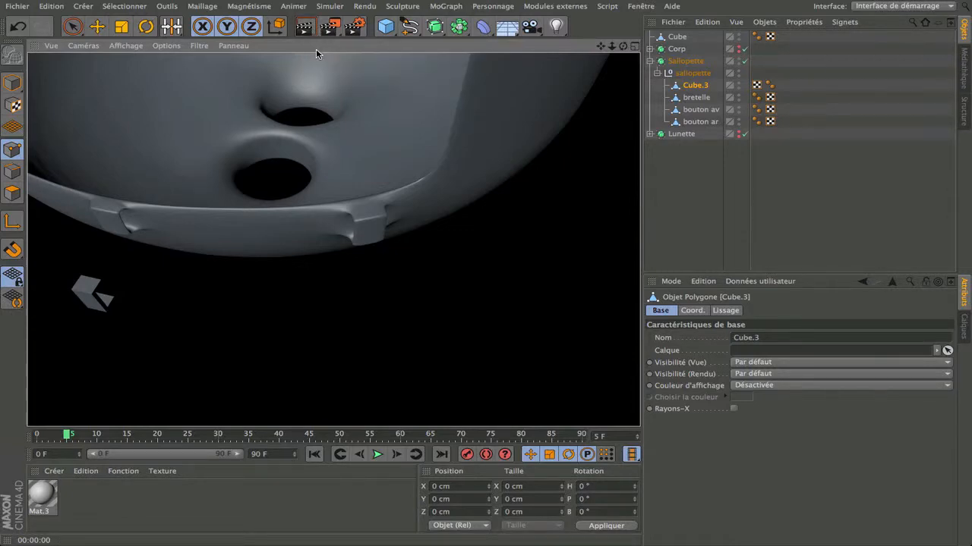
- Examine the smoothed mesh around both belt loops and their joints with the waistband from several sides
{"action": "scroll", "coordinate": [88, 226], "scroll_direction": "up", "scroll_amount": 4}
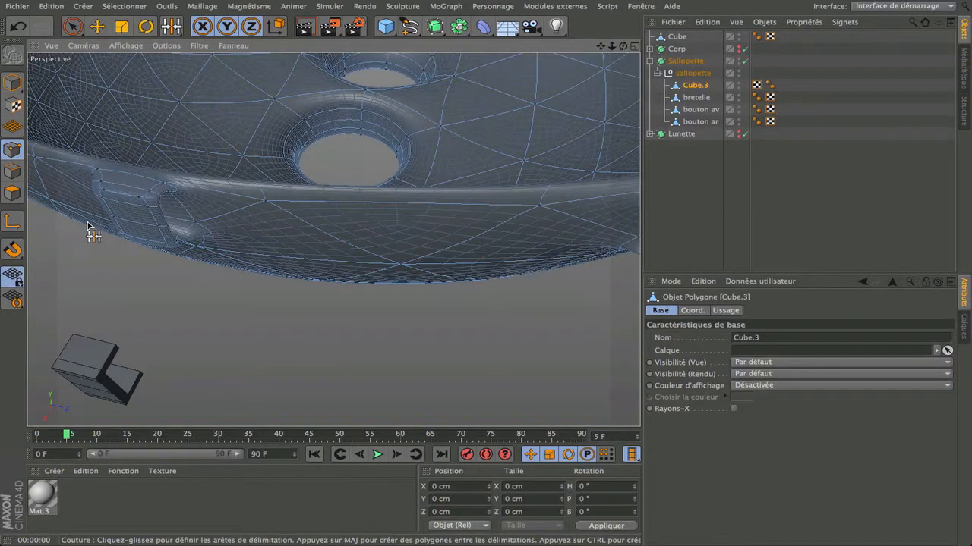
{"action": "scroll", "coordinate": [88, 226], "scroll_direction": "down", "scroll_amount": 4}
{"action": "scroll", "coordinate": [285, 219], "scroll_direction": "up", "scroll_amount": 4}
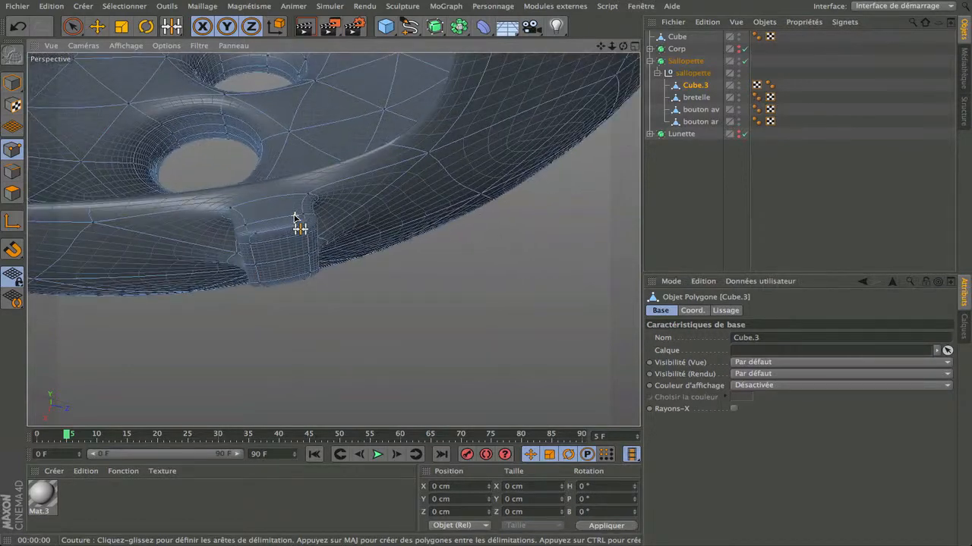
{"action": "left_click_drag", "start_coordinate": [622, 47], "coordinate": [333, 129]}
{"action": "scroll", "coordinate": [340, 142], "scroll_direction": "up", "scroll_amount": 2}
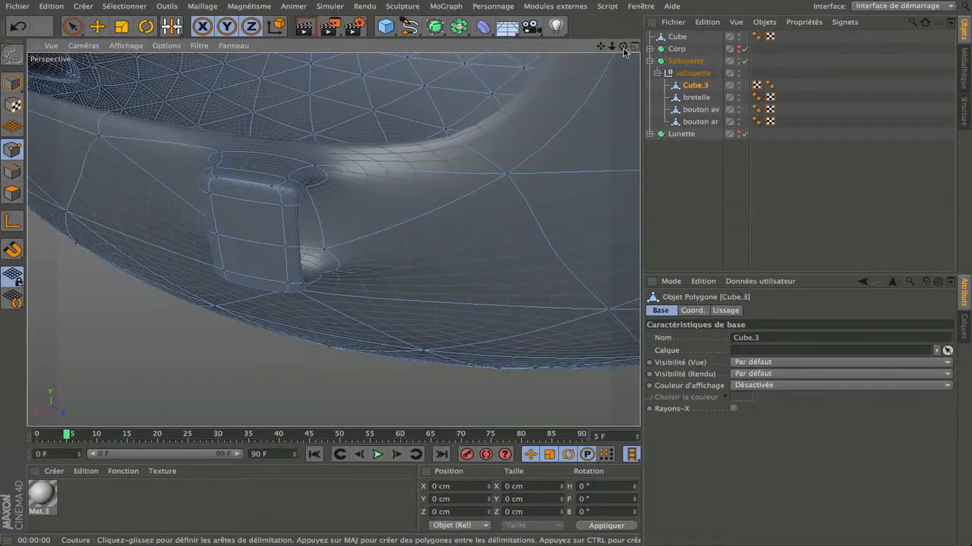
{"action": "left_click_drag", "start_coordinate": [623, 48], "coordinate": [331, 235]}
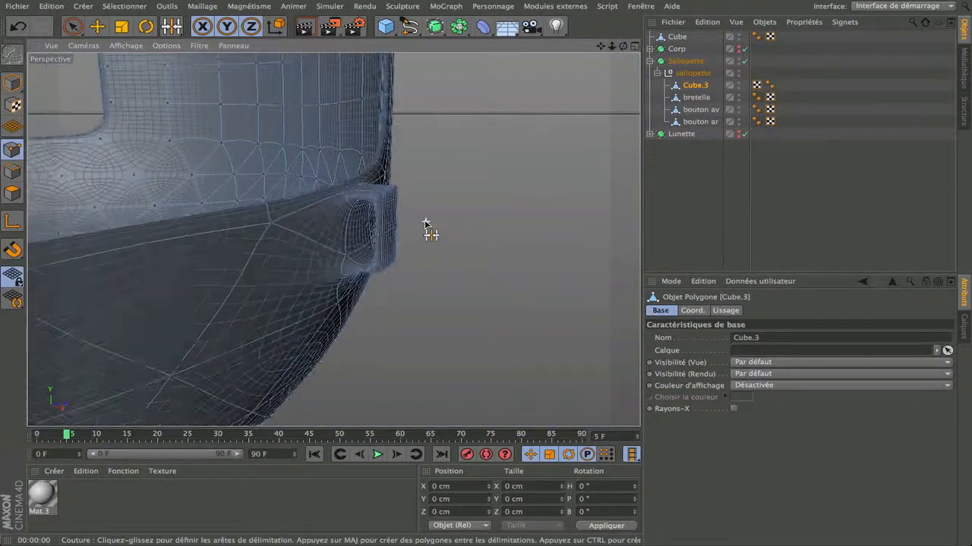
{"action": "left_click_drag", "start_coordinate": [425, 222], "coordinate": [425, 223], "text": "alt"}
{"action": "left_click_drag", "start_coordinate": [176, 289], "coordinate": [176, 290], "text": "alt"}
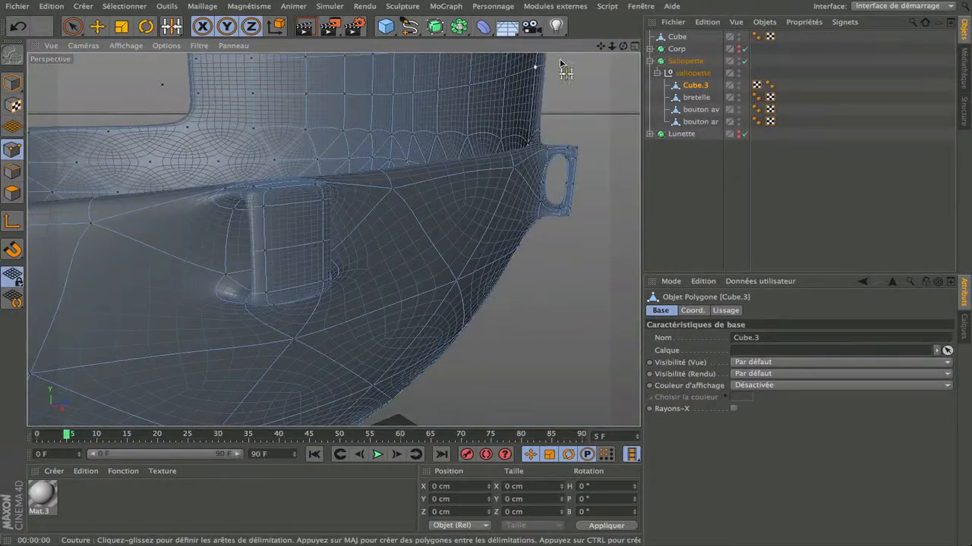
{"action": "left_click_drag", "start_coordinate": [331, 238], "coordinate": [331, 239], "text": "alt"}
{"action": "scroll", "coordinate": [443, 173], "scroll_direction": "down", "scroll_amount": 10}
- Select the outer points of the new belt loop with a selection rectangle and move them inward to about X −1.17 cm
{"action": "left_click_drag", "start_coordinate": [624, 47], "coordinate": [353, 163]}
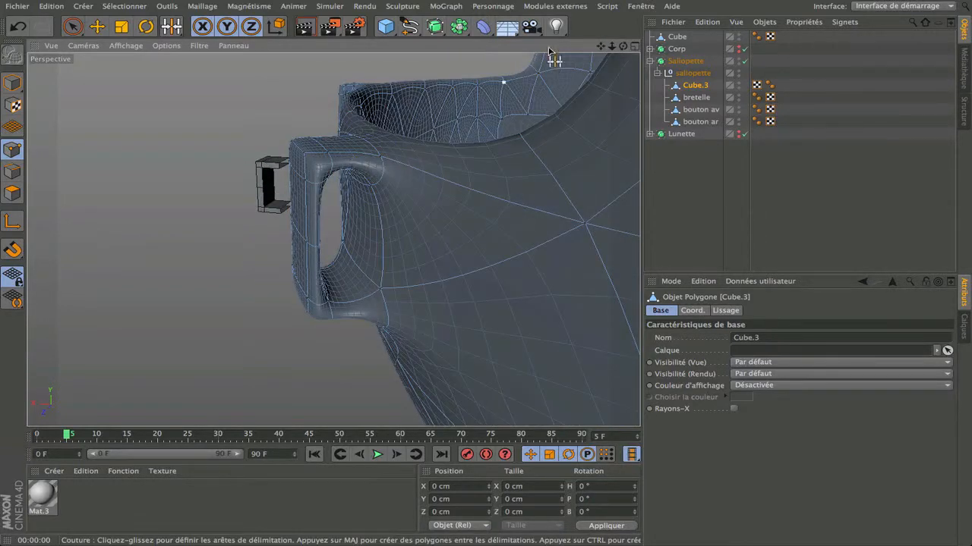
{"action": "left_click_drag", "start_coordinate": [623, 47], "coordinate": [486, 160]}
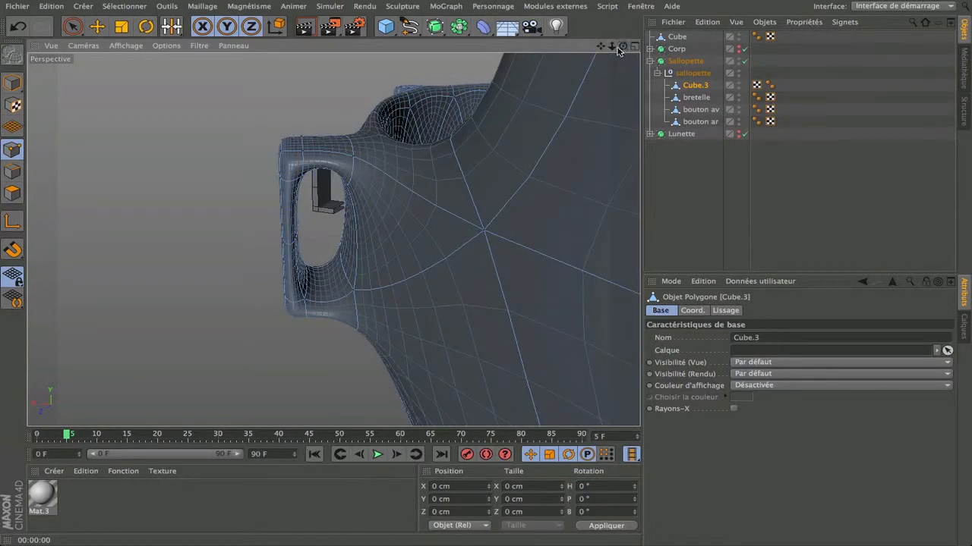
{"action": "left_click", "coordinate": [72, 29]}
{"action": "left_click", "coordinate": [114, 63]}
{"action": "left_click_drag", "start_coordinate": [167, 92], "coordinate": [333, 369]}
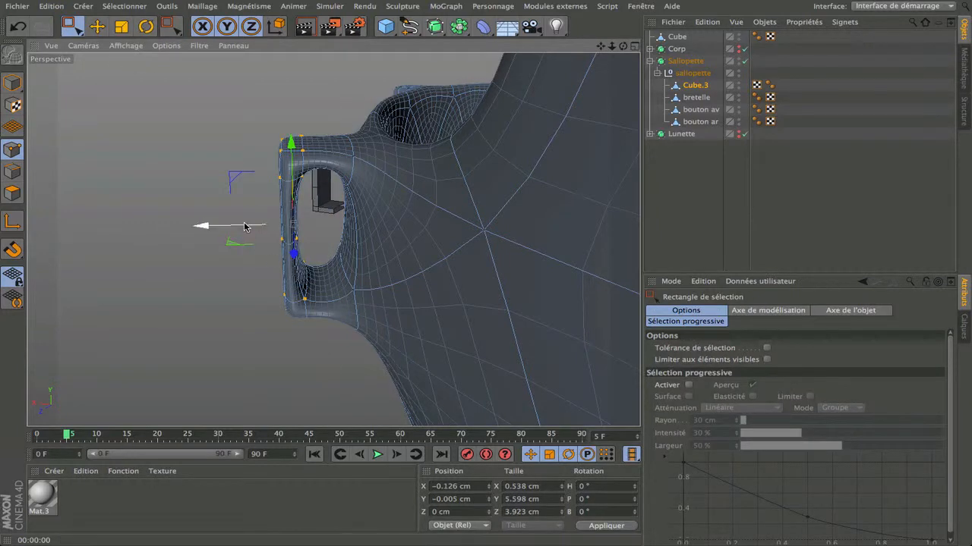
{"action": "left_click_drag", "start_coordinate": [255, 227], "coordinate": [282, 232]}
{"action": "left_click_drag", "start_coordinate": [622, 47], "coordinate": [333, 239]}
{"action": "scroll", "coordinate": [332, 239], "scroll_direction": "down", "scroll_amount": 2}
{"action": "scroll", "coordinate": [429, 114], "scroll_direction": "down", "scroll_amount": 5}
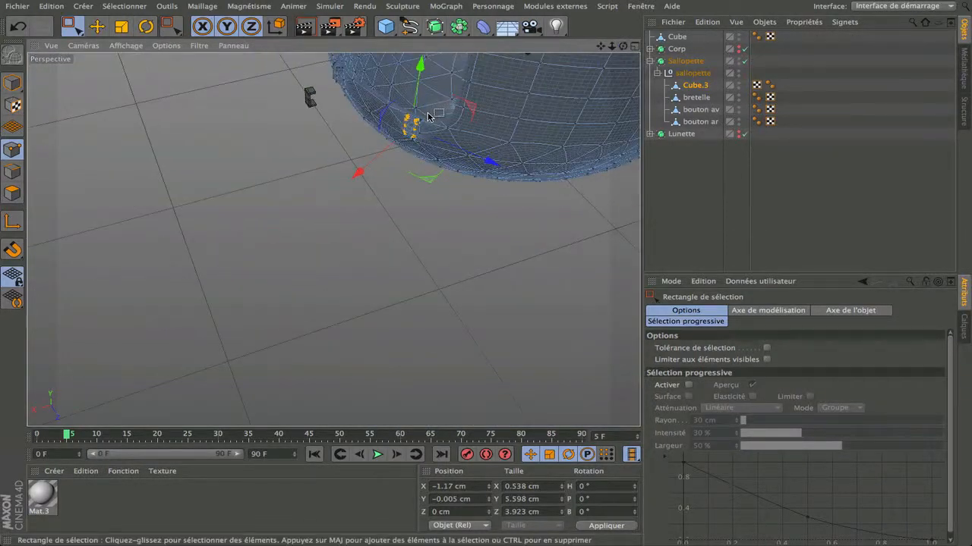
- Render the view from several angles to check the second belt loop's shape and its joint with the waistband
{"action": "scroll", "coordinate": [390, 166], "scroll_direction": "up", "scroll_amount": 5}
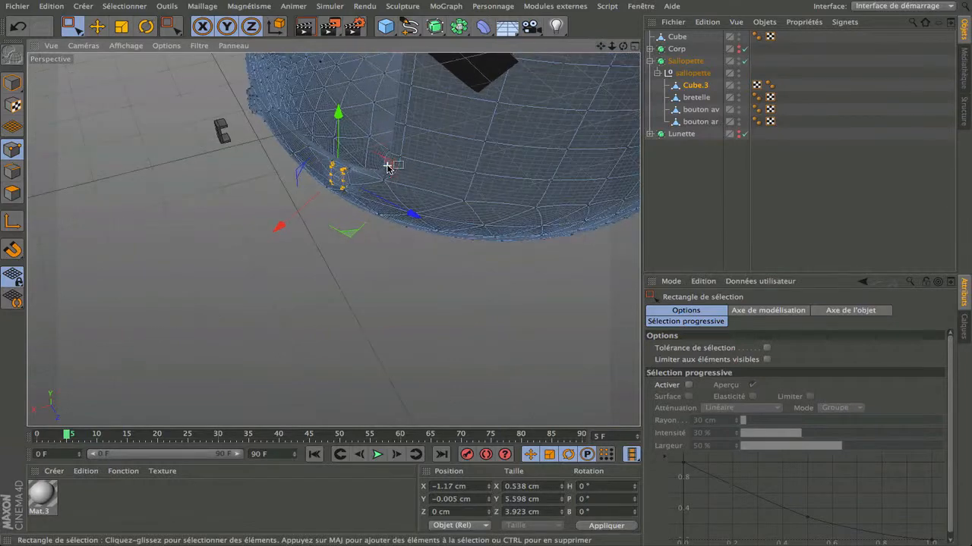
{"action": "left_click", "coordinate": [317, 28]}
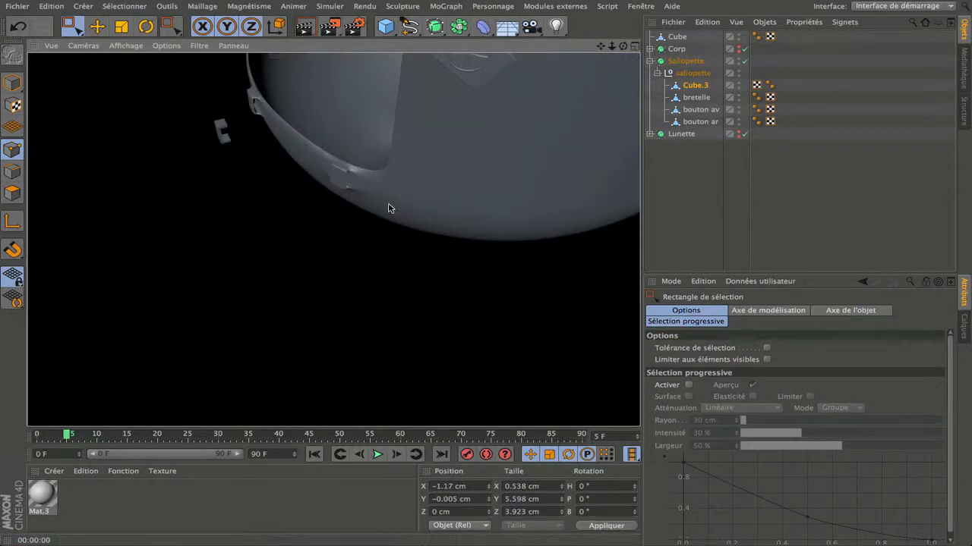
{"action": "scroll", "coordinate": [356, 184], "scroll_direction": "up", "scroll_amount": 1}
{"action": "scroll", "coordinate": [355, 184], "scroll_direction": "up", "scroll_amount": 1}
{"action": "left_click_drag", "start_coordinate": [622, 48], "coordinate": [599, 49]}
{"action": "left_click", "coordinate": [304, 26]}
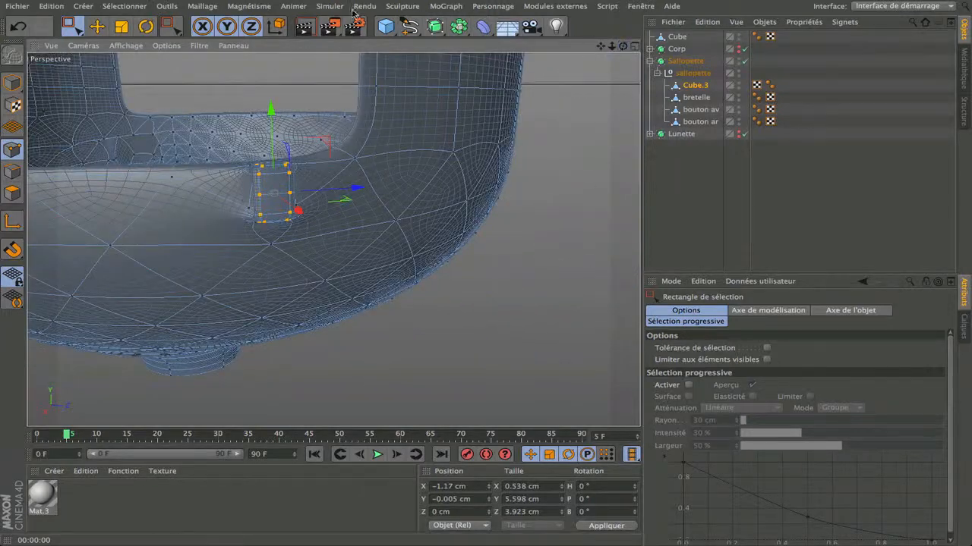
{"action": "left_click", "coordinate": [304, 25]}
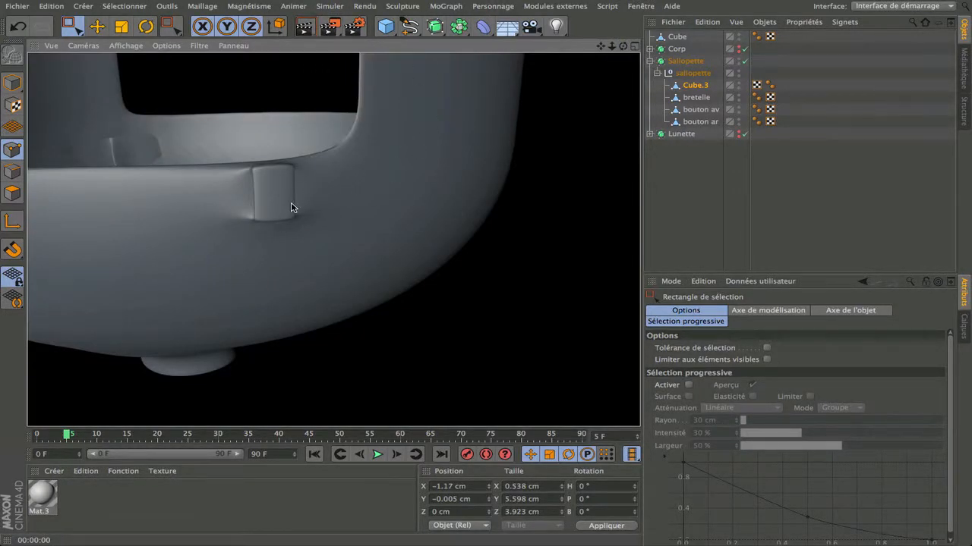
{"action": "left_click_drag", "start_coordinate": [292, 205], "coordinate": [352, 176], "text": "alt"}
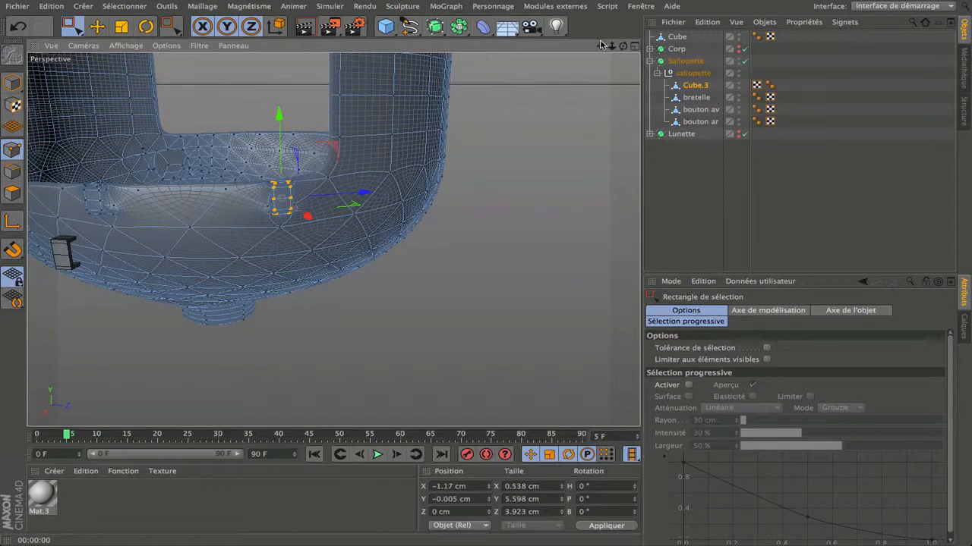
{"action": "left_click_drag", "start_coordinate": [600, 45], "coordinate": [713, 48]}
{"action": "scroll", "coordinate": [376, 195], "scroll_direction": "up", "scroll_amount": 5}
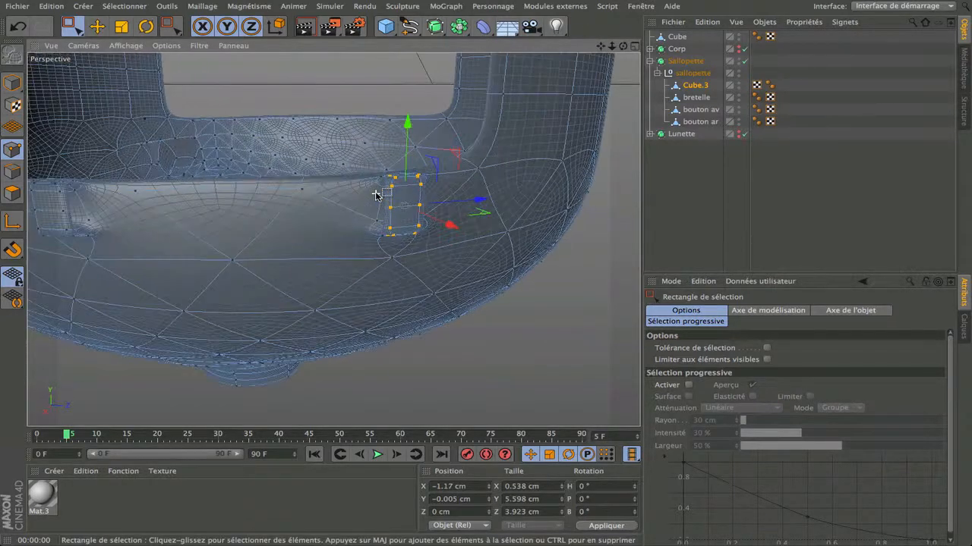
- Undo all work on the second belt loop, back to the smoothed Cube.2 mesh with only the first loop attached
{"action": "key", "text": "super+z"}
{"action": "key", "text": "super+z"}
{"action": "key", "text": "super+z"}
{"action": "key", "text": "super+z"}
{"action": "key", "text": "super+z"}
{"action": "key", "text": "super+z"}
{"action": "key", "text": "super+z"}
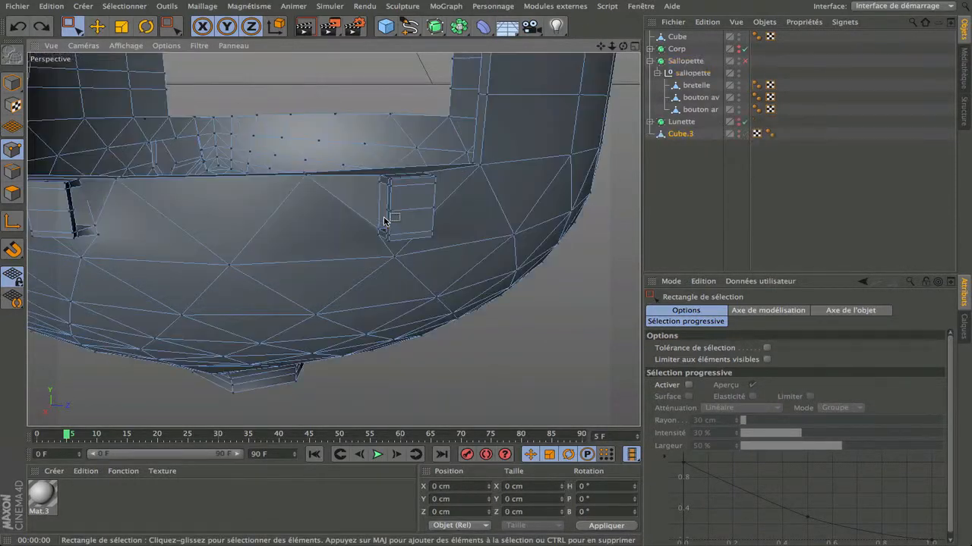
{"action": "key", "text": "super+z"}
{"action": "key", "text": "super+z"}
{"action": "key", "text": "super+z"}
{"action": "key", "text": "super+z"}
{"action": "key", "text": "super+z"}
{"action": "key", "text": "super+z"}
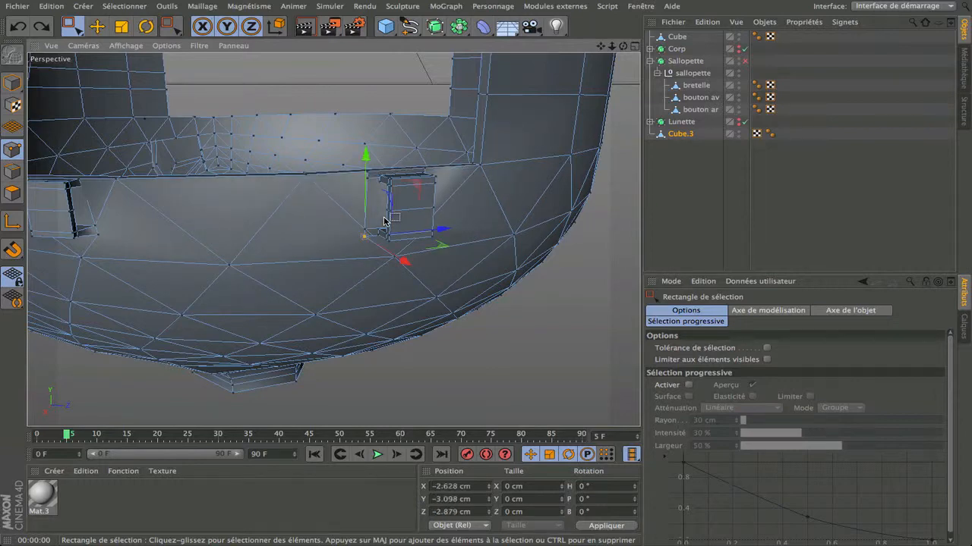
{"action": "key", "text": "super+z"}
{"action": "key", "text": "super+z"}
{"action": "key", "text": "super+z"}
{"action": "key", "text": "super+z"}
{"action": "key", "text": "super+z"}
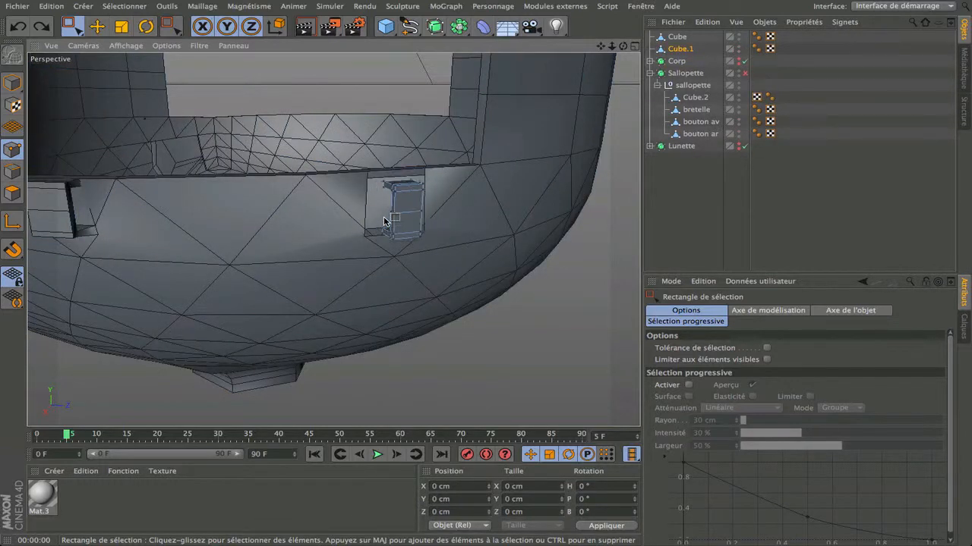
{"action": "key", "text": "super+z"}
{"action": "key", "text": "super+z"}
{"action": "key", "text": "super+z"}
{"action": "key", "text": "super+z"}
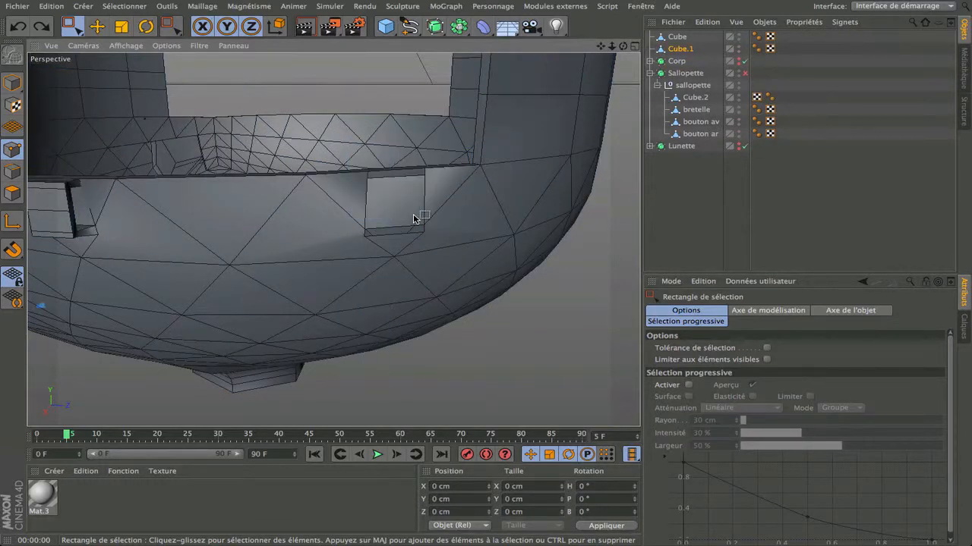
{"action": "key", "text": "super+z"}
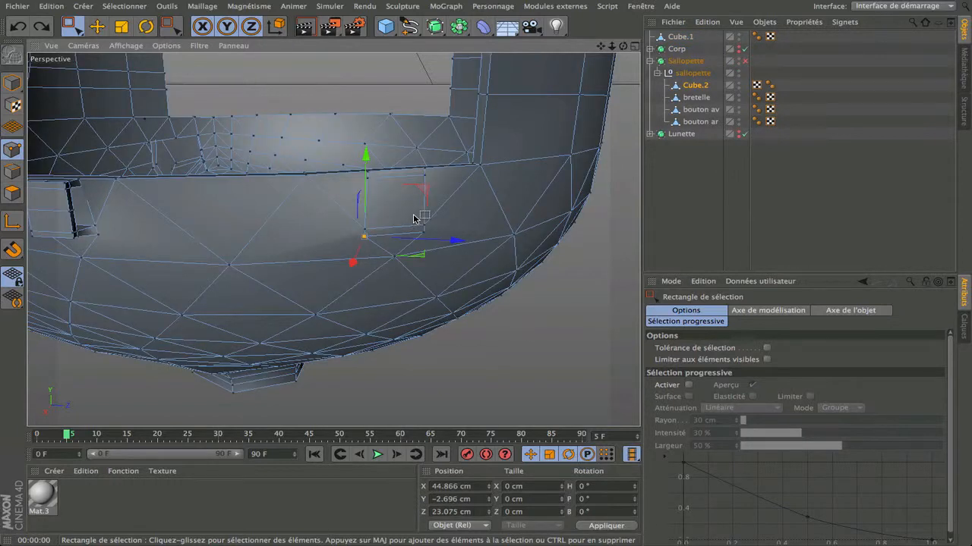
{"action": "key", "text": "super+z"}
{"action": "key", "text": "super+z"}
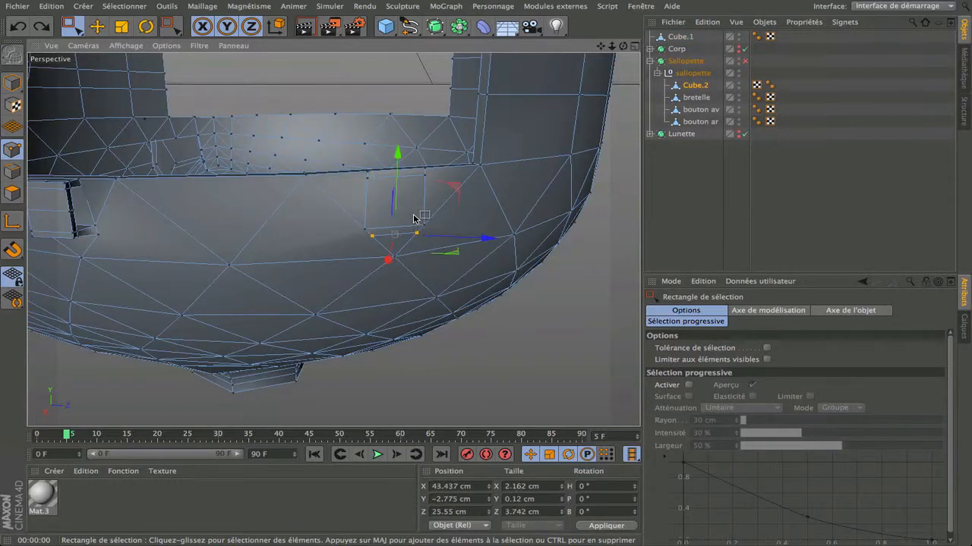
{"action": "key", "text": "super+z"}
{"action": "key", "text": "super+z"}
{"action": "key", "text": "super+z"}
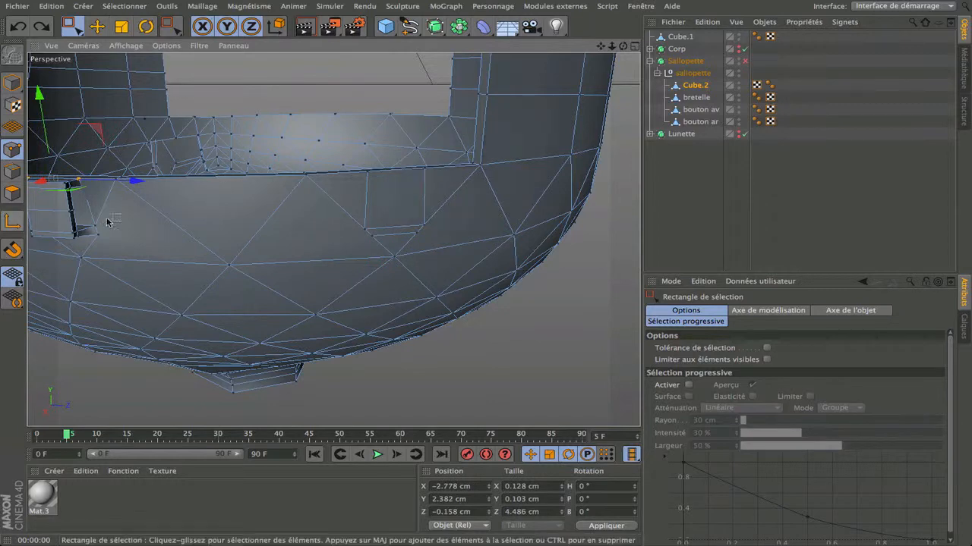
{"action": "key", "text": "super+z"}
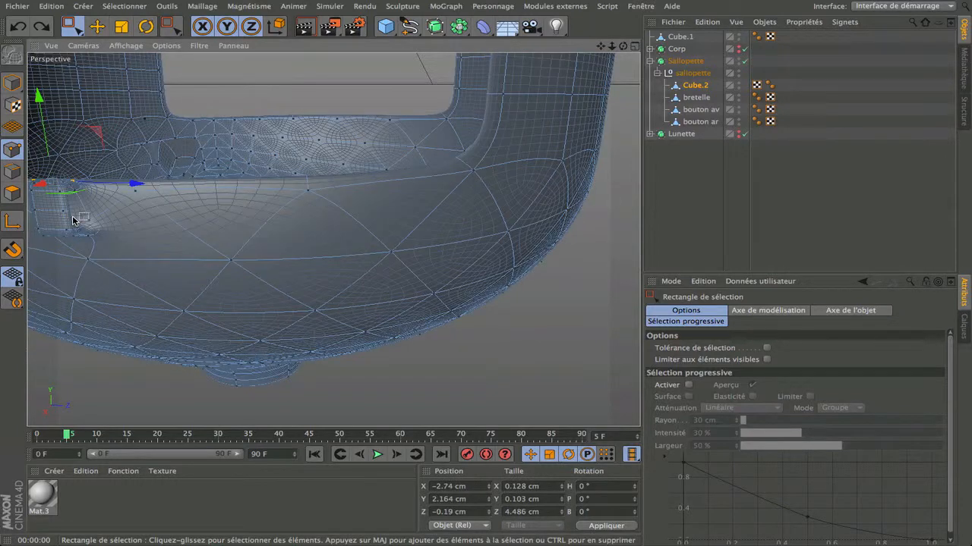
- Undo the first belt loop's smoothing and stitching, back to the unstitched loop in Cube.2 outside the Sallopette
{"action": "left_click_drag", "start_coordinate": [251, 220], "coordinate": [369, 249], "text": "alt"}
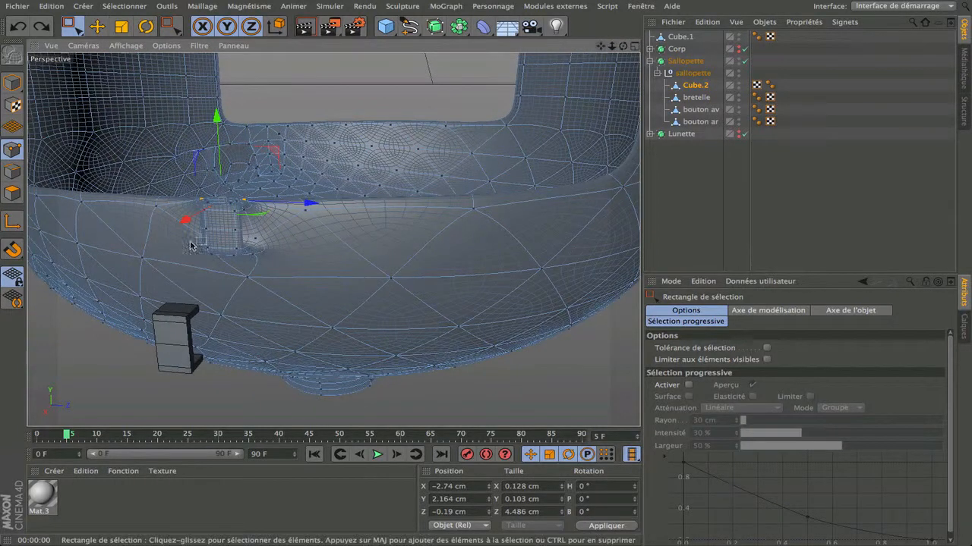
{"action": "scroll", "coordinate": [182, 251], "scroll_direction": "up", "scroll_amount": 5}
{"action": "key", "text": "super+z"}
{"action": "key", "text": "super+z"}
{"action": "key", "text": "super+z"}
{"action": "key", "text": "super+z"}
{"action": "key", "text": "super+z"}
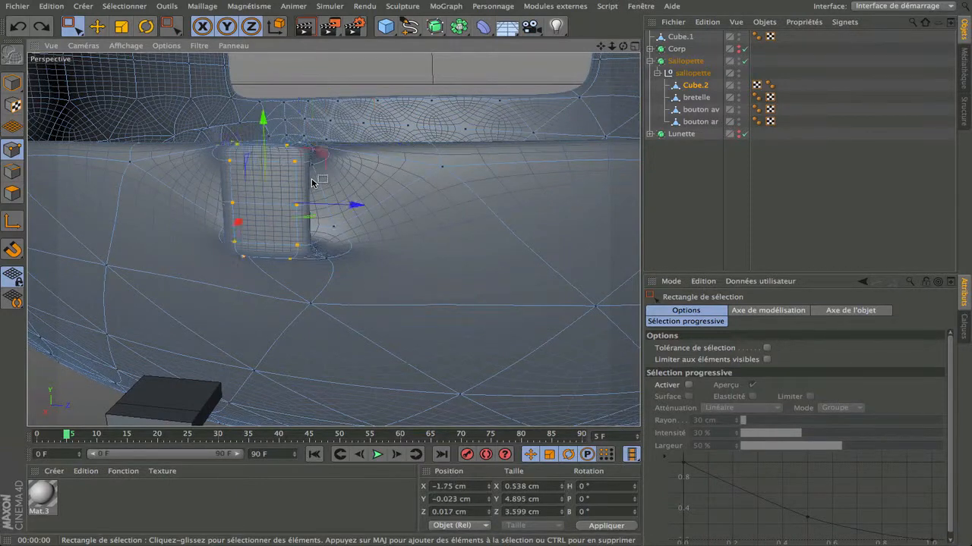
{"action": "key", "text": "q"}
{"action": "key", "text": "super+z"}
{"action": "key", "text": "super+z"}
{"action": "key", "text": "super+z"}
{"action": "key", "text": "super+z"}
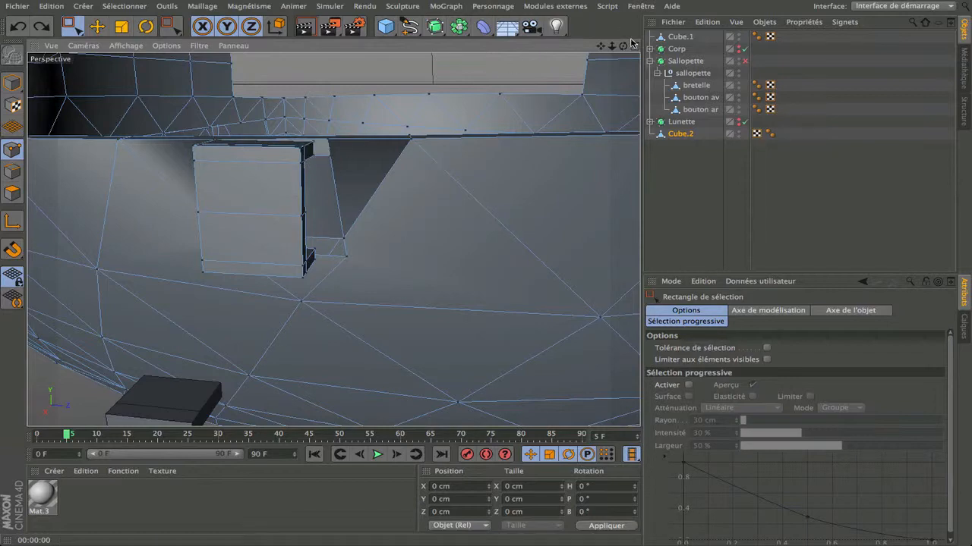
- Stitch the points of the first belt loop's upper arm to the waistband opening with the Couture tool
{"action": "left_click_drag", "start_coordinate": [623, 46], "coordinate": [333, 239]}
{"action": "left_click_drag", "start_coordinate": [169, 26], "coordinate": [223, 72]}
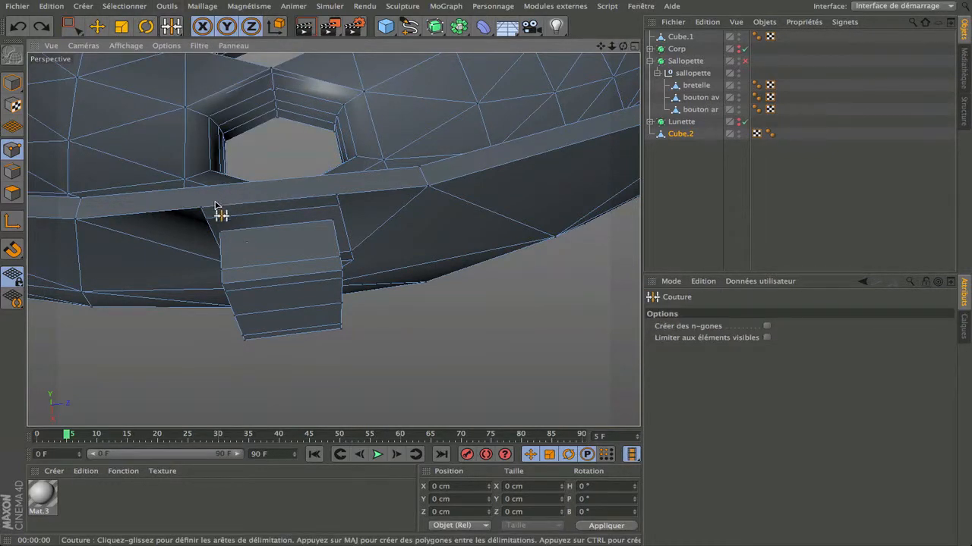
{"action": "left_click_drag", "start_coordinate": [623, 47], "coordinate": [353, 232]}
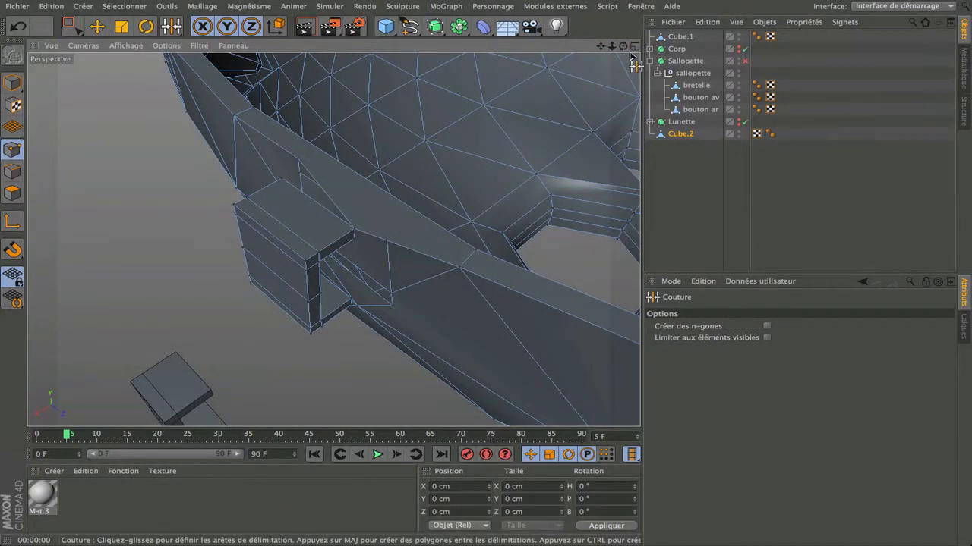
{"action": "left_click_drag", "start_coordinate": [631, 55], "coordinate": [375, 280]}
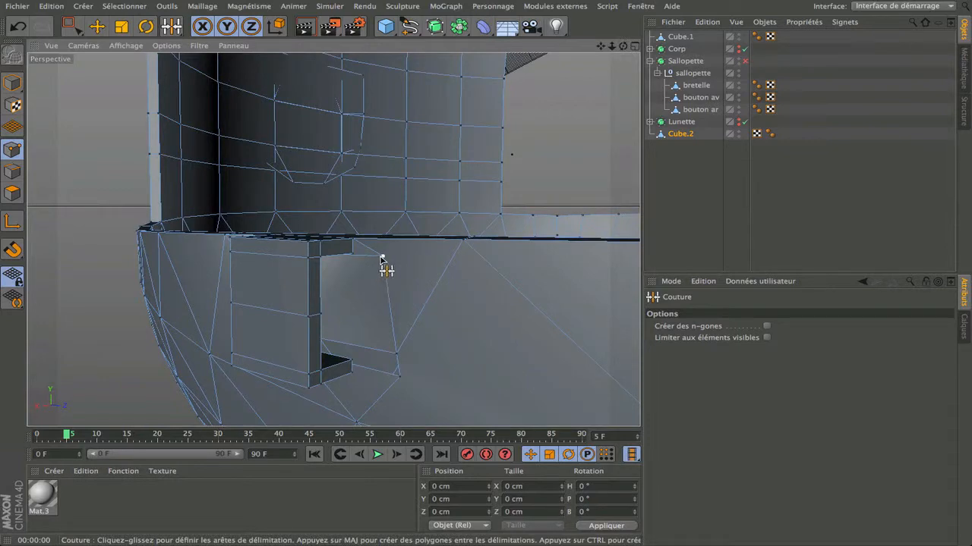
{"action": "left_click_drag", "start_coordinate": [622, 47], "coordinate": [275, 219]}
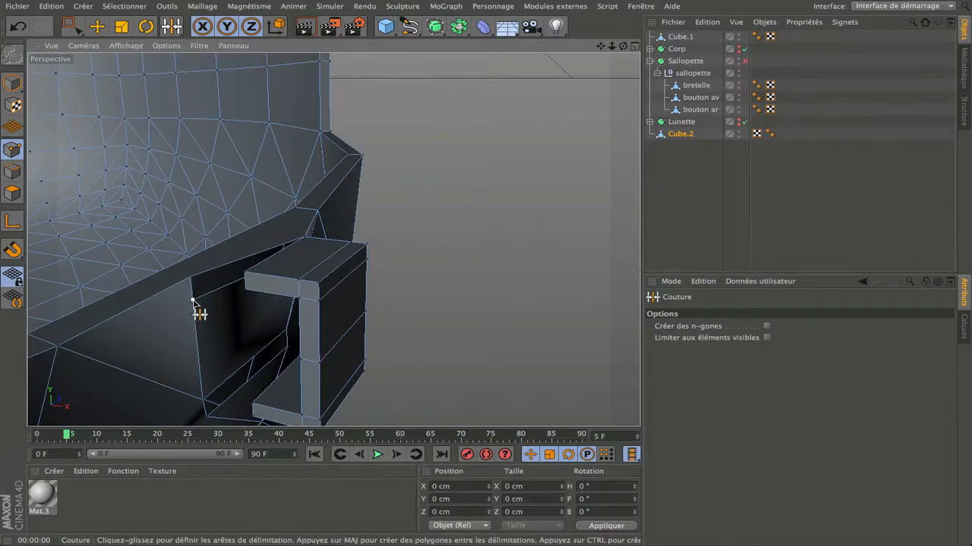
{"action": "left_click_drag", "start_coordinate": [259, 288], "coordinate": [245, 274]}
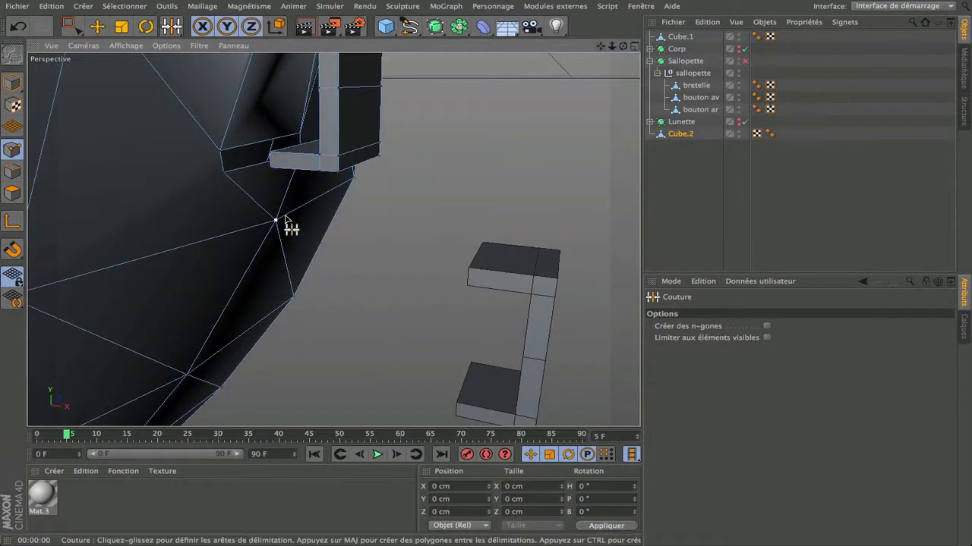
- Stitch the end points of the belt loop's lower arm to the surrounding waistband points on both sides
{"action": "scroll", "coordinate": [276, 182], "scroll_direction": "up", "scroll_amount": 3}
{"action": "left_click_drag", "start_coordinate": [259, 170], "coordinate": [272, 166]}
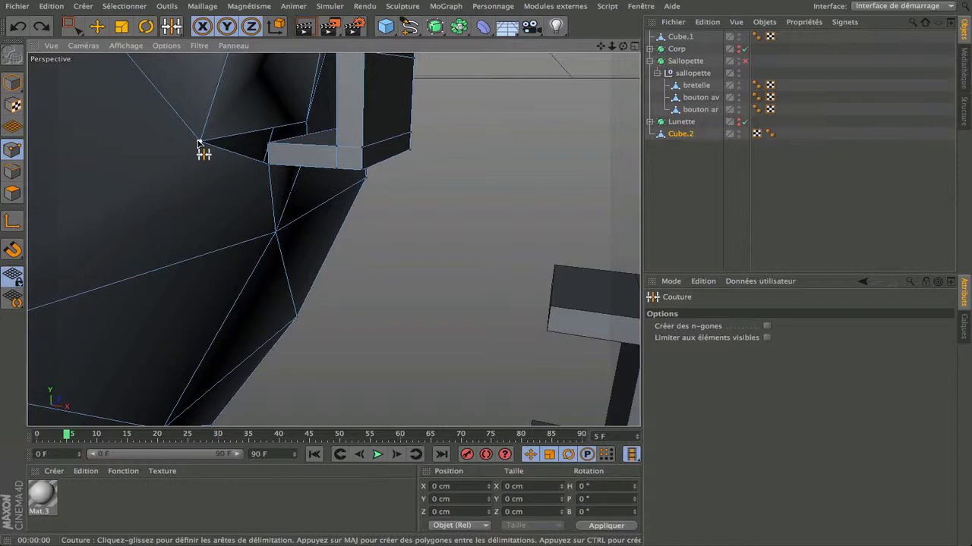
{"action": "left_click_drag", "start_coordinate": [281, 144], "coordinate": [279, 145]}
{"action": "left_click_drag", "start_coordinate": [623, 46], "coordinate": [228, 139]}
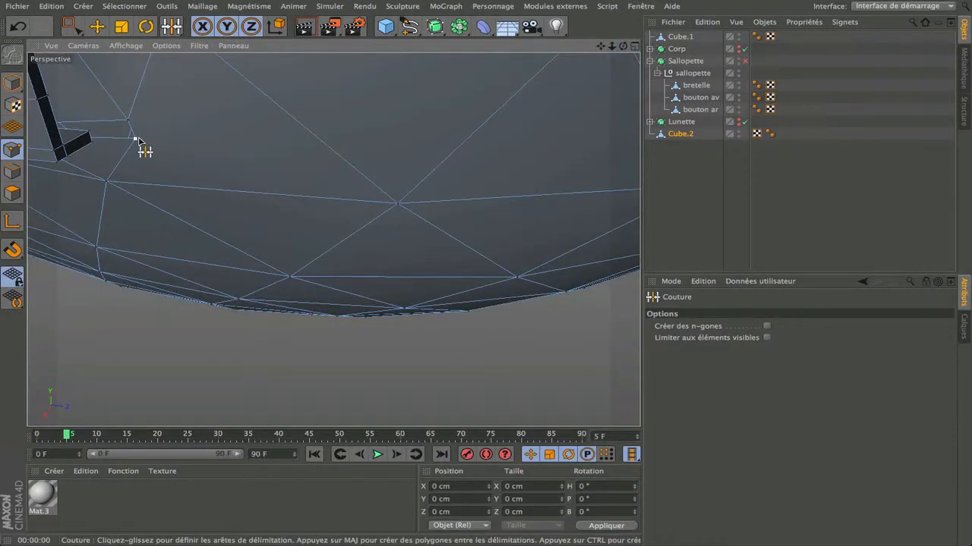
{"action": "mouse_move", "coordinate": [78, 144]}
{"action": "left_mouse_down"}
{"action": "mouse_move", "coordinate": [117, 127]}
{"action": "mouse_move", "coordinate": [90, 140]}
{"action": "left_mouse_up"}
- Nest Cube.2 under the sallopette null and enable the Sallopette subdivision surface
{"action": "scroll", "coordinate": [139, 145], "scroll_direction": "down", "scroll_amount": 8}
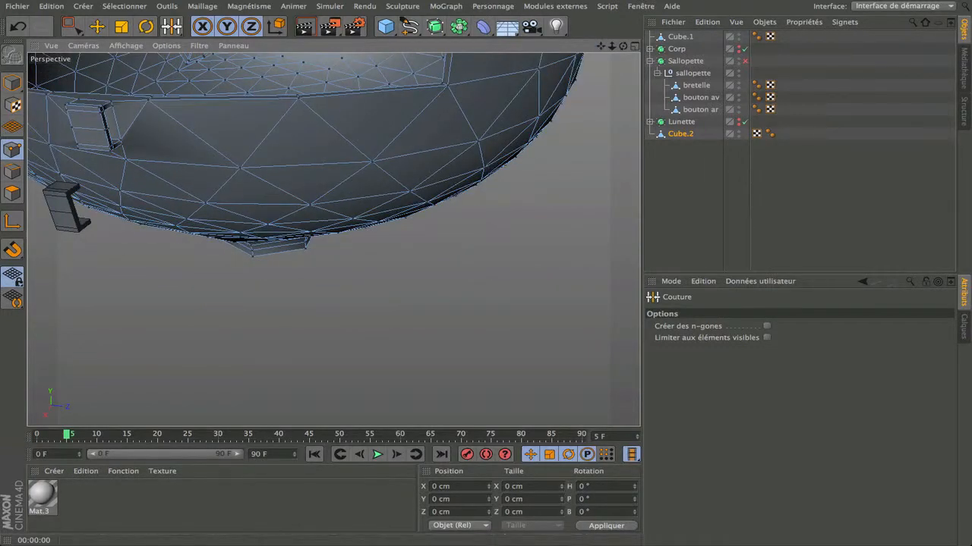
{"action": "left_click_drag", "start_coordinate": [623, 45], "coordinate": [592, 68]}
{"action": "left_click_drag", "start_coordinate": [683, 134], "coordinate": [693, 77]}
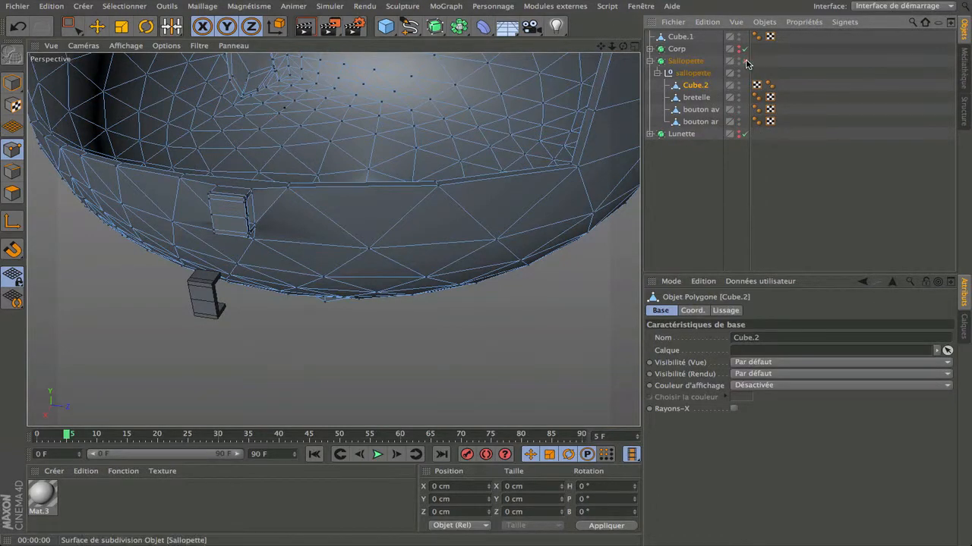
{"action": "left_click", "coordinate": [746, 61]}
{"action": "key", "text": "k"}
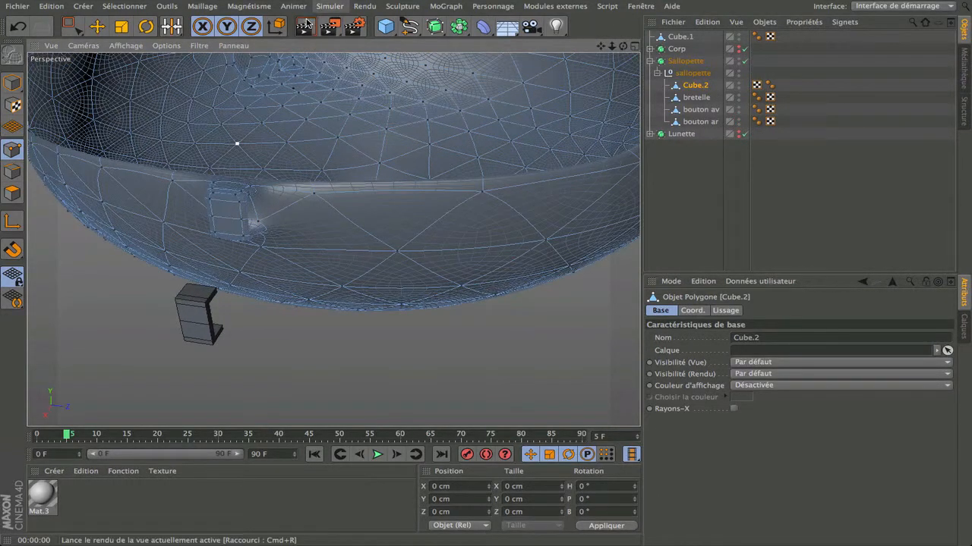
- Render the view and examine the smoothed first belt loop and the free stretch of waistband beside it
{"action": "left_click", "coordinate": [305, 26]}
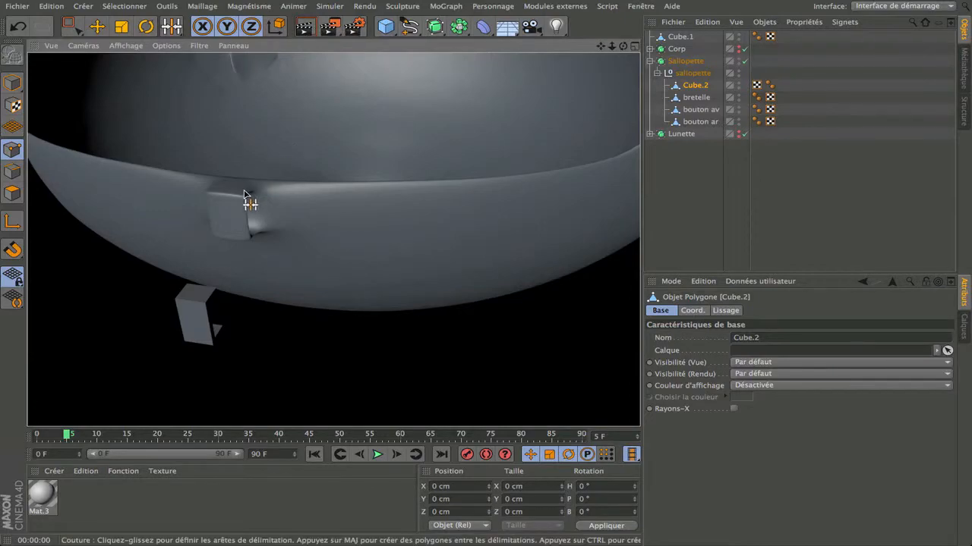
{"action": "scroll", "coordinate": [249, 200], "scroll_direction": "up", "scroll_amount": 4}
{"action": "left_click_drag", "start_coordinate": [623, 46], "coordinate": [246, 251]}
{"action": "scroll", "coordinate": [411, 195], "scroll_direction": "down", "scroll_amount": 5}
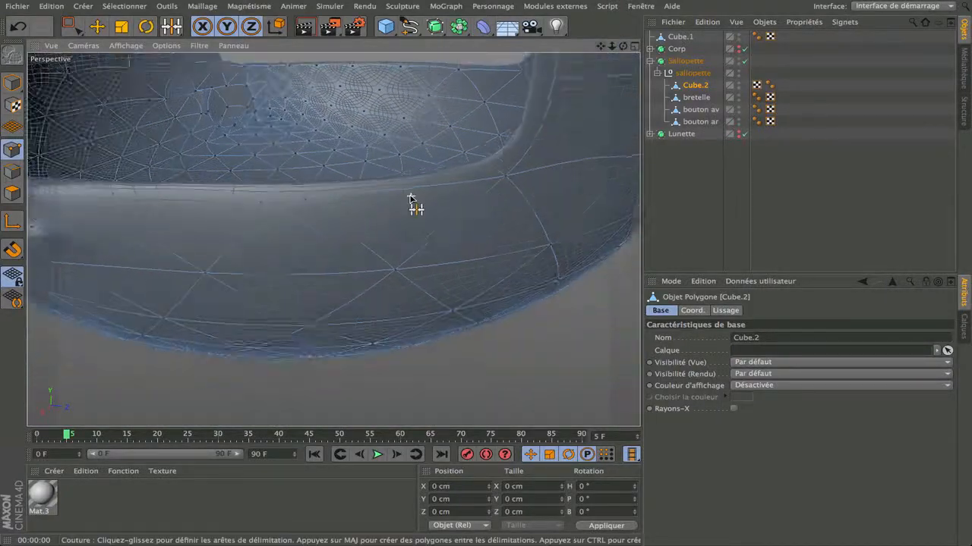
{"action": "scroll", "coordinate": [394, 218], "scroll_direction": "up", "scroll_amount": 2}
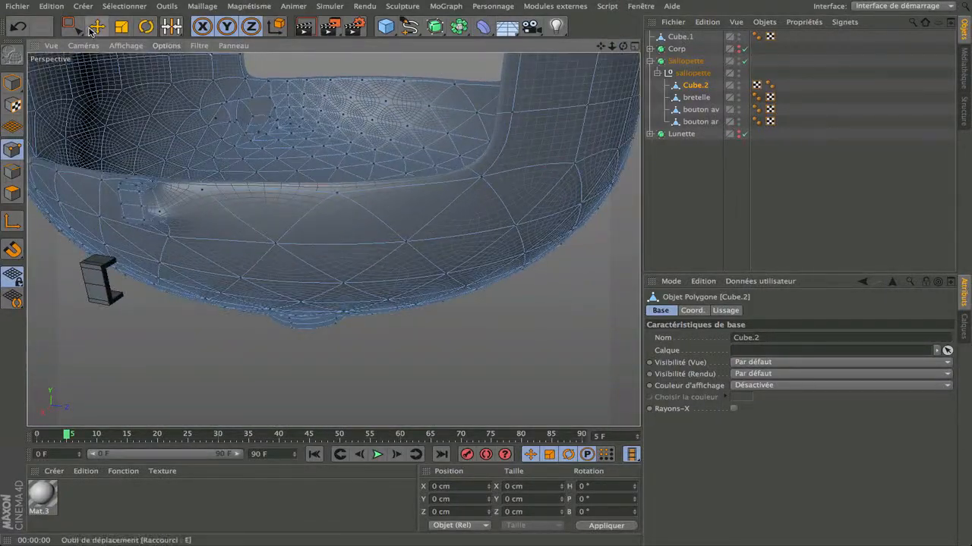
- Disable the Sallopette subdivision surface and cut a vertical edge from the waistband rim down to the diagonal edge with the Knife
{"action": "left_click", "coordinate": [176, 29]}
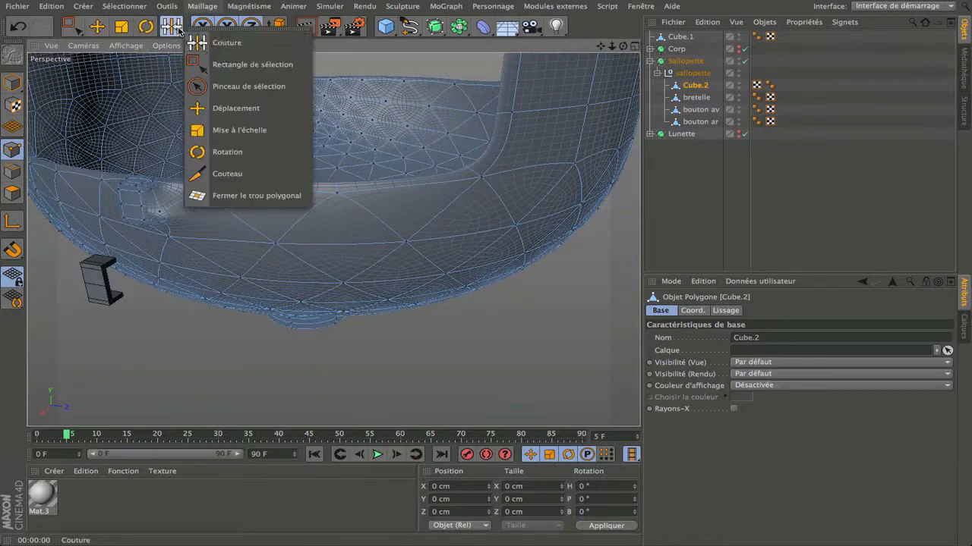
{"action": "left_click", "coordinate": [225, 174]}
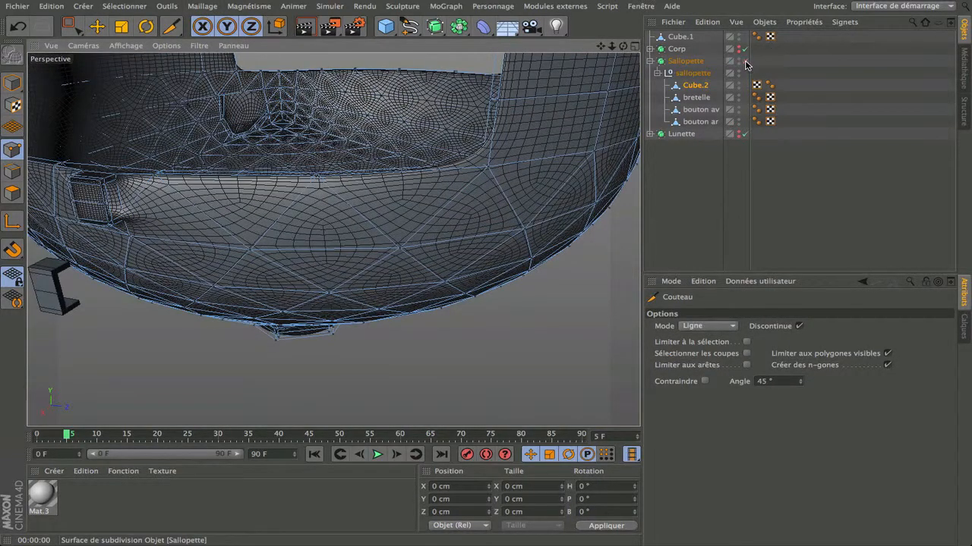
{"action": "left_click", "coordinate": [744, 60]}
{"action": "scroll", "coordinate": [378, 197], "scroll_direction": "up", "scroll_amount": 1}
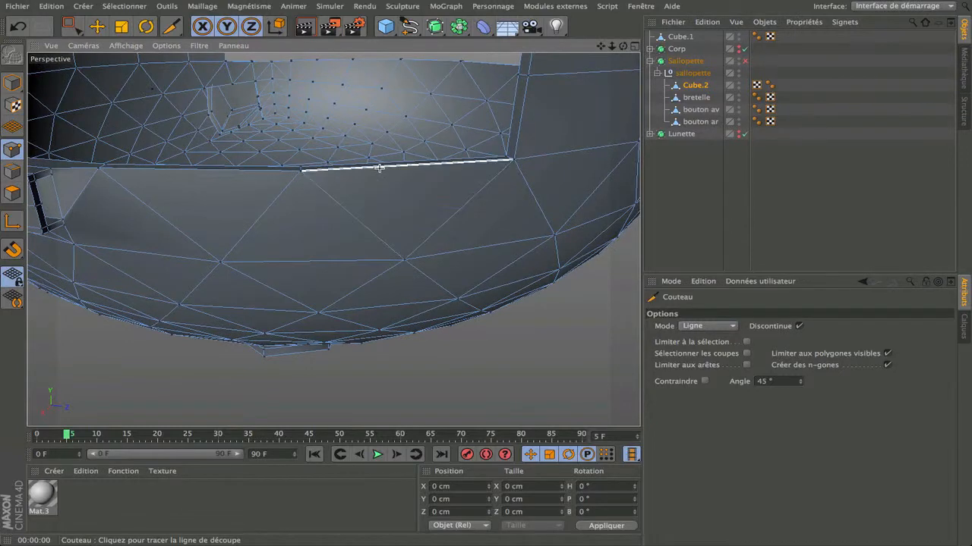
{"action": "left_click_drag", "start_coordinate": [377, 169], "coordinate": [372, 209]}
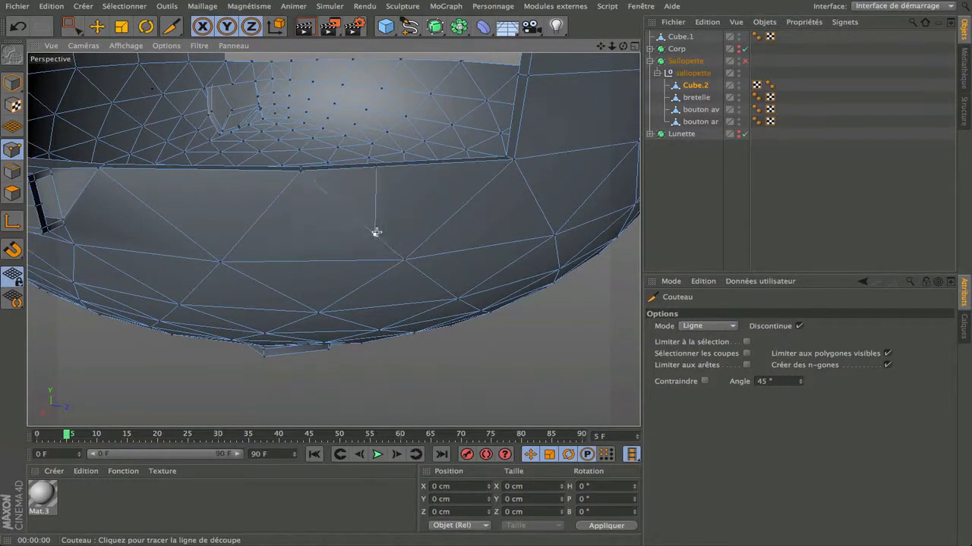
{"action": "key", "text": "ctrl+z"}
{"action": "left_click_drag", "start_coordinate": [365, 168], "coordinate": [370, 226]}
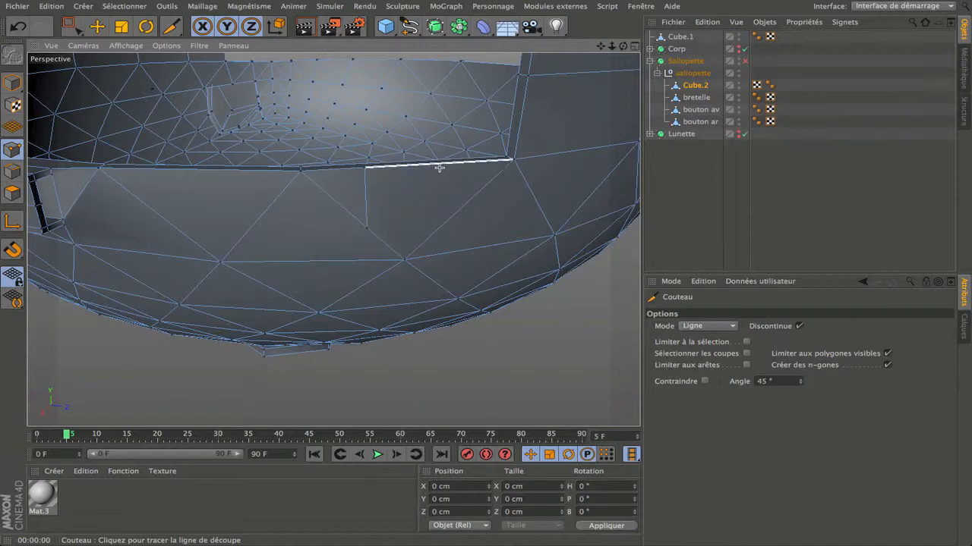
- Knife out the second loop's square footprint with another vertical edge and a lower edge, plus parallel cuts below it and under the rim
{"action": "left_click_drag", "start_coordinate": [438, 163], "coordinate": [438, 226]}
{"action": "left_click_drag", "start_coordinate": [369, 229], "coordinate": [439, 224]}
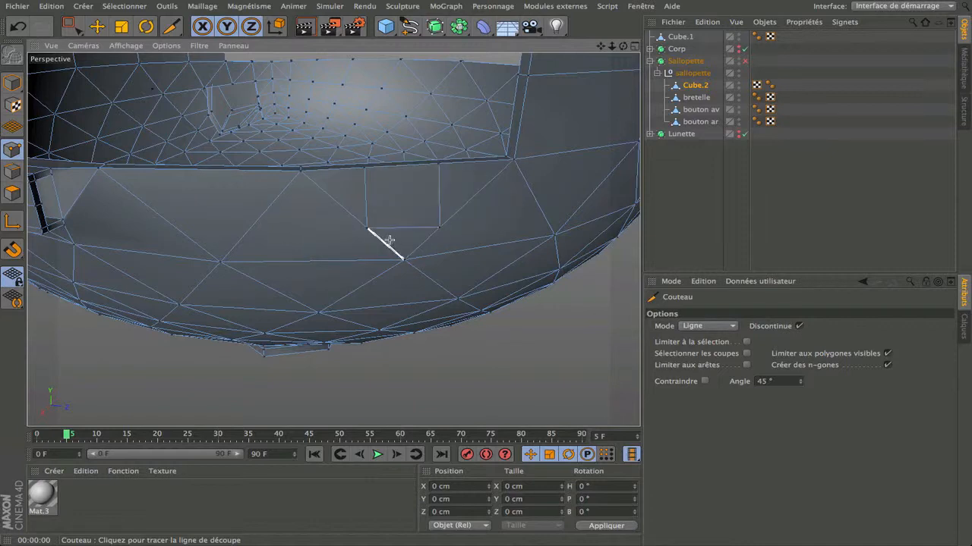
{"action": "left_click_drag", "start_coordinate": [381, 240], "coordinate": [427, 236]}
{"action": "left_click_drag", "start_coordinate": [438, 166], "coordinate": [439, 176]}
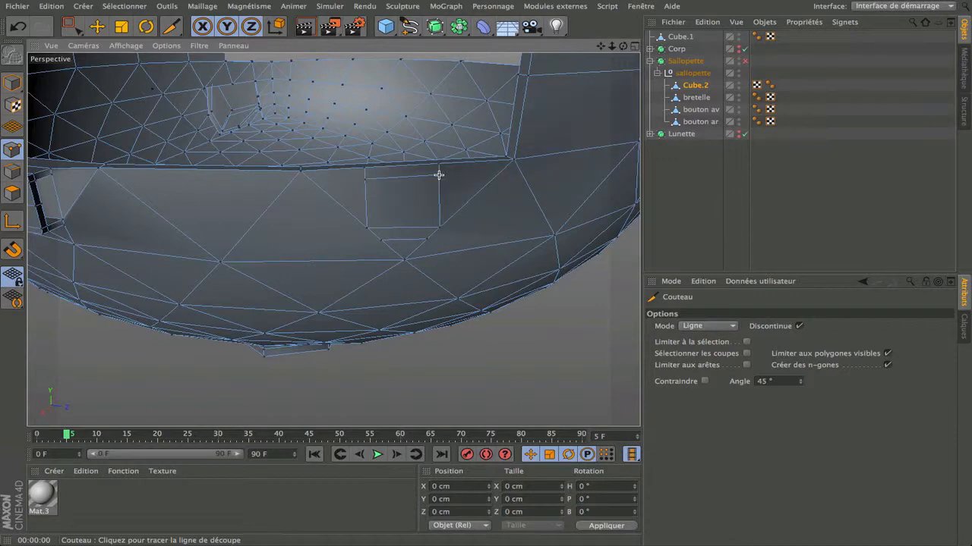
- Lower the footprint's two lower-left points to level the horizontal cuts with their right ends, raising the lowest point back about 0.1 cm
{"action": "left_click_drag", "start_coordinate": [623, 46], "coordinate": [638, 57]}
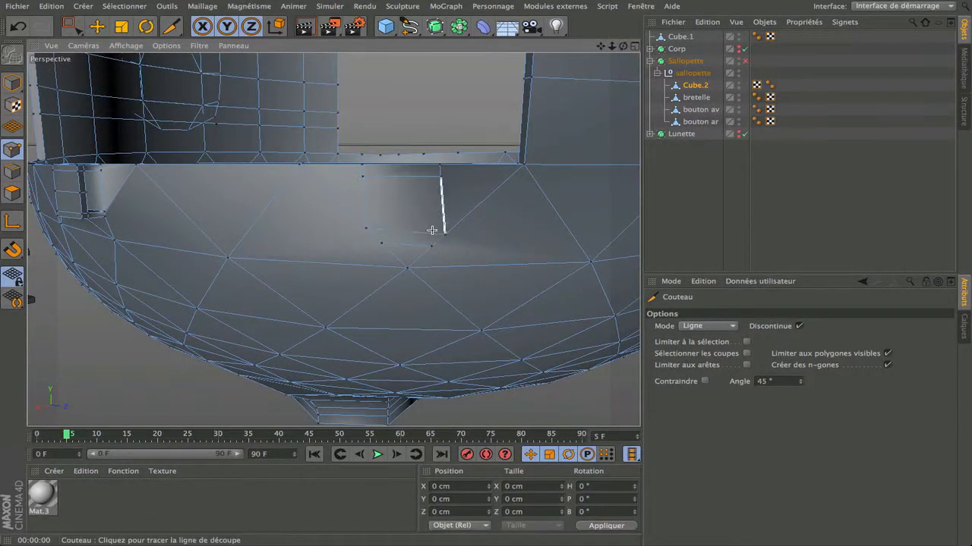
{"action": "left_click_drag", "start_coordinate": [432, 230], "coordinate": [432, 230]}
{"action": "left_click_drag", "start_coordinate": [73, 25], "coordinate": [101, 48]}
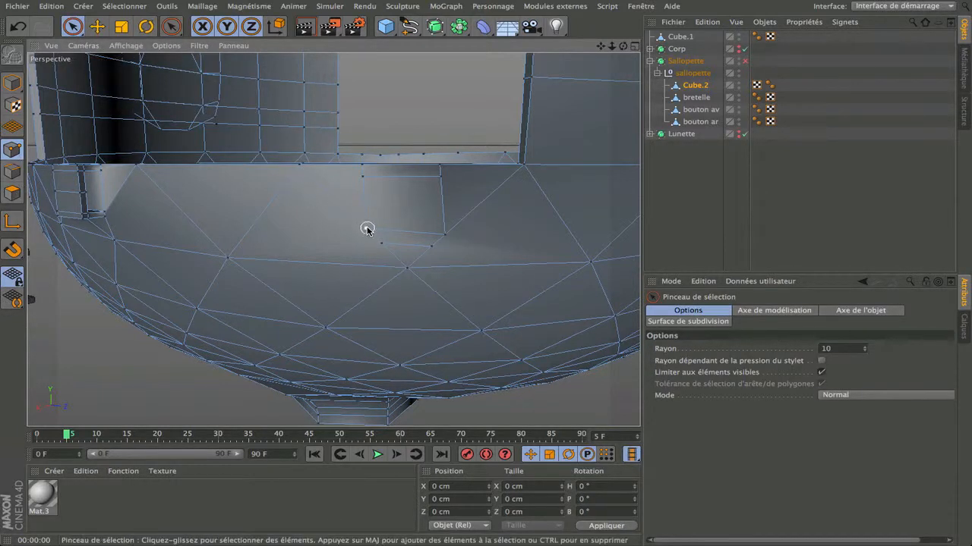
{"action": "left_click", "coordinate": [380, 246]}
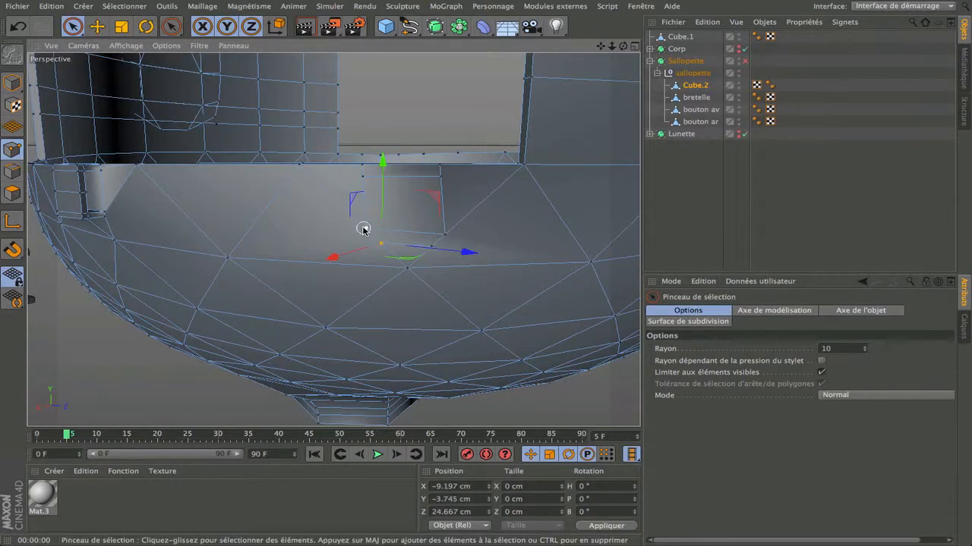
{"action": "left_click", "coordinate": [365, 227], "text": "shift"}
{"action": "left_click_drag", "start_coordinate": [373, 199], "coordinate": [373, 204]}
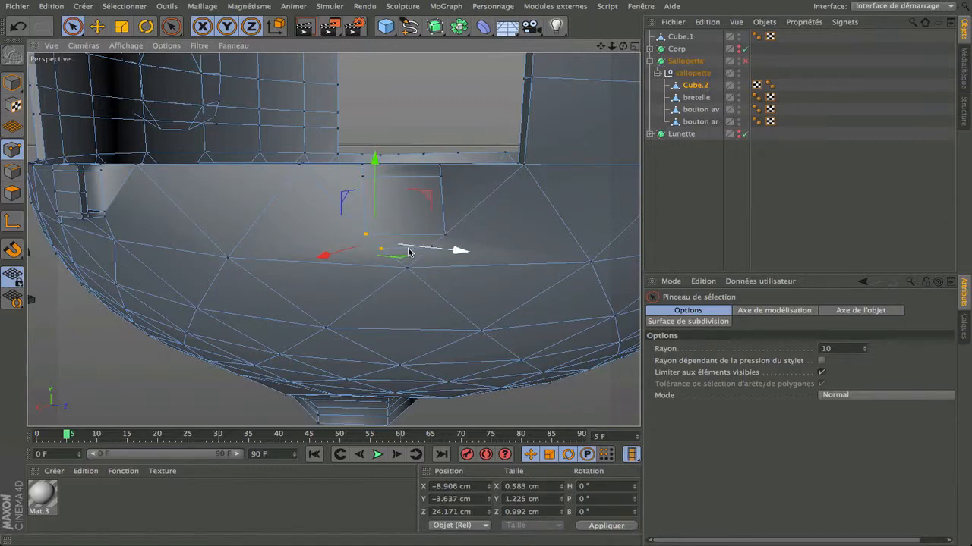
{"action": "left_click", "coordinate": [382, 247]}
{"action": "left_click_drag", "start_coordinate": [382, 214], "coordinate": [383, 210]}
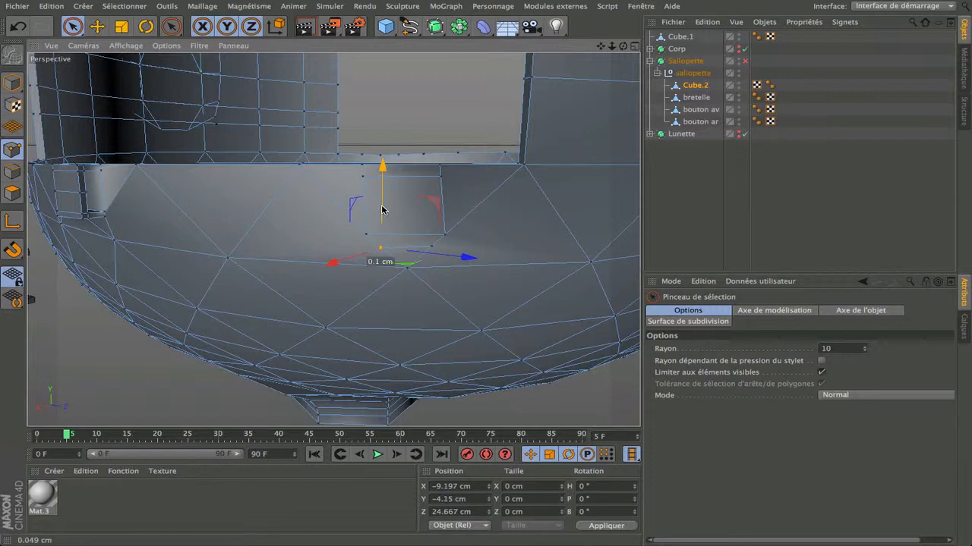
- Scale the short lowest edge of the footprint along its length until it is as wide as the square above, about 5.1 cm in Z
{"action": "left_click", "coordinate": [427, 246], "text": "shift"}
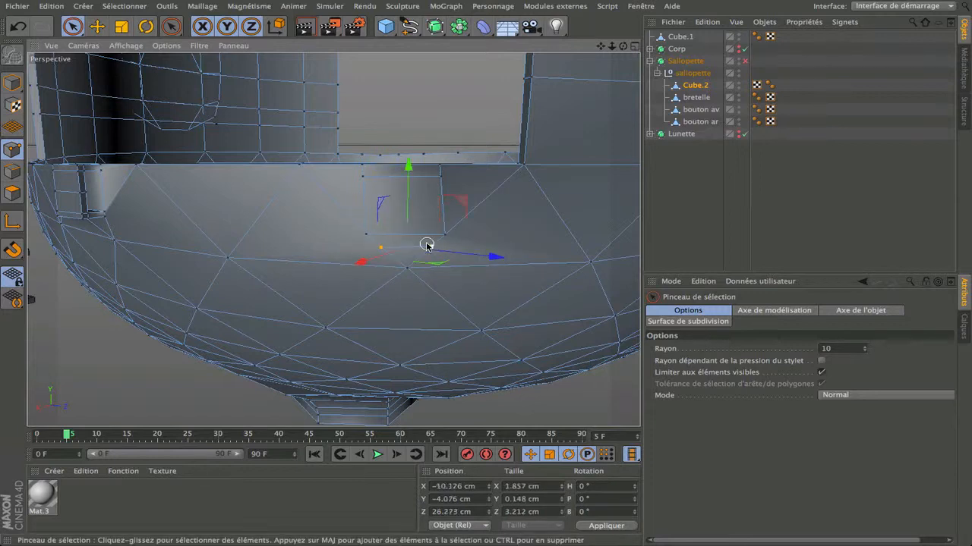
{"action": "left_click", "coordinate": [12, 172]}
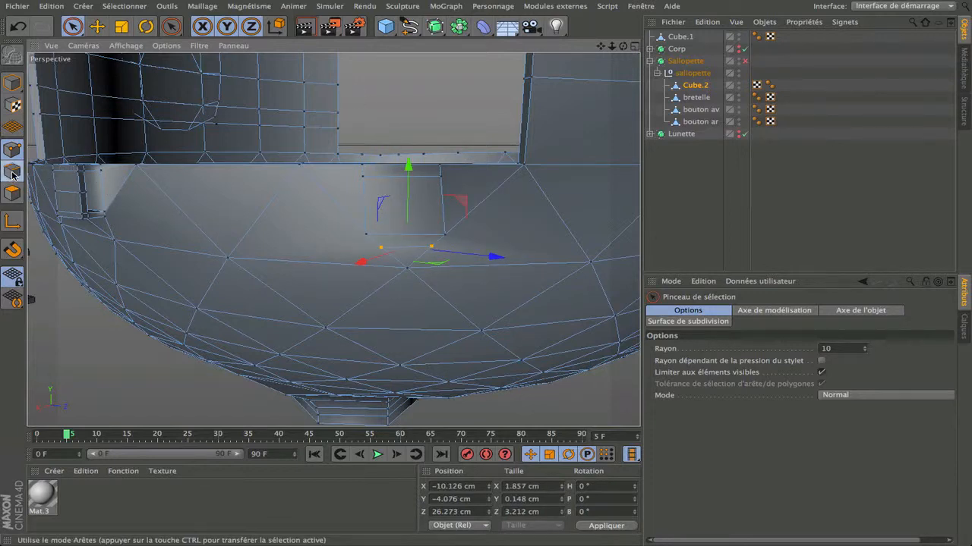
{"action": "left_click", "coordinate": [406, 245]}
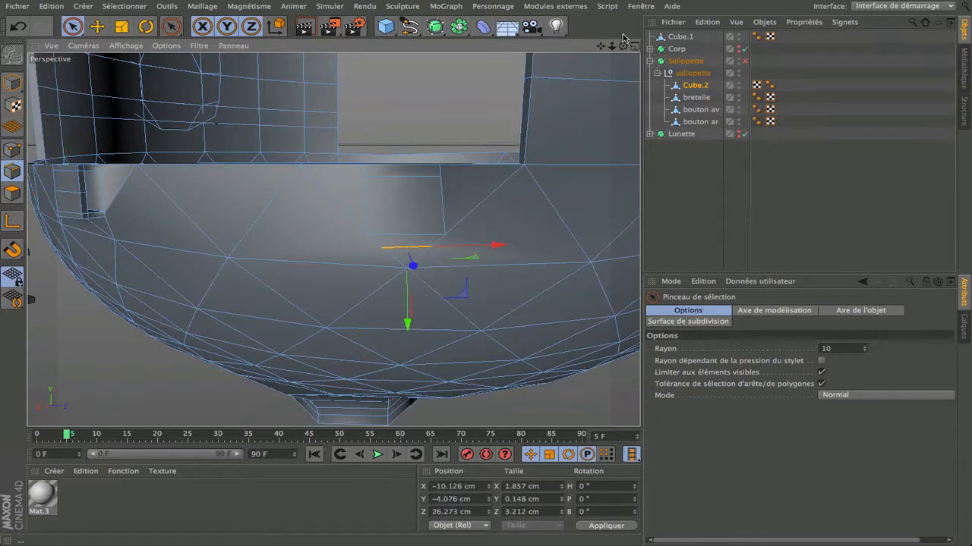
{"action": "left_click_drag", "start_coordinate": [622, 45], "coordinate": [319, 243]}
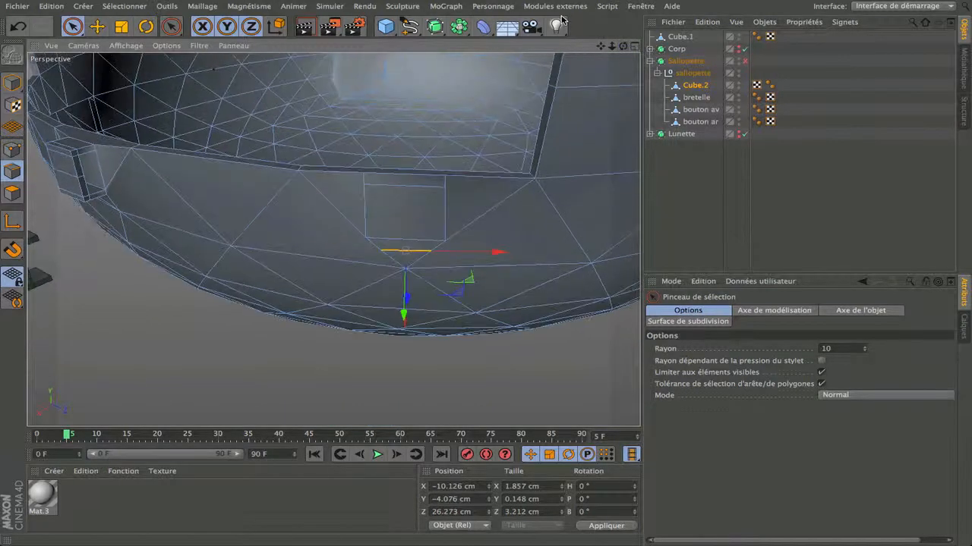
{"action": "left_click", "coordinate": [121, 27]}
{"action": "left_click_drag", "start_coordinate": [498, 251], "coordinate": [554, 258]}
{"action": "key", "text": "ctrl+z"}
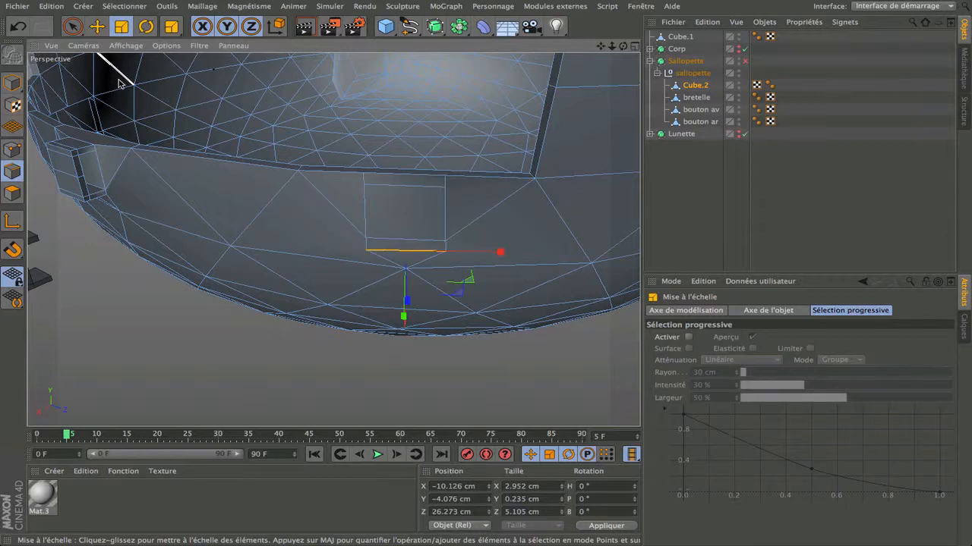
{"action": "left_click", "coordinate": [73, 27]}
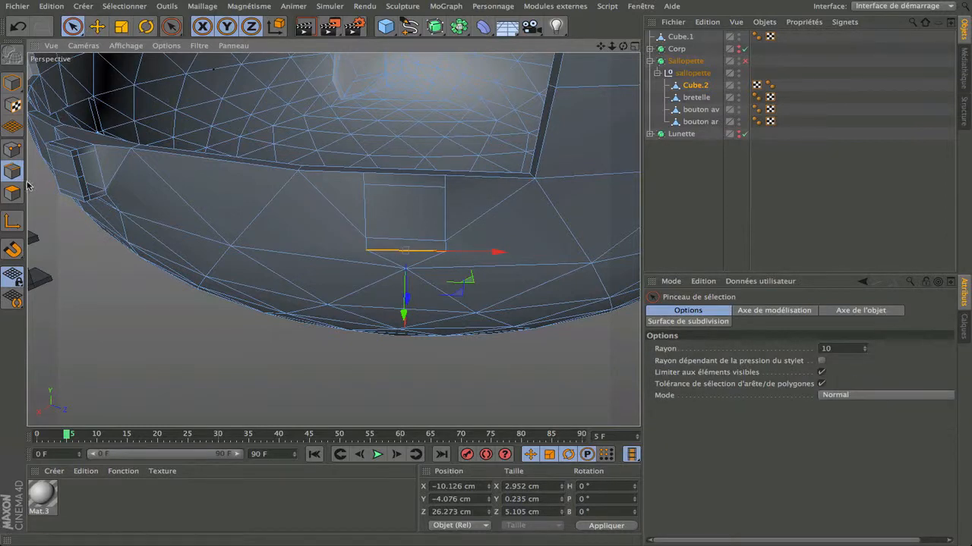